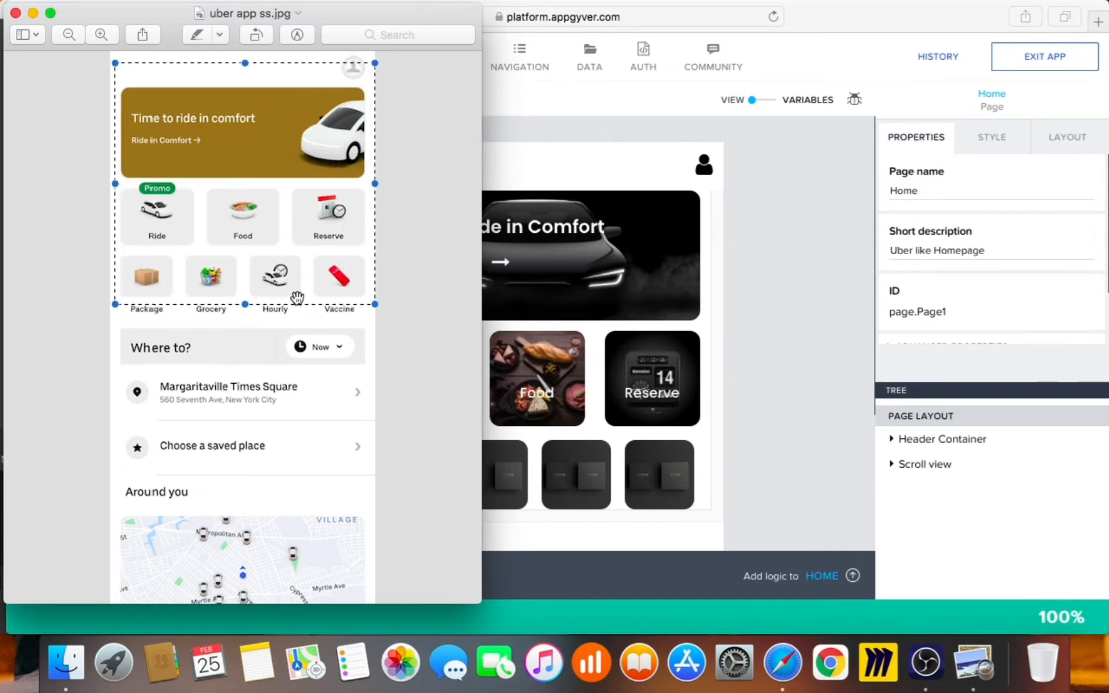
- Return to the AppGyver page and rename the second Package Image in the Package, Grocery, Hourly & Vaccine Container as Grocery Image
click(780, 300)
scroll(815, 420, down, 1)
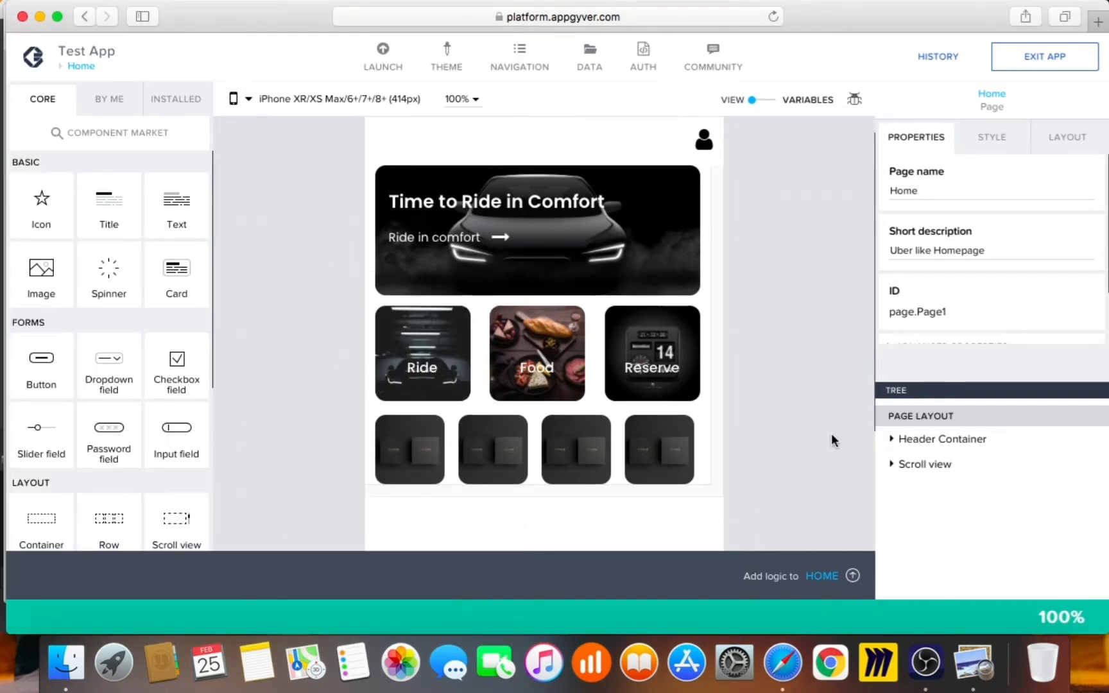
click(893, 464)
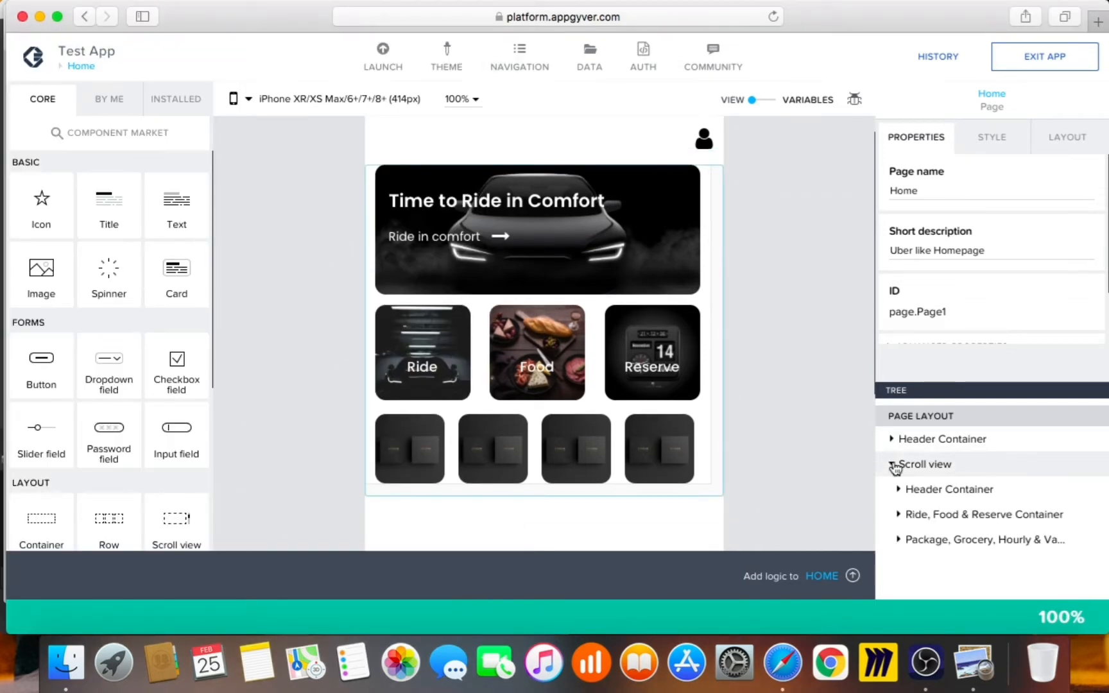
click(899, 541)
scroll(949, 533, down, 1)
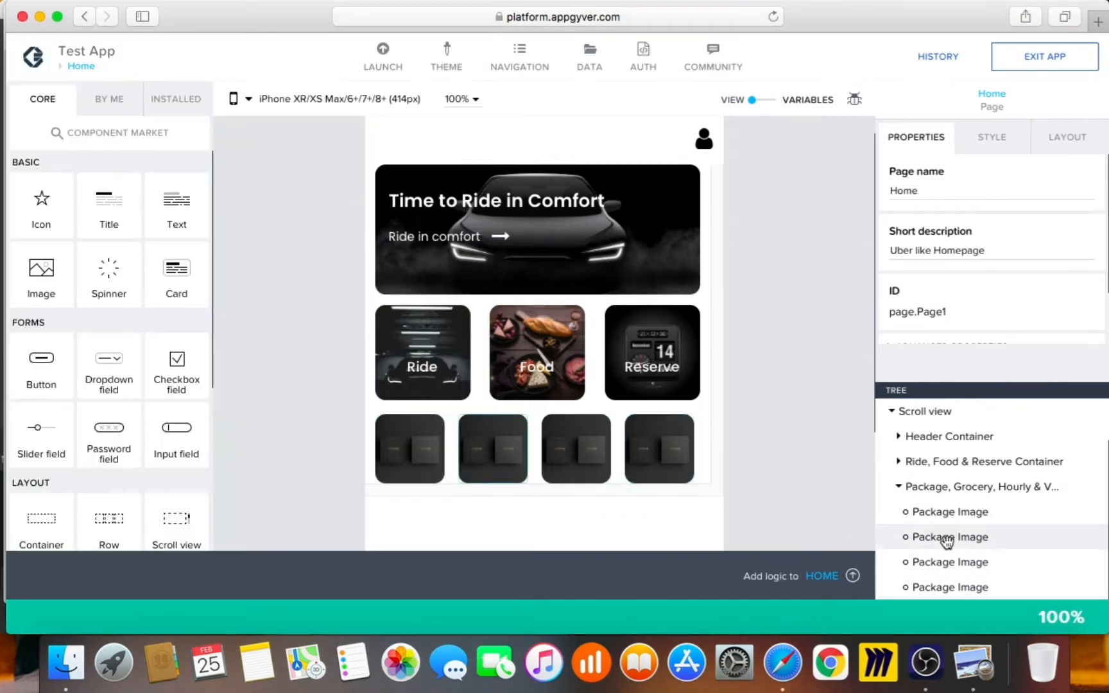
click(947, 536)
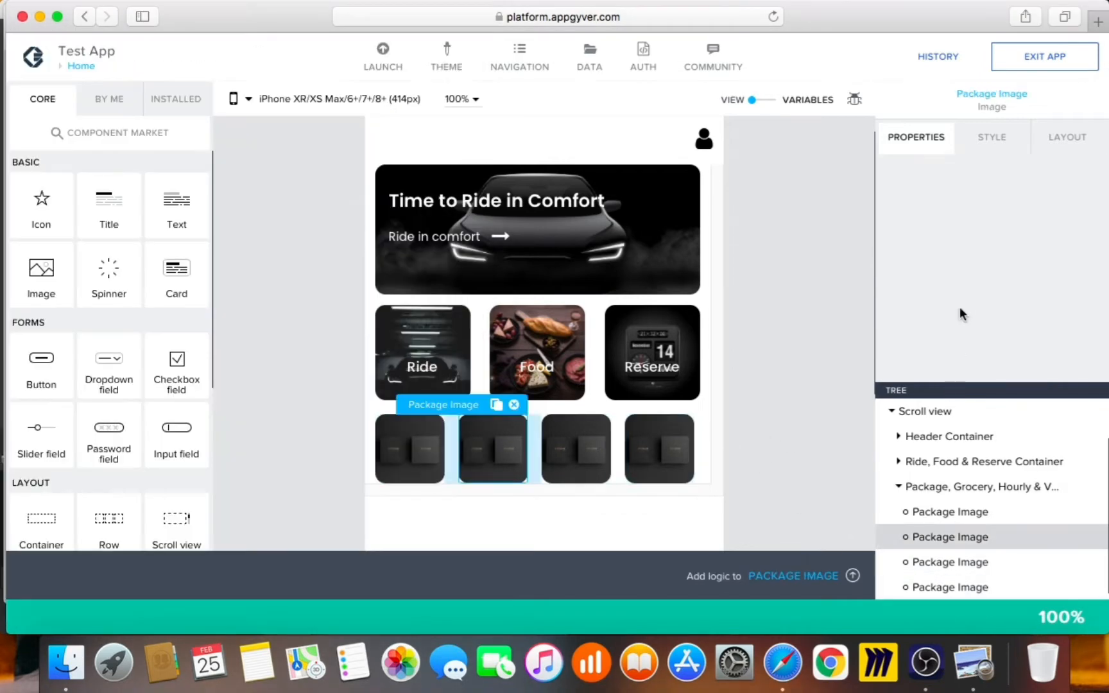
scroll(960, 302, down, 1)
click(953, 283)
scroll(937, 257, down, 4)
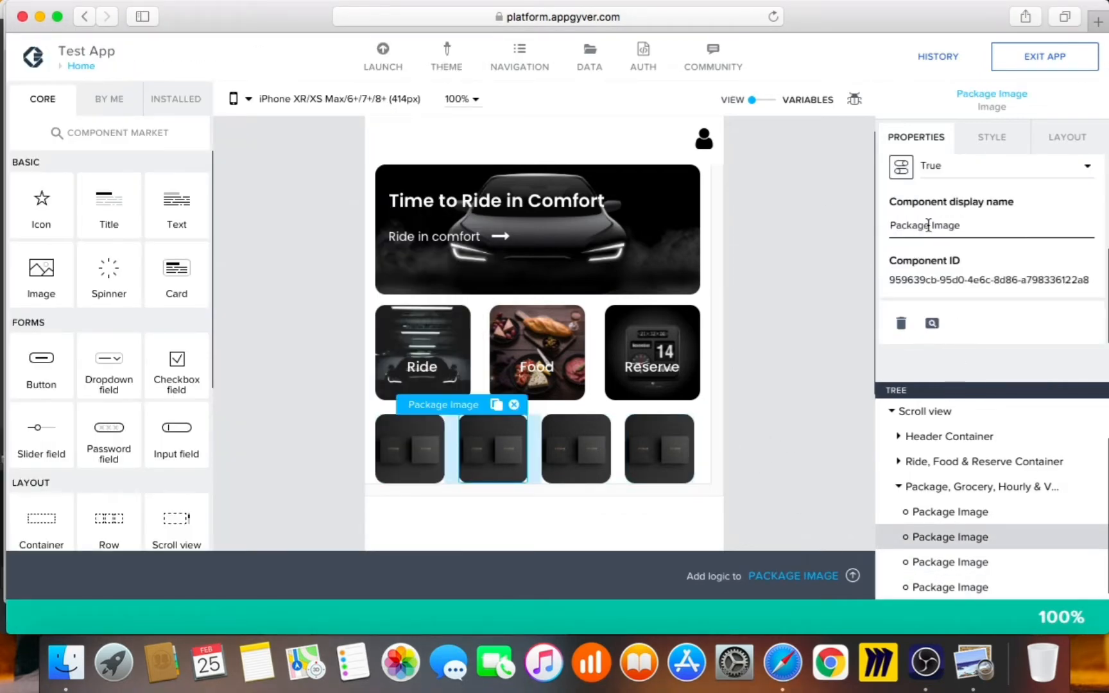
double_click(928, 226)
text(Grocery)
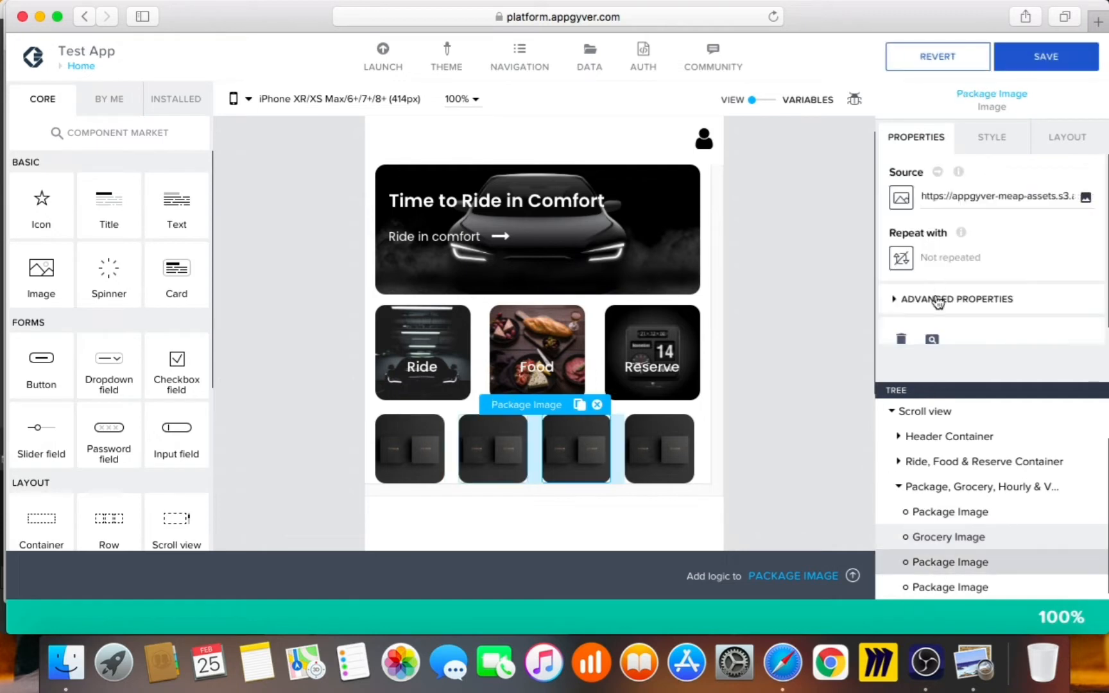
- Change the third package image's display name to Hourly Image
click(939, 301)
scroll(939, 270, down, 5)
double_click(912, 221)
text(Hourly Image)
- Change the fourth package image's display name to Vaccine Image
click(985, 587)
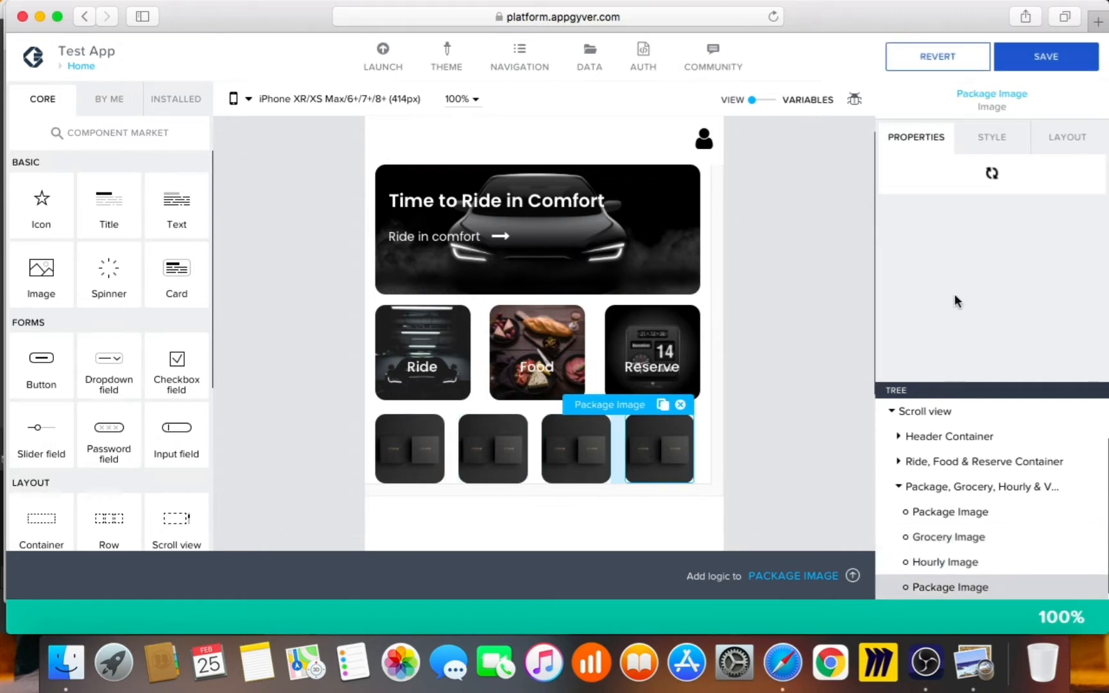
click(943, 300)
scroll(940, 270, down, 5)
double_click(924, 221)
text(Vacci)
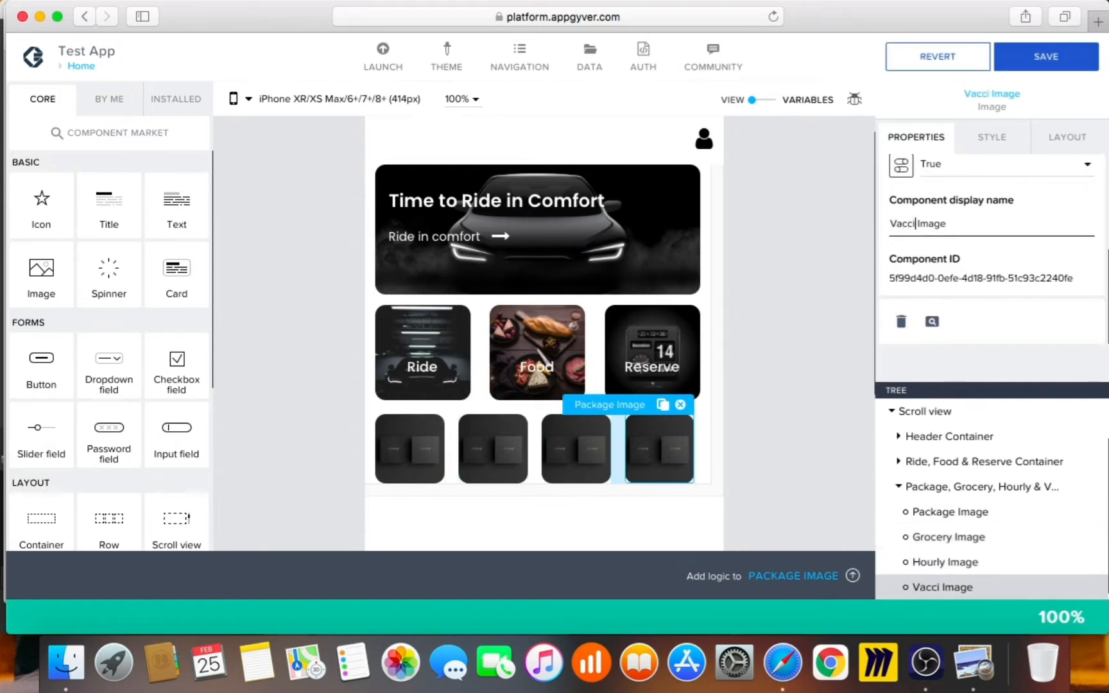
text(ne)
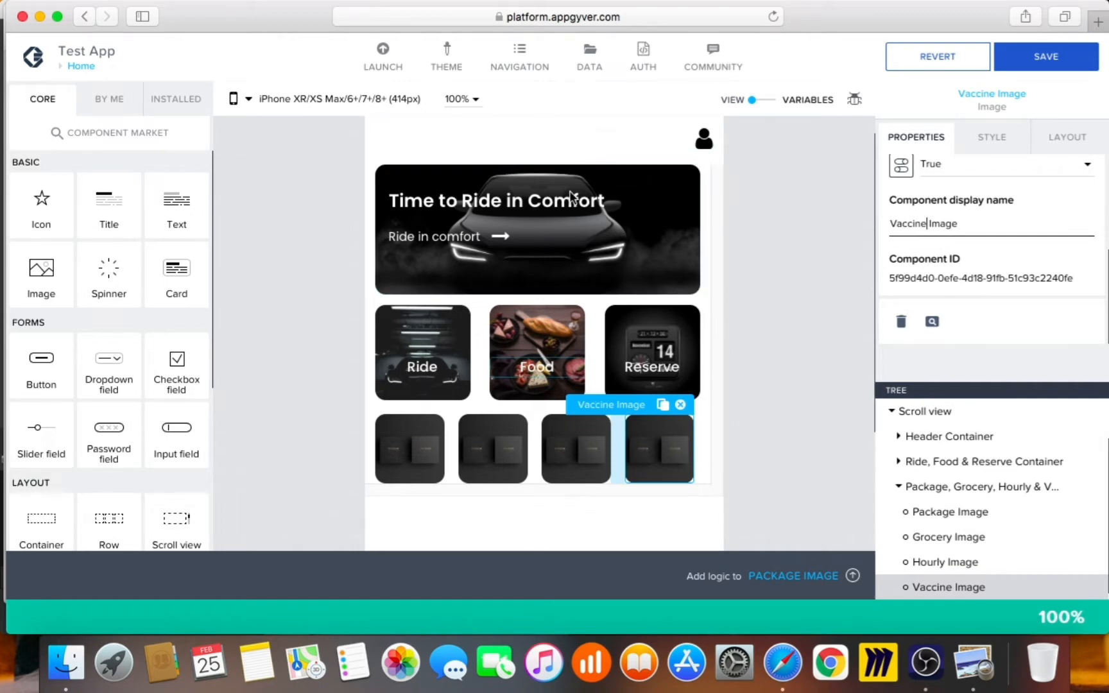
- Check the reference screenshot, and upload the uber app grocery file as the source of the Grocery Image
click(974, 664)
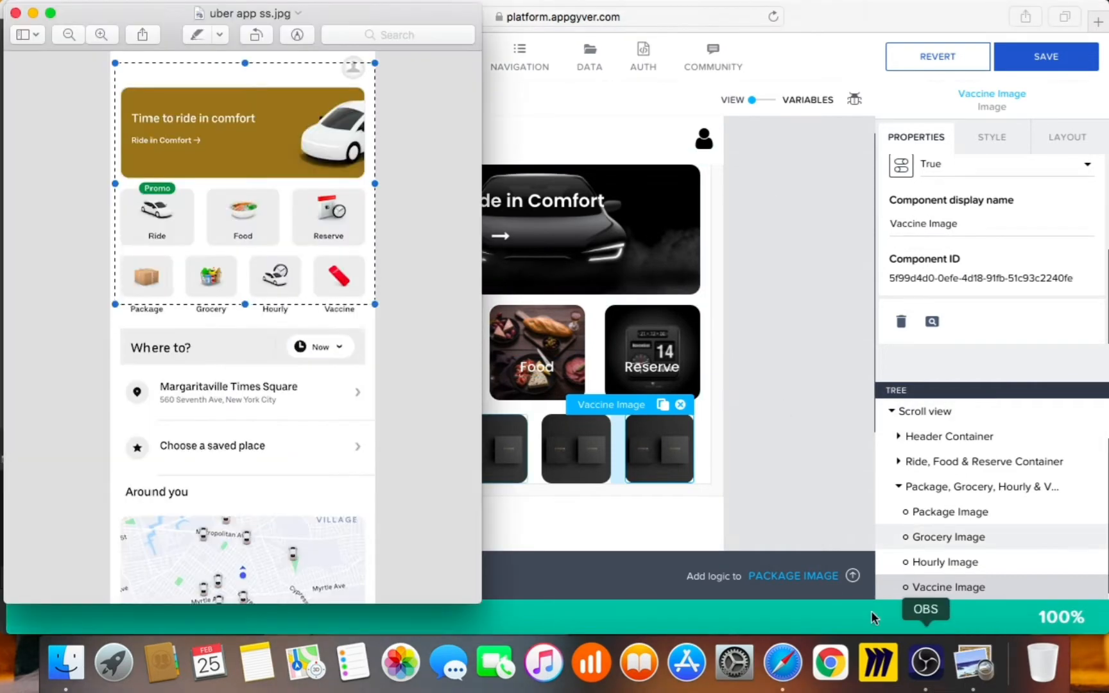
click(792, 335)
click(491, 457)
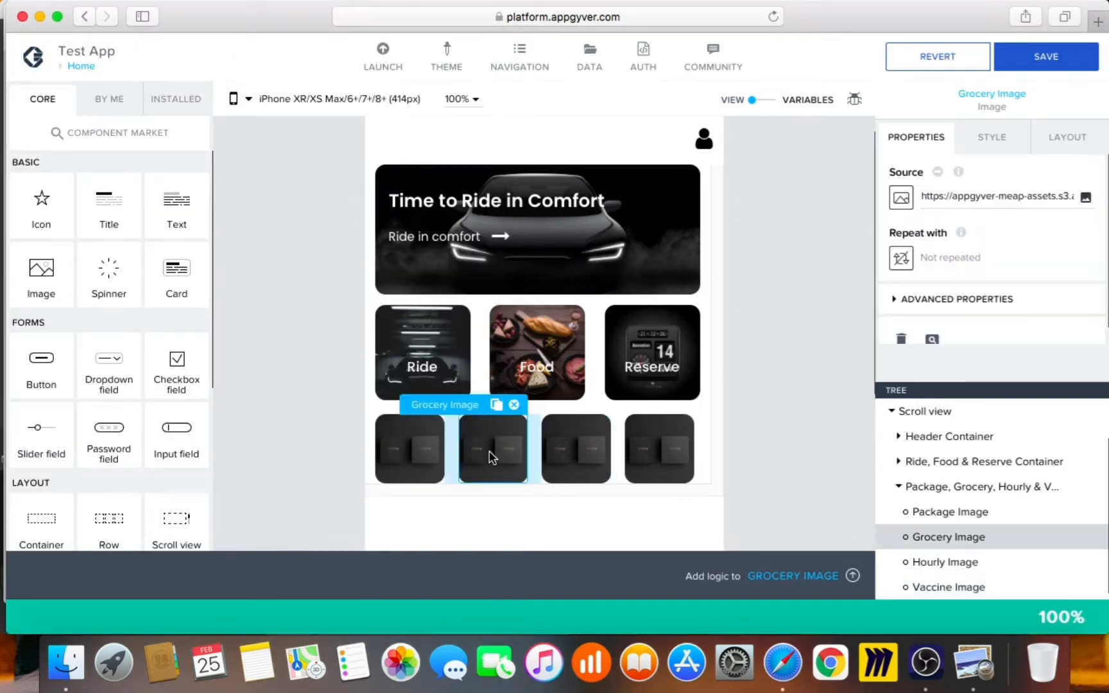
click(1087, 197)
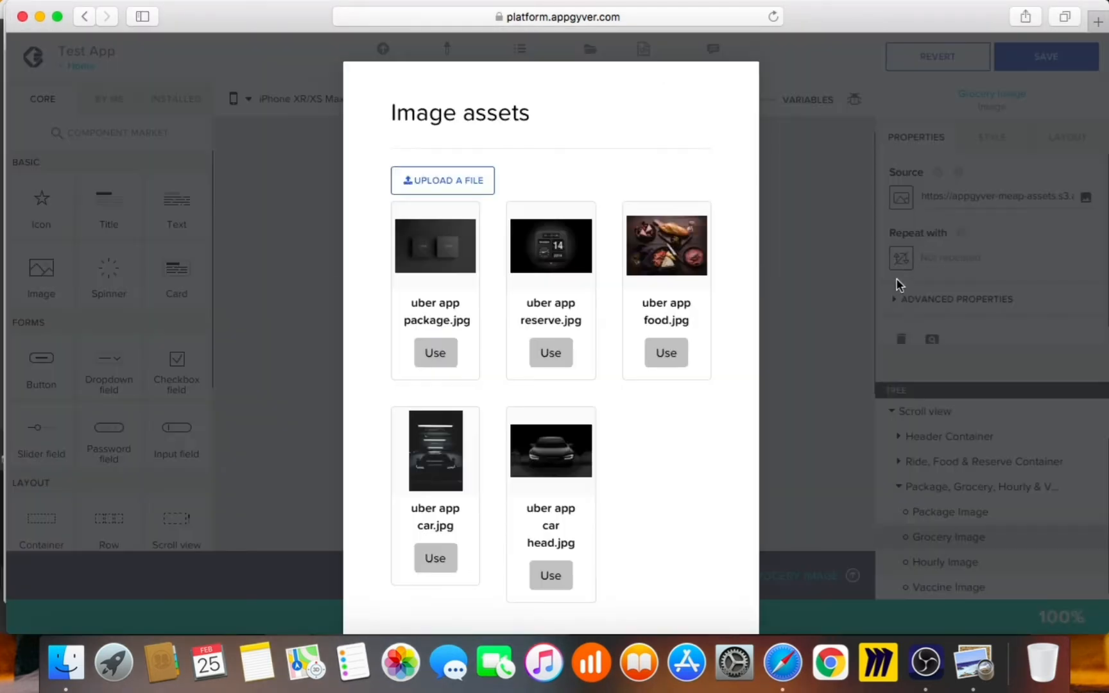
click(448, 186)
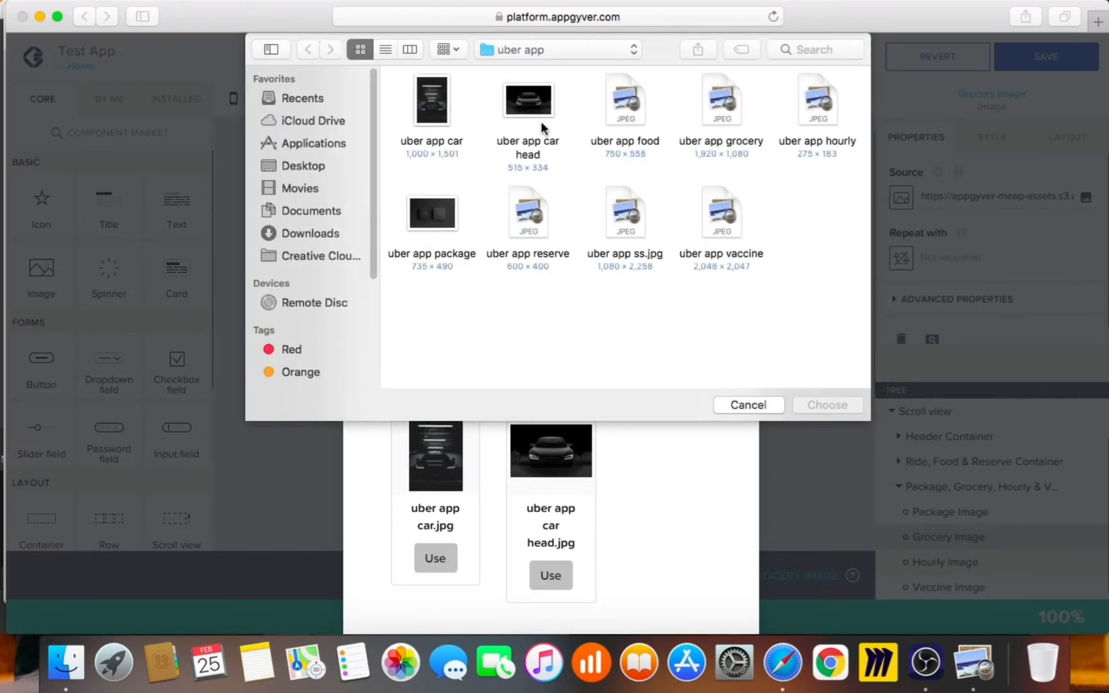
double_click(732, 103)
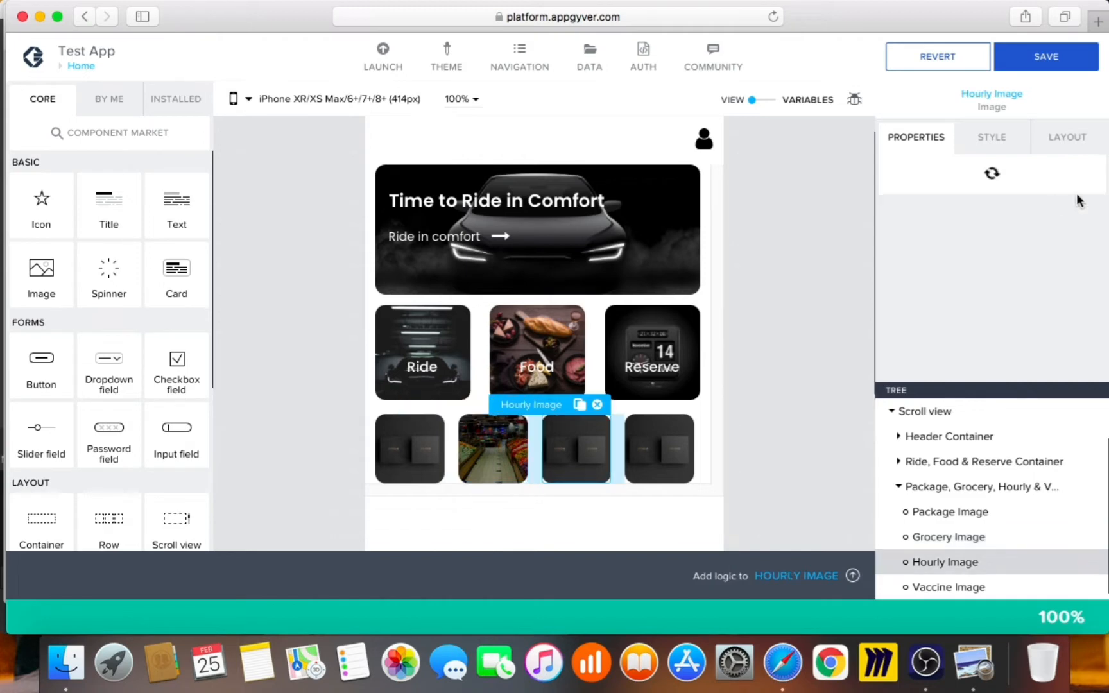
- Upload the uber app hourly file as the source of the Hourly Image
click(1086, 198)
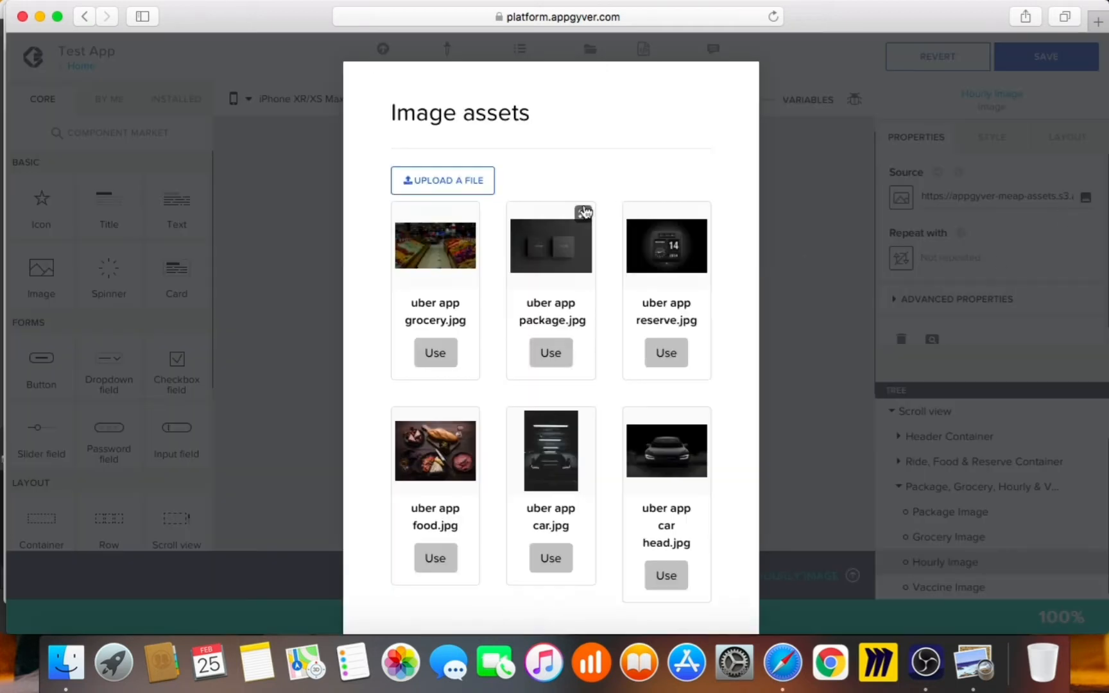
click(443, 182)
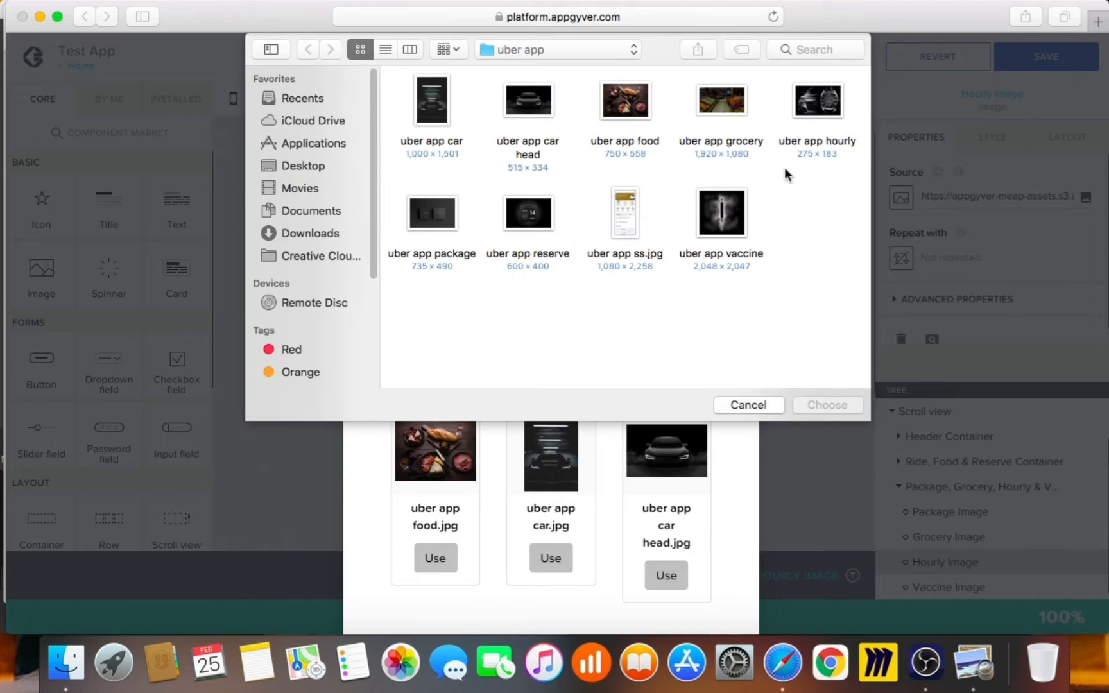
double_click(822, 98)
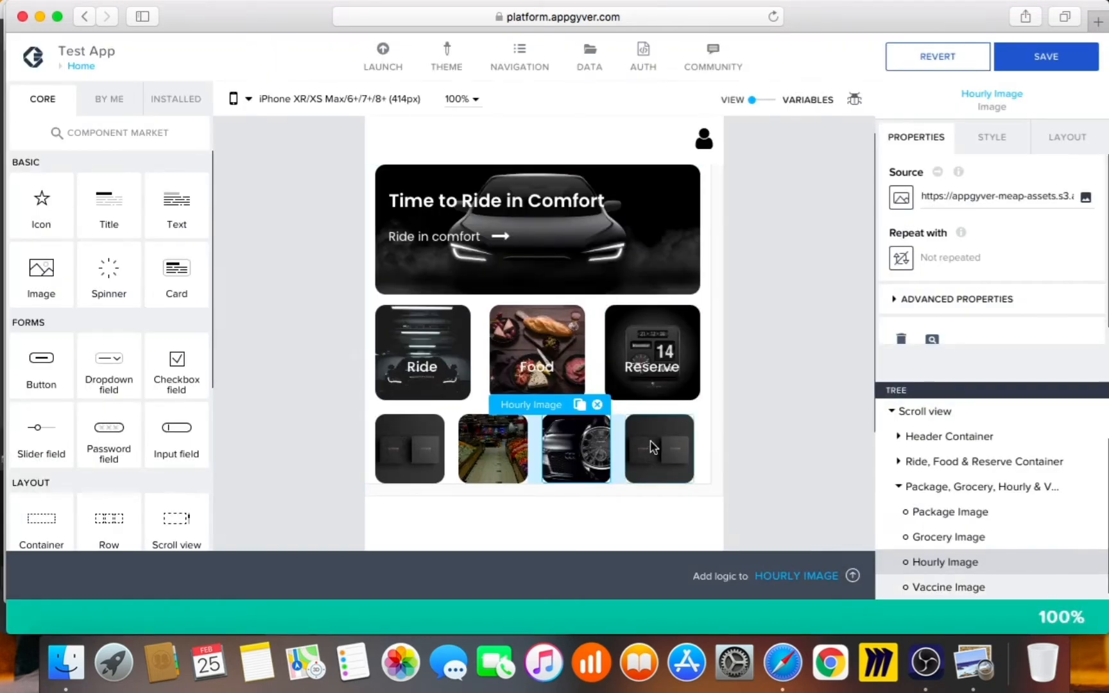
- Upload the uber app vaccine file as the source of the Vaccine Image
click(650, 441)
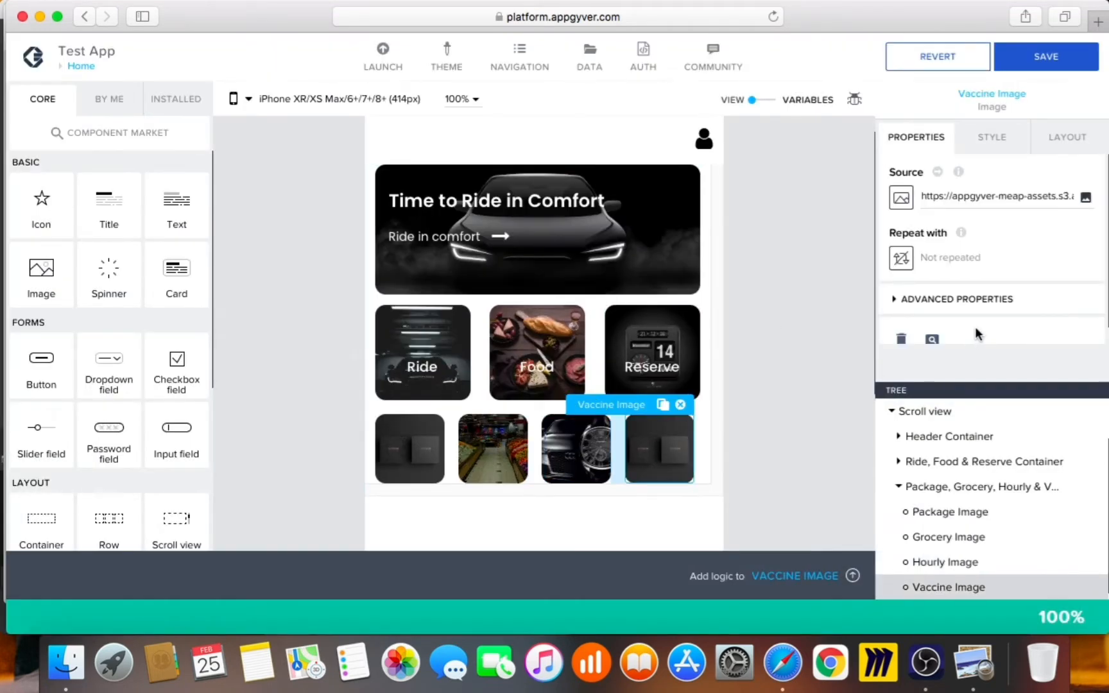
click(1086, 197)
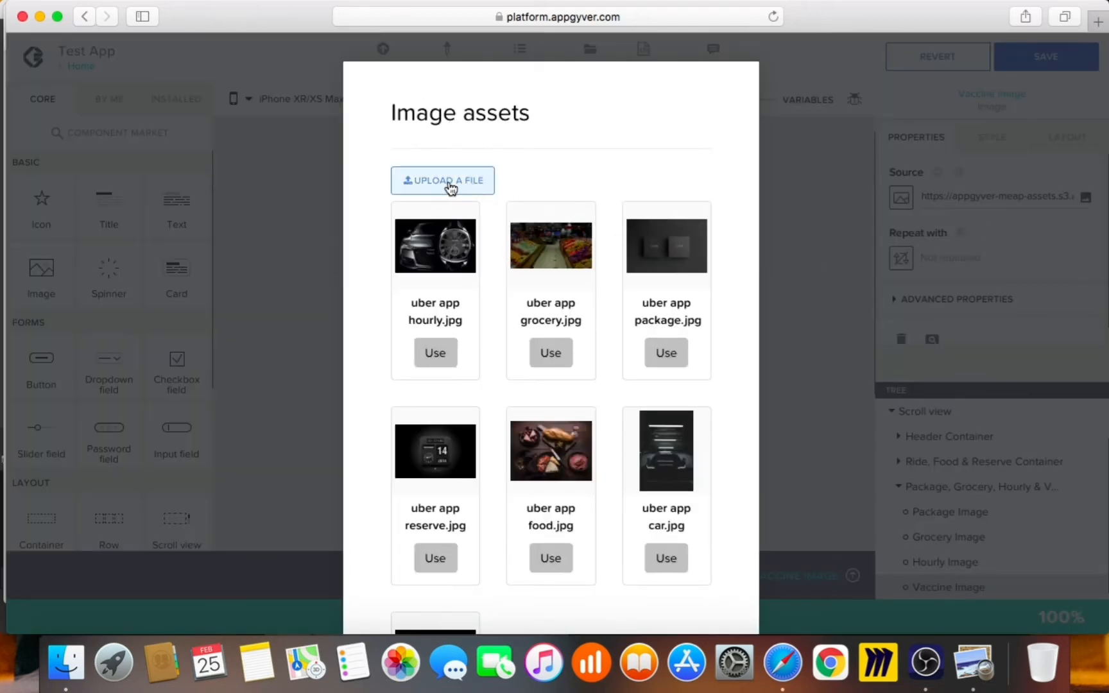
click(451, 187)
click(729, 233)
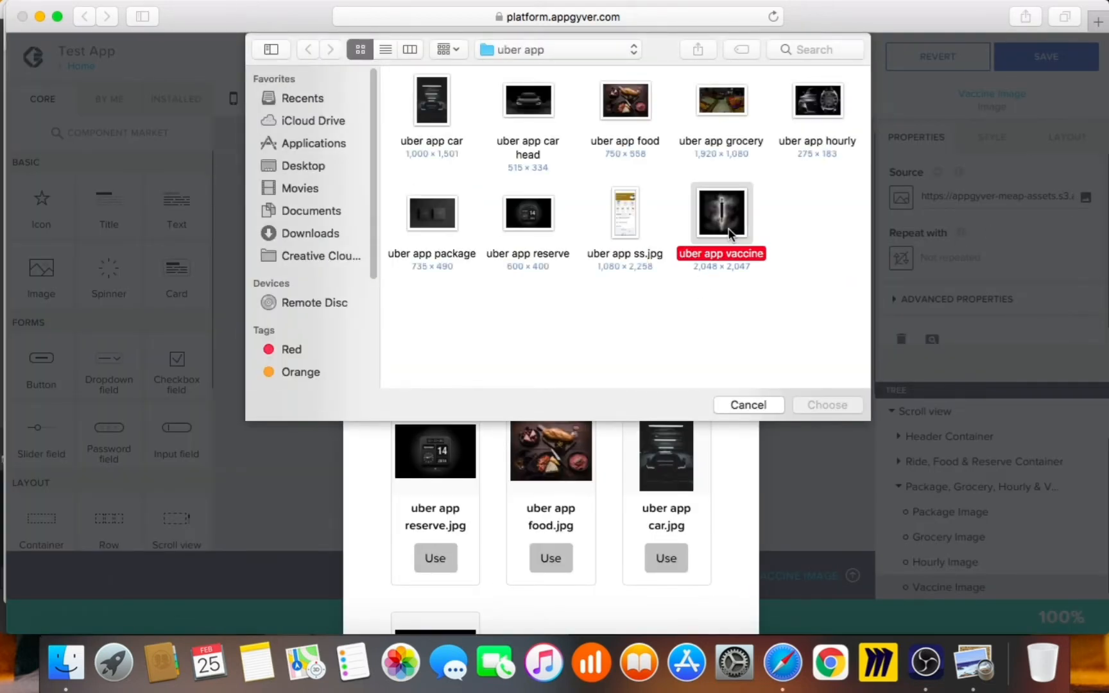
double_click(729, 233)
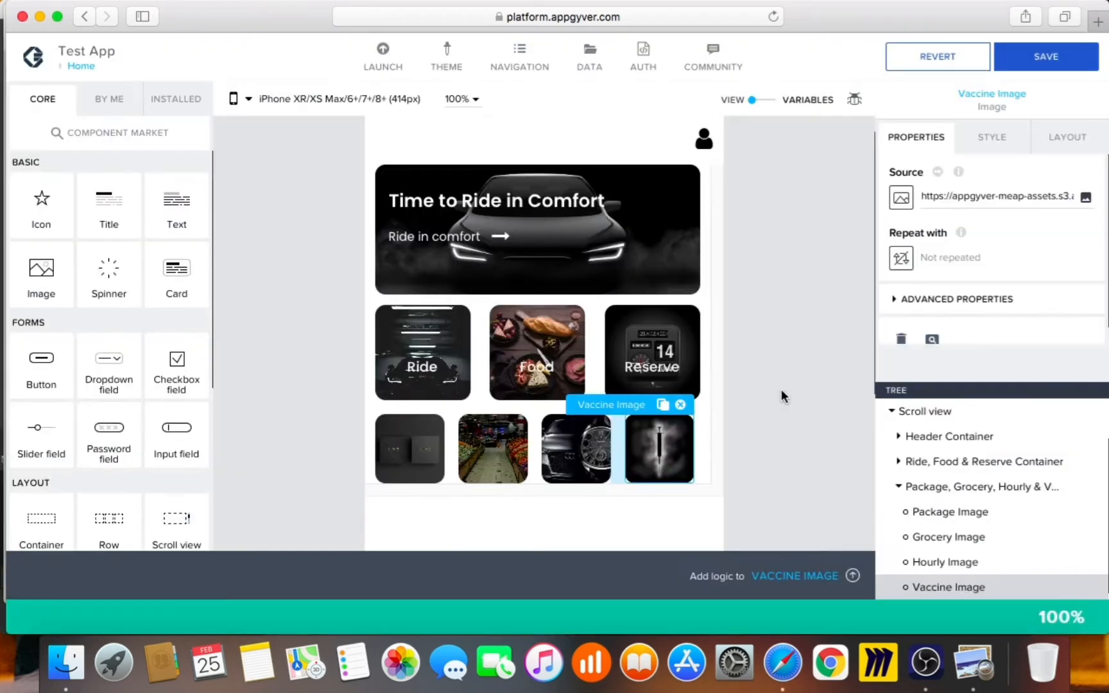
- Review the Vaccine Image's size settings and look at the reference screenshot for the rest of the layout
scroll(805, 390, down, 3)
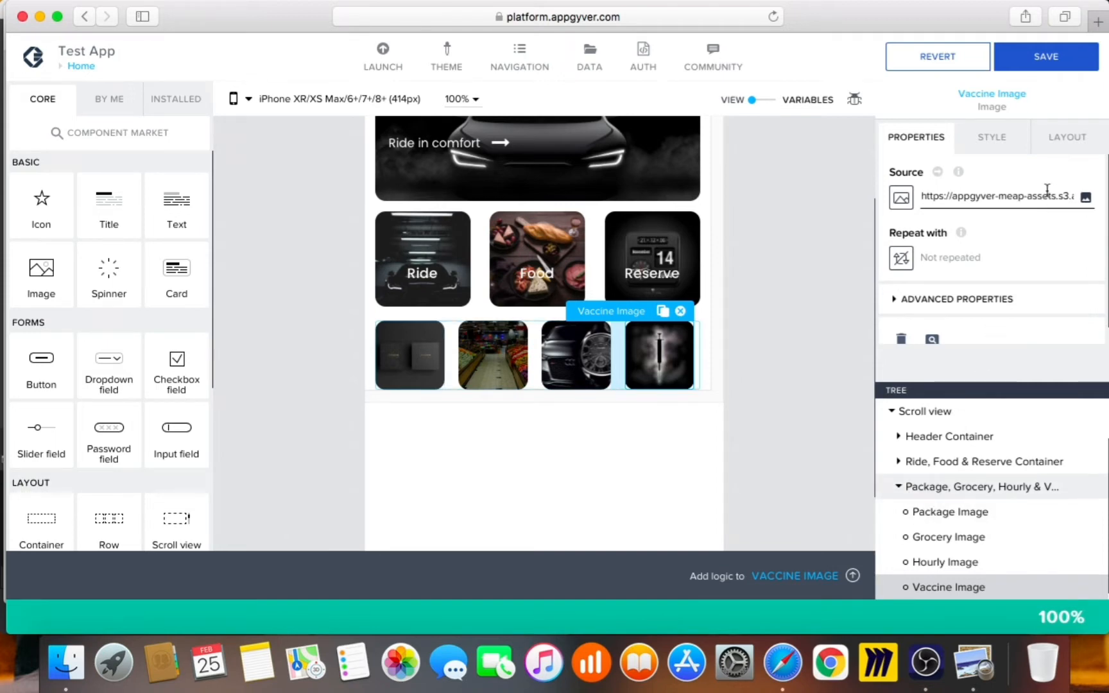
click(1062, 141)
scroll(1029, 263, down, 5)
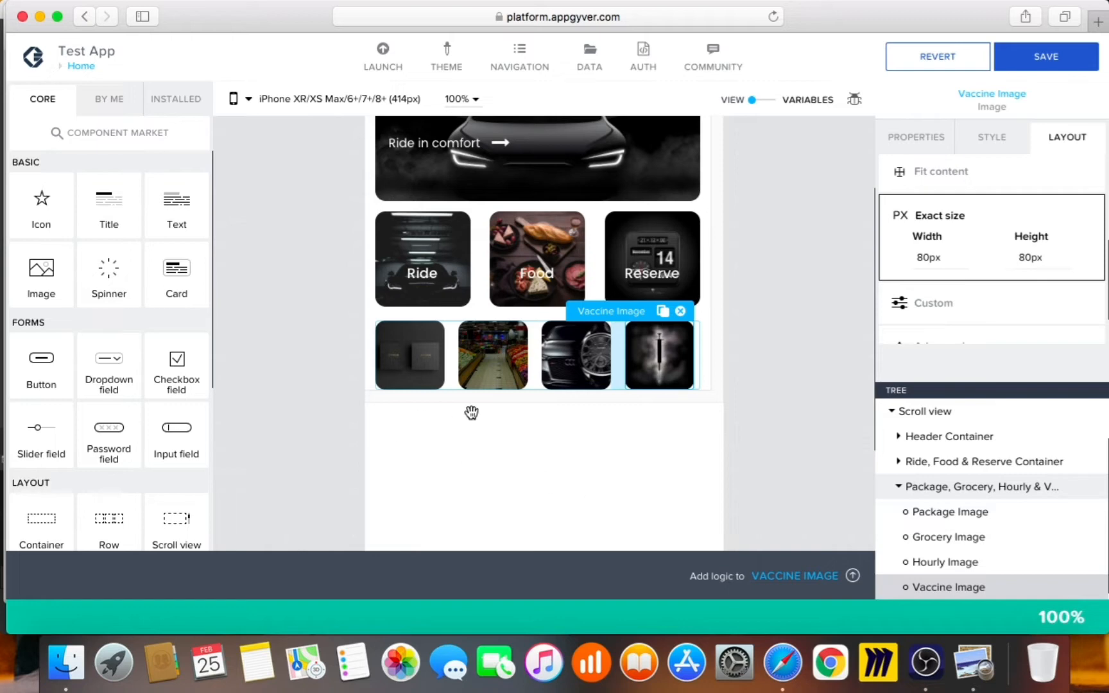
click(959, 667)
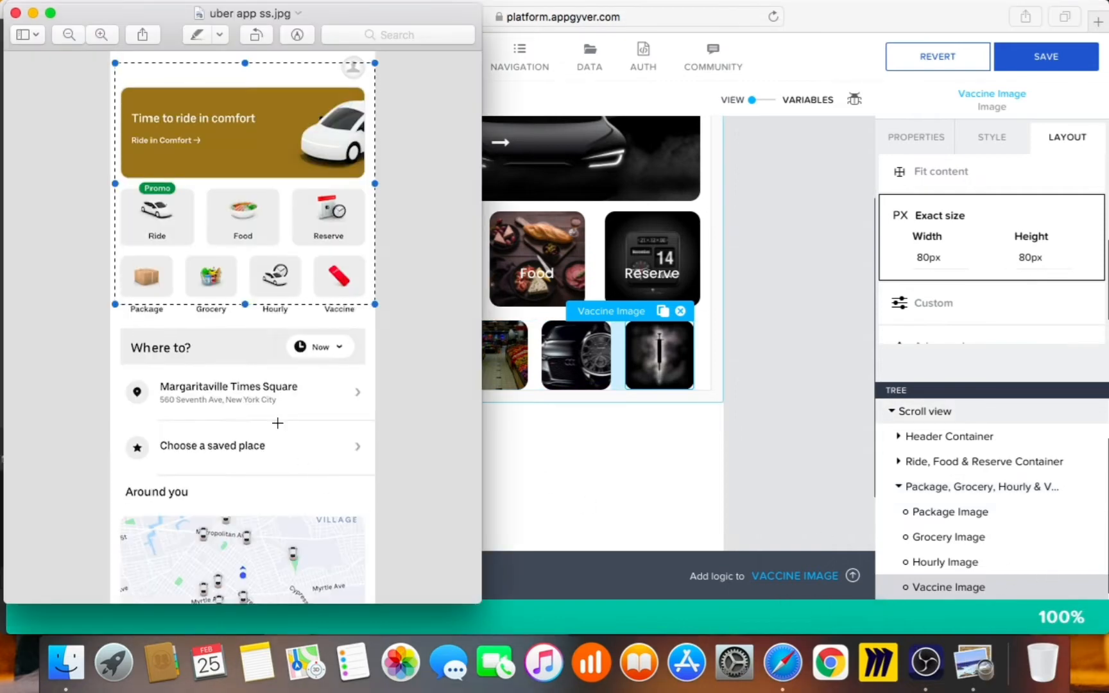
click(782, 281)
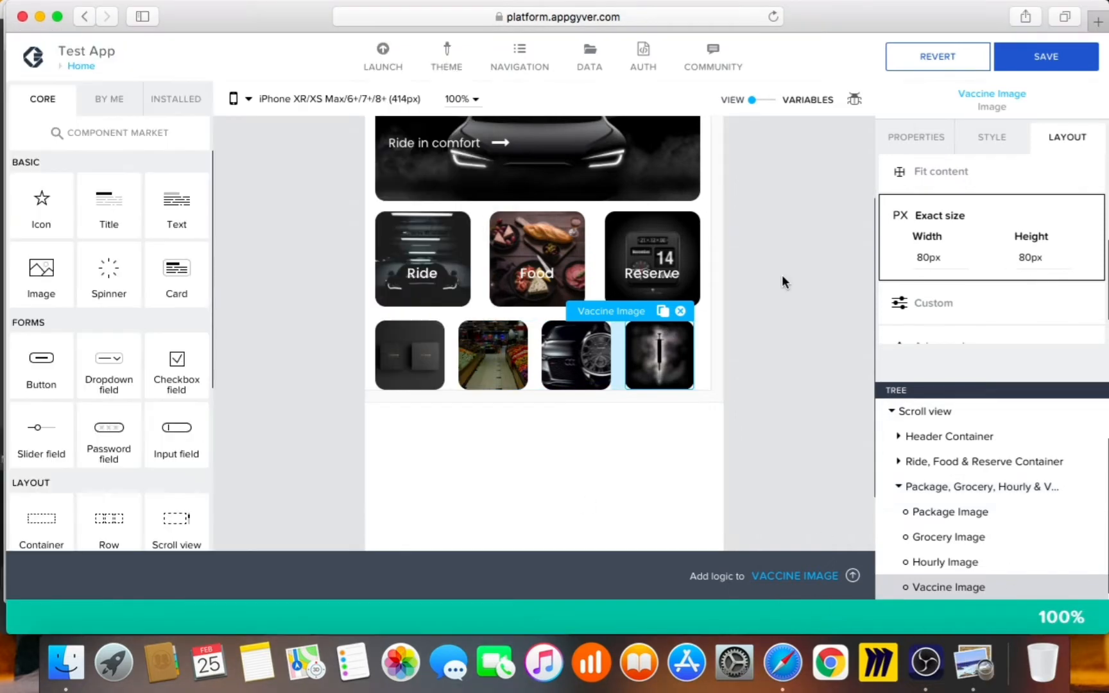
- Add a container to the scroll view and place it directly below the Package, Grocery, Hourly & Vaccine Container
click(912, 489)
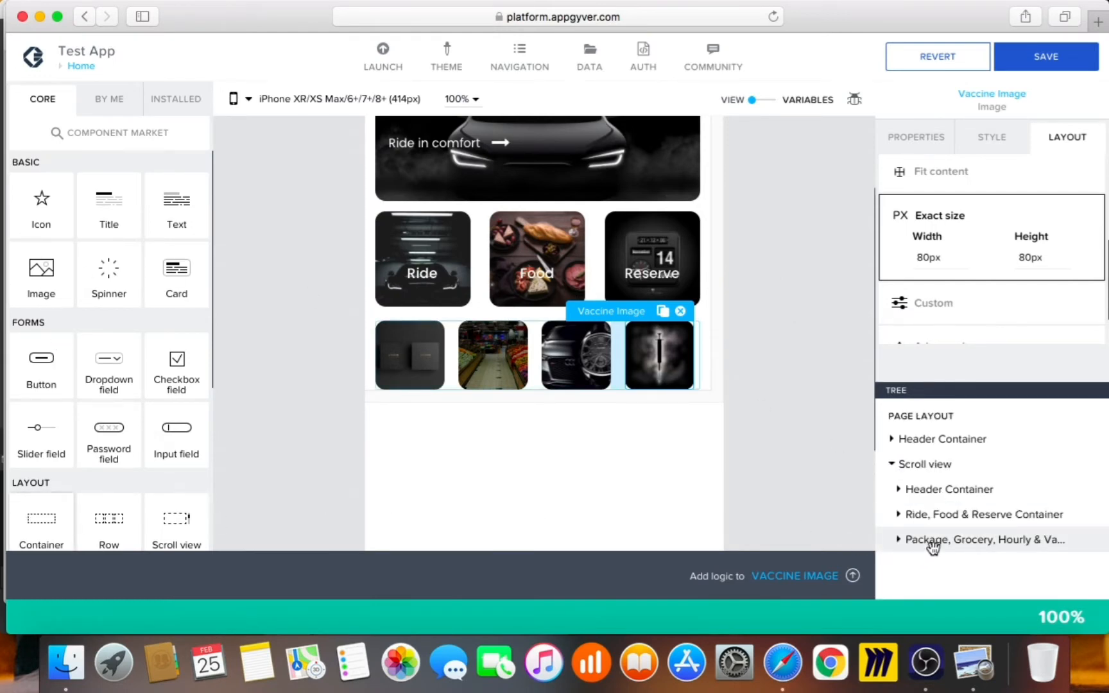
drag(959, 531, 958, 533)
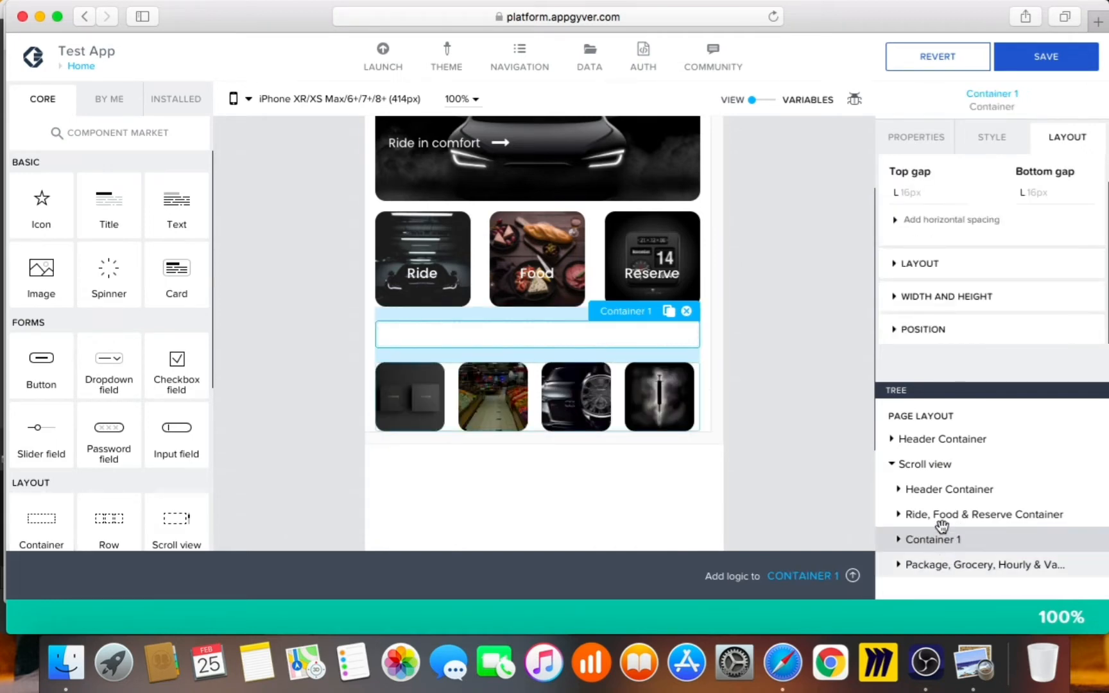
drag(942, 526, 943, 530)
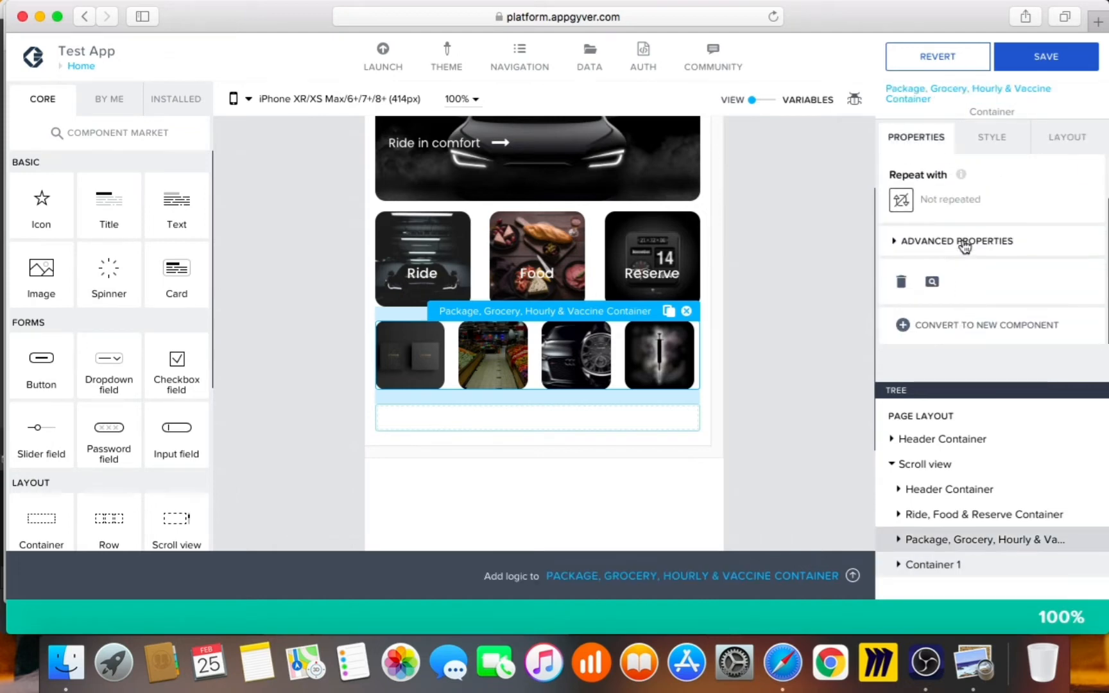
- Rename the new container as Package, Grocery, Hourly & Vaccine Text Container and place a text component inside it
click(965, 244)
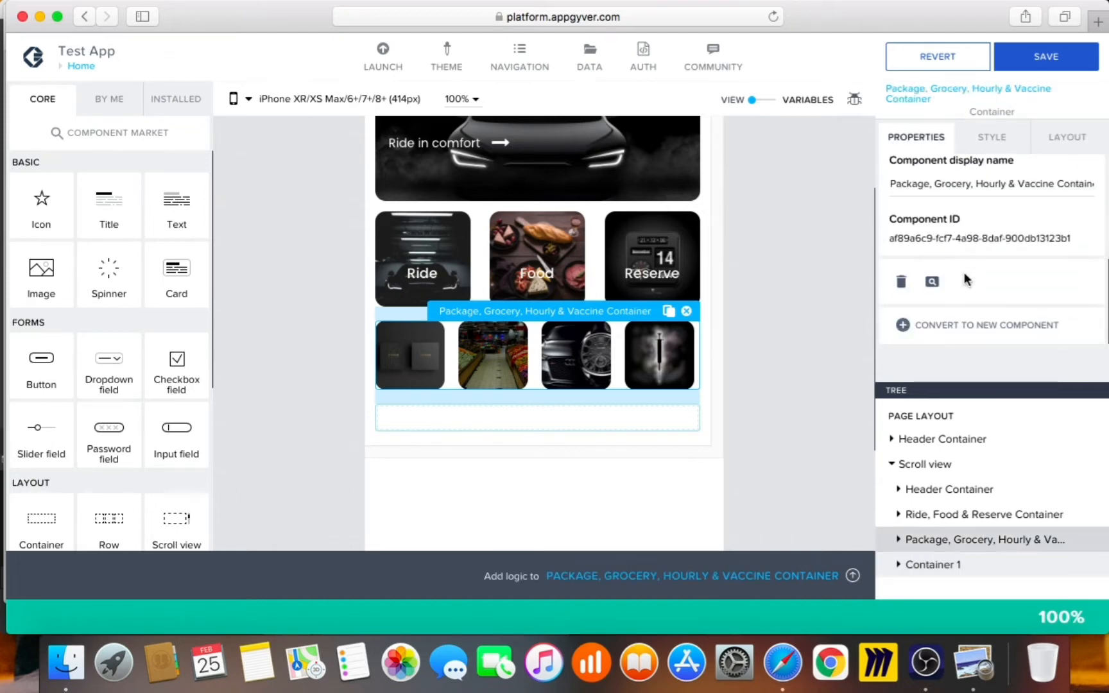
double_click(1078, 187)
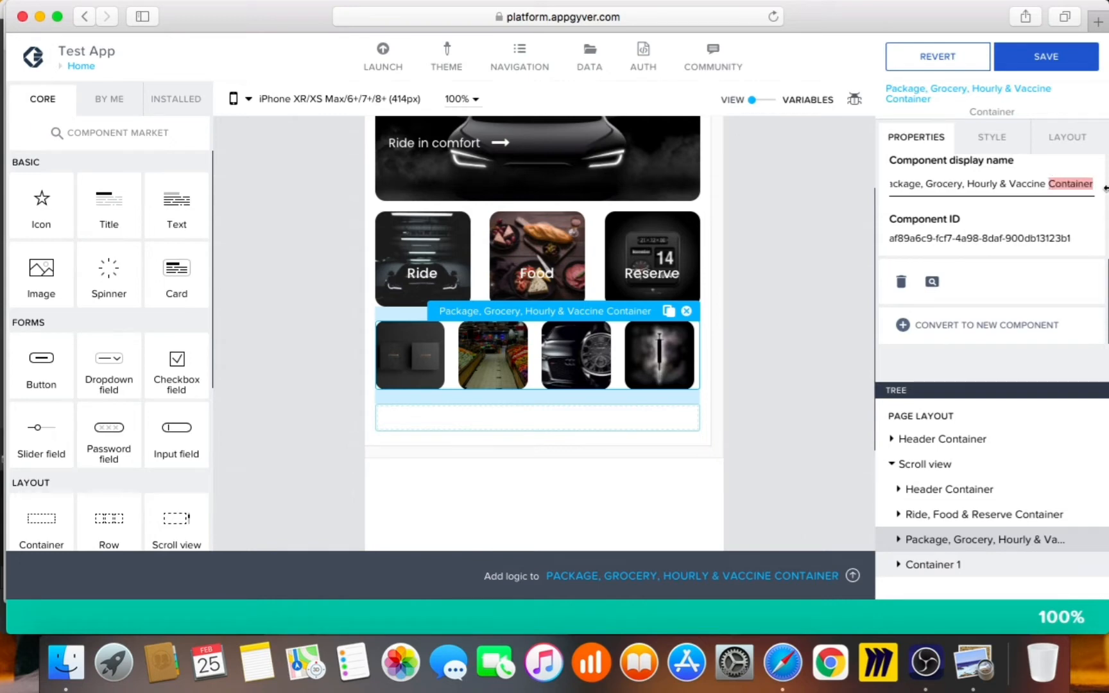
click(970, 565)
click(1008, 307)
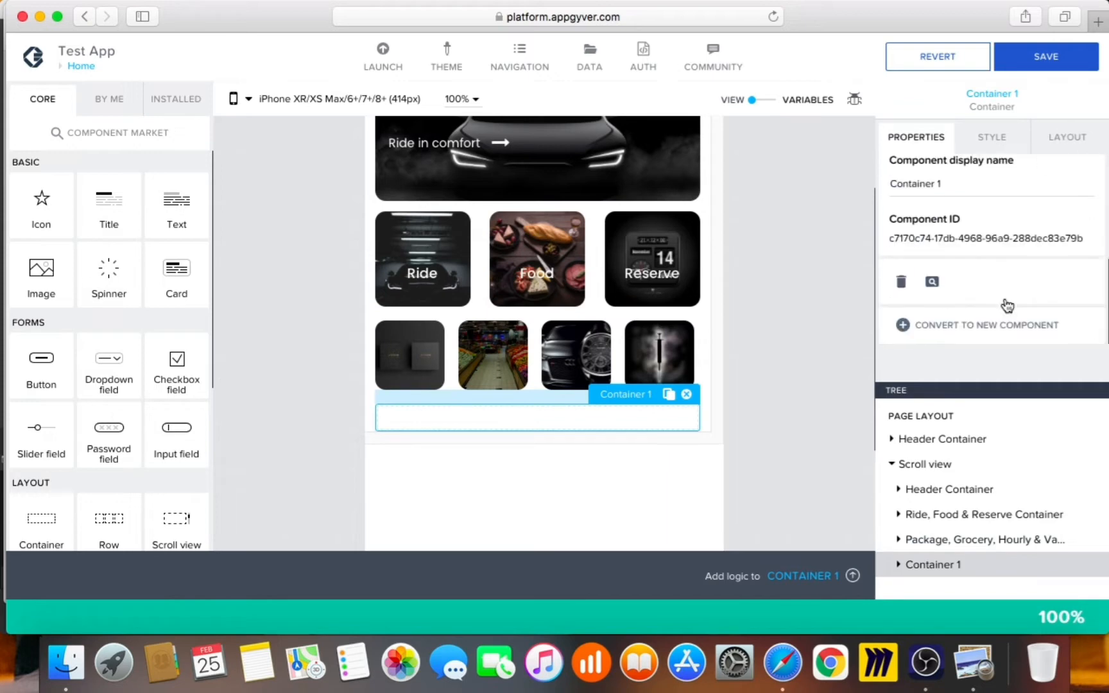
click(949, 184)
text(Package, Grocery, H)
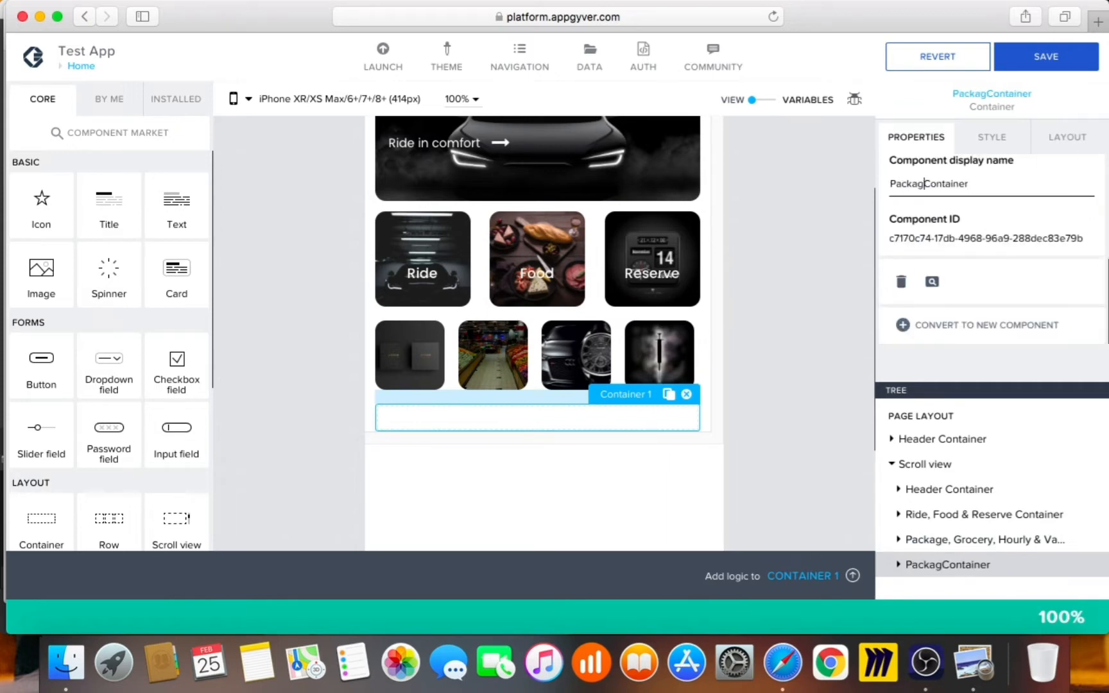
text(ourly & Vaccine )
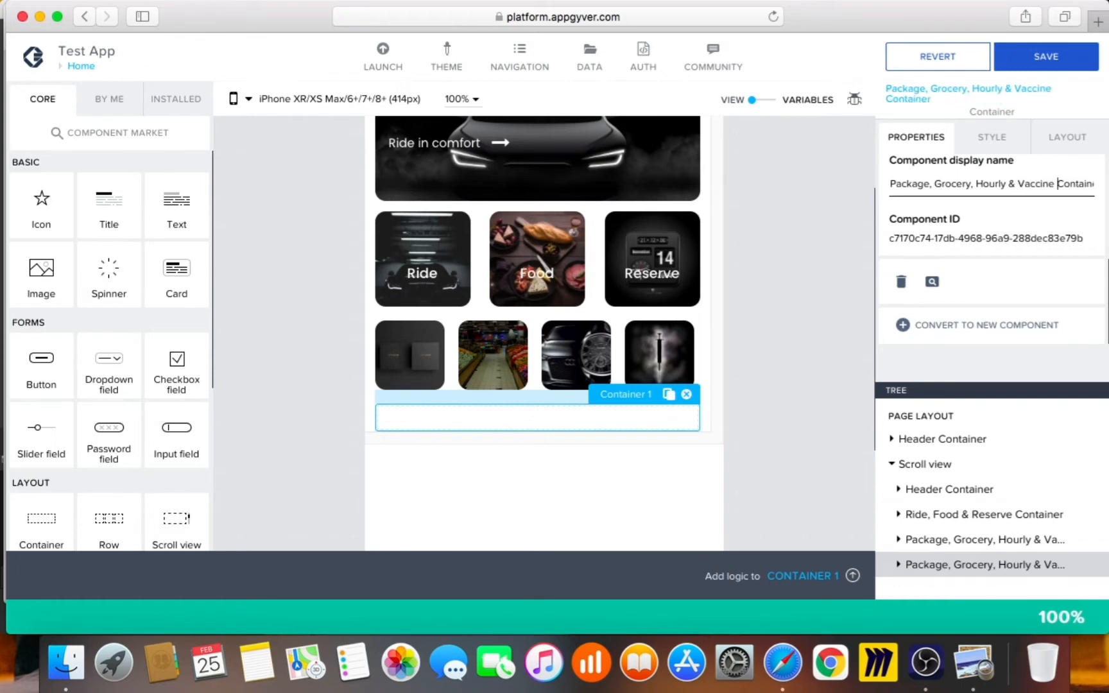
text(Text)
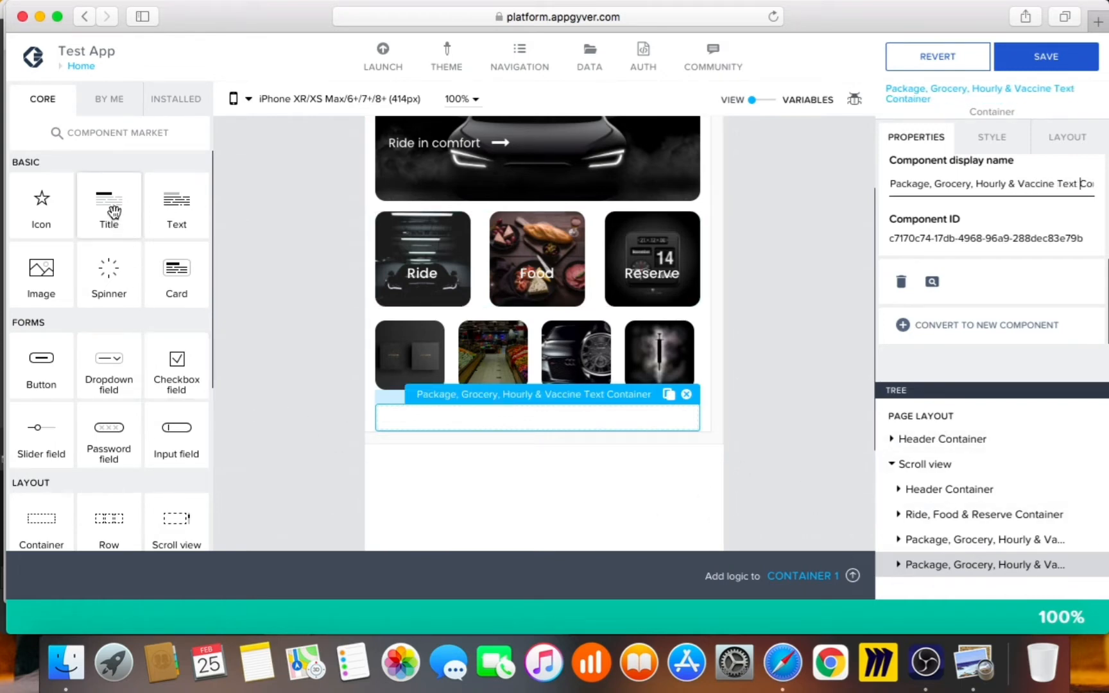
drag(217, 229, 974, 570)
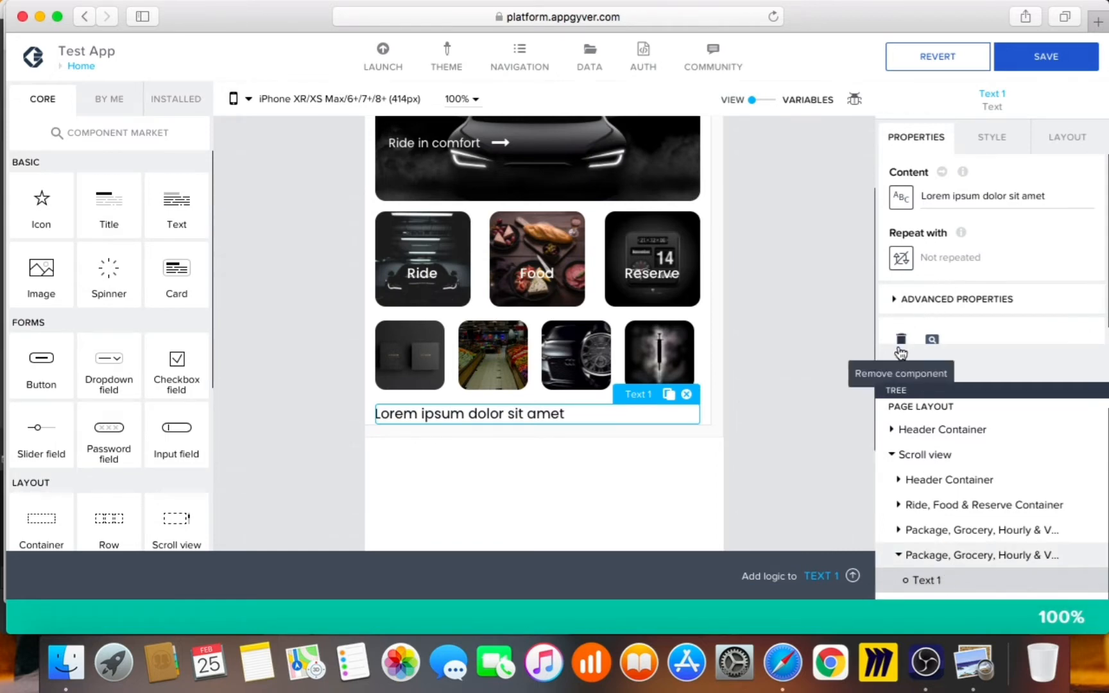
- Set the Package, Grocery, Hourly & Vaccine Text Container to lay out its children horizontally
click(923, 556)
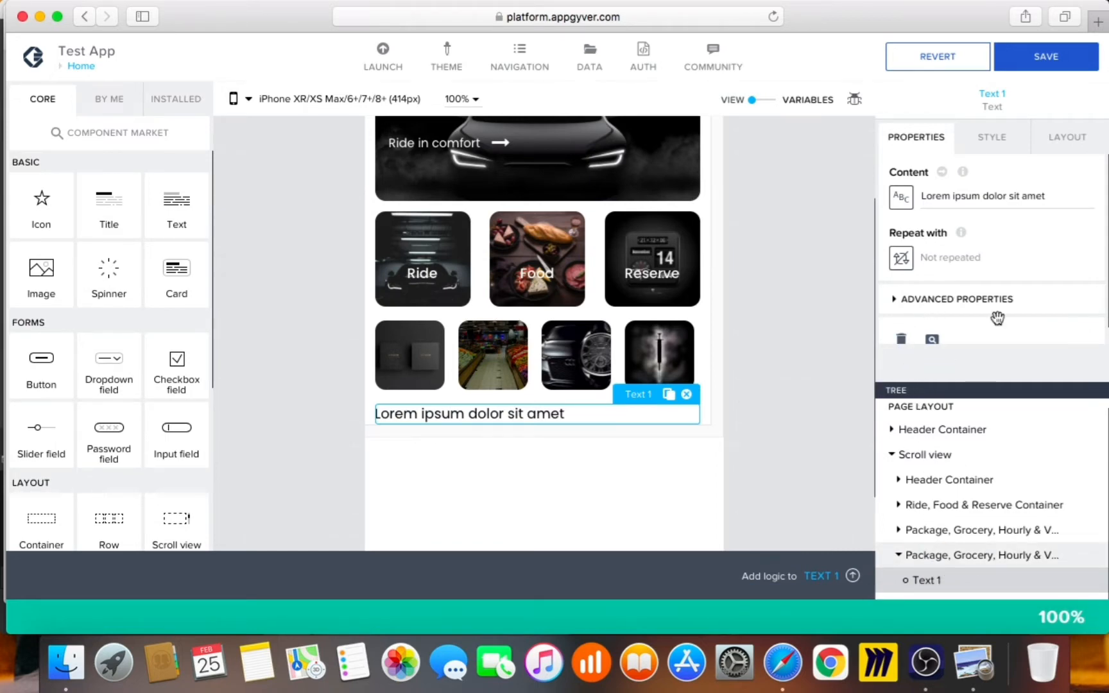
click(1070, 142)
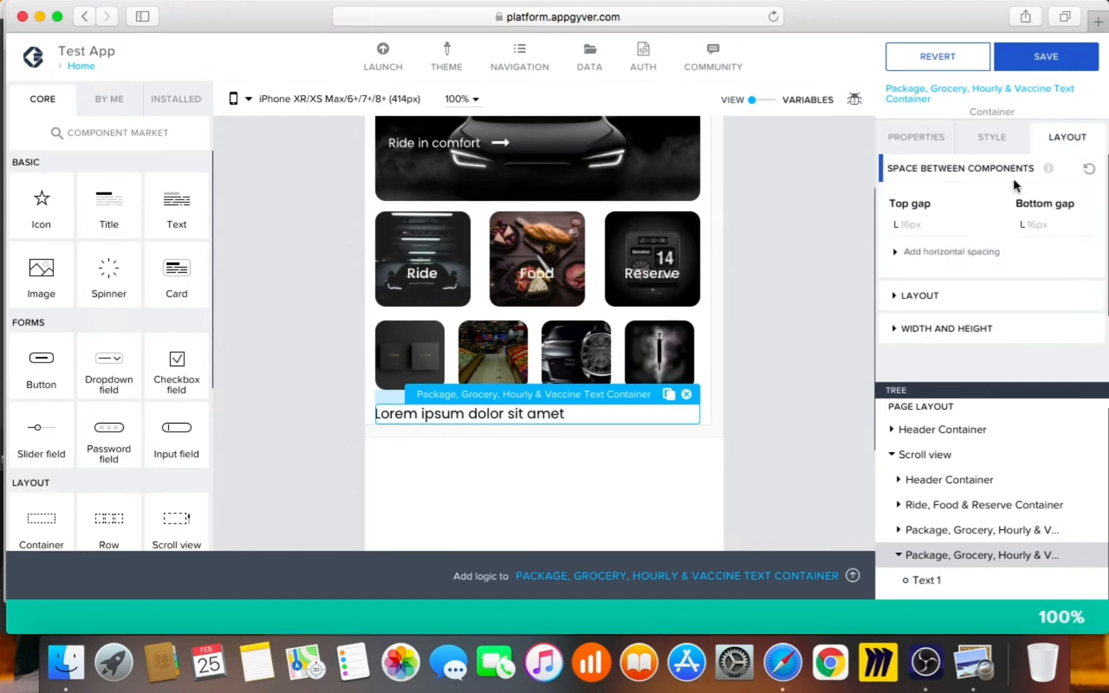
click(941, 308)
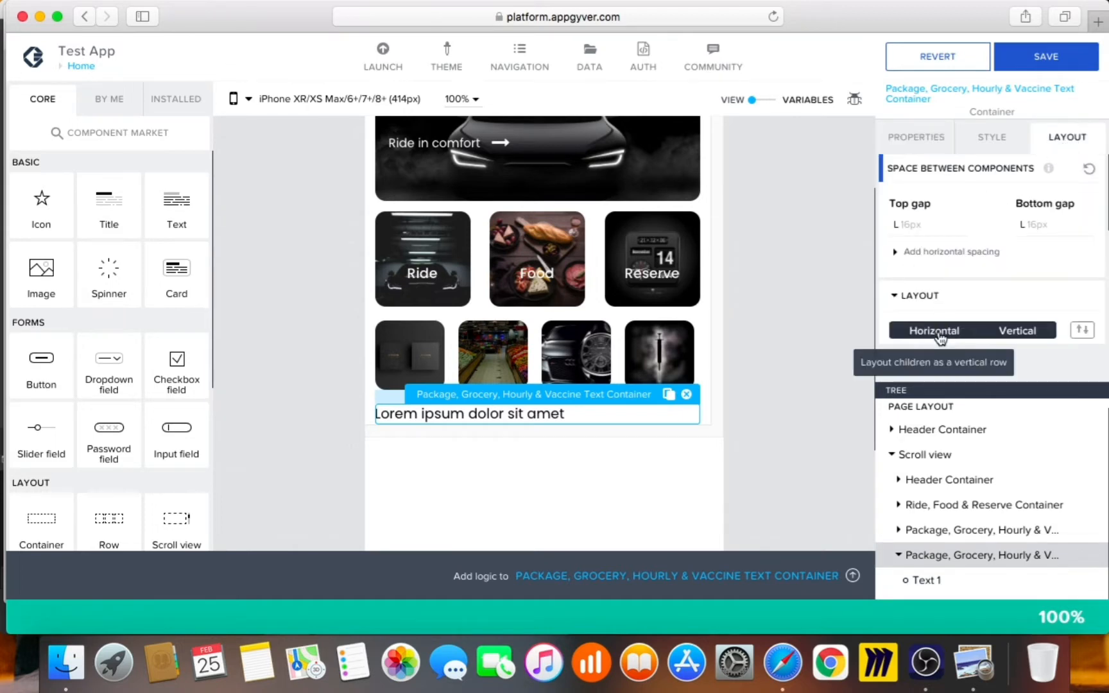
click(939, 332)
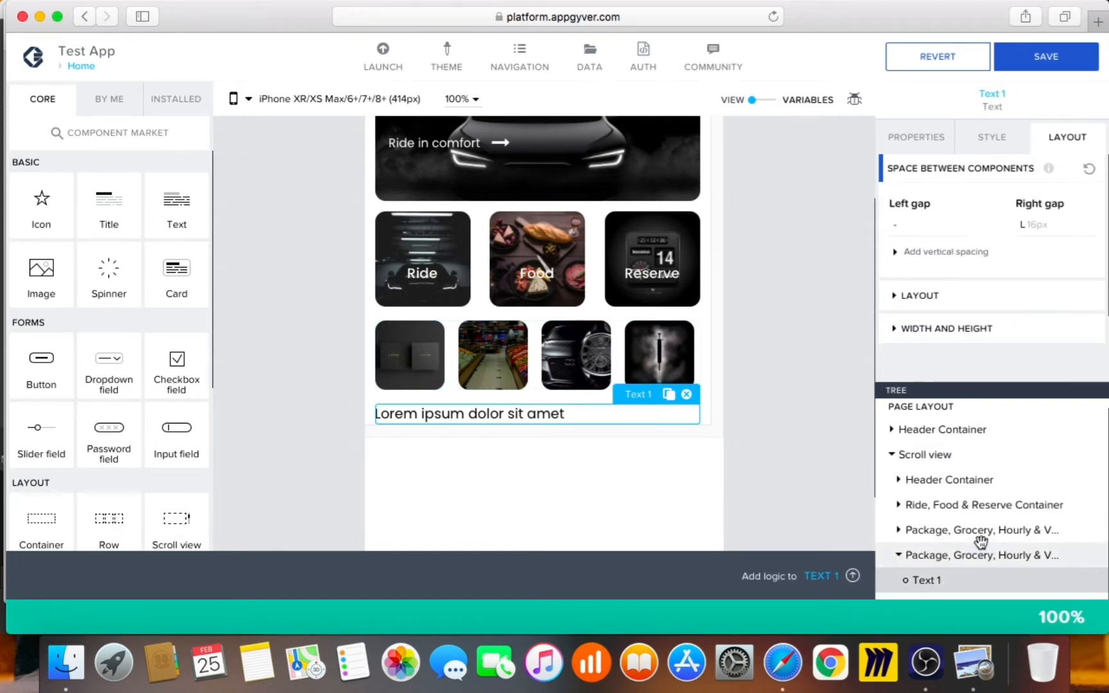
- Copy the text component and paste it three times beside the original in the text container
key(super+c)
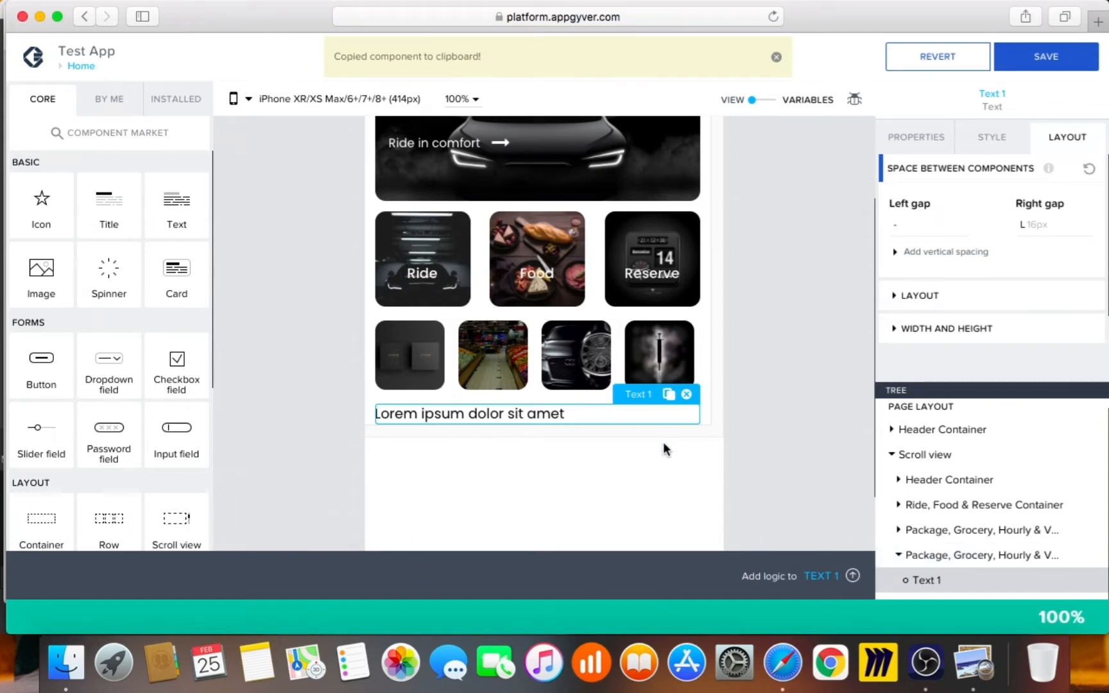
key(super+v)
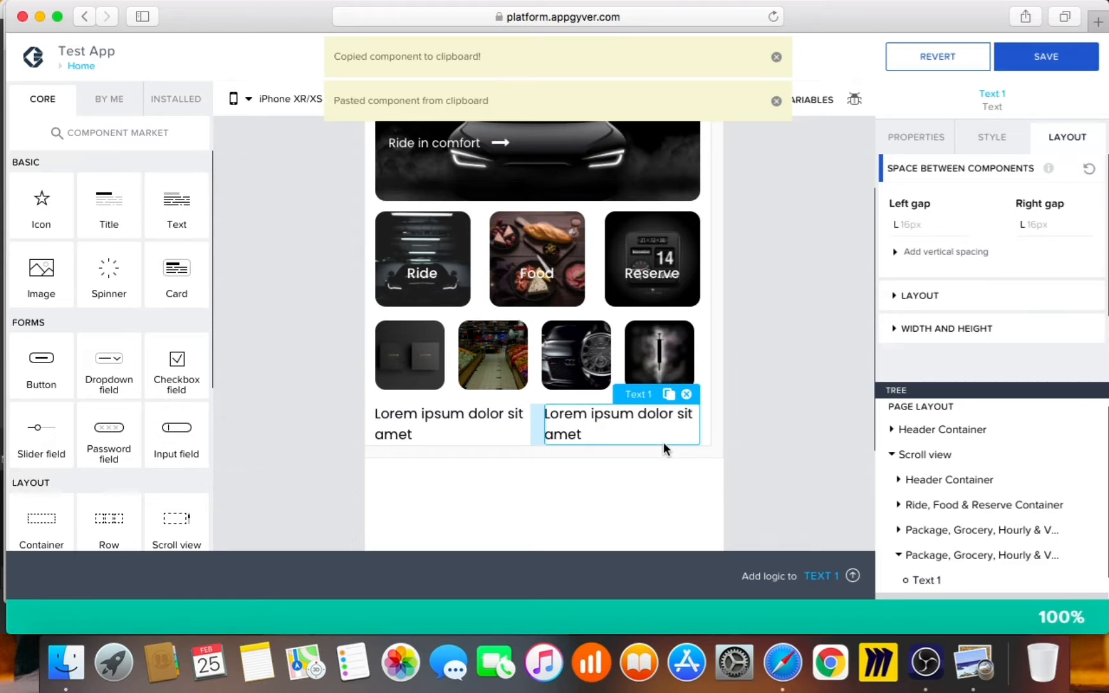
key(super+v)
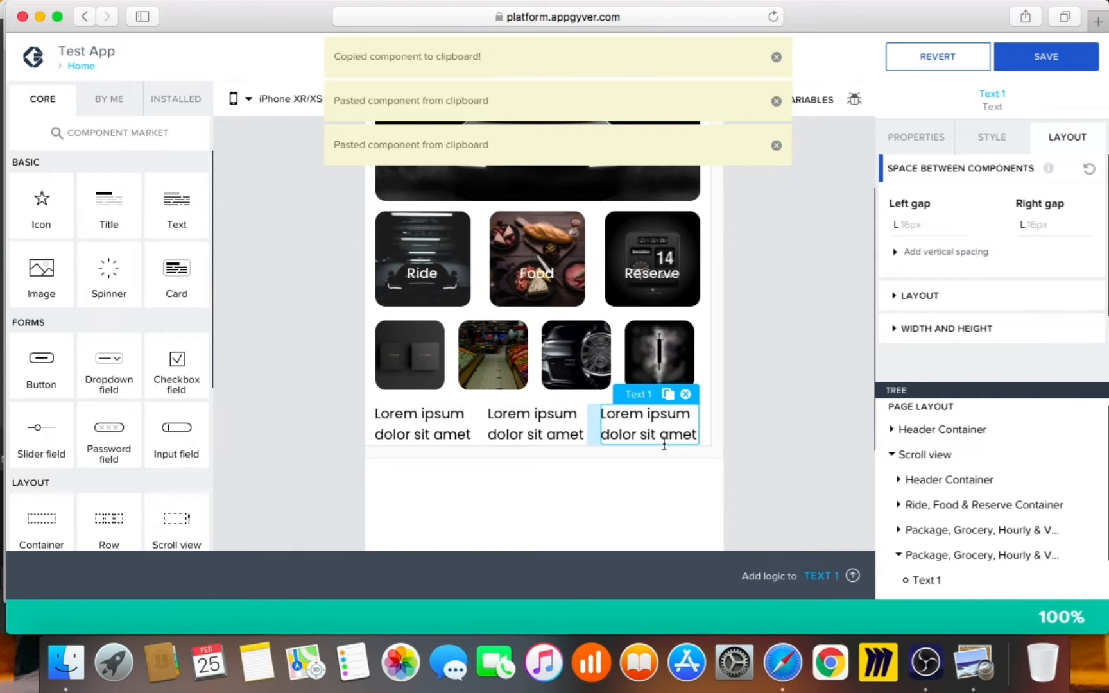
key(super+v)
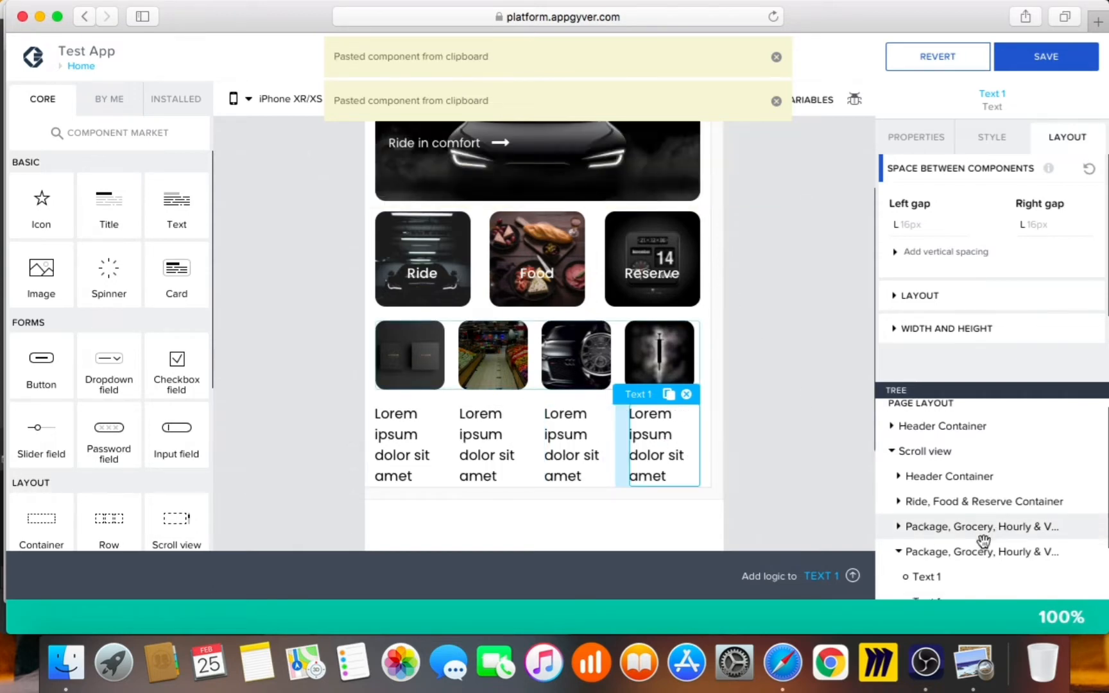
- Set the first text component's content to Package and its display name to Package Text
scroll(992, 533, down, 2)
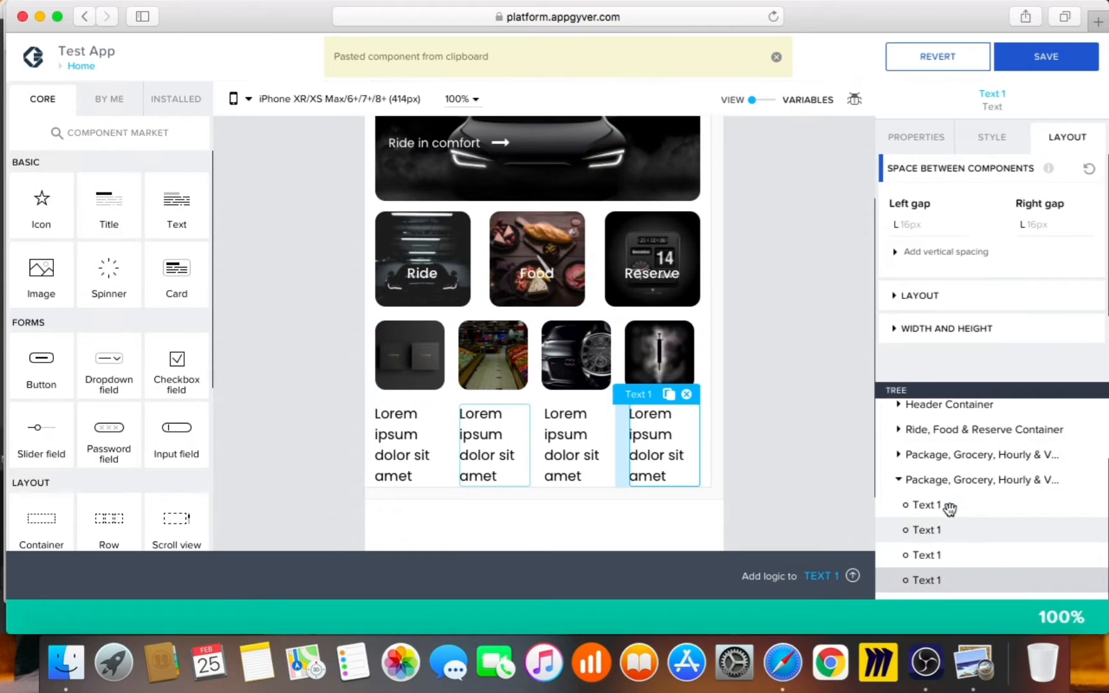
click(924, 152)
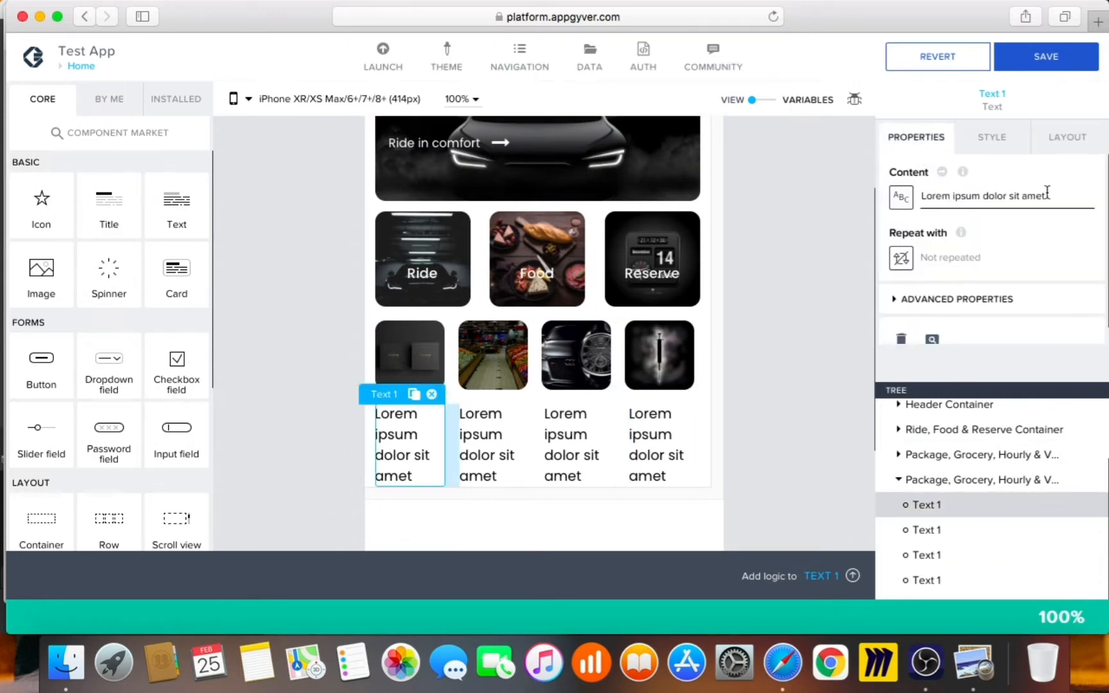
drag(1016, 197, 901, 174)
text(Package)
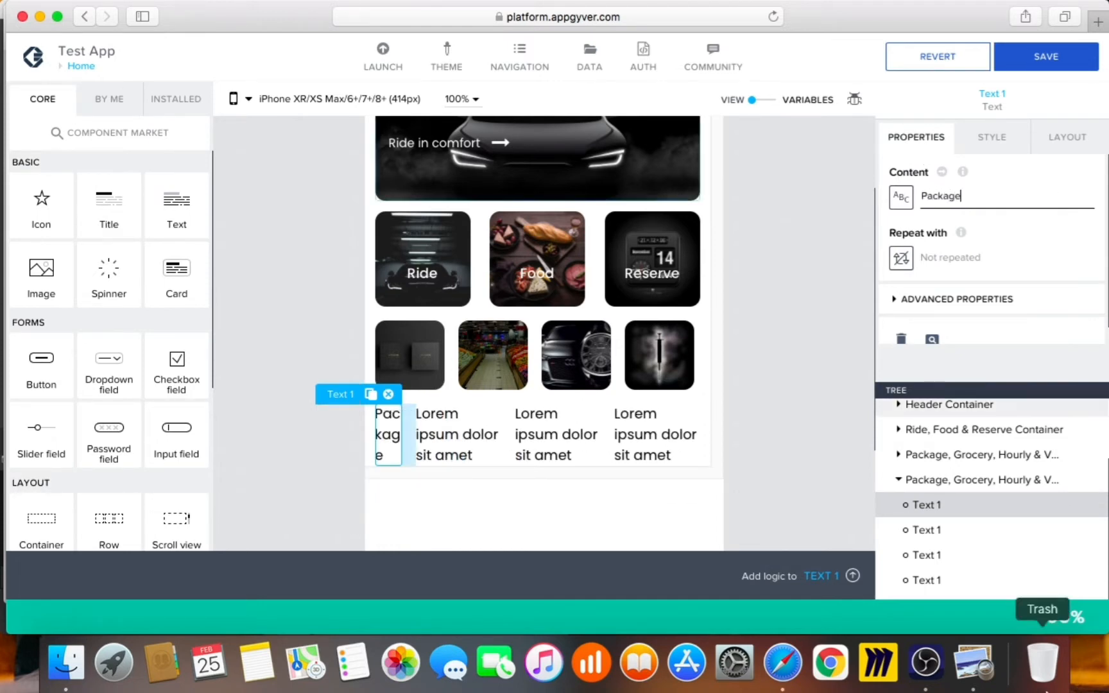
click(958, 299)
scroll(958, 302, down, 5)
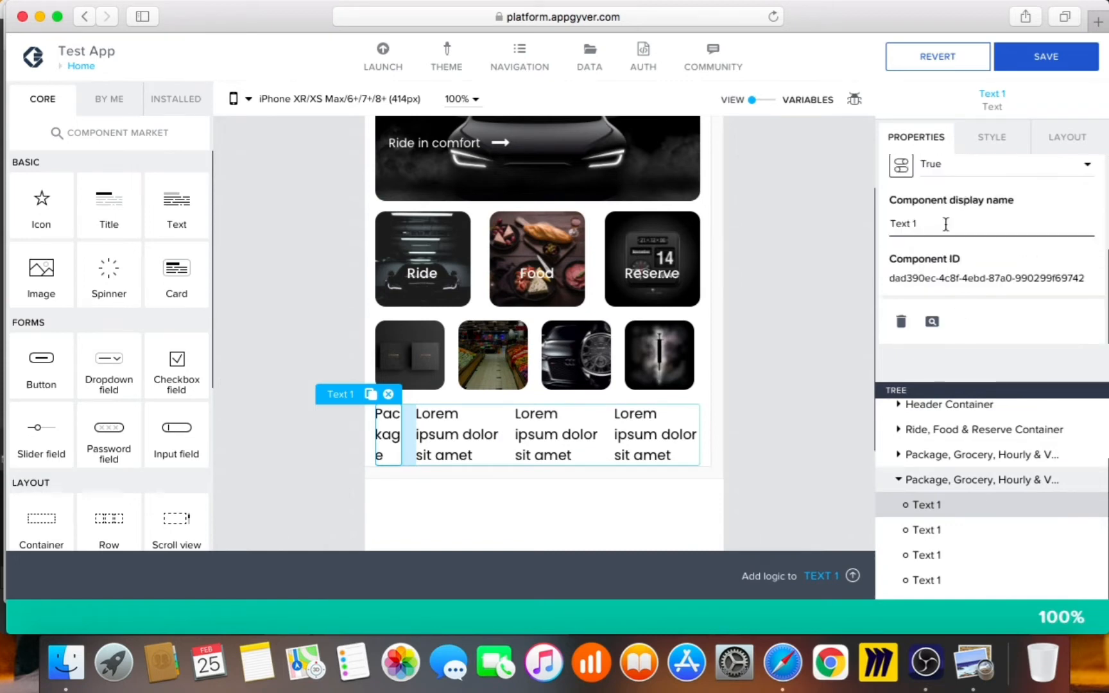
click(890, 223)
text(Package)
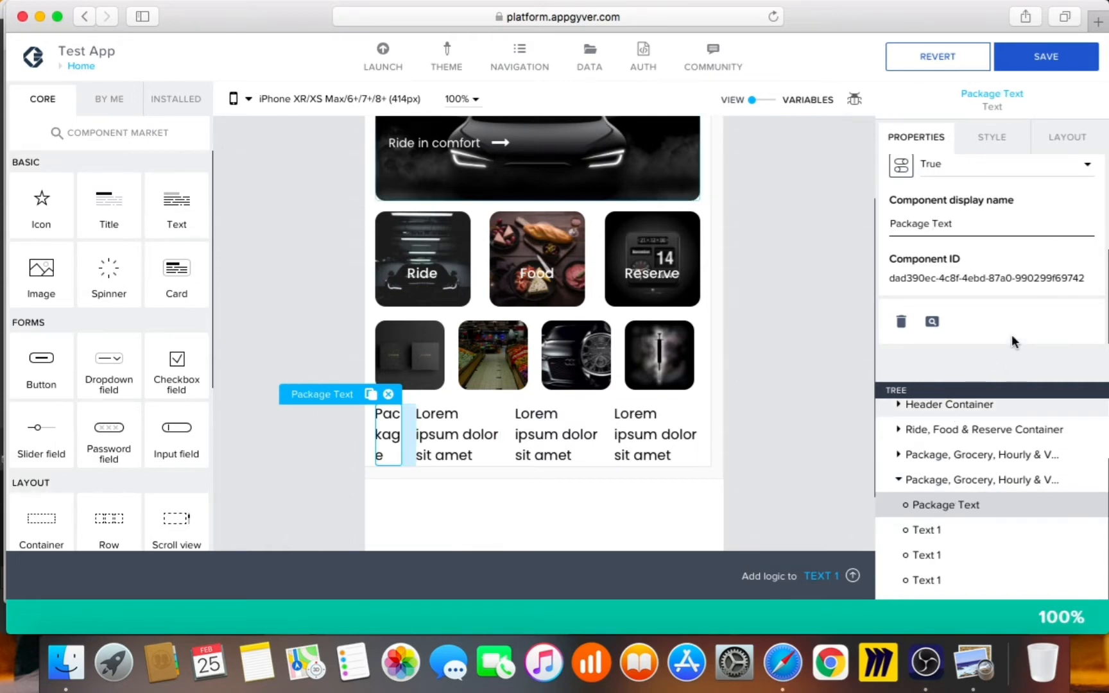
- Give the Package Text an exact size with a width of 90 px
click(1065, 137)
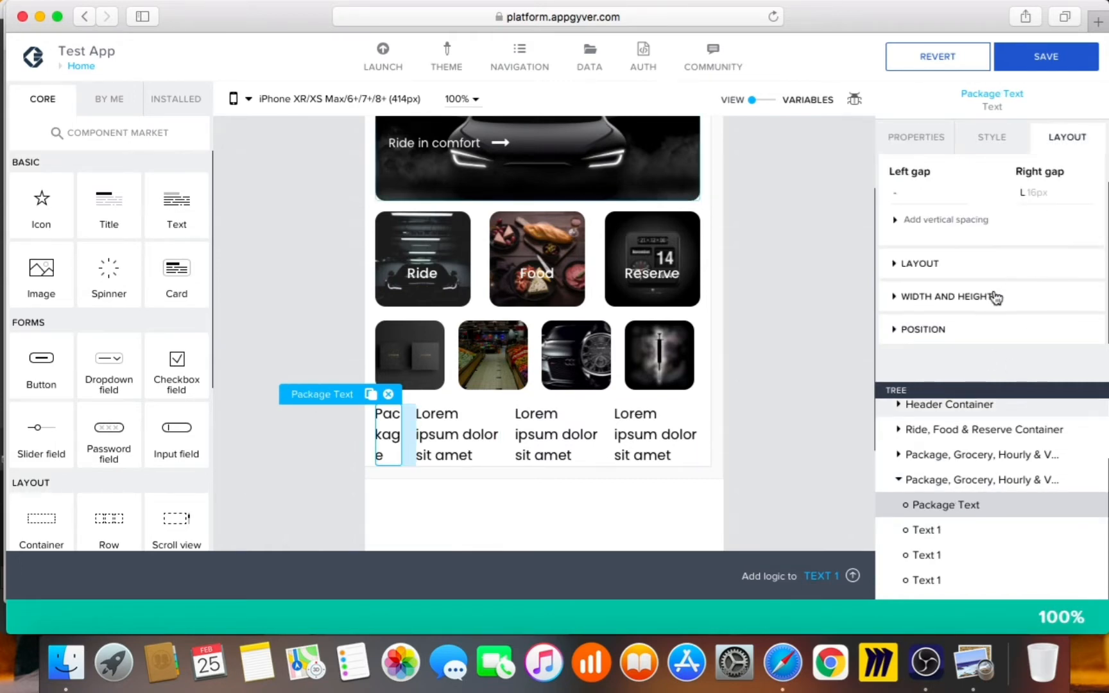
click(996, 297)
scroll(994, 301, down, 3)
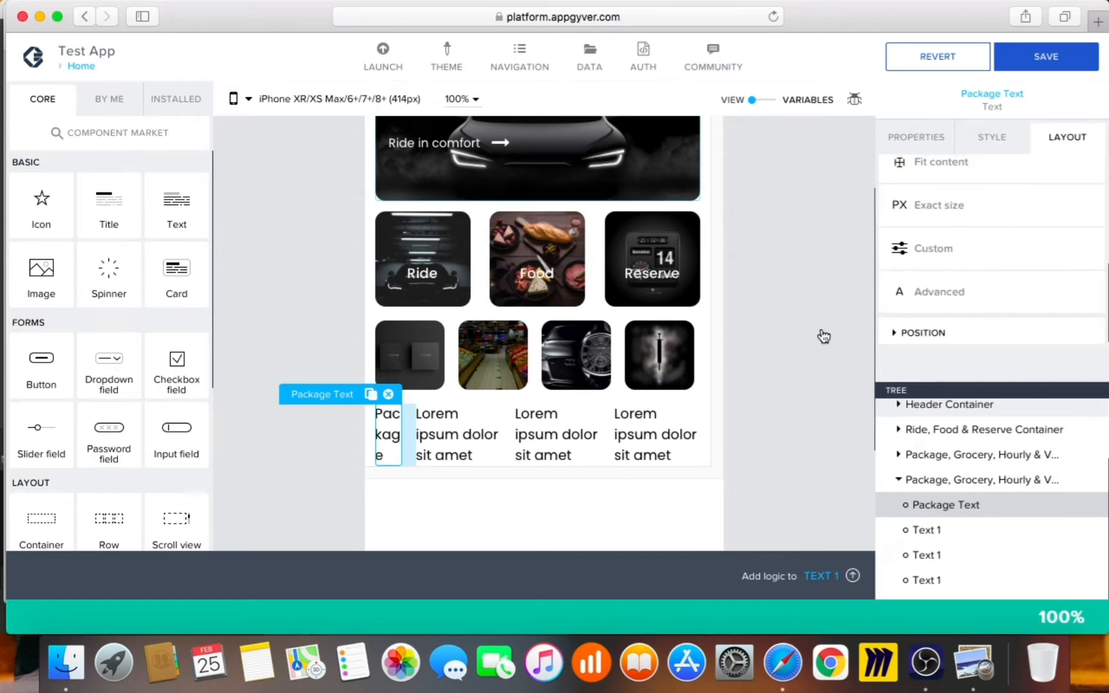
click(918, 235)
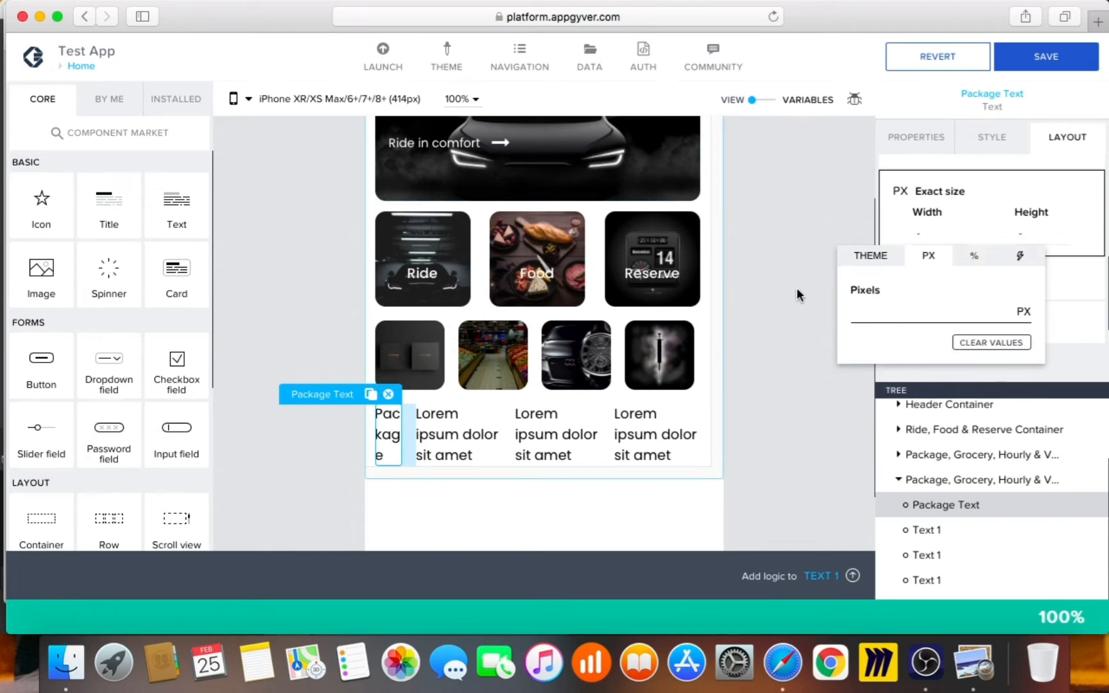
text(90)
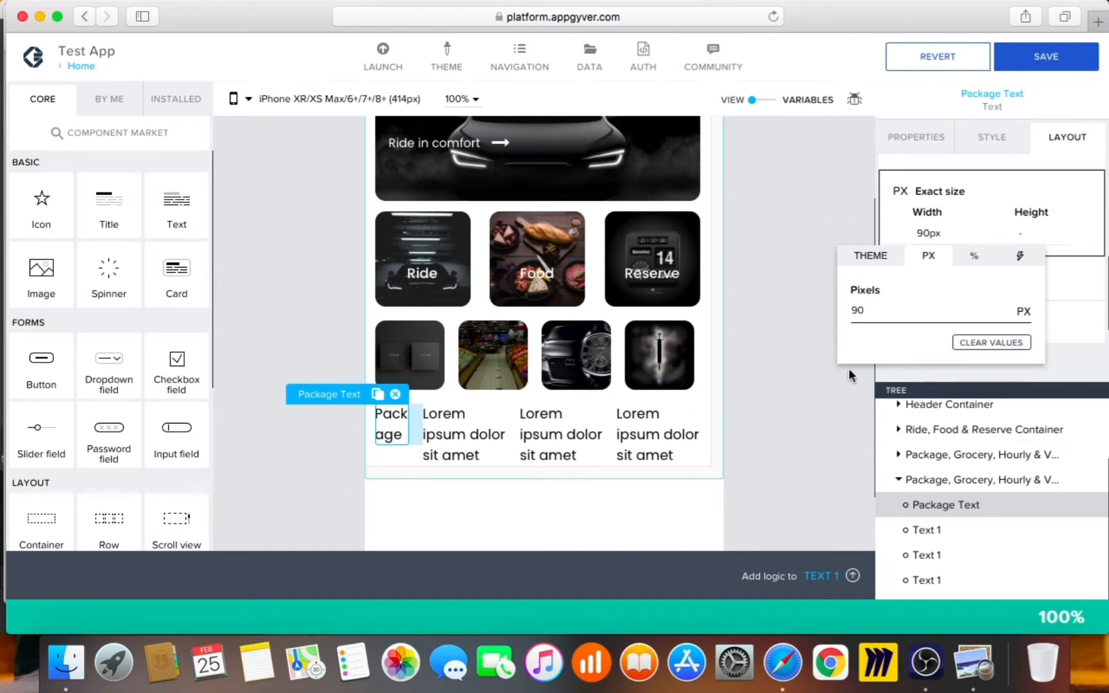
click(818, 490)
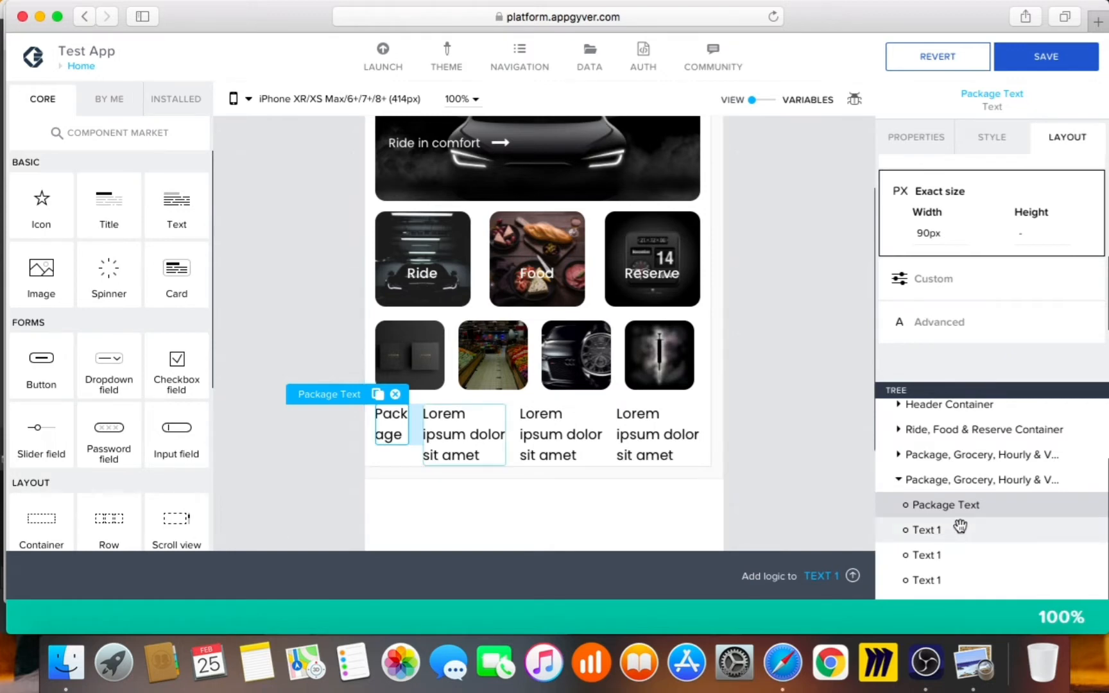
- Give the second text component in the row an exact size with a width of 90 px
click(960, 526)
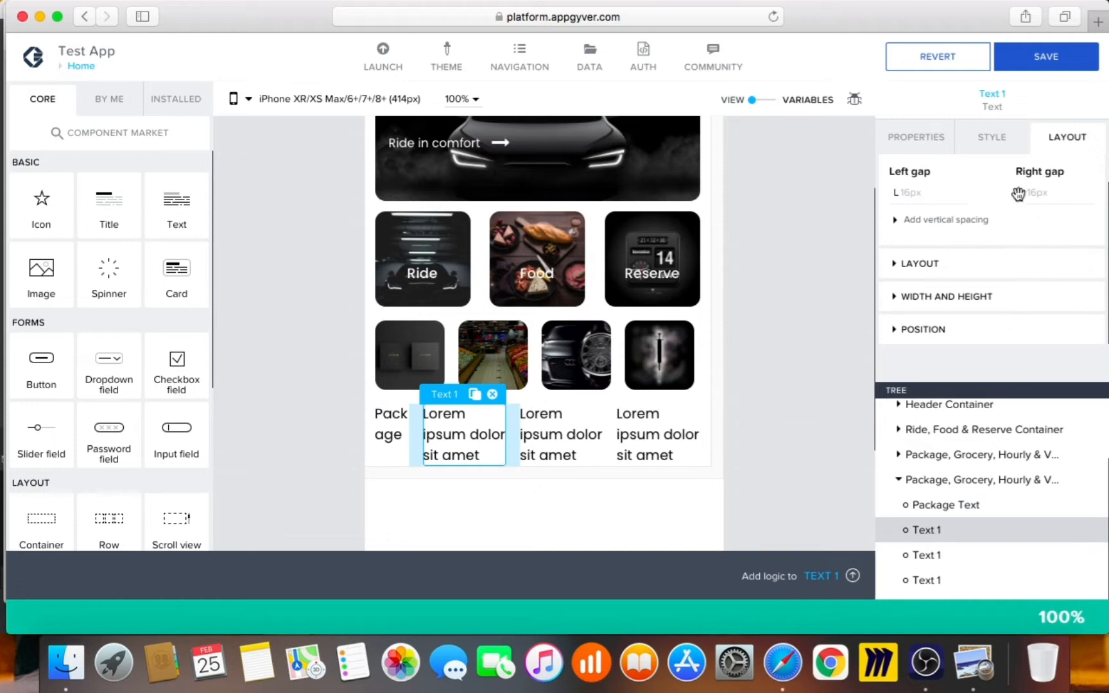
click(961, 303)
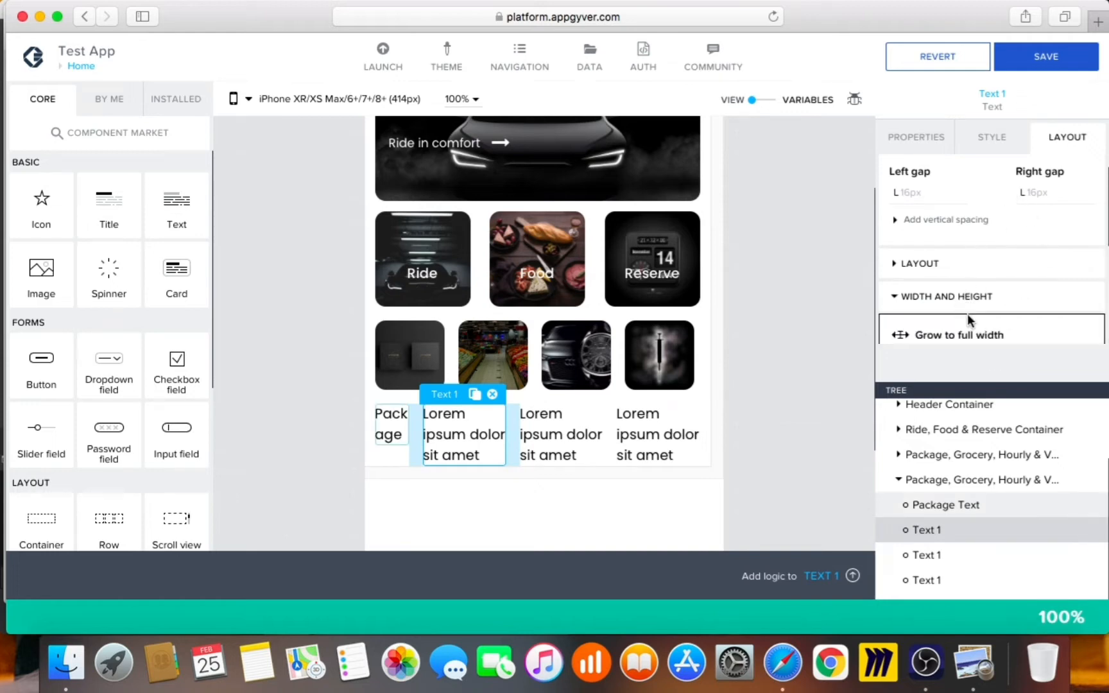
click(968, 313)
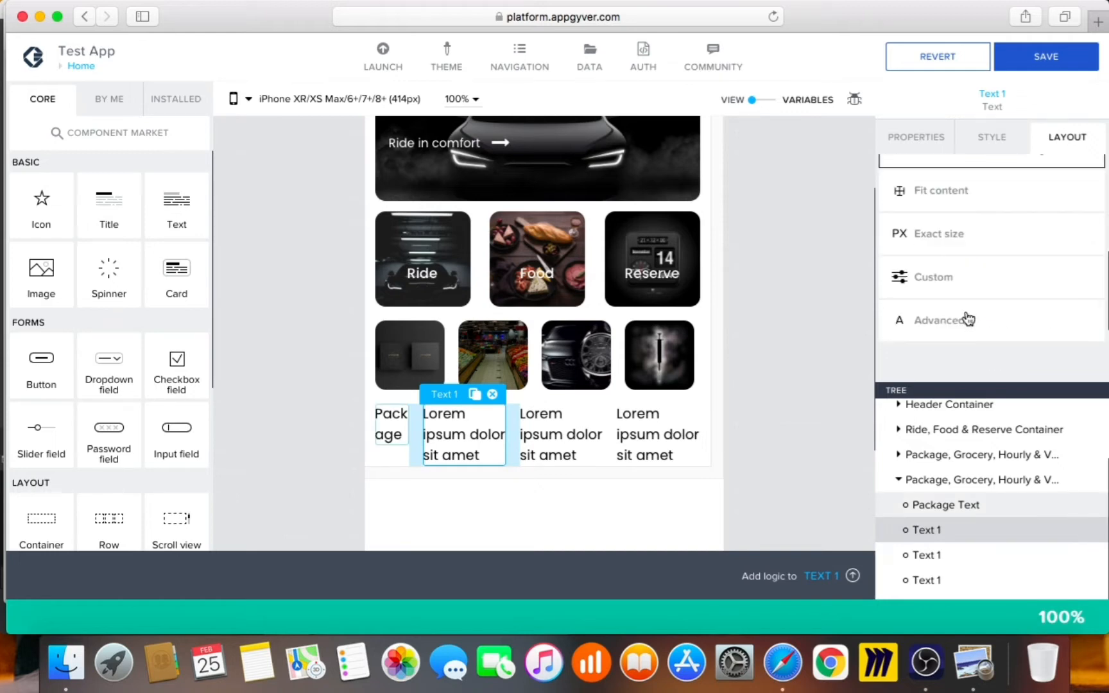
click(933, 279)
click(929, 261)
text(90)
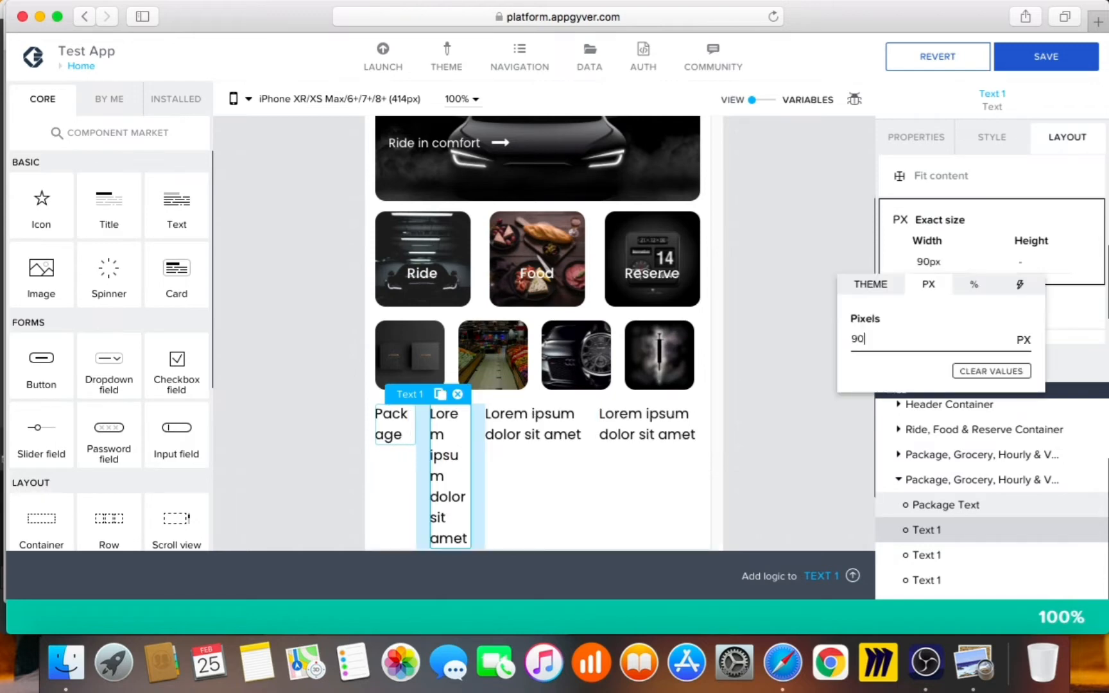
key(Return)
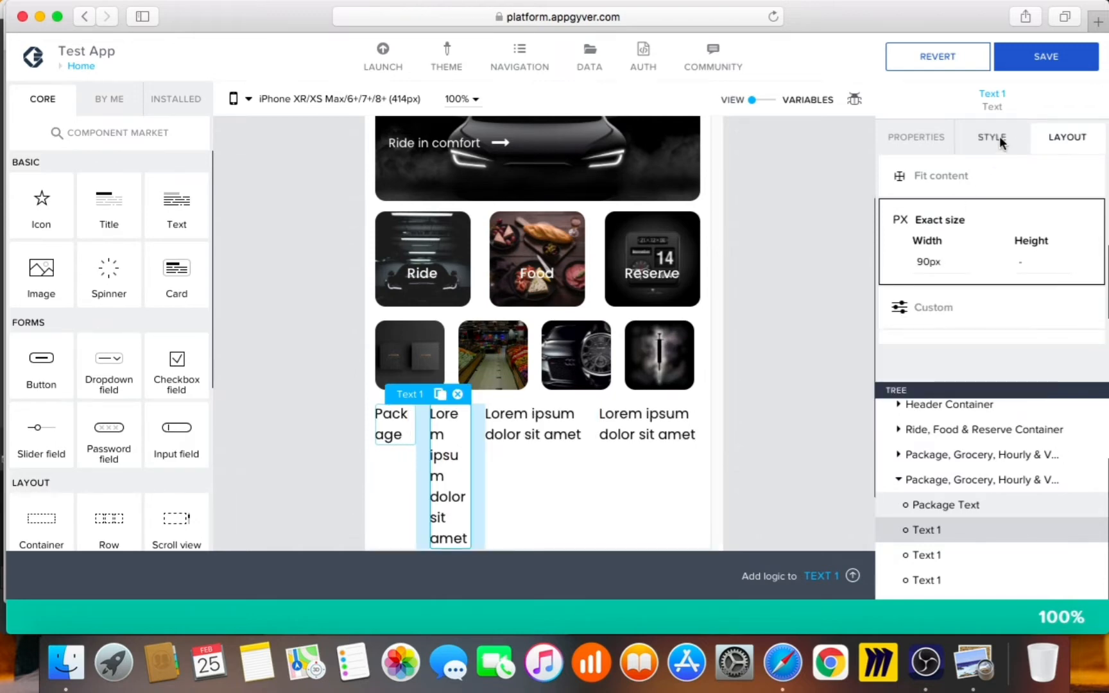
- Set the second text component's content to Grocery and its display name to Grocery Text
click(932, 137)
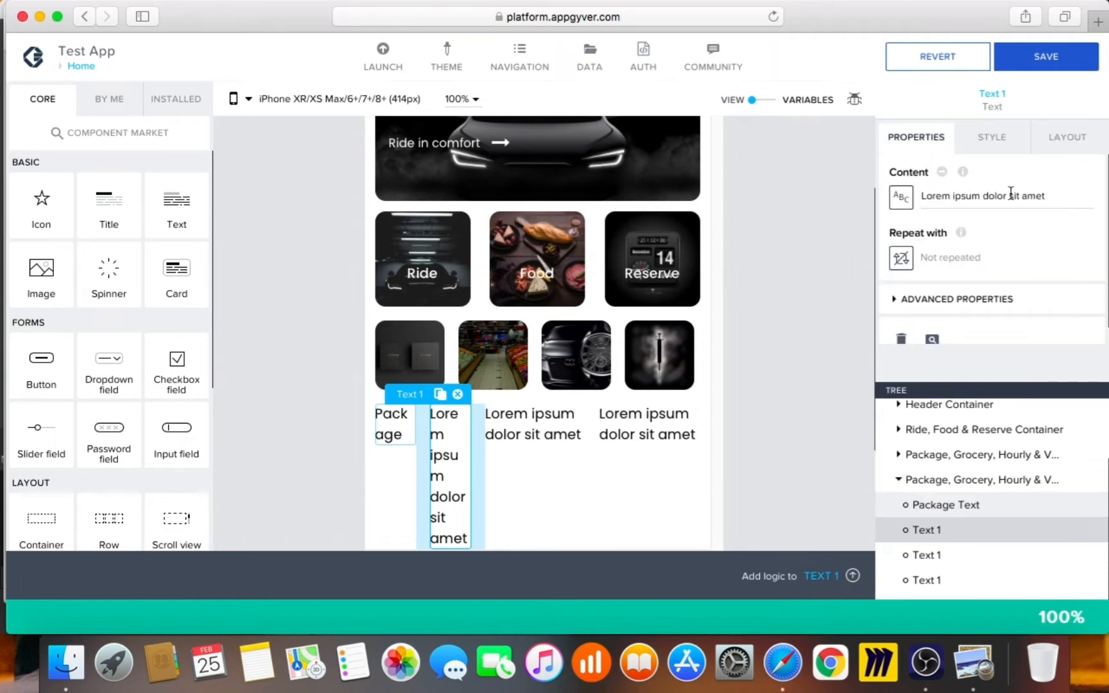
drag(1066, 199, 841, 175)
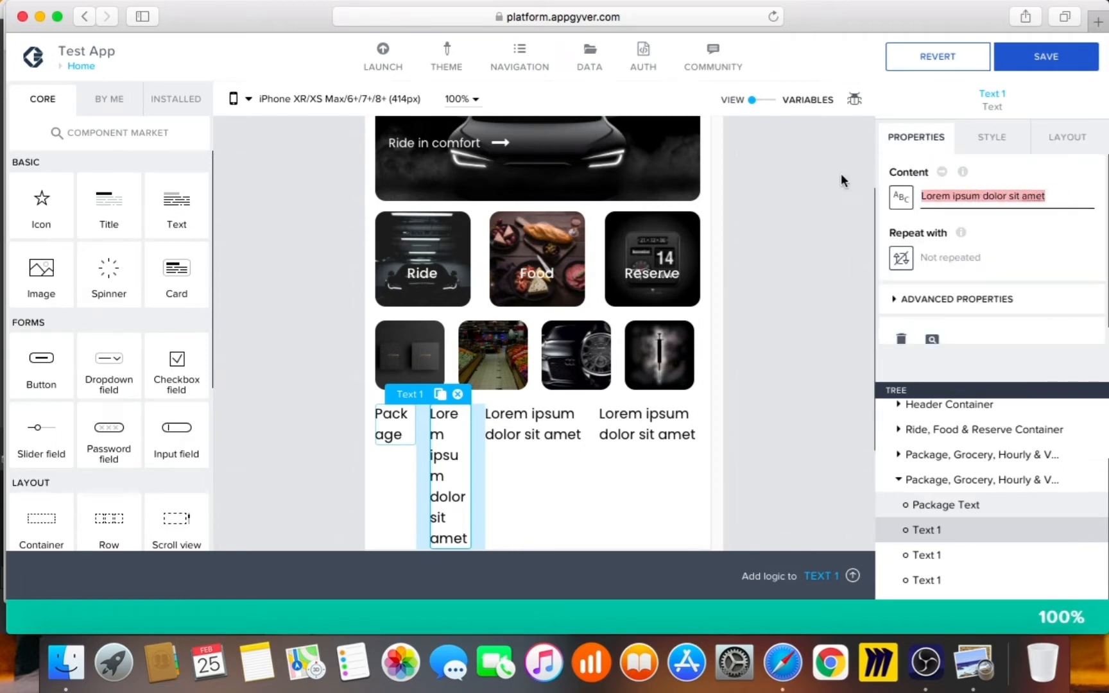
text(Grocery)
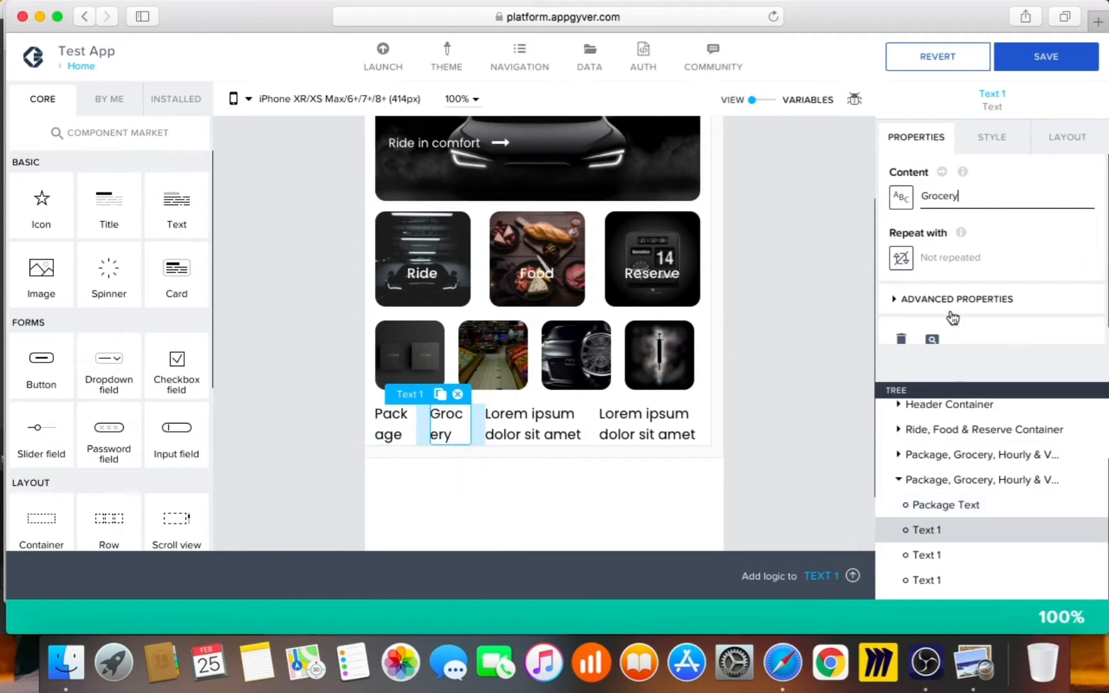
click(951, 309)
scroll(945, 297, down, 3)
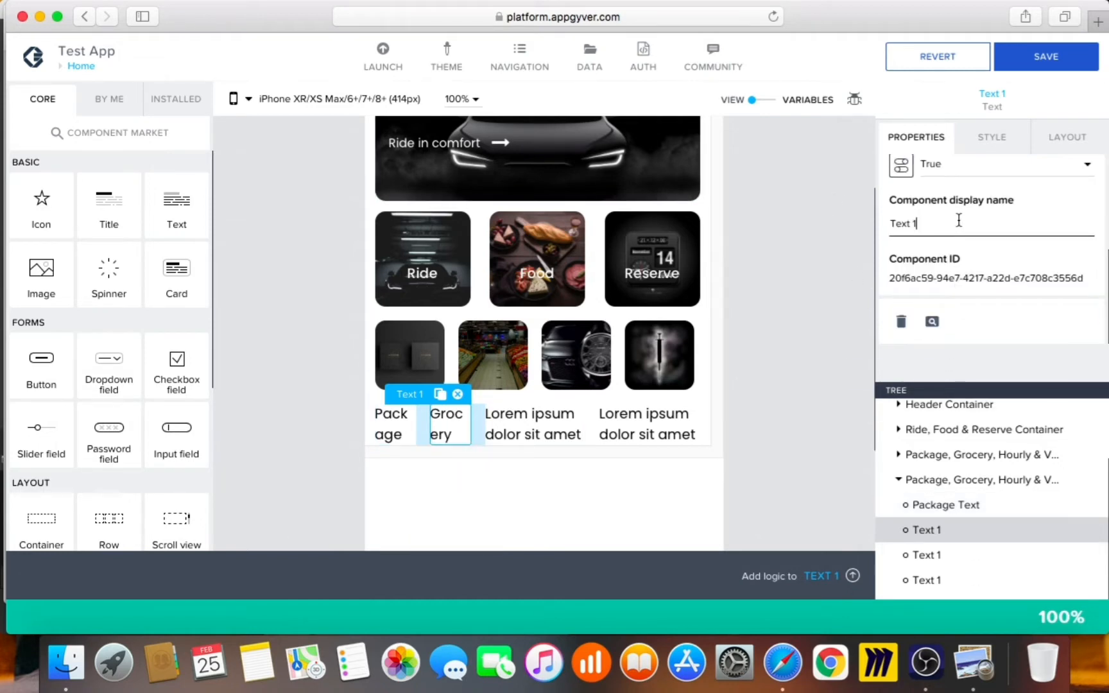
key(BackSpace)
text(Grocery)
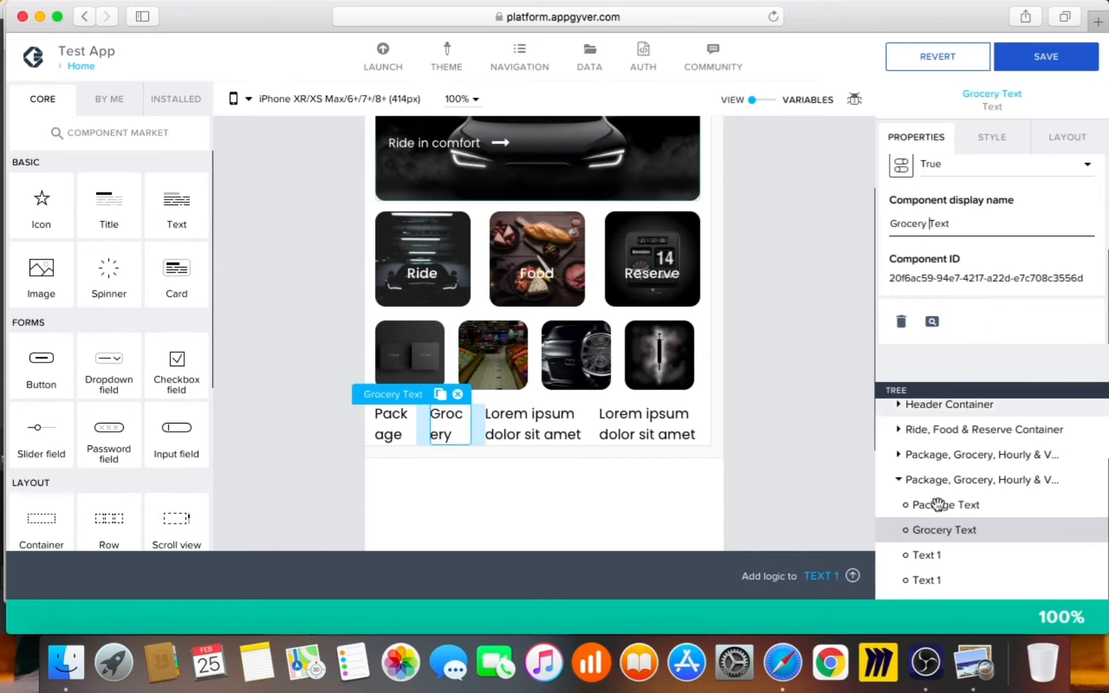
- Set the third text component's content to Hourly and its display name to Hourly Text
click(937, 562)
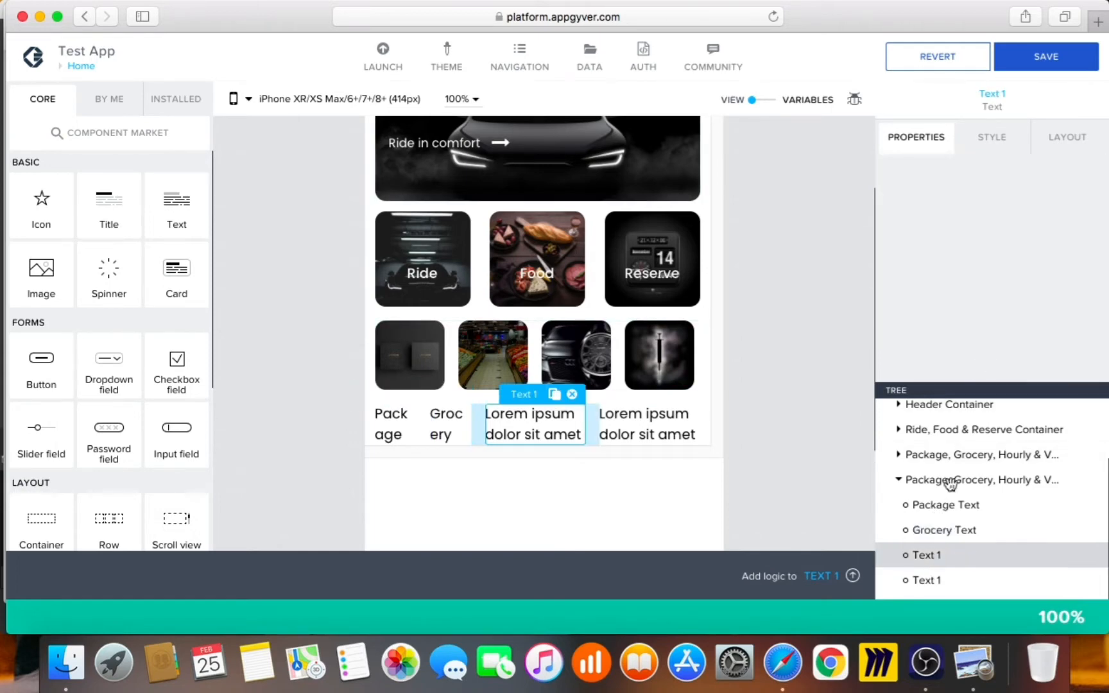
drag(1086, 203, 855, 161)
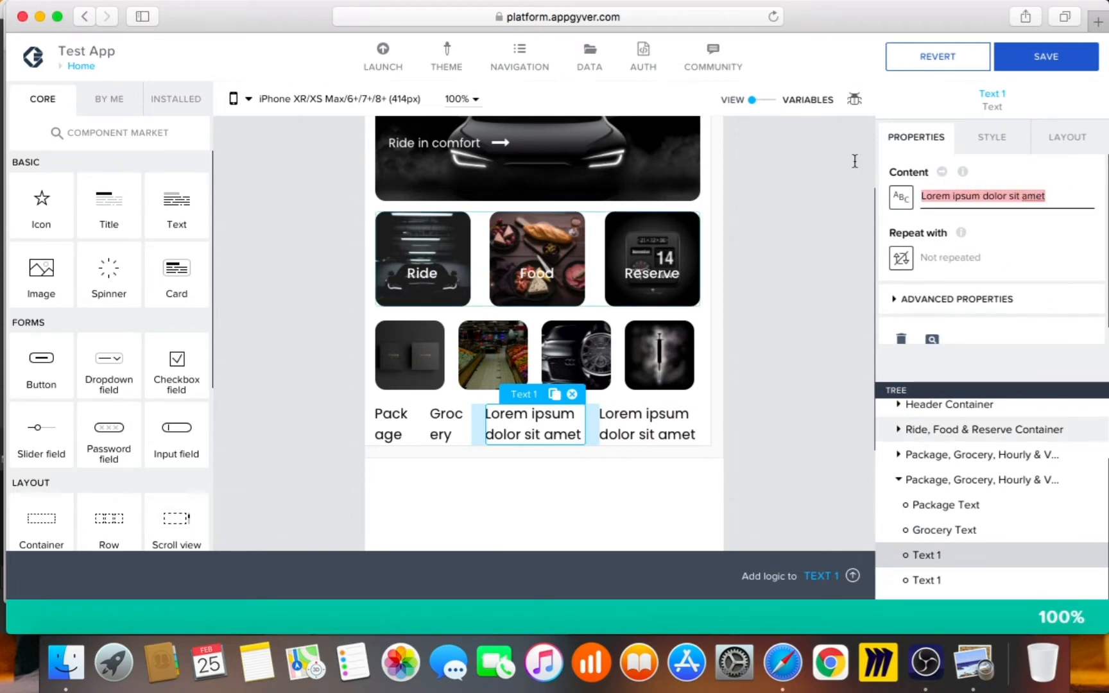
text(Hourly)
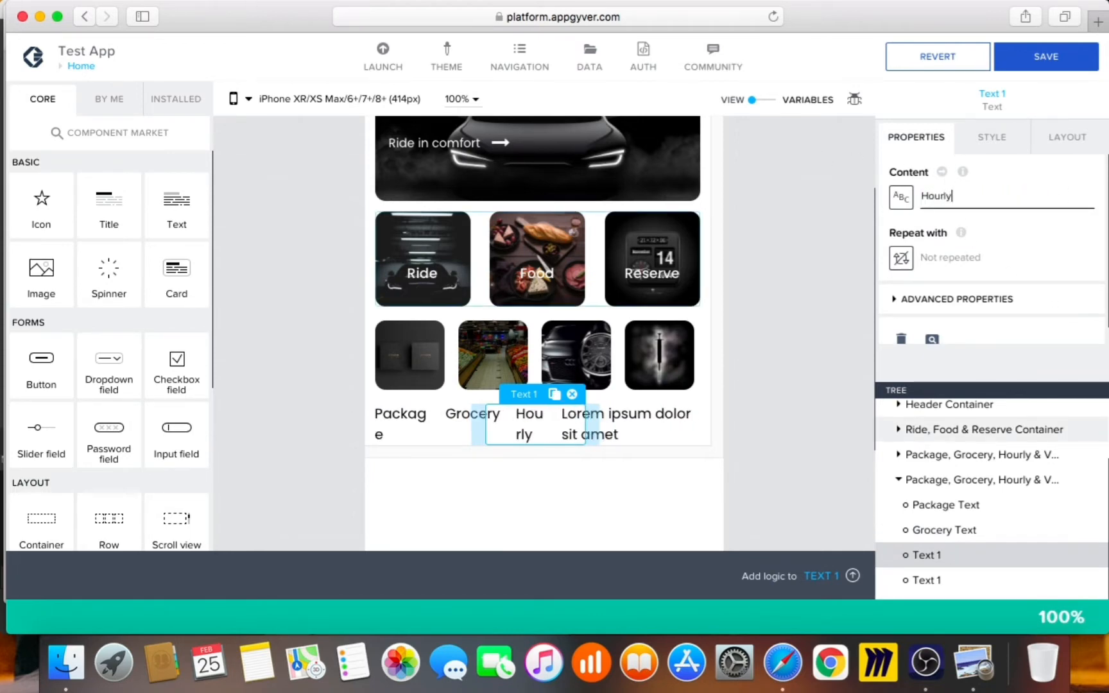
click(949, 299)
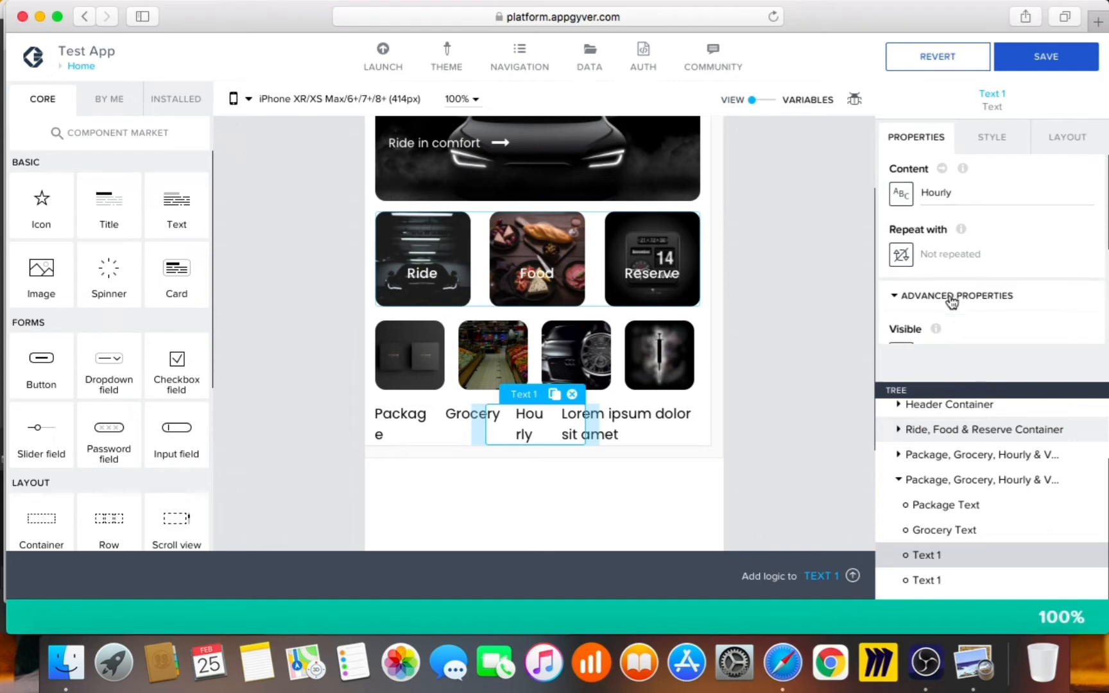
scroll(950, 294, down, 3)
drag(954, 224, 775, 218)
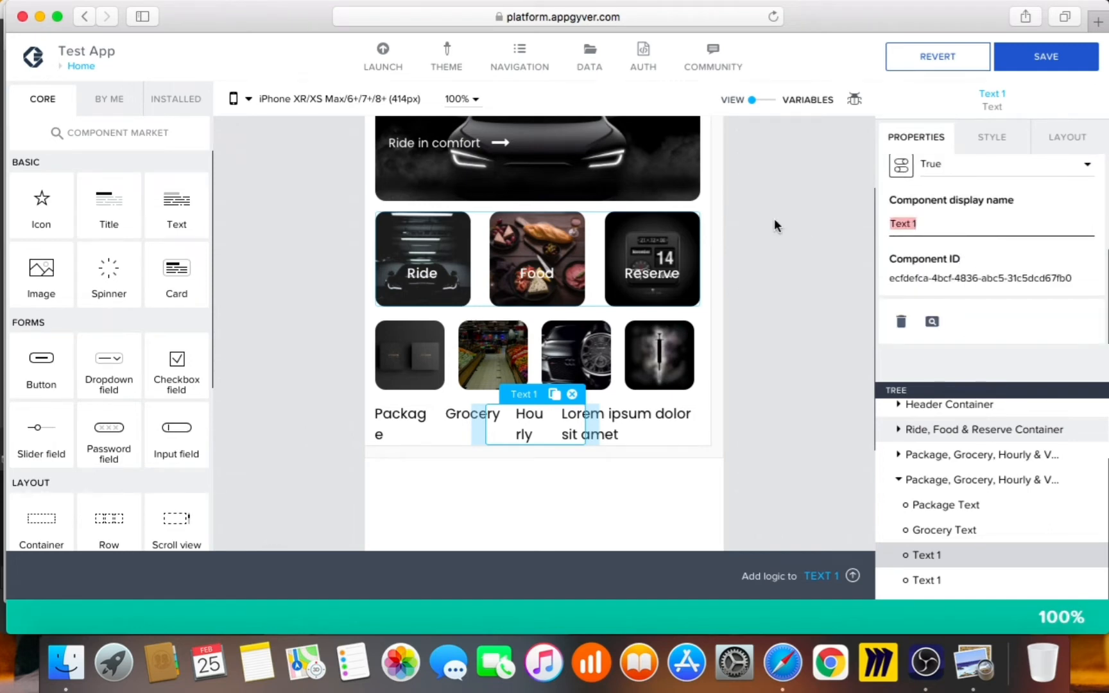
text(Hourly Text)
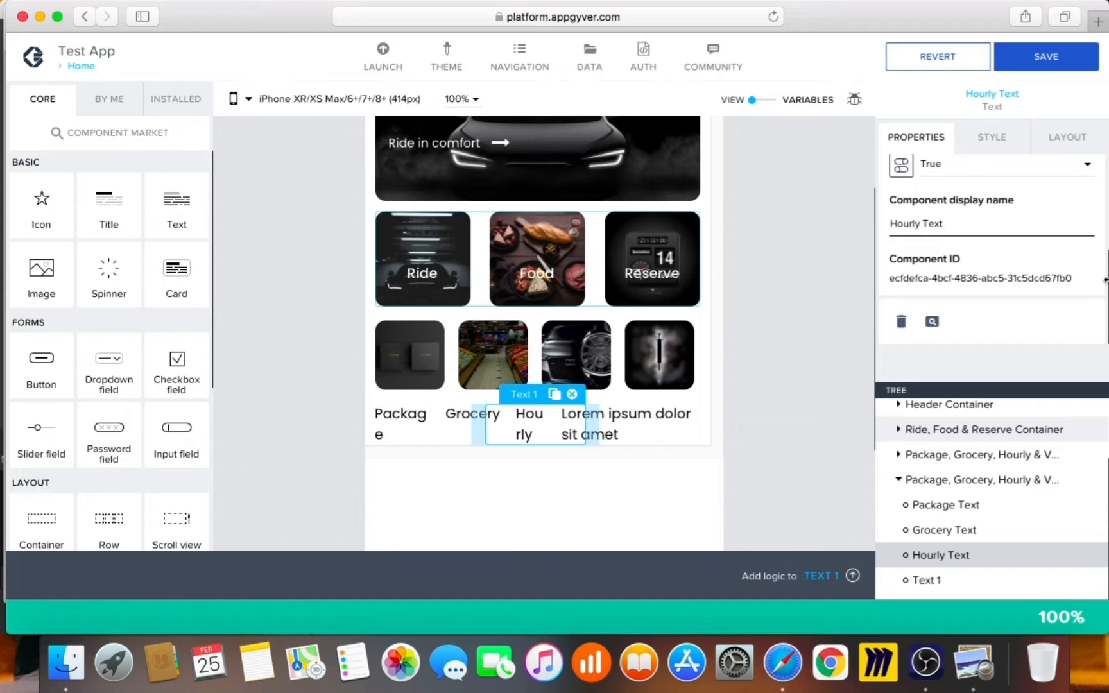
- Give the Hourly Text an exact size with a width of 90 px
click(1051, 147)
click(963, 307)
scroll(963, 308, down, 3)
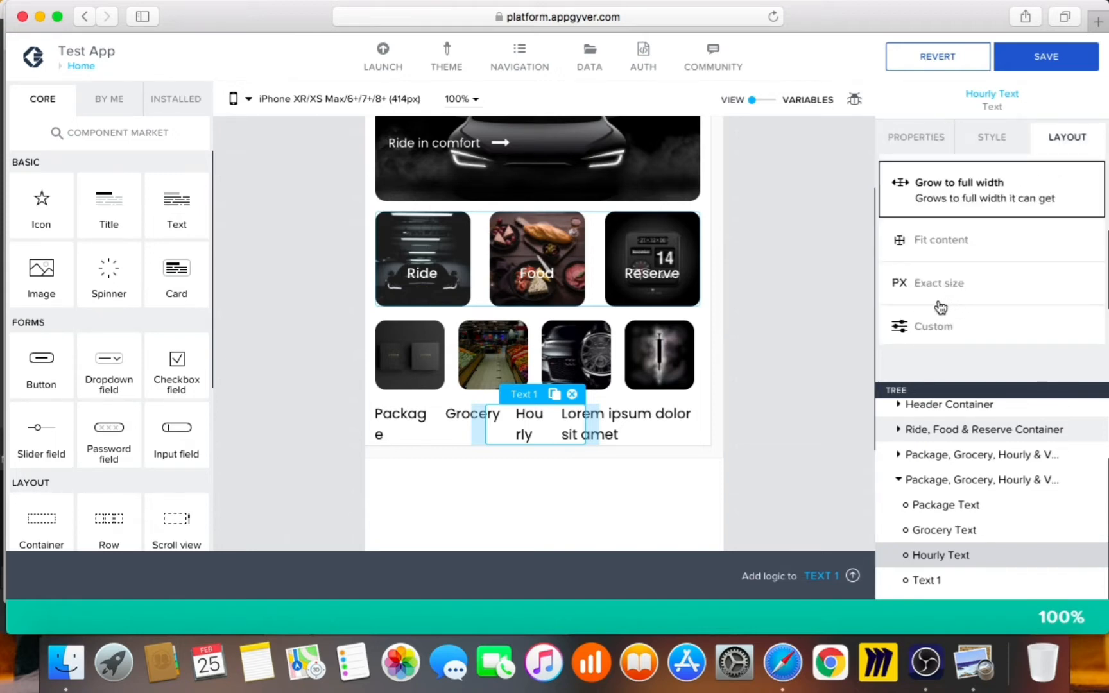
click(945, 300)
click(929, 199)
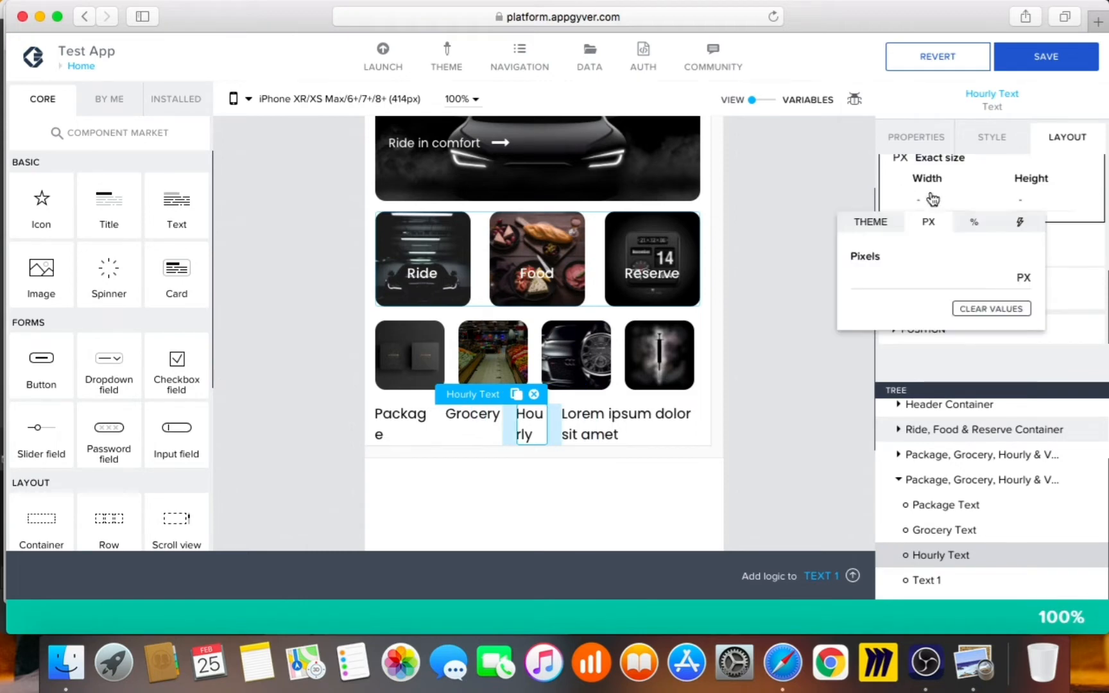
text(90)
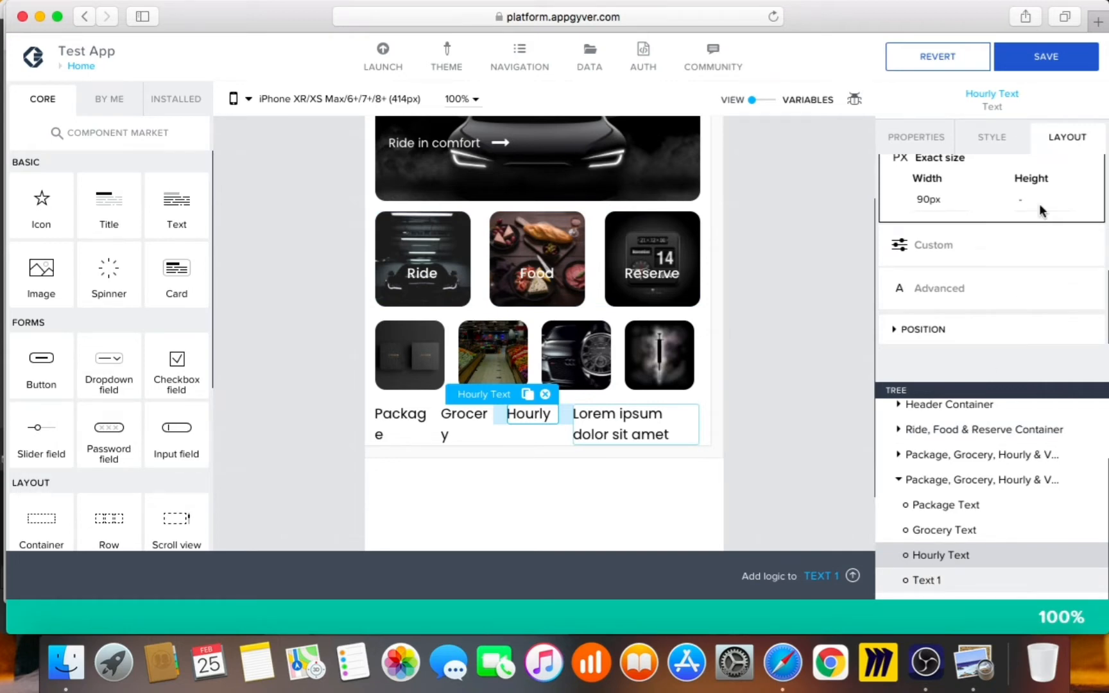
- Set the fourth text component's content to Vaccine and its display name to Vaccine Text
click(919, 141)
drag(1056, 196, 795, 168)
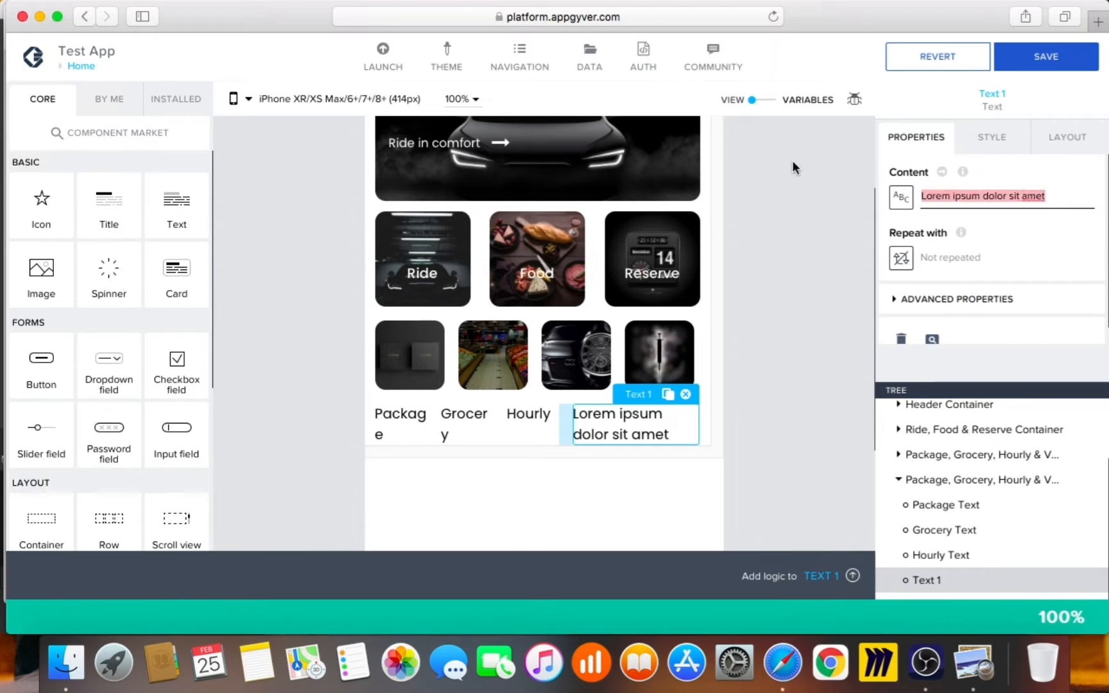
text(Vac)
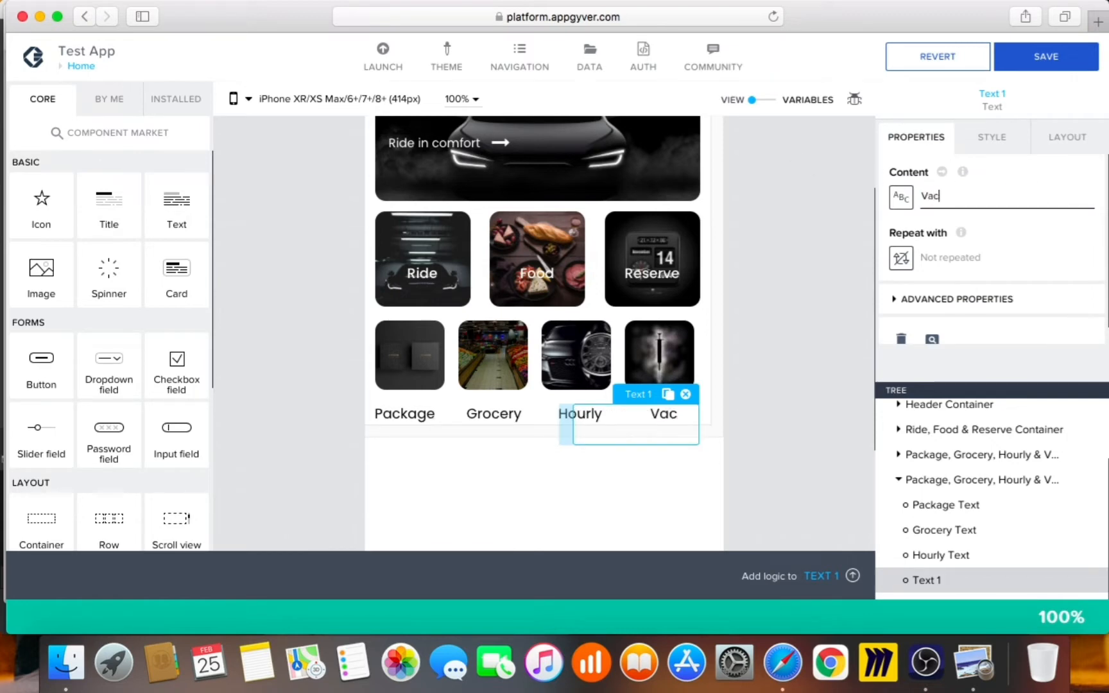
text(cine)
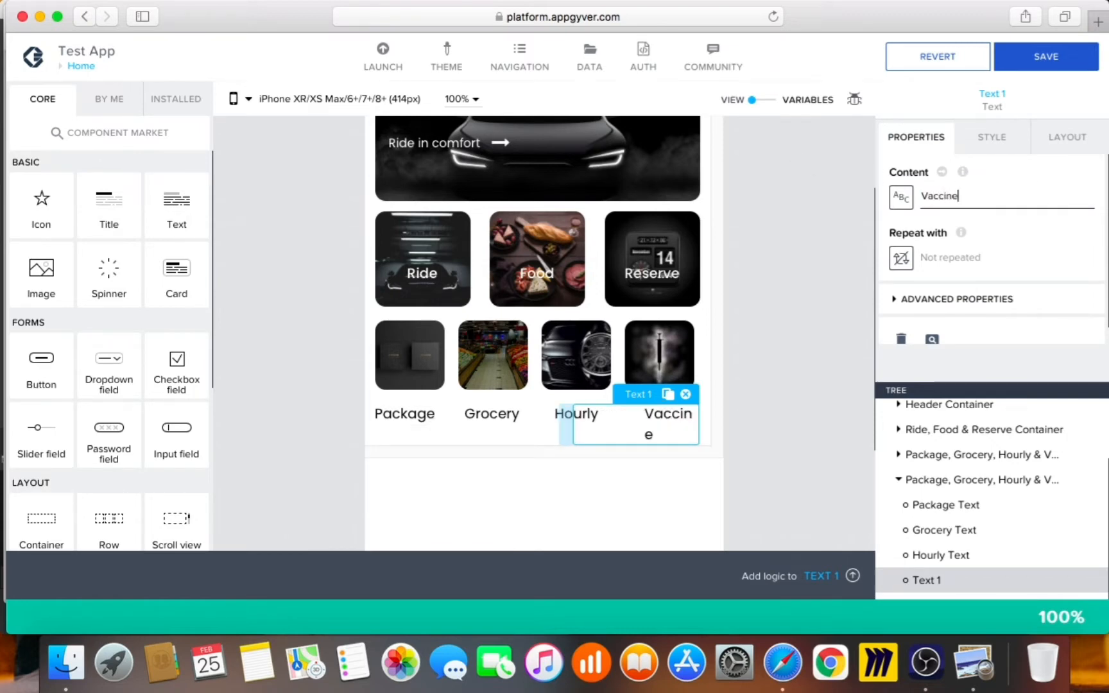
click(986, 299)
scroll(988, 305, down, 3)
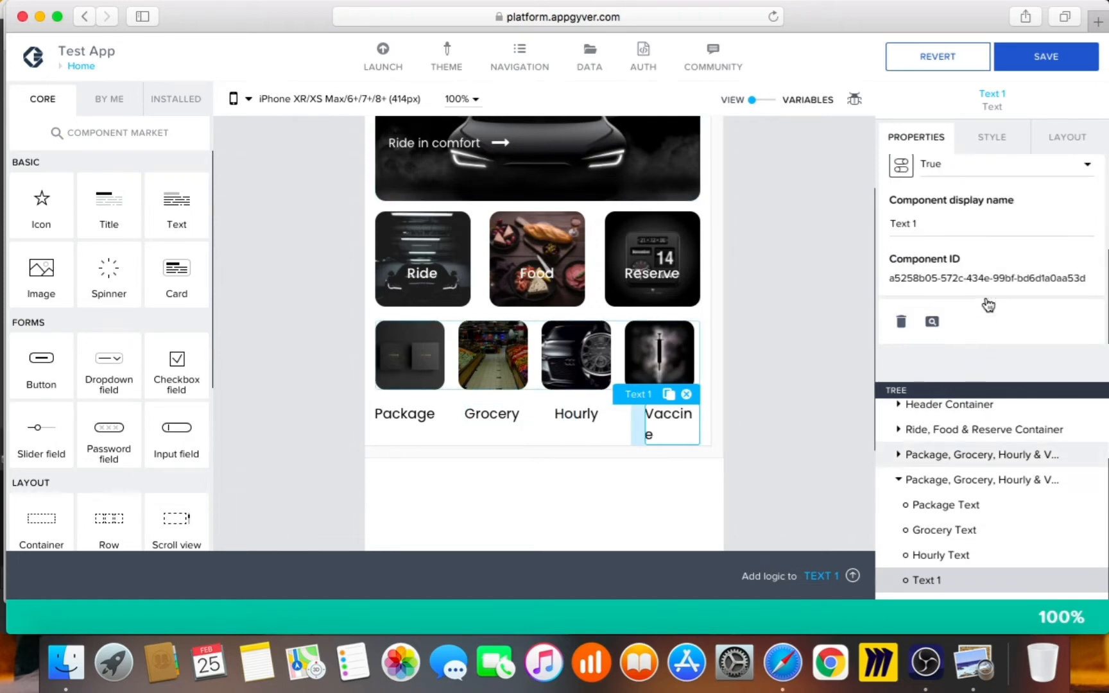
click(941, 228)
key(BackSpace)
key(BackSpace)
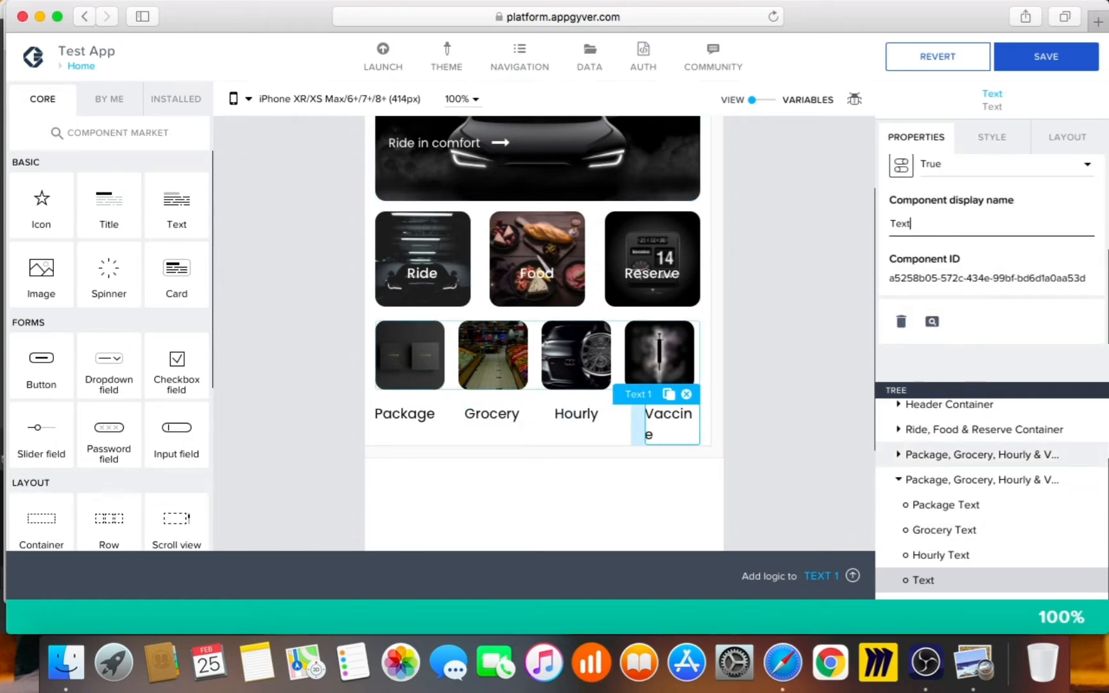
text(Vaccine)
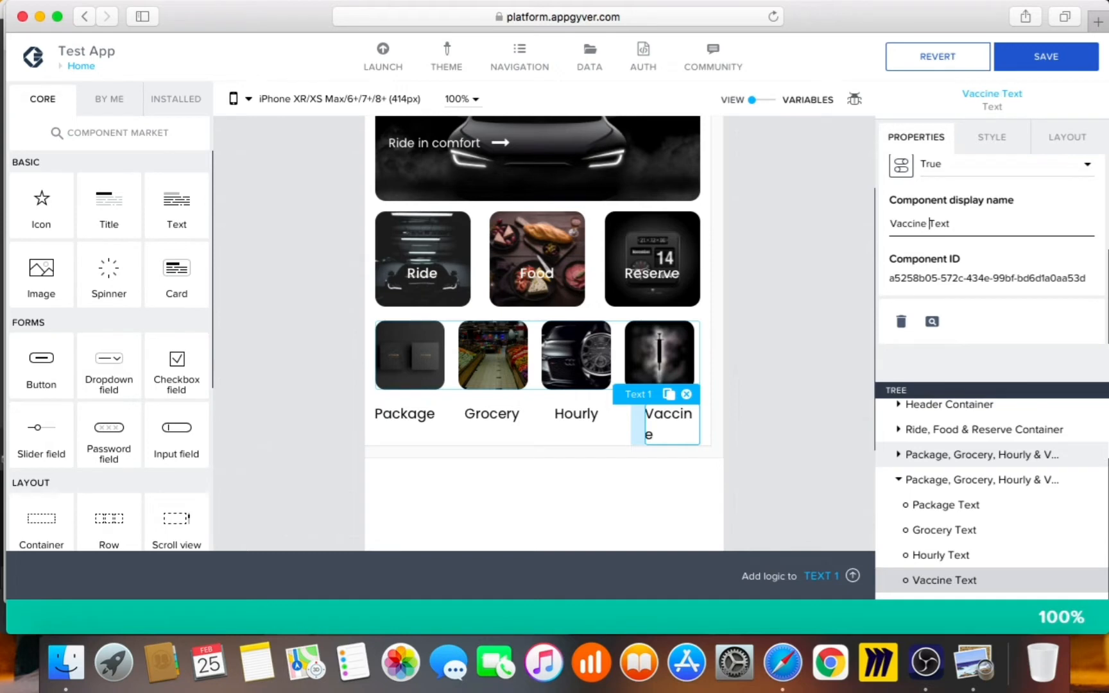
- Give the Vaccine Text an exact size with a width of 90 px
click(1066, 138)
click(949, 295)
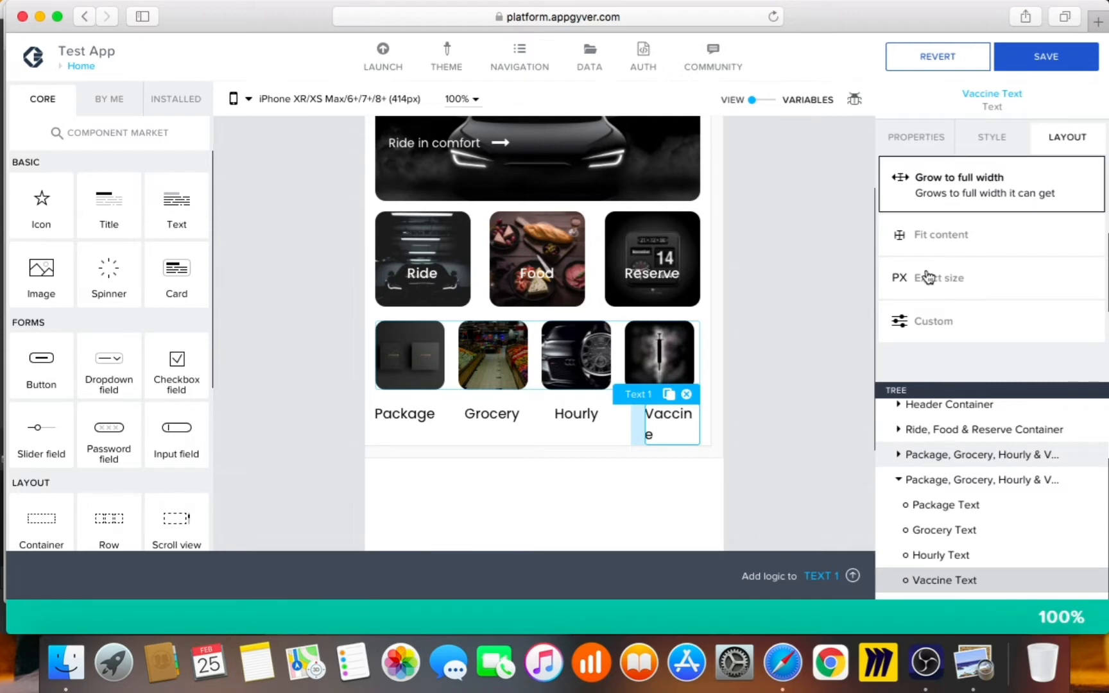
click(928, 278)
click(924, 306)
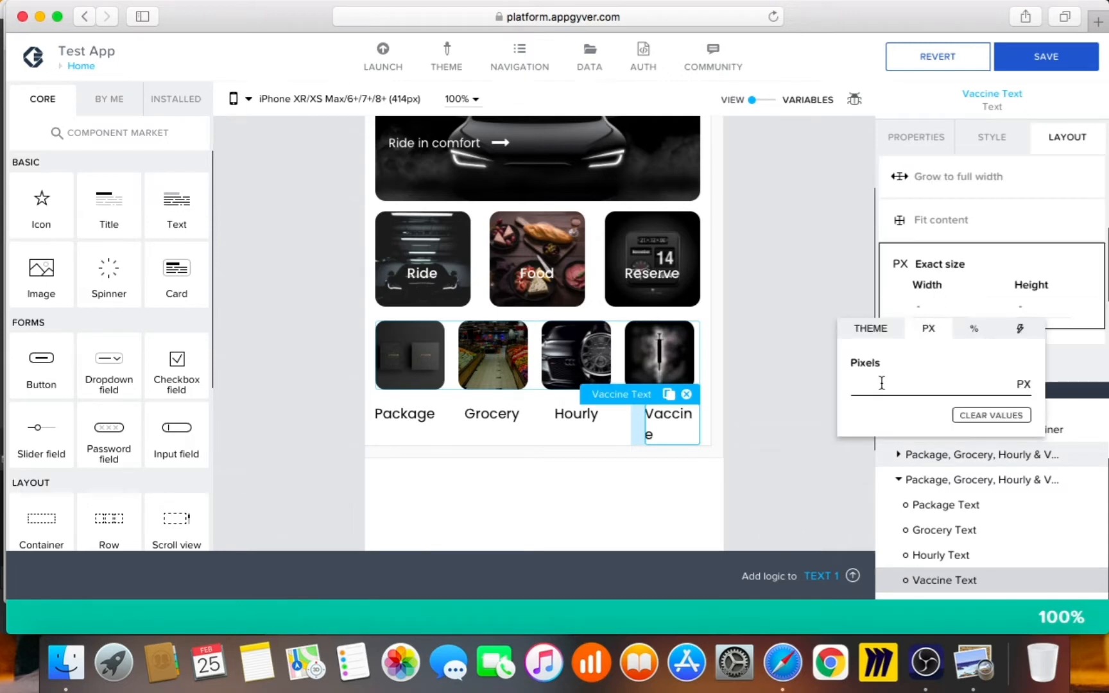
text(90)
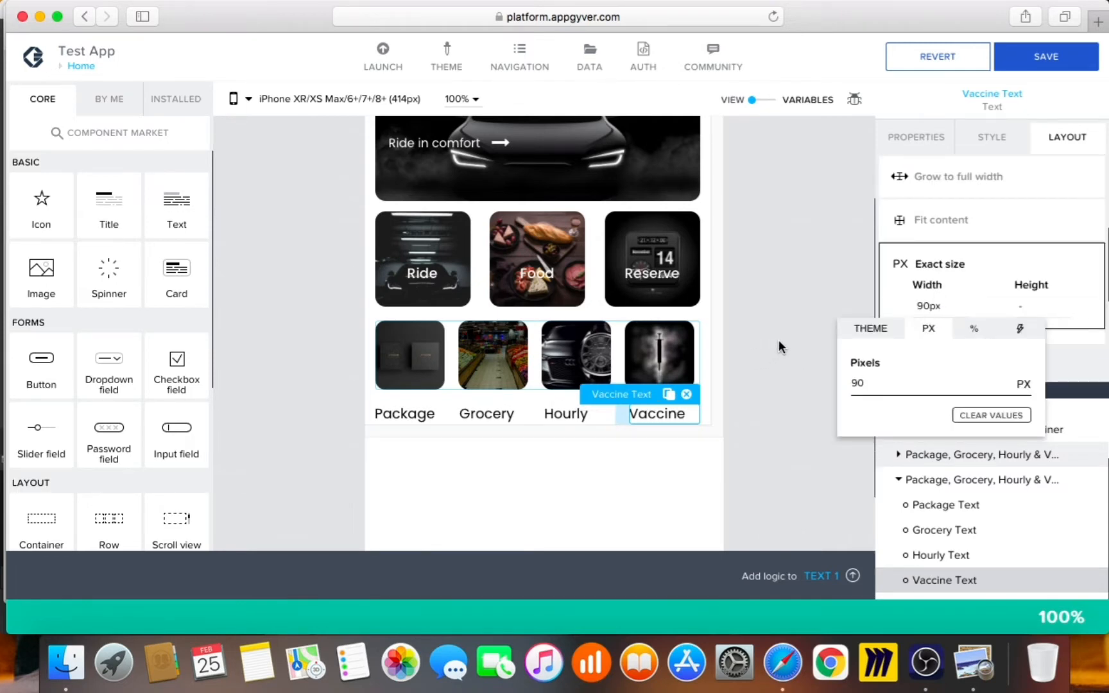
click(926, 474)
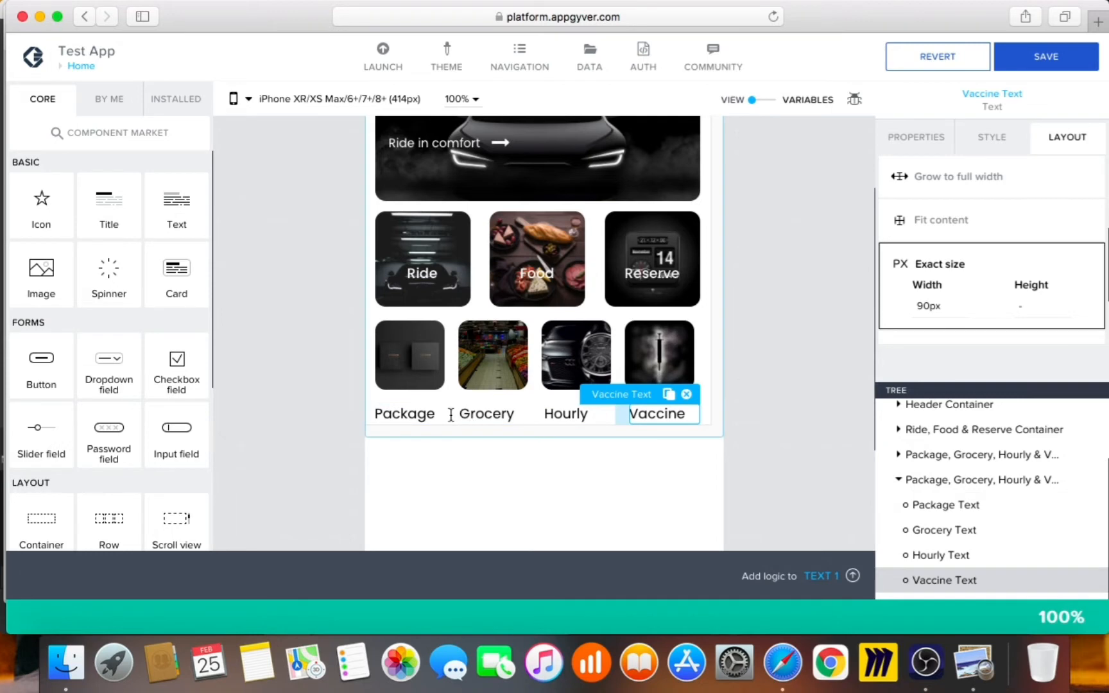
- Check the Uber reference screenshot and set the top gap of the Package, Grocery, Hourly & Vaccine Text Container to XS (4px)
click(947, 483)
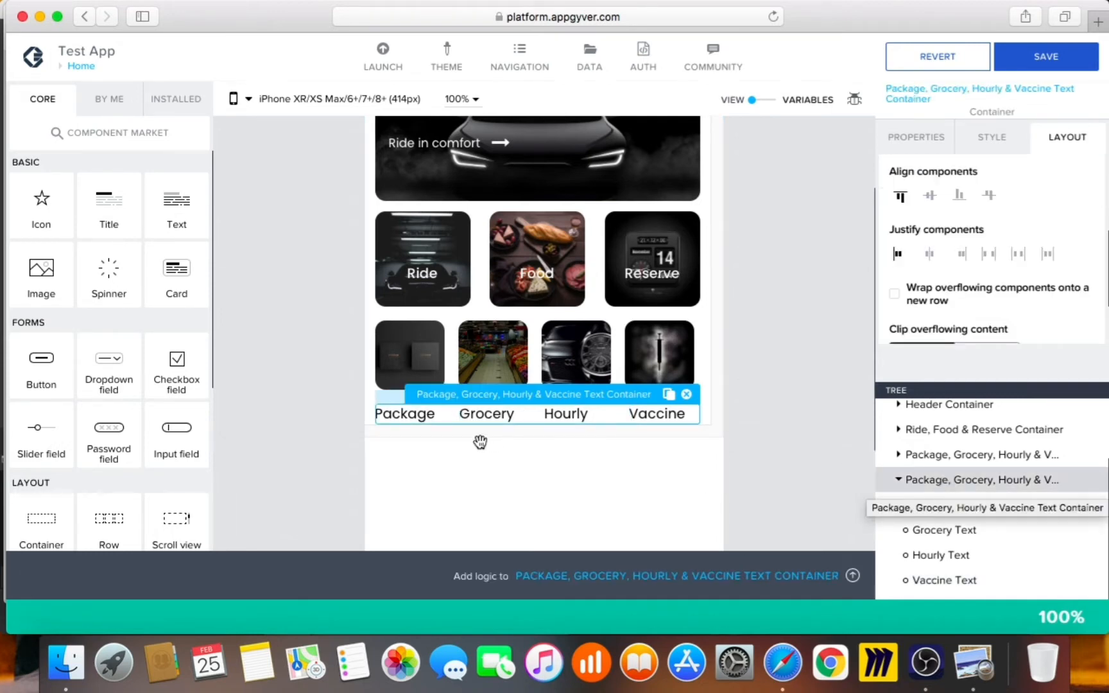
click(975, 673)
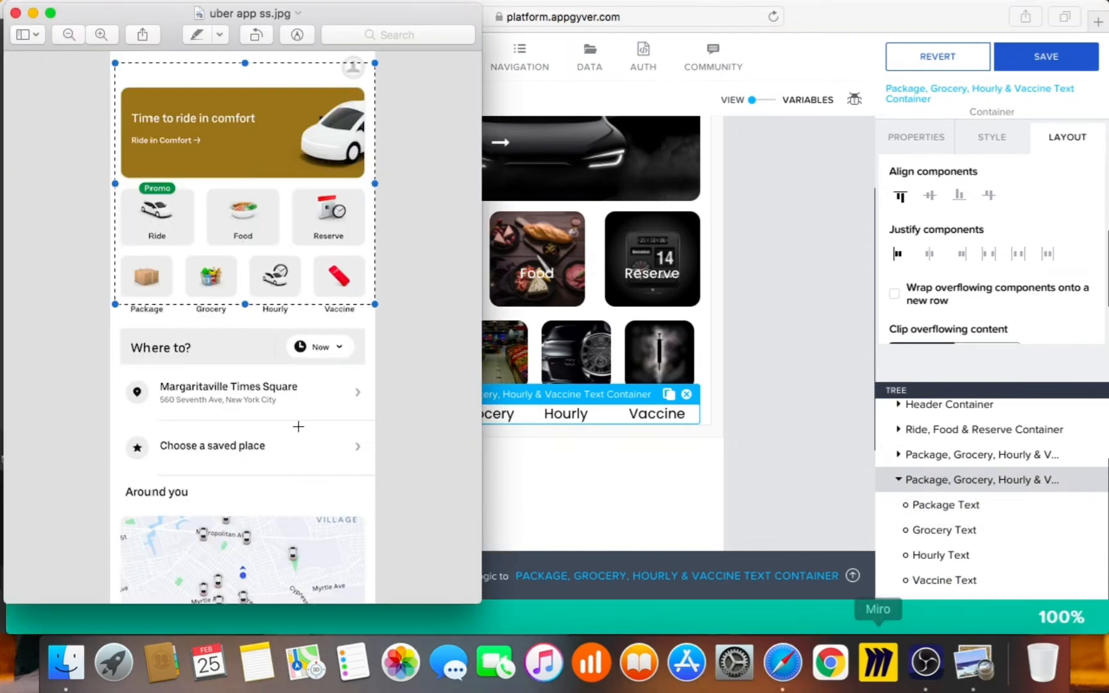
click(764, 424)
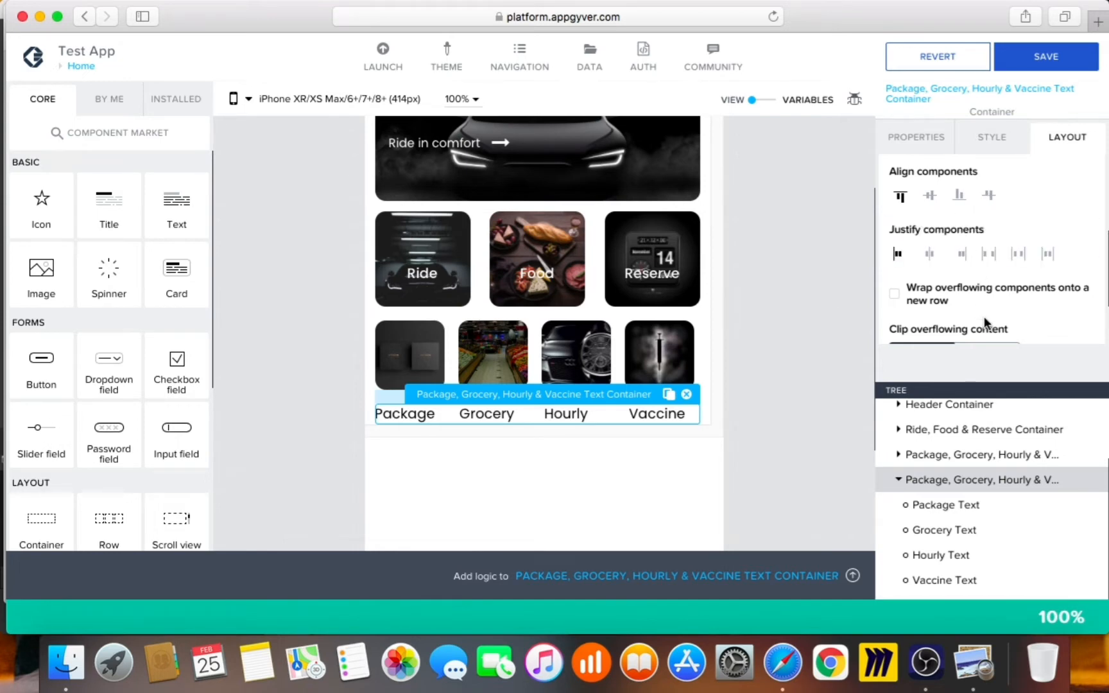
scroll(1037, 239, up, 5)
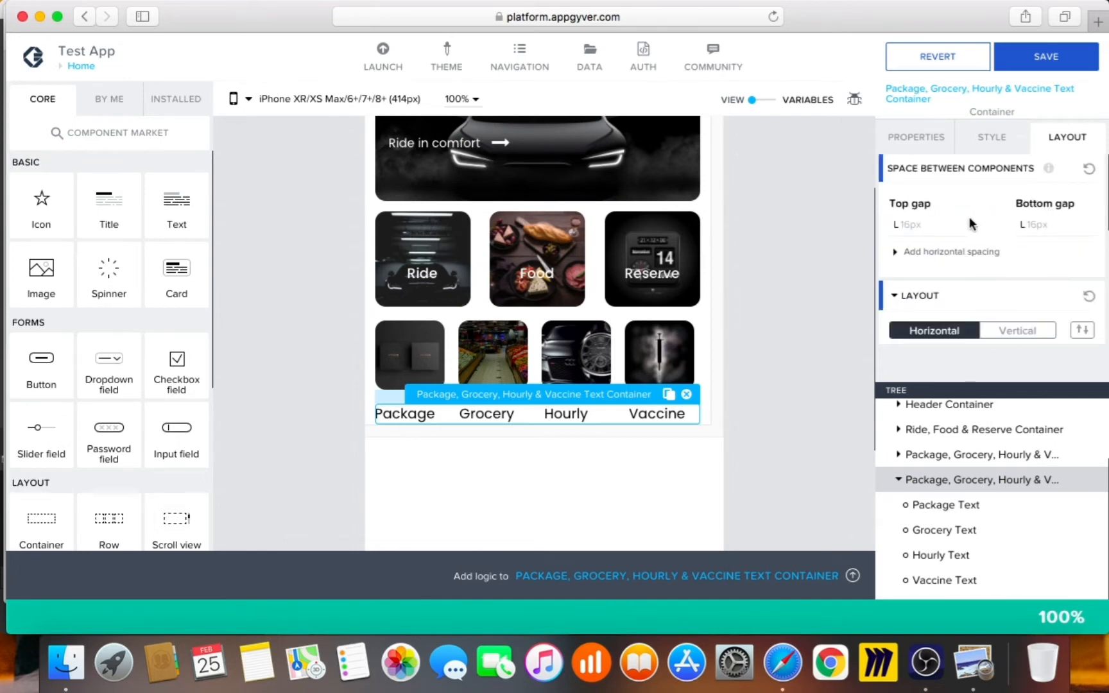
click(919, 223)
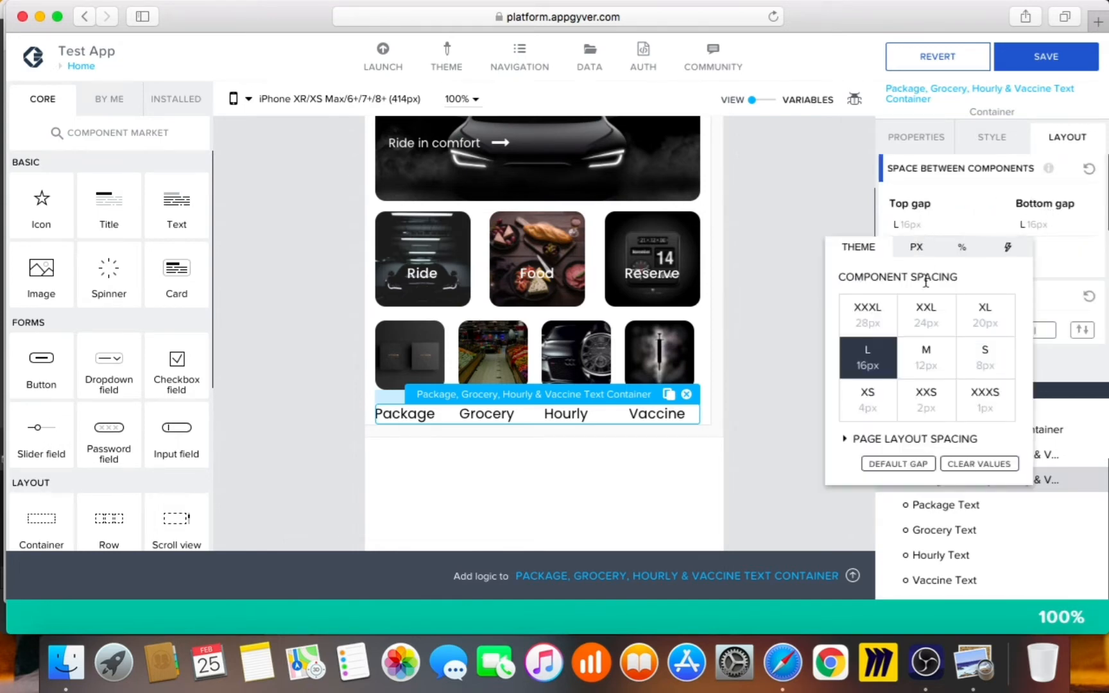
click(871, 410)
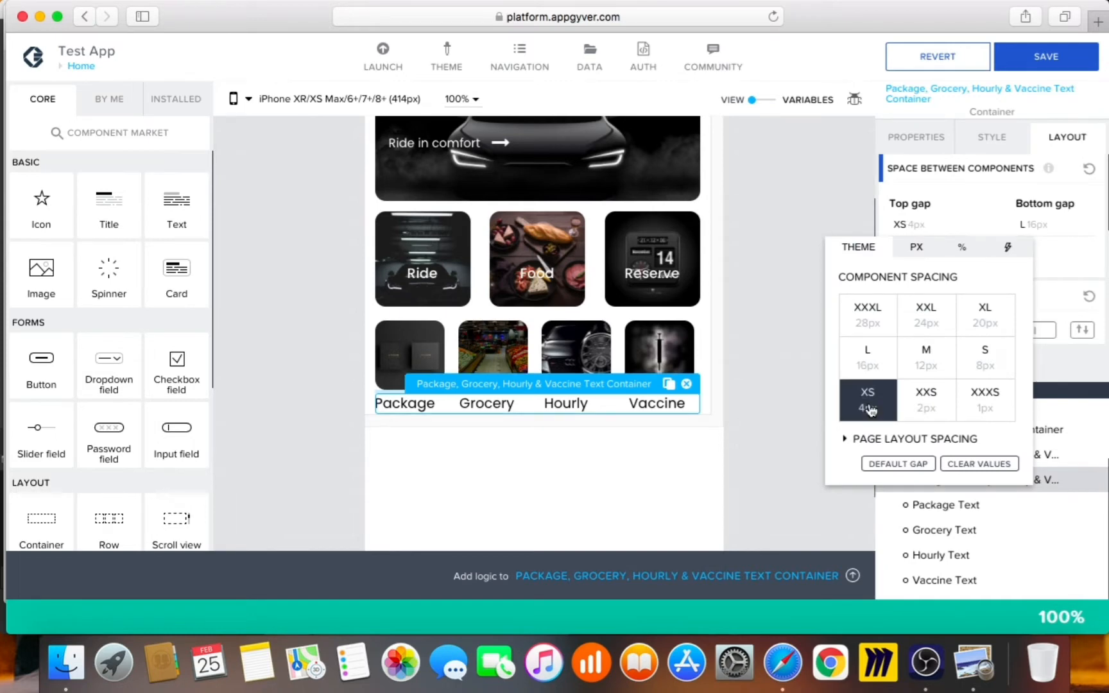
click(745, 339)
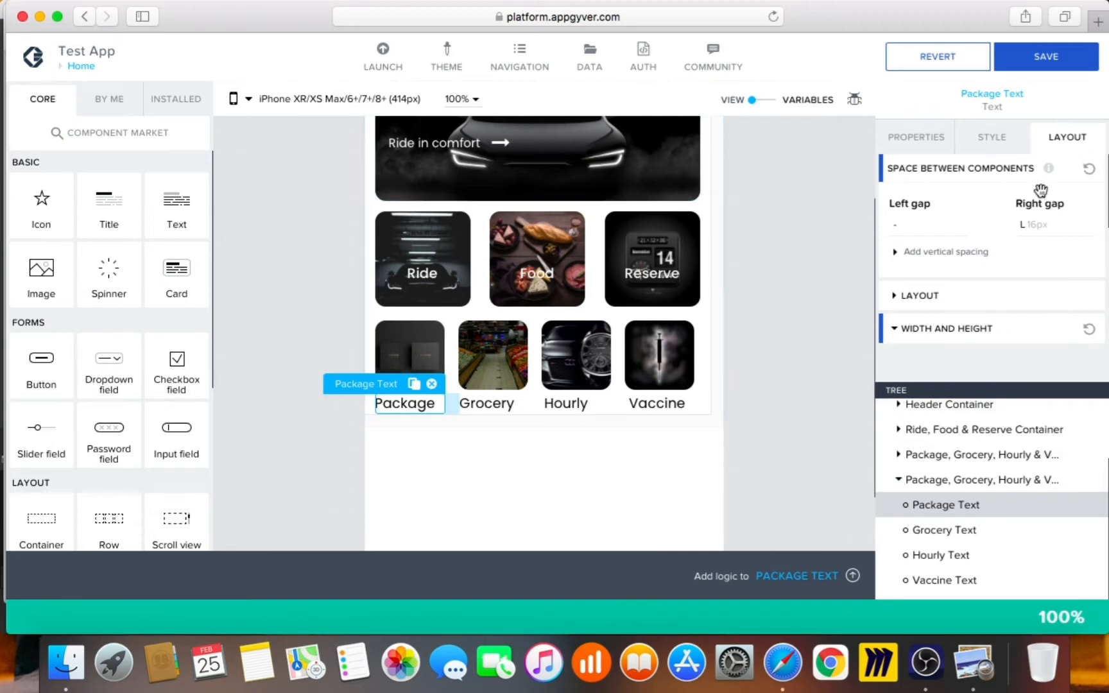
scroll(989, 321, down, 1)
scroll(994, 319, down, 5)
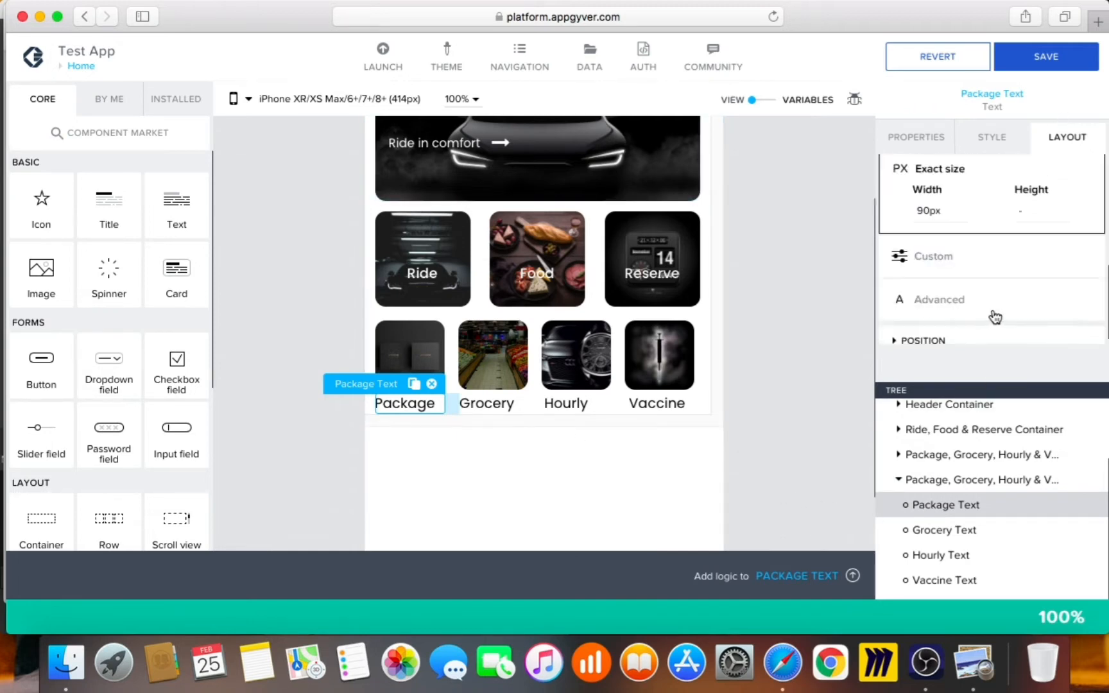
scroll(1016, 312, down, 1)
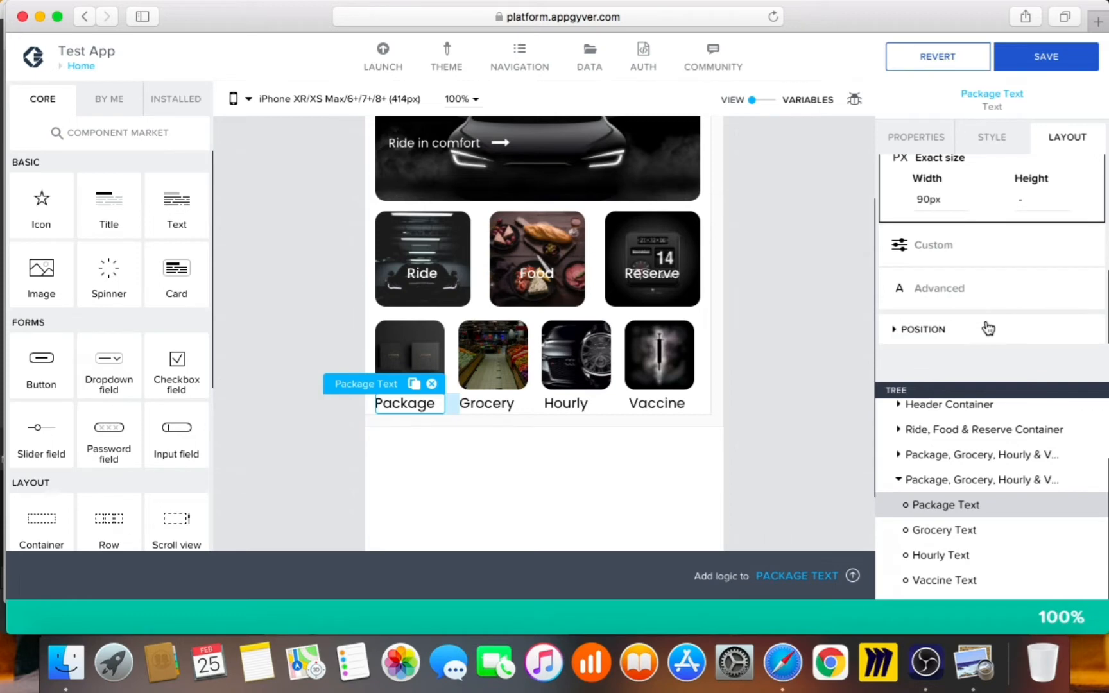
click(984, 326)
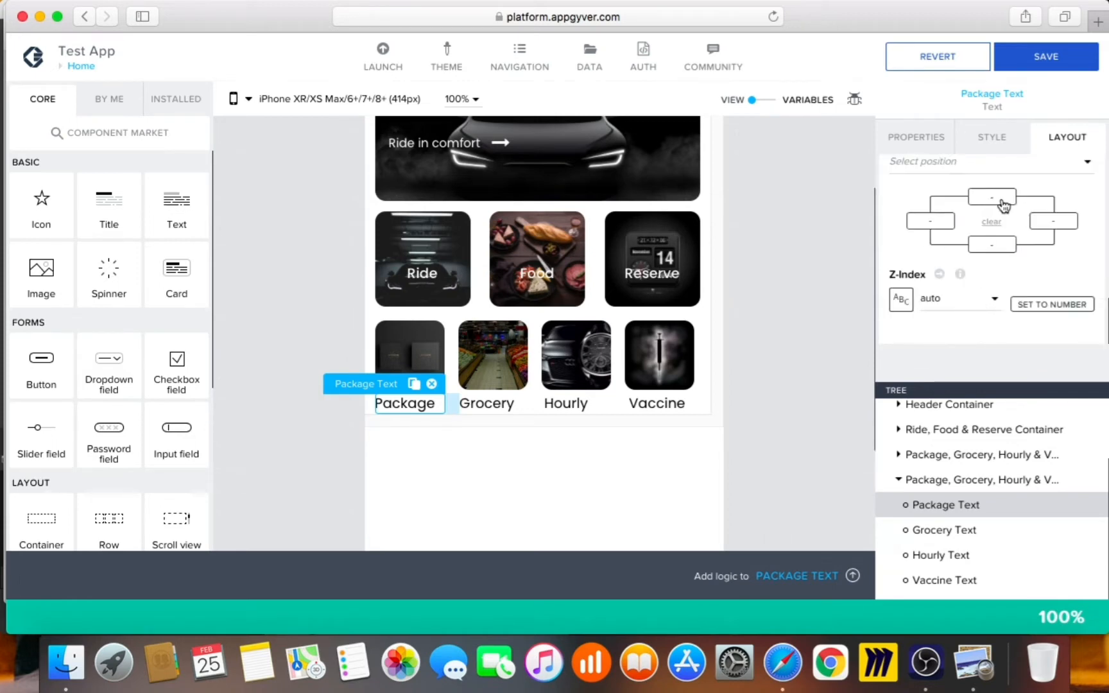
scroll(999, 228, up, 2)
click(940, 193)
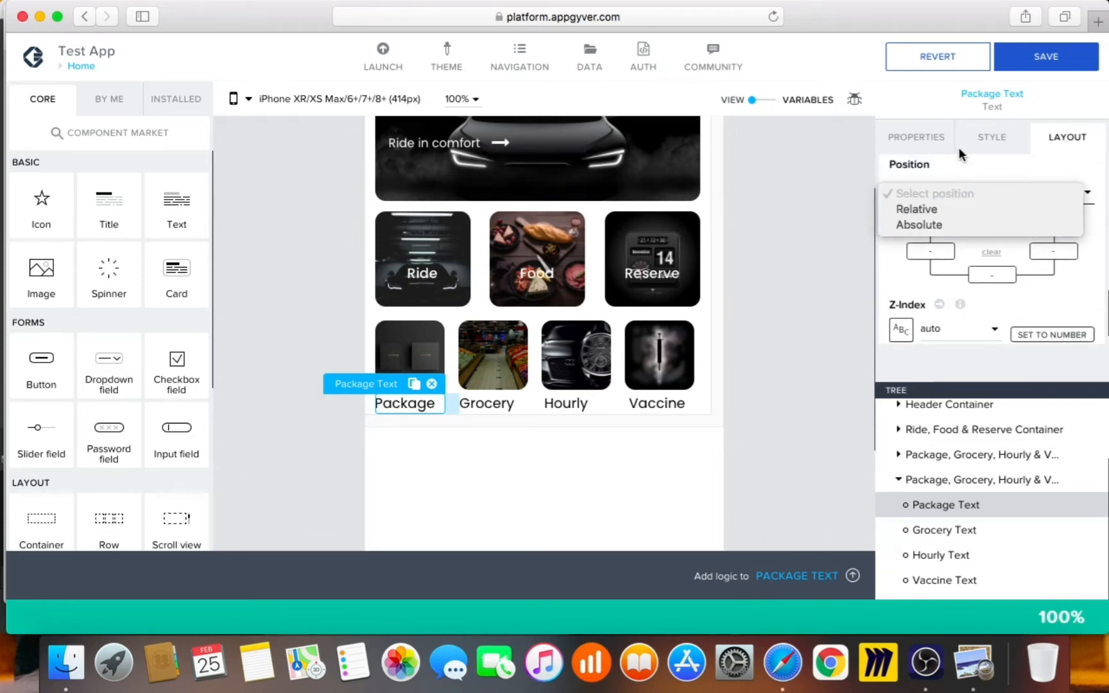
click(955, 164)
scroll(953, 180, up, 5)
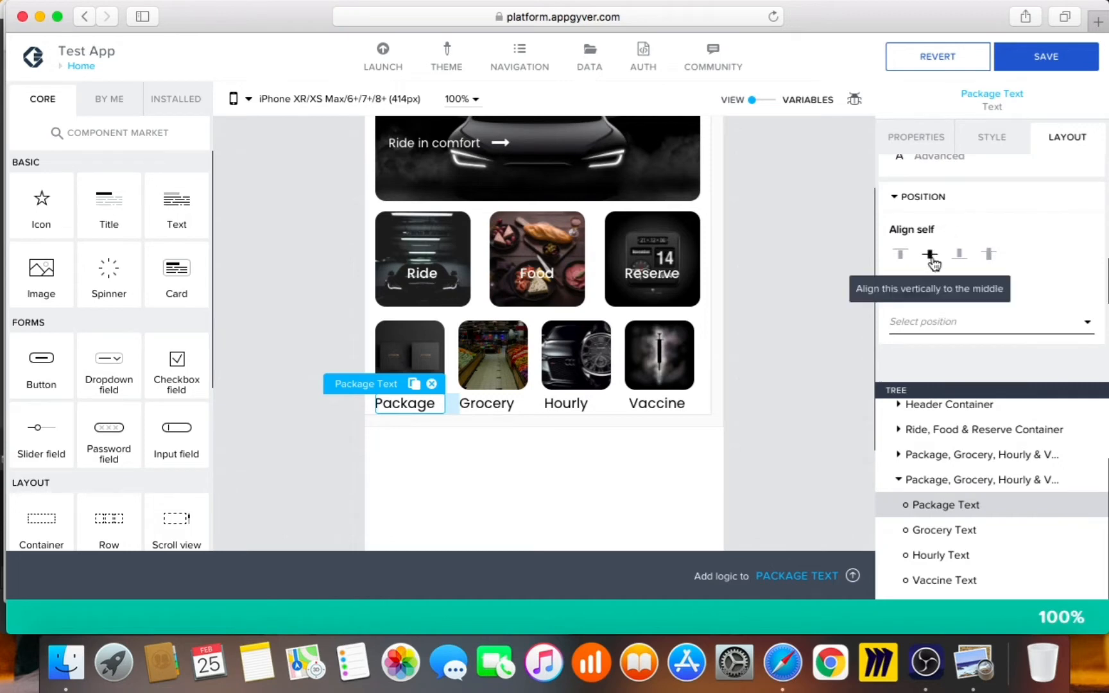
- Set the text alignment of the Package Text to center
scroll(934, 263, up, 5)
click(971, 238)
click(977, 286)
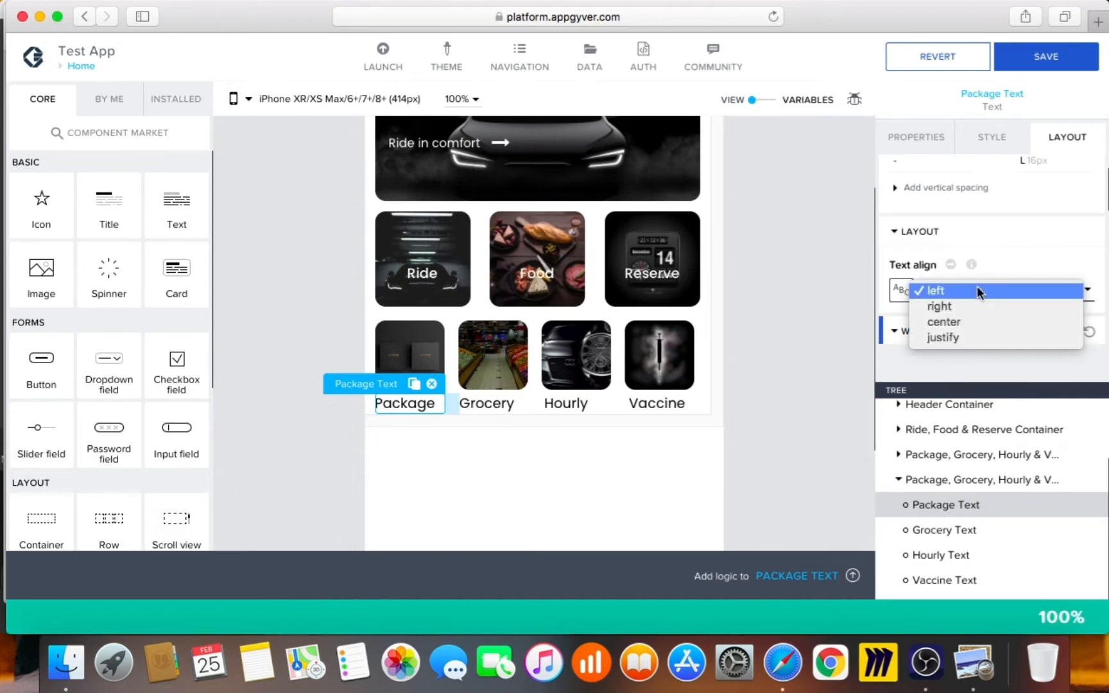
click(962, 319)
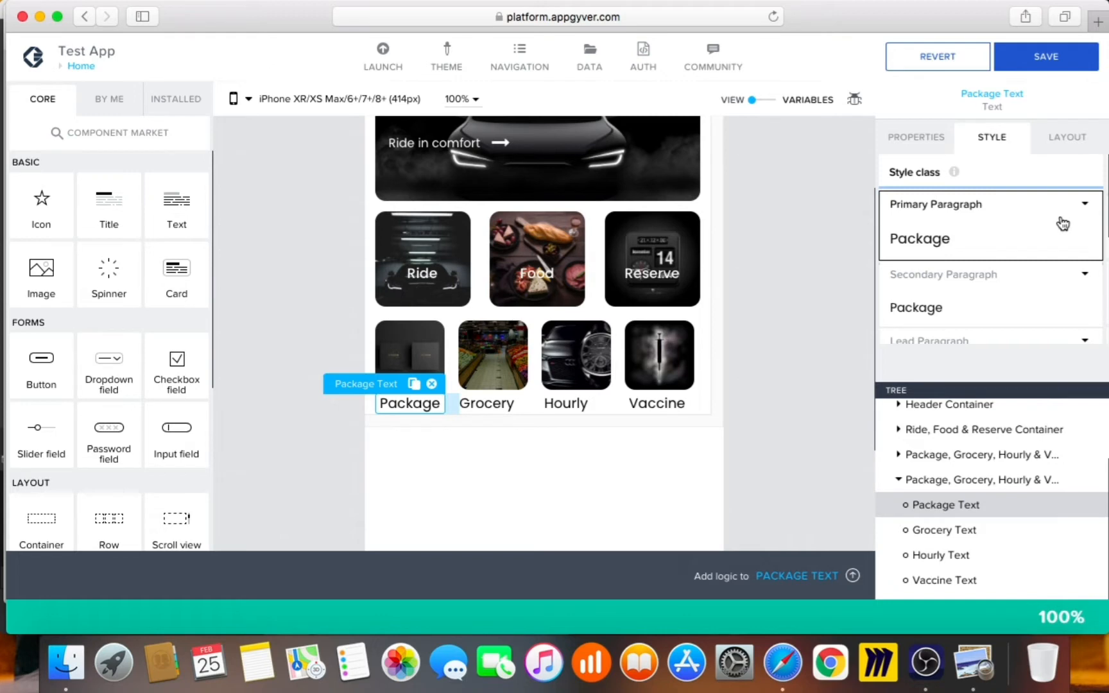
- Apply the Secondary Paragraph style class to the Package Text
click(1063, 223)
click(1019, 328)
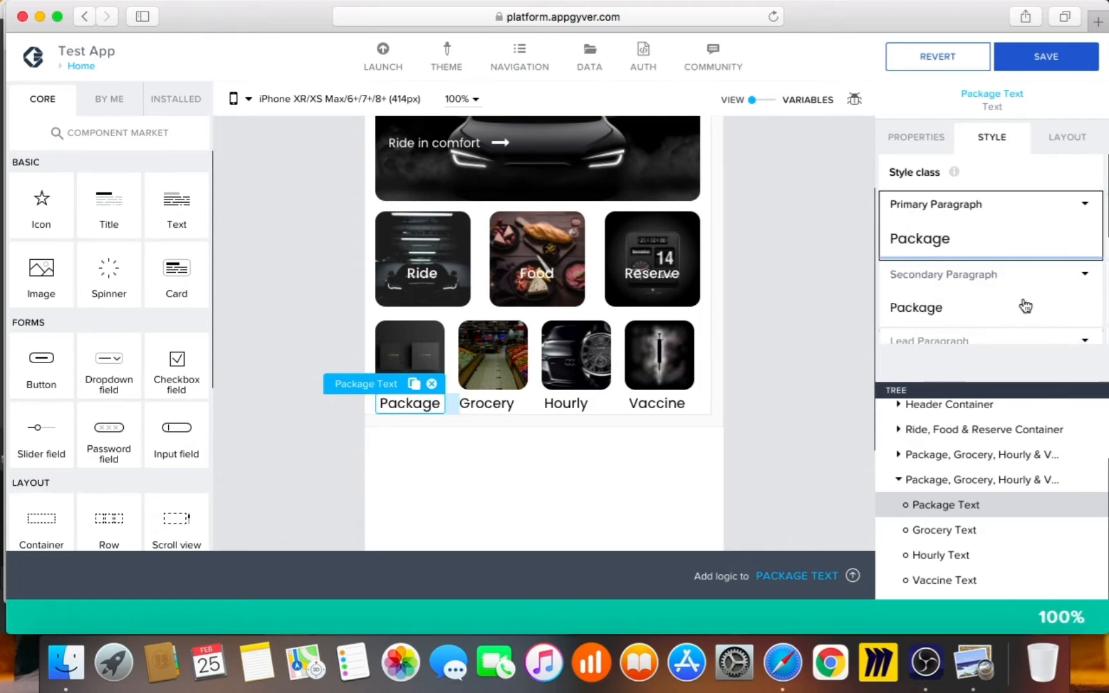
click(1026, 306)
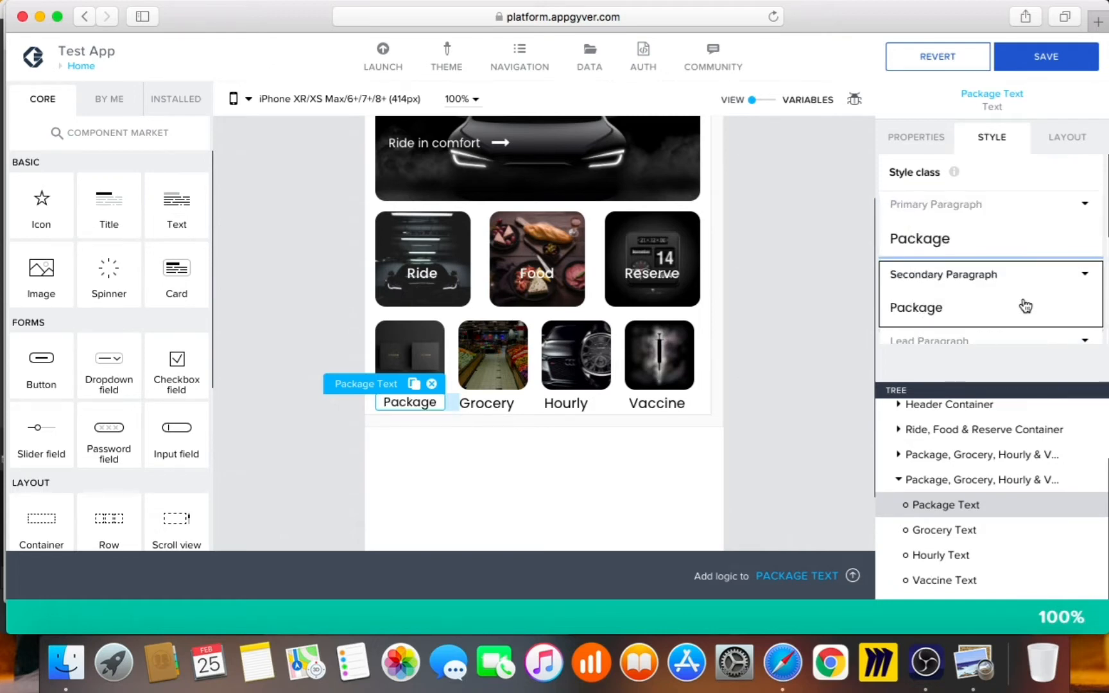
- Open the Package Text's Secondary Paragraph style class for editing and expand its typography settings
click(1085, 274)
click(1056, 290)
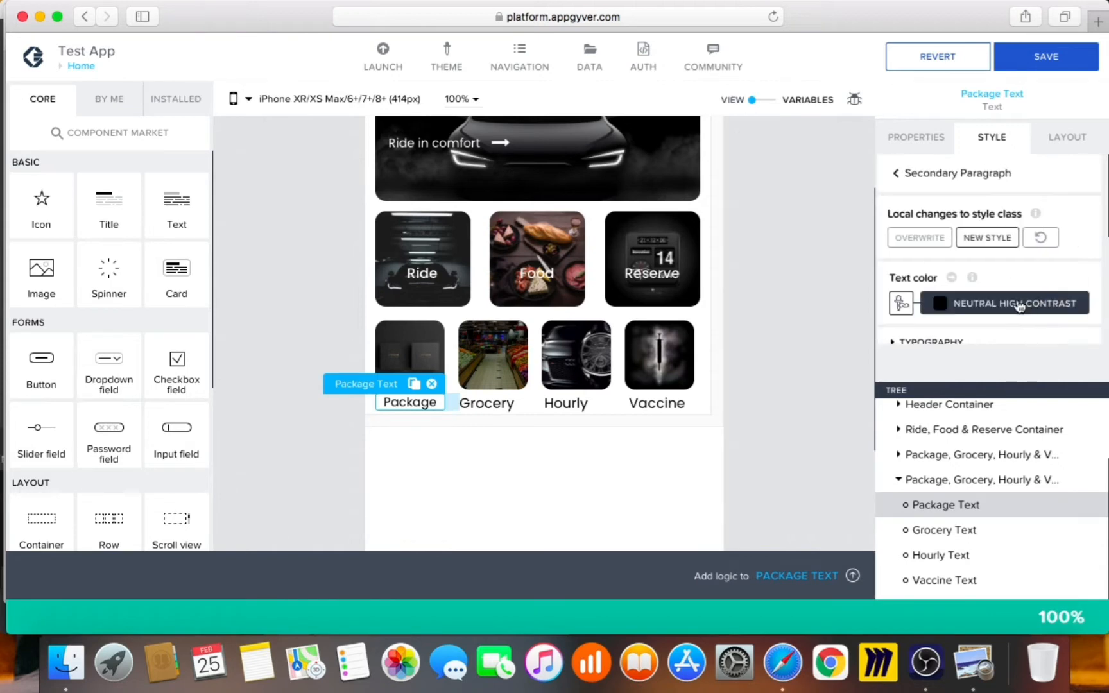
scroll(1018, 301, down, 4)
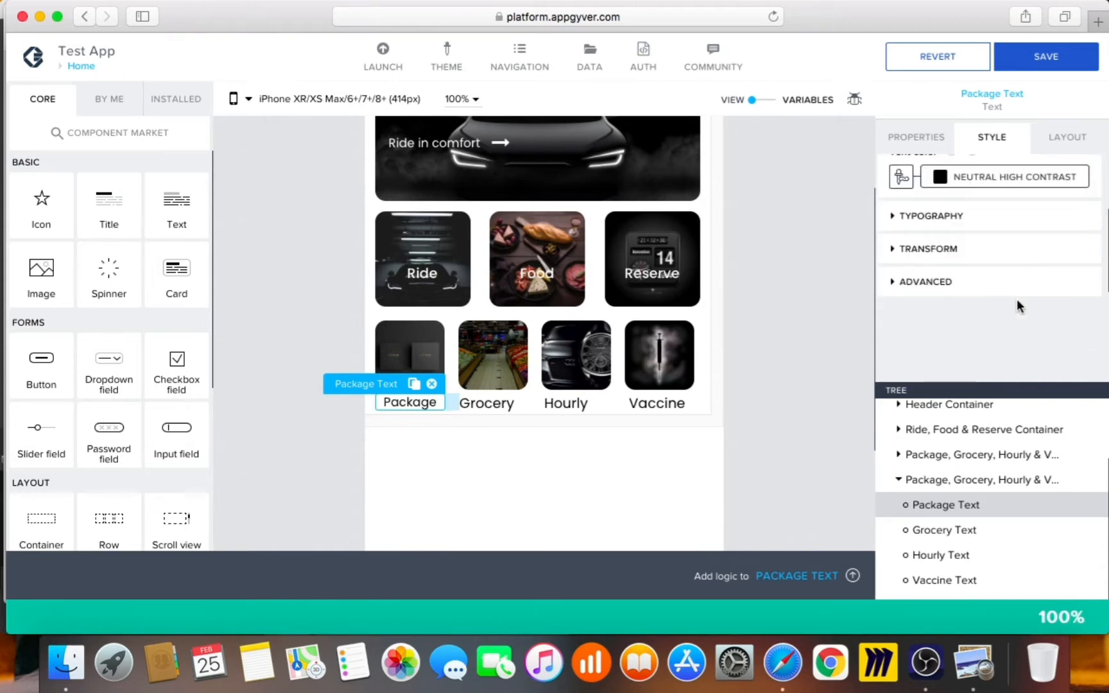
scroll(1004, 280, down, 4)
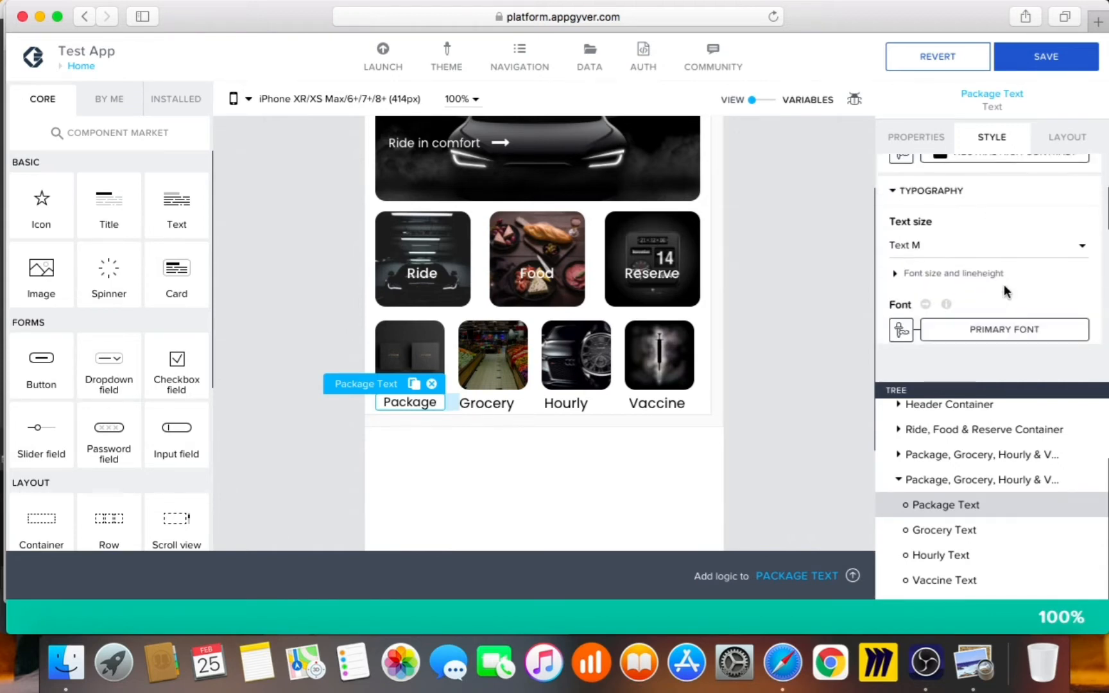
scroll(1002, 289, down, 1)
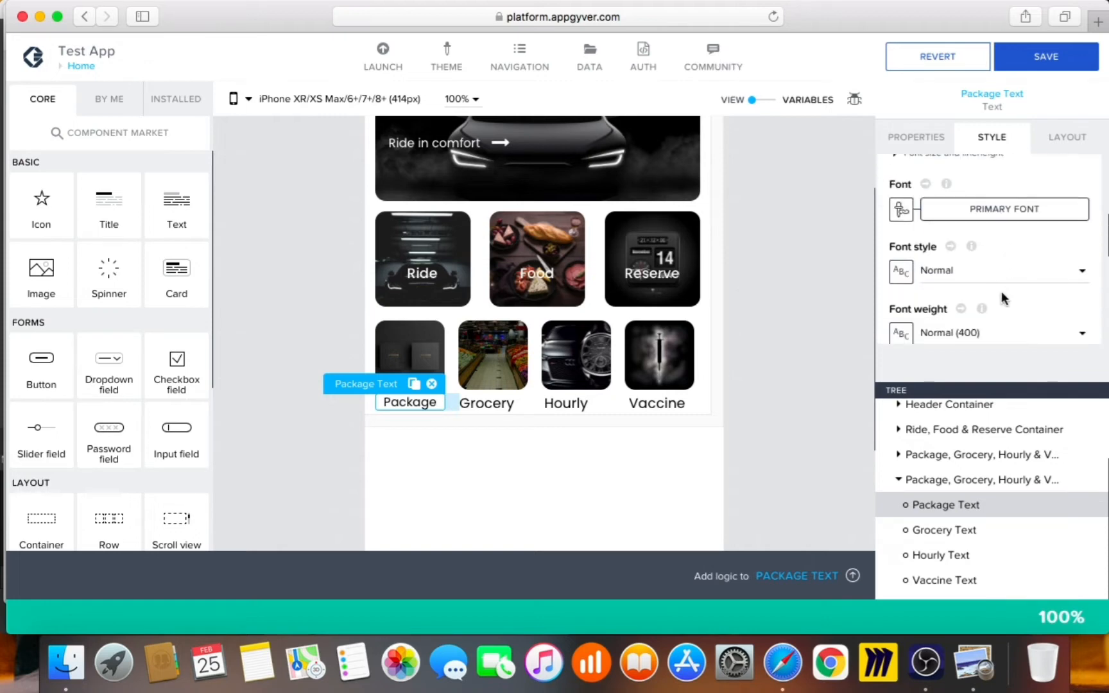
click(988, 330)
click(983, 332)
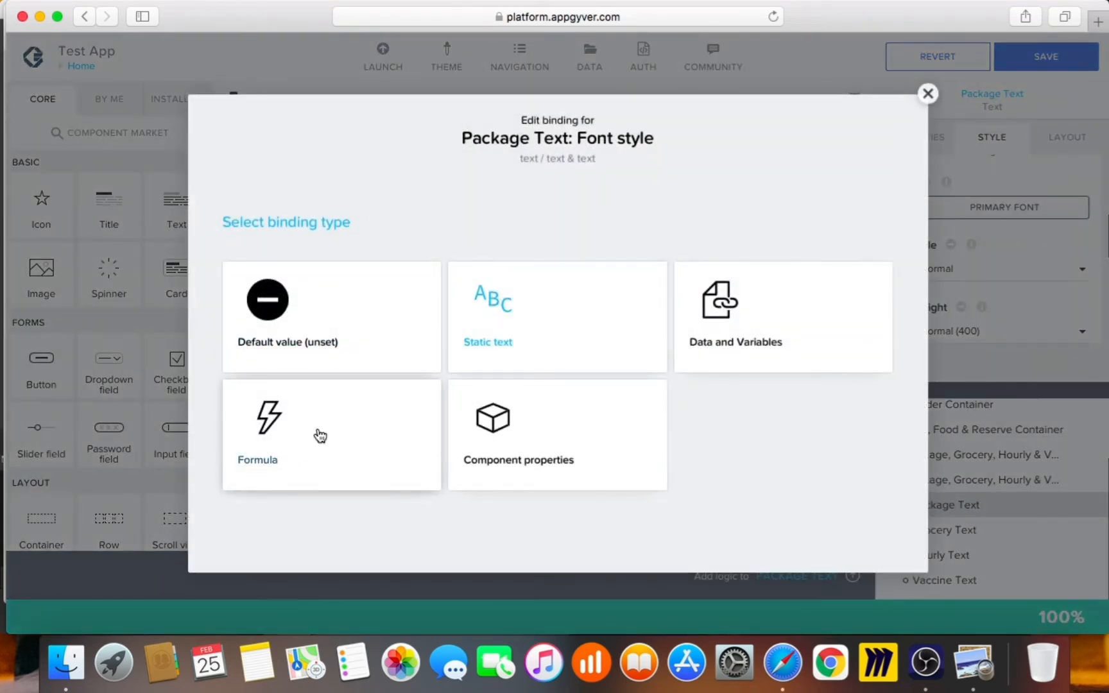
click(349, 428)
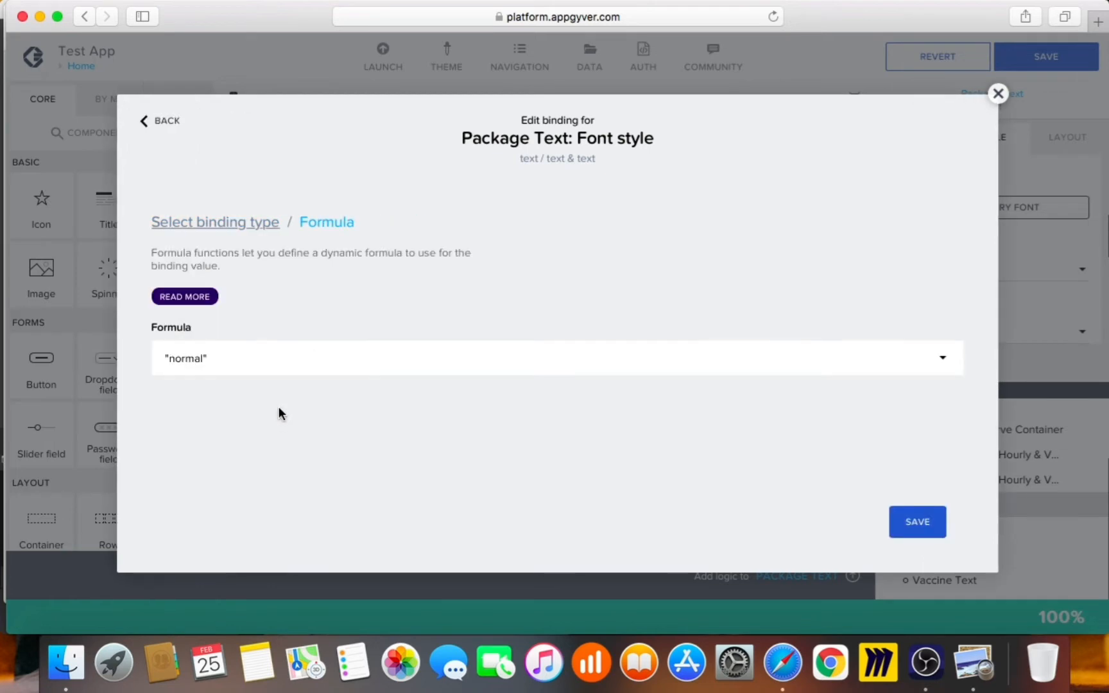
click(276, 368)
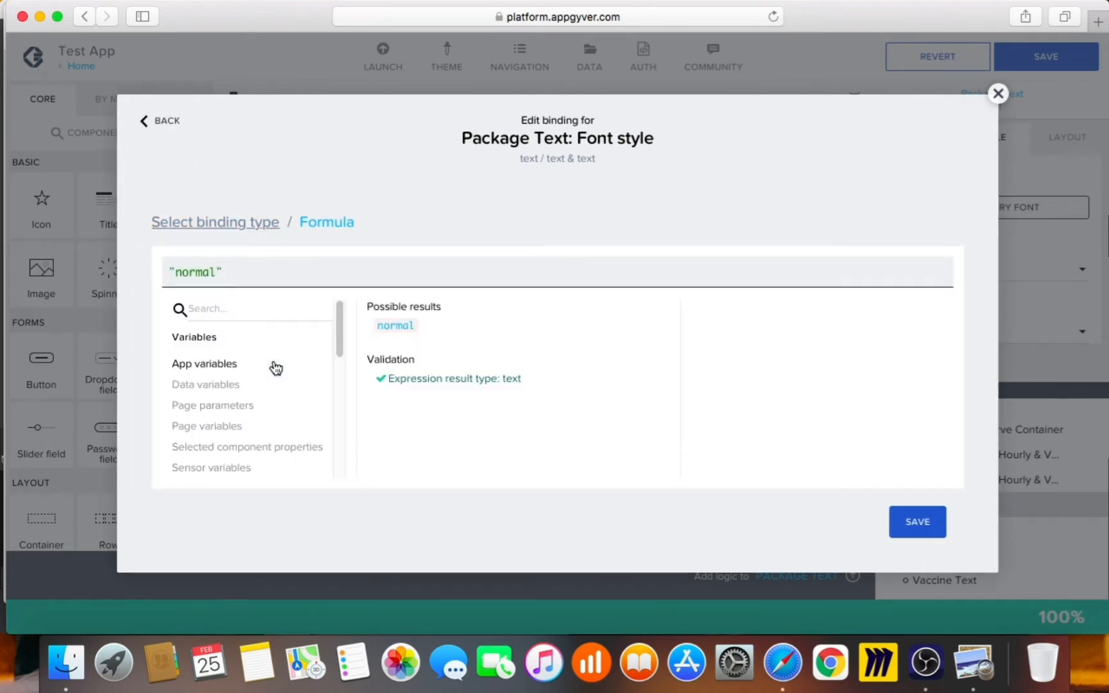
click(998, 94)
- Bind the Package Text's font weight to the formula "600" and save the binding
scroll(963, 278, down, 2)
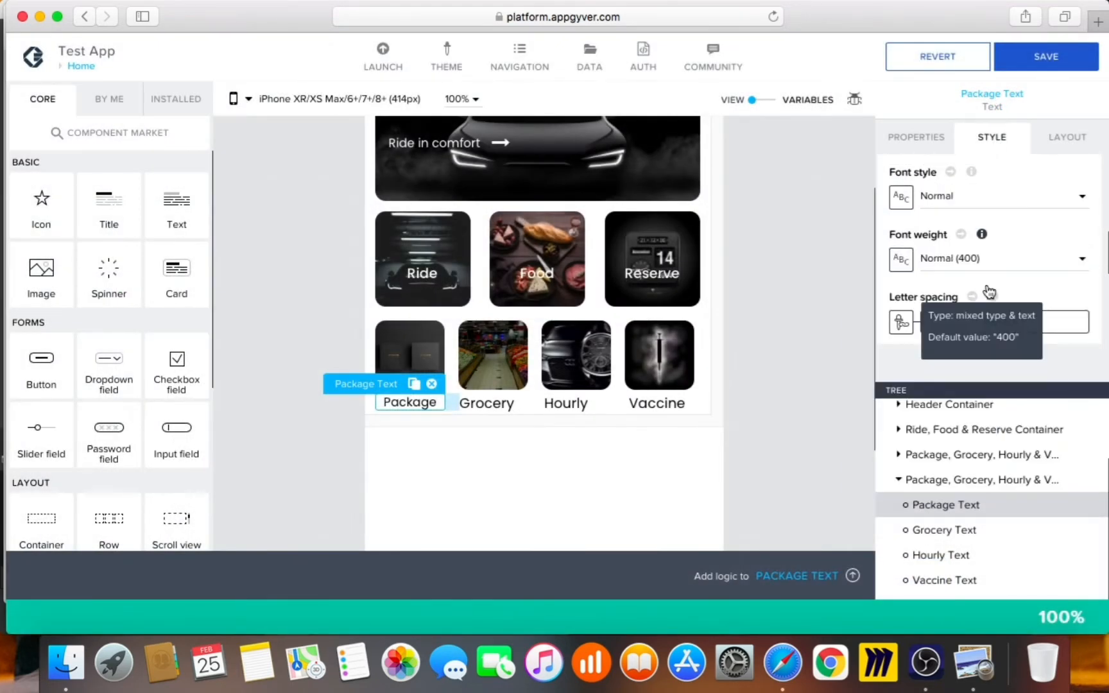
click(902, 263)
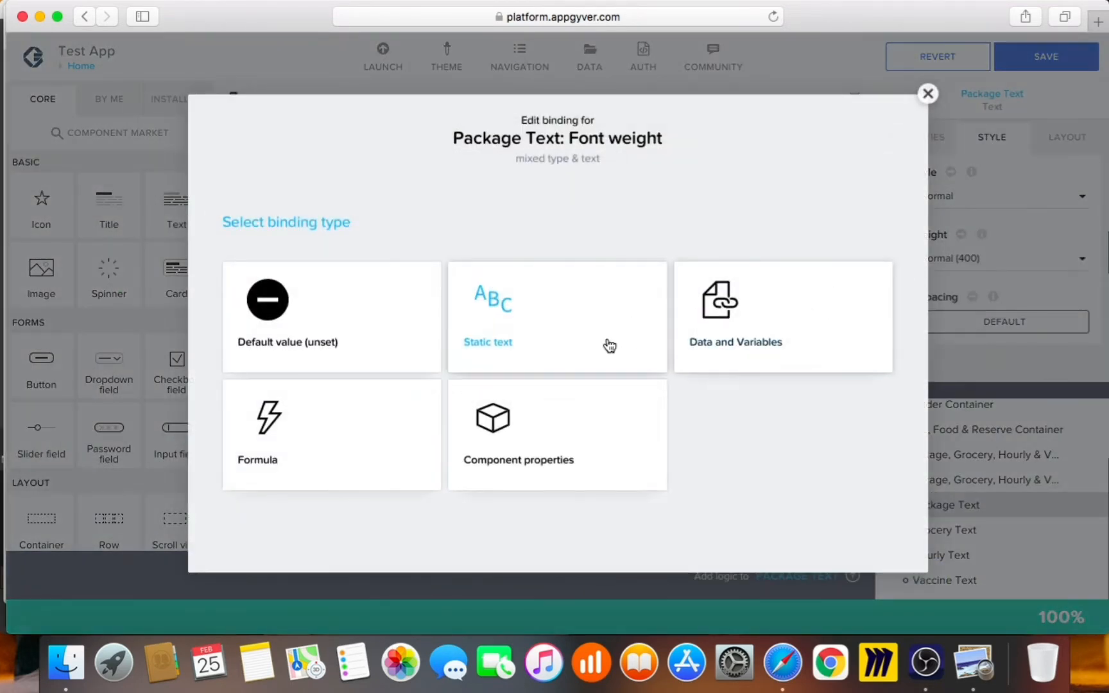
click(297, 441)
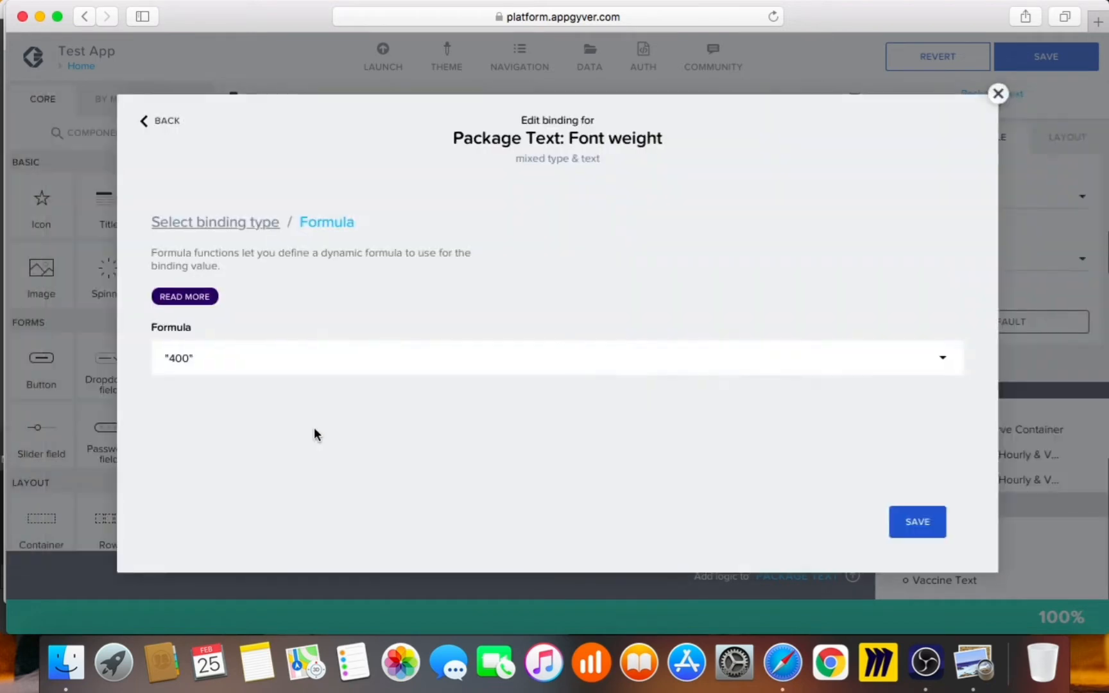
click(414, 357)
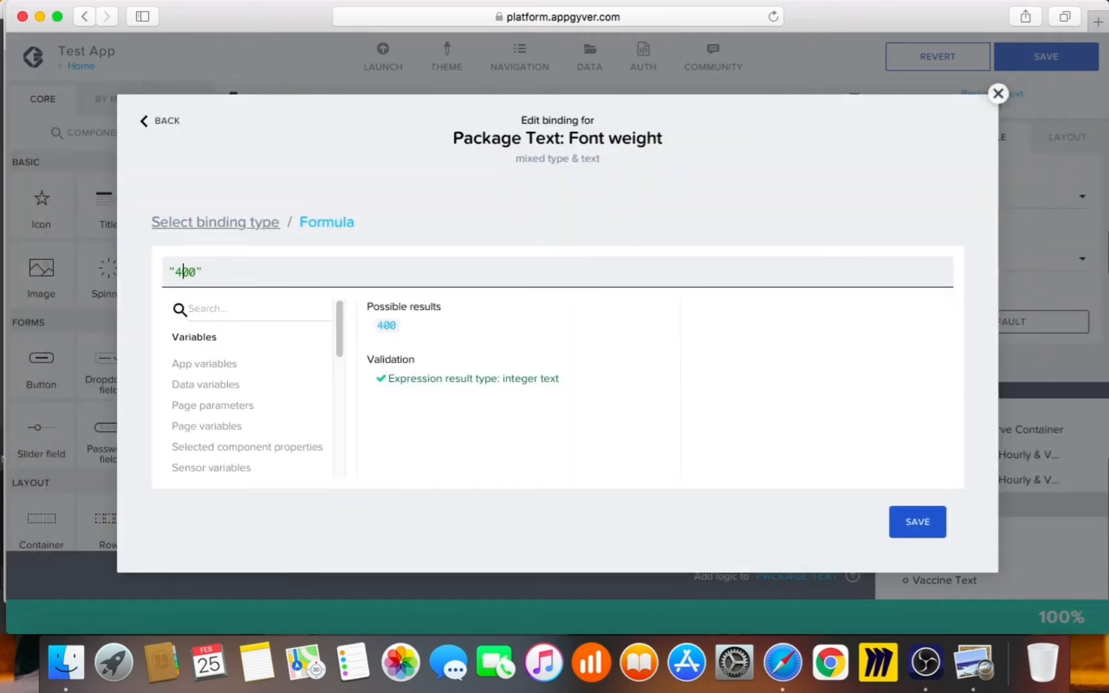
key(BackSpace)
text(6)
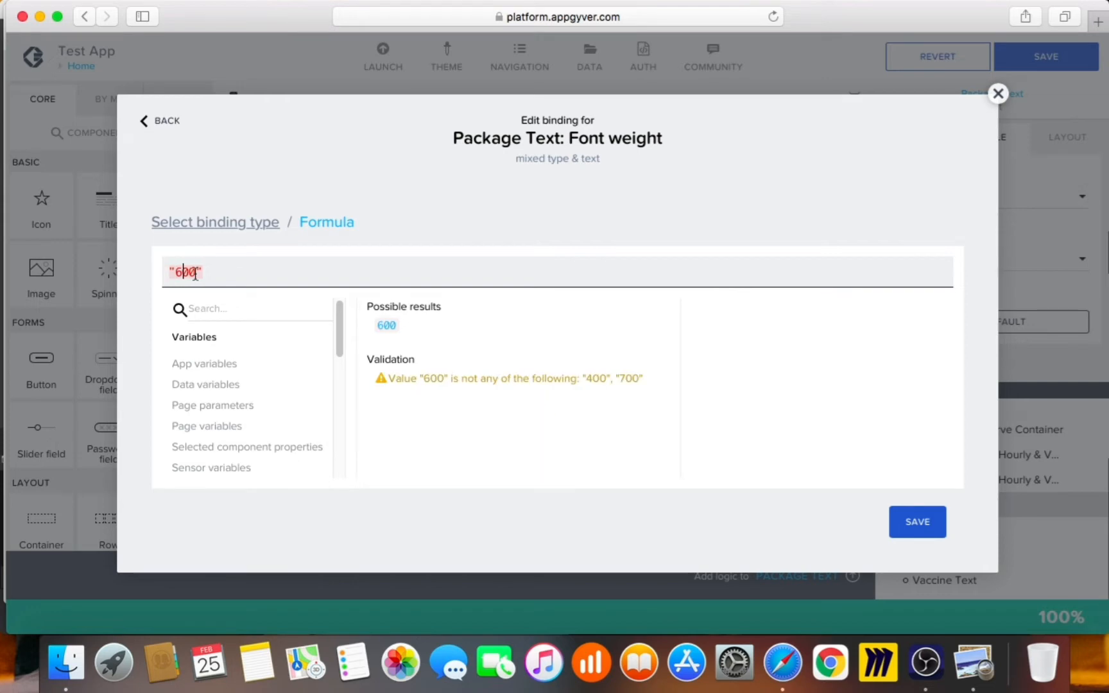
click(919, 521)
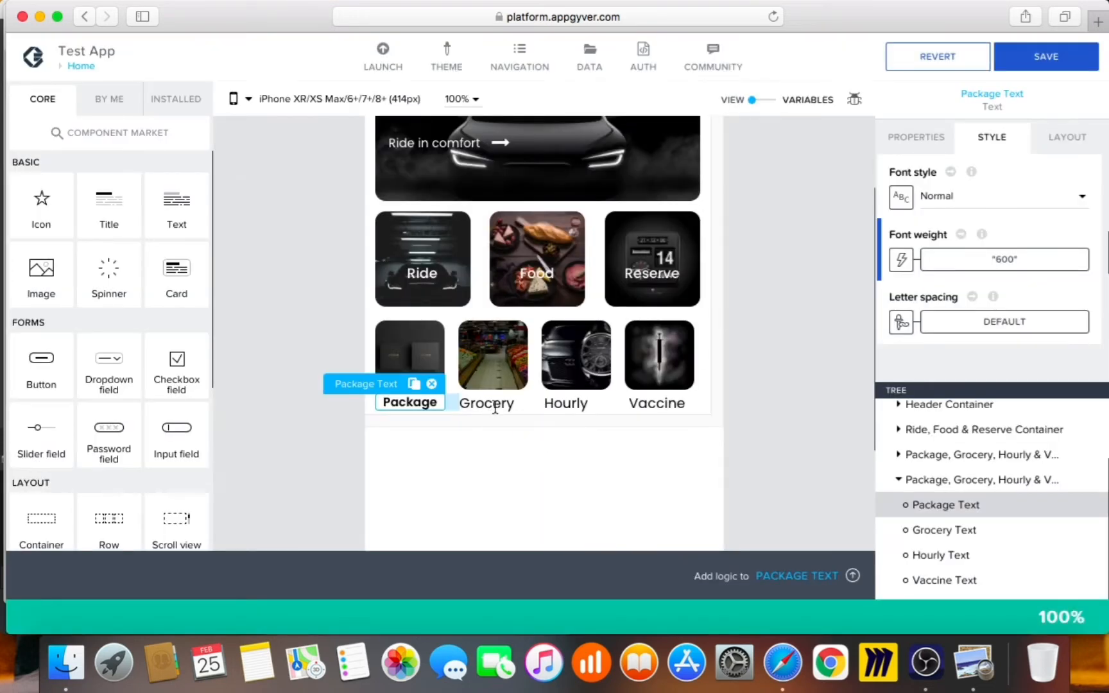
- Overwrite the Secondary Paragraph style class with the Package Text's local changes and apply that class to the Grocery Text
click(487, 403)
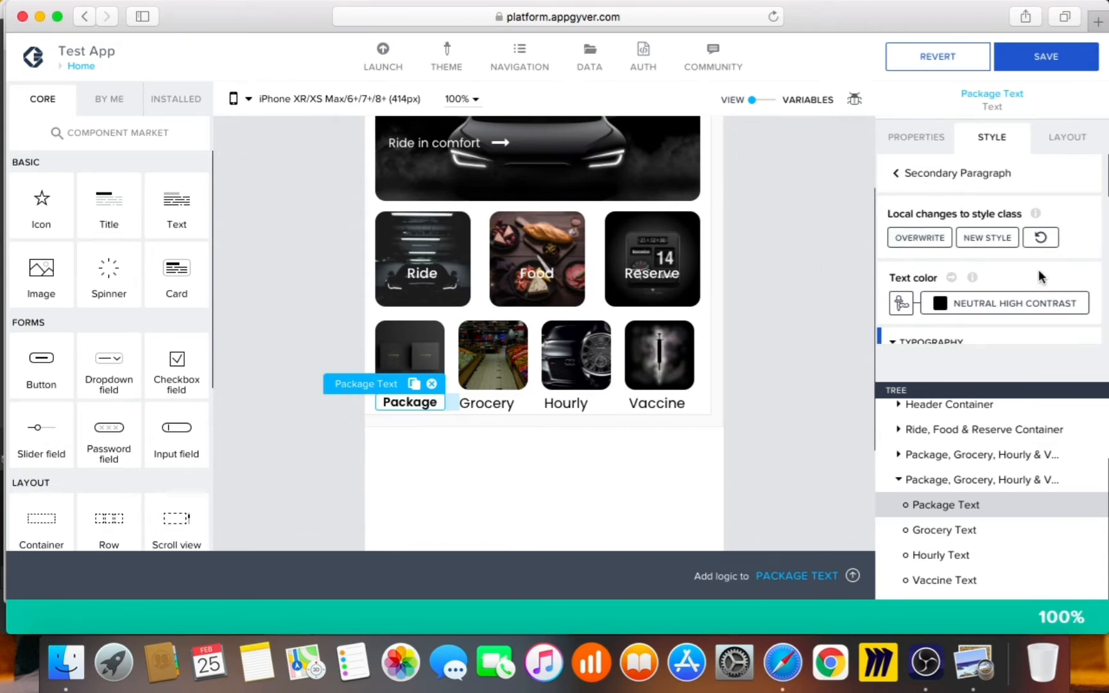
scroll(918, 295, down, 4)
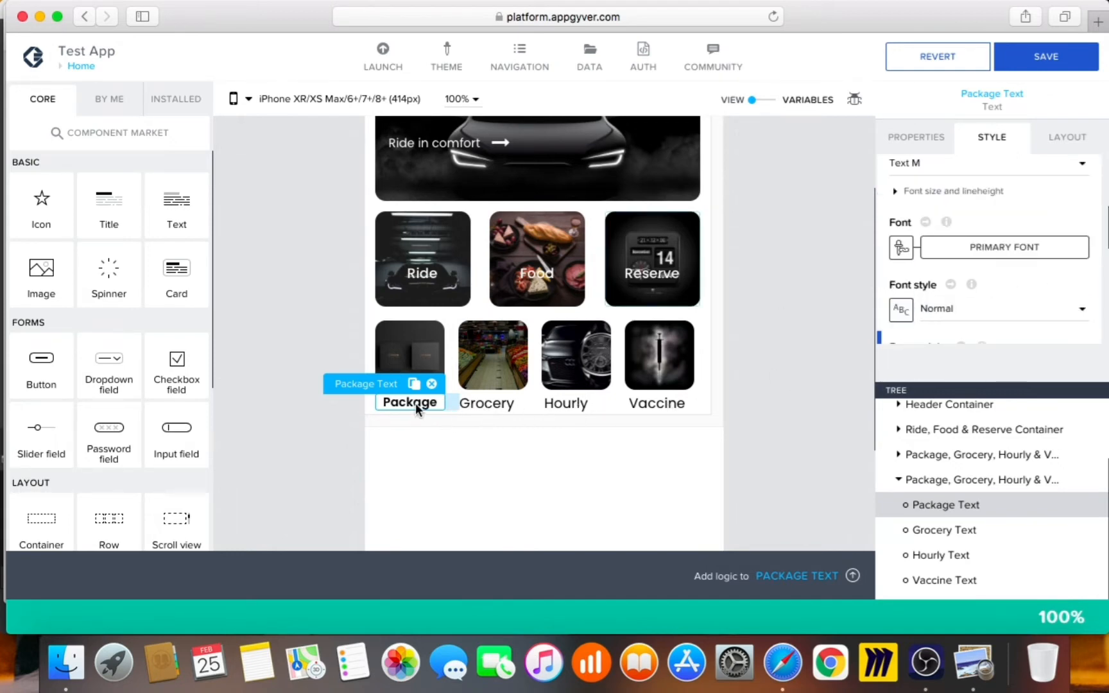
scroll(978, 282, up, 5)
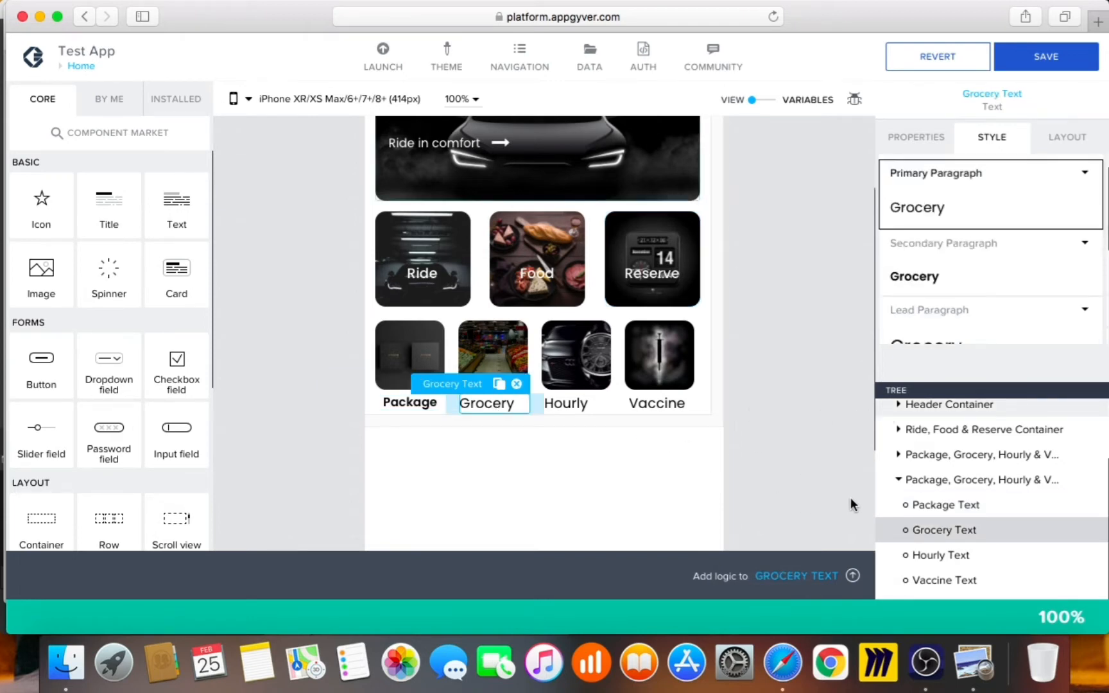
scroll(974, 273, up, 1)
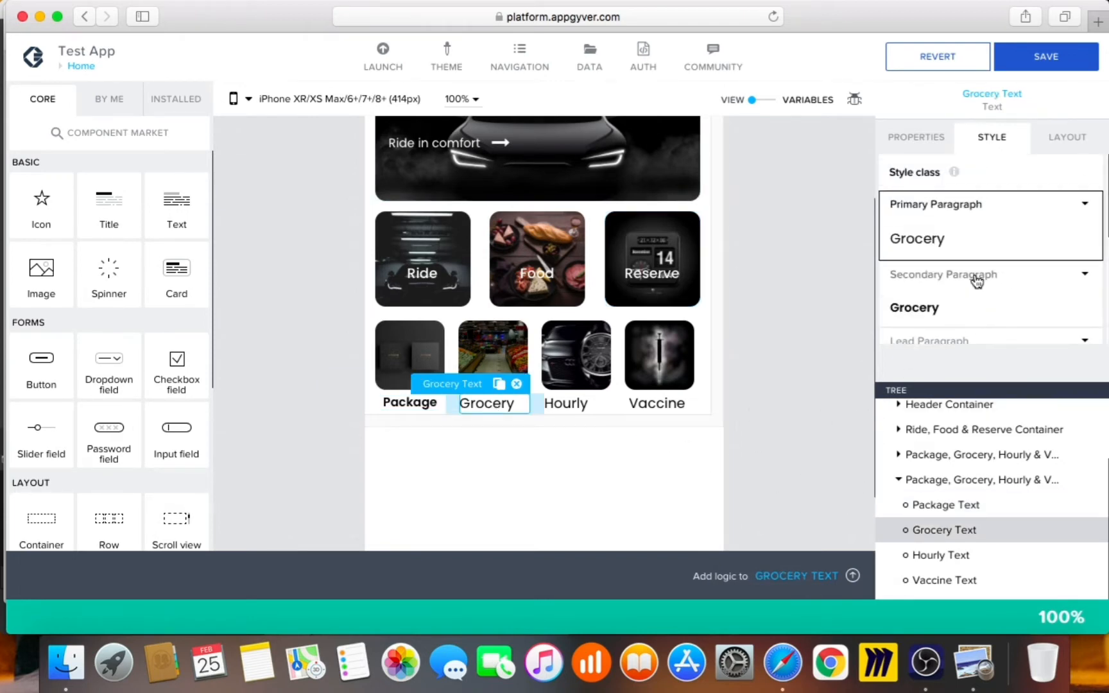
click(977, 280)
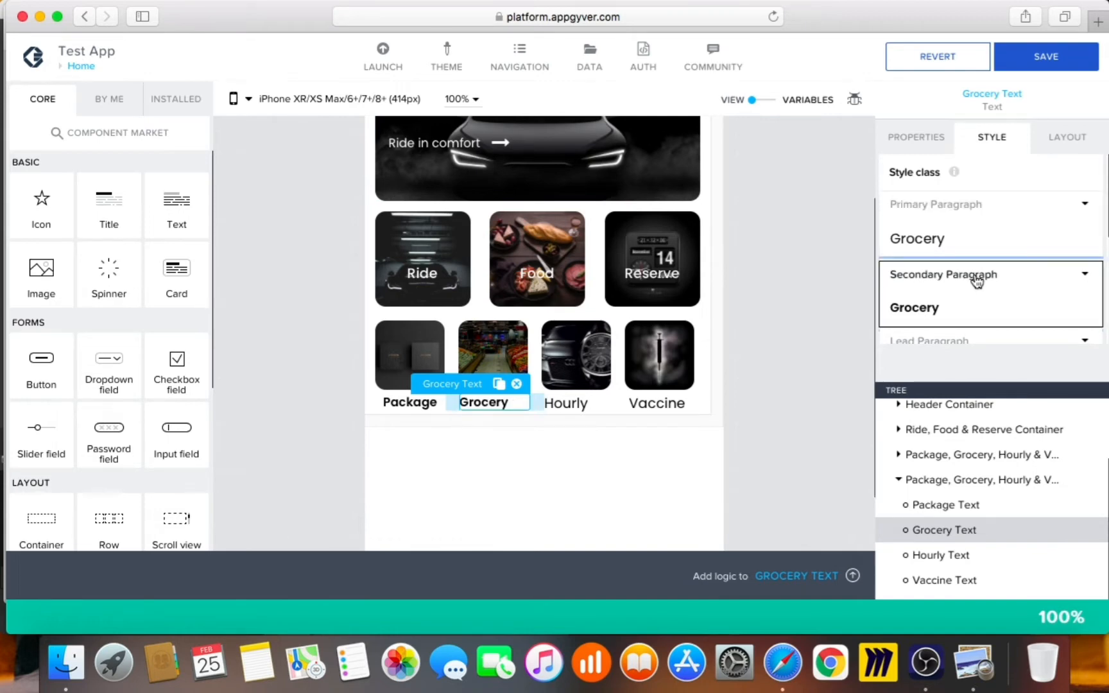
- Set the text alignment of the Grocery Text to center
click(1074, 140)
click(1002, 294)
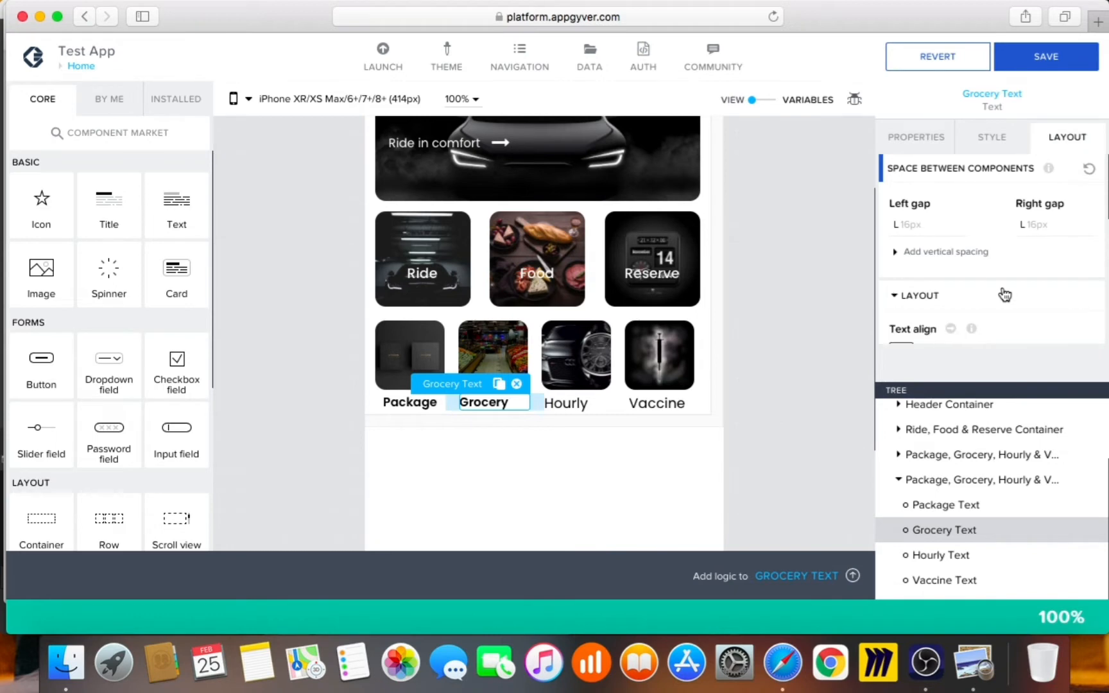
scroll(1001, 289, down, 2)
click(994, 284)
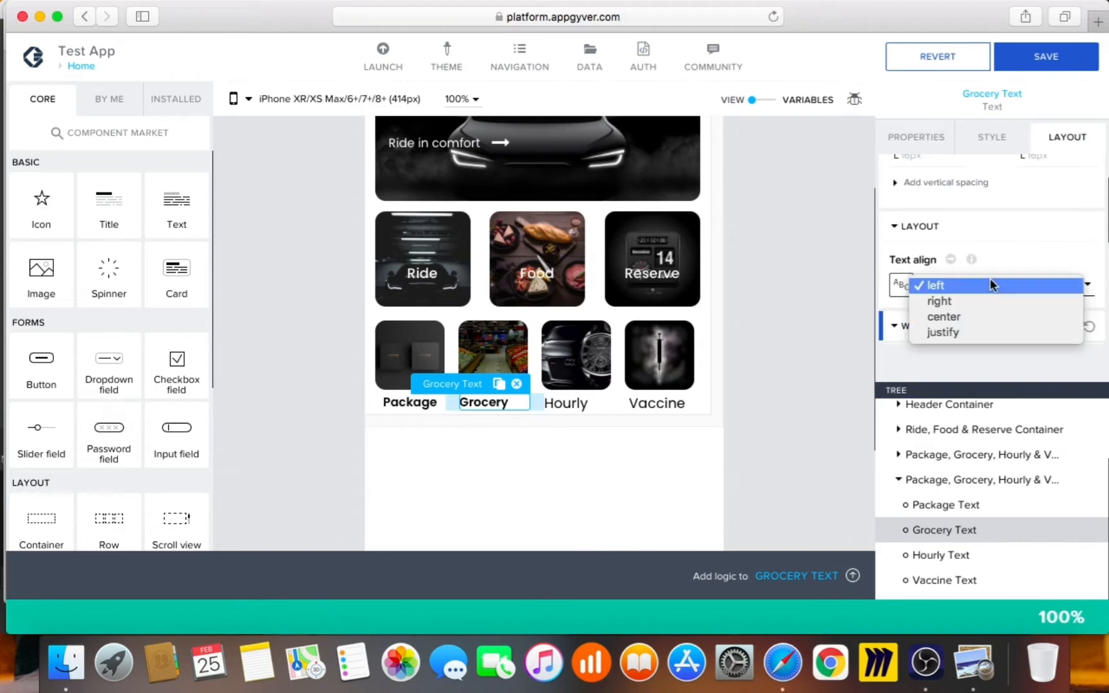
click(969, 313)
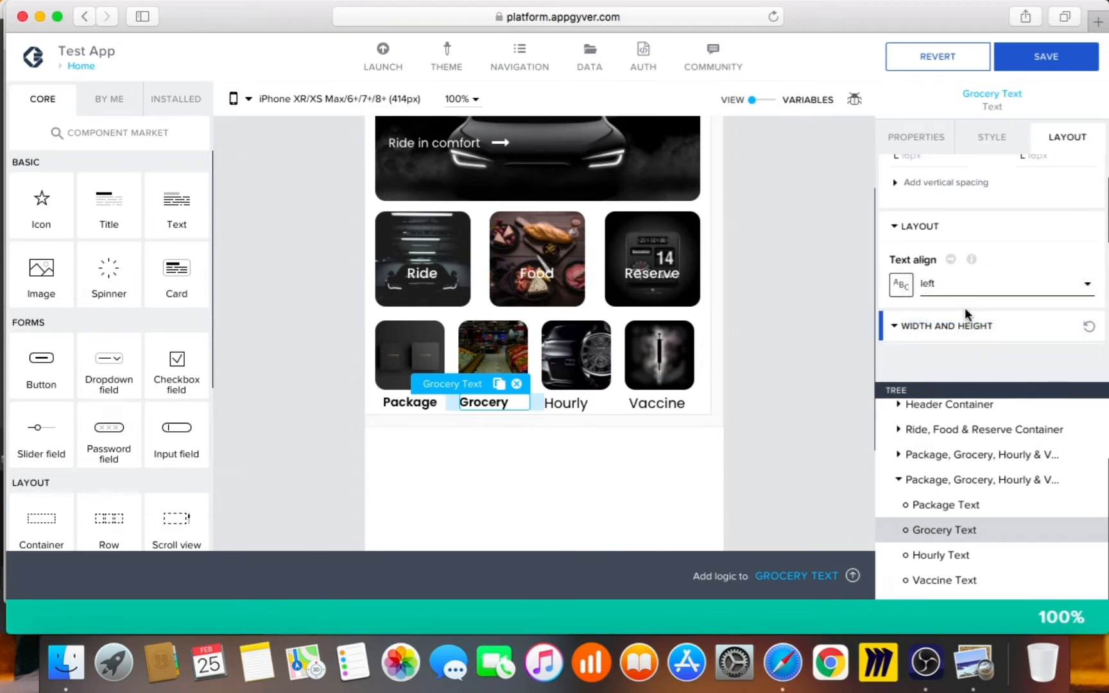
- Center-align the Hourly Text and apply the Secondary Paragraph style class to it
click(958, 555)
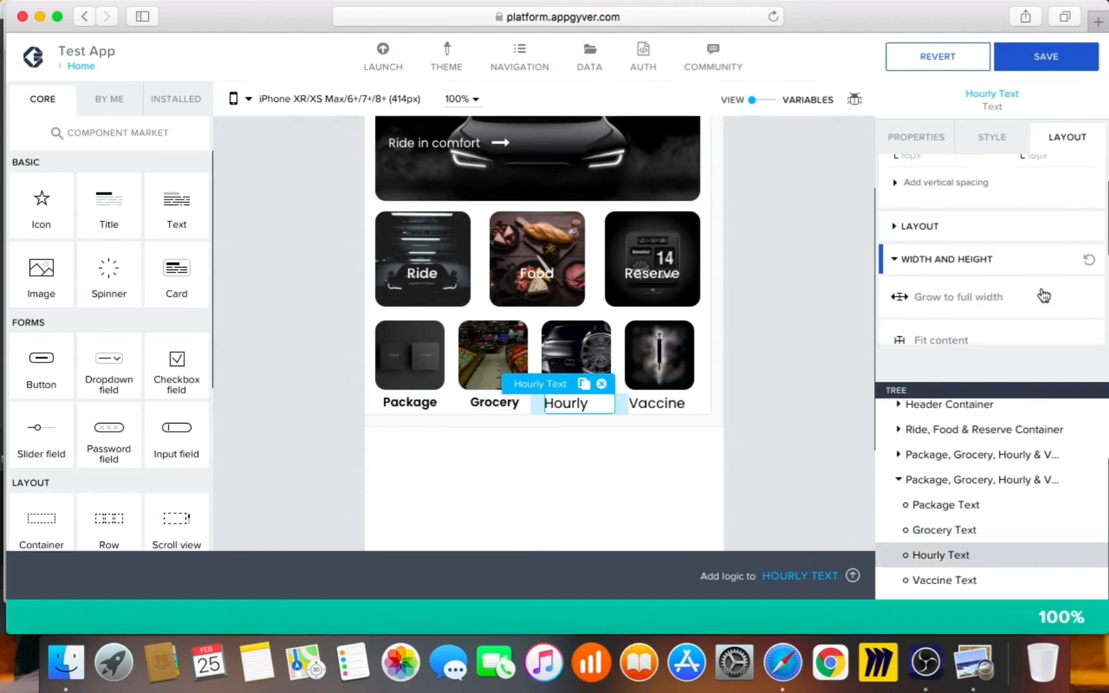
click(994, 237)
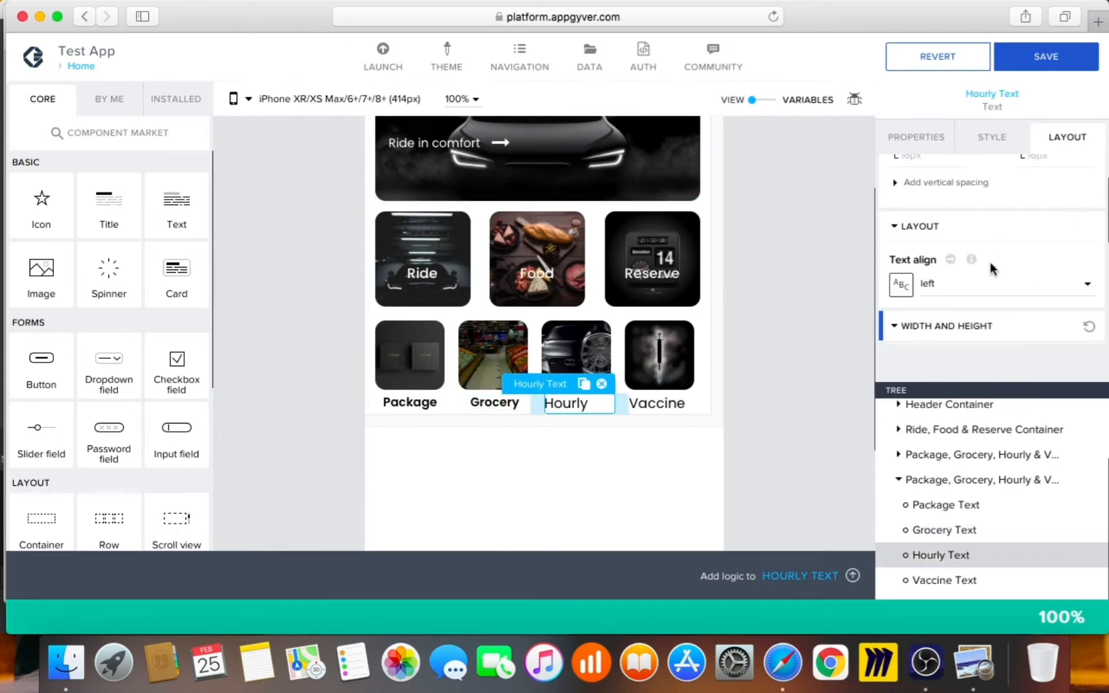
click(984, 286)
click(968, 314)
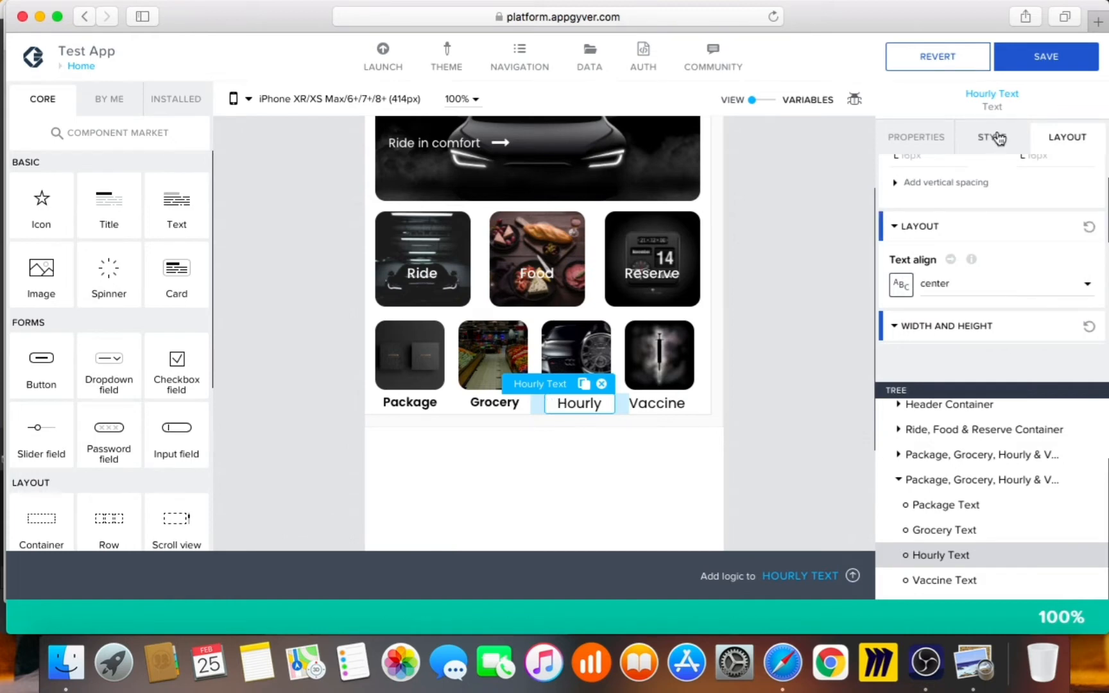
click(994, 138)
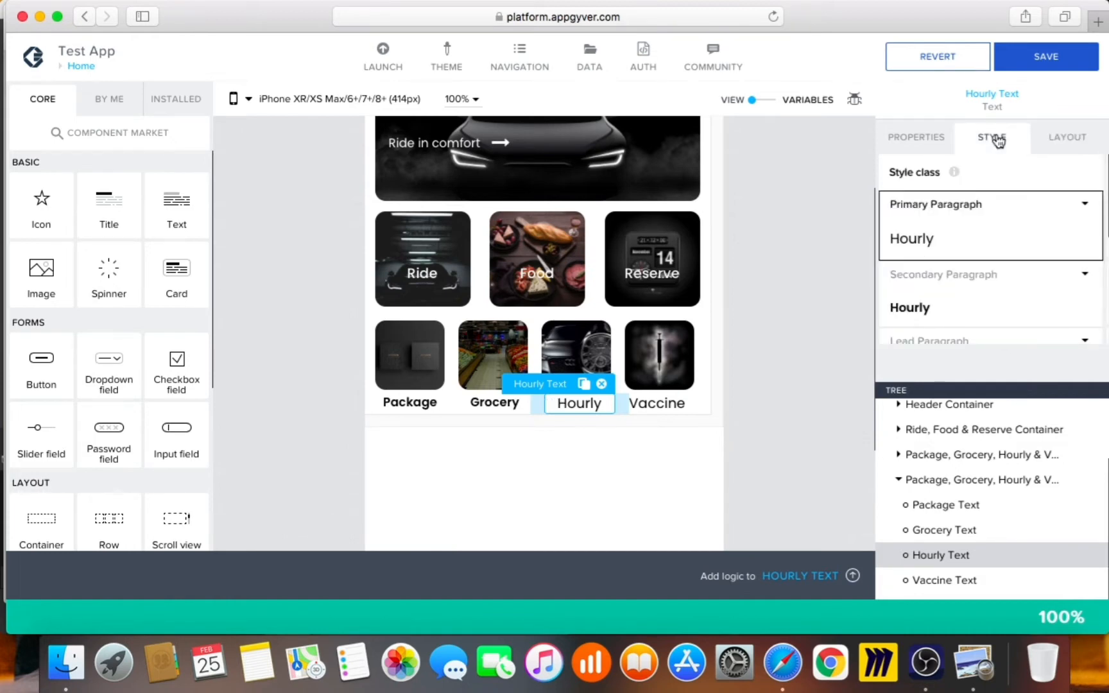
click(987, 304)
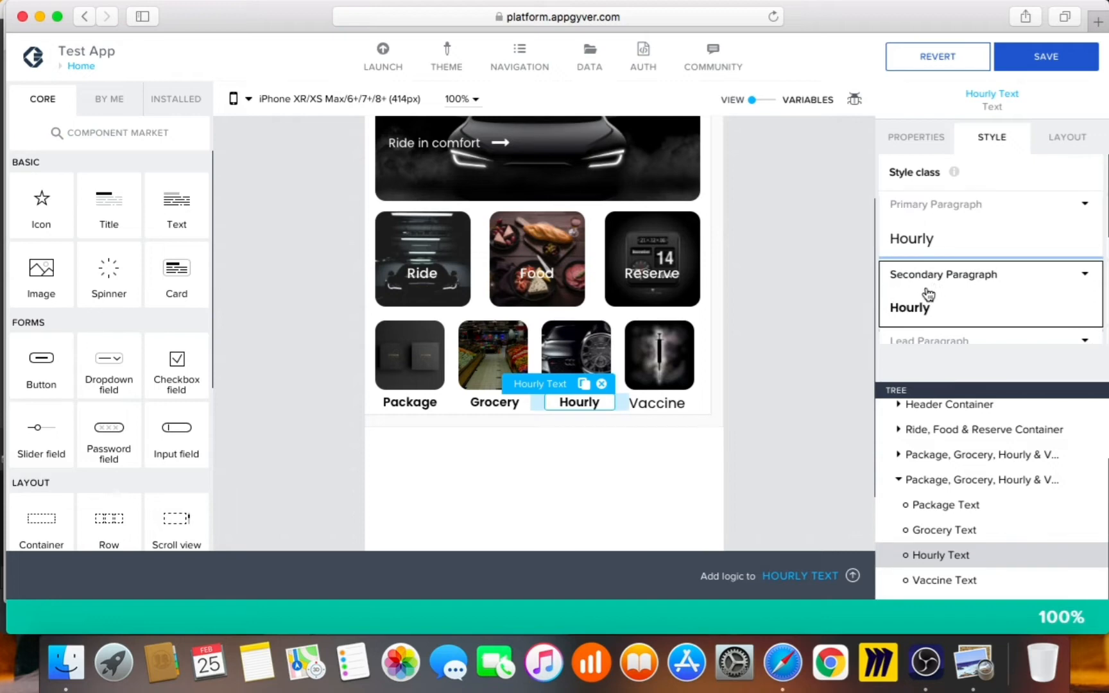
- Center-align the Vaccine Text and apply the Secondary Paragraph style class to it
click(950, 579)
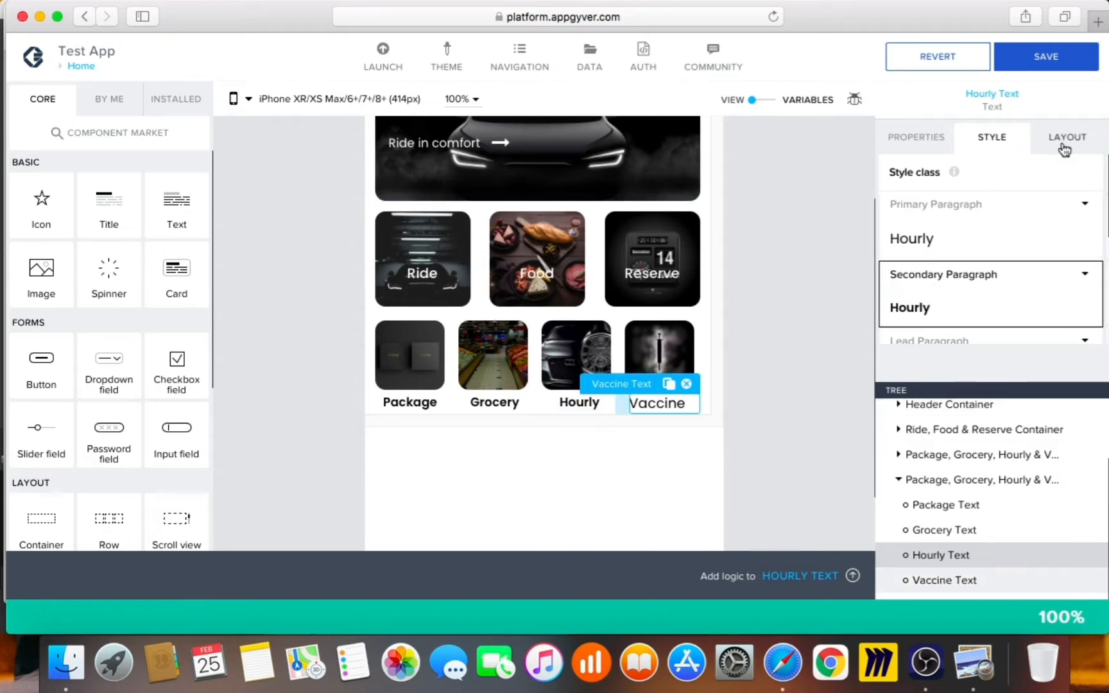
click(1066, 138)
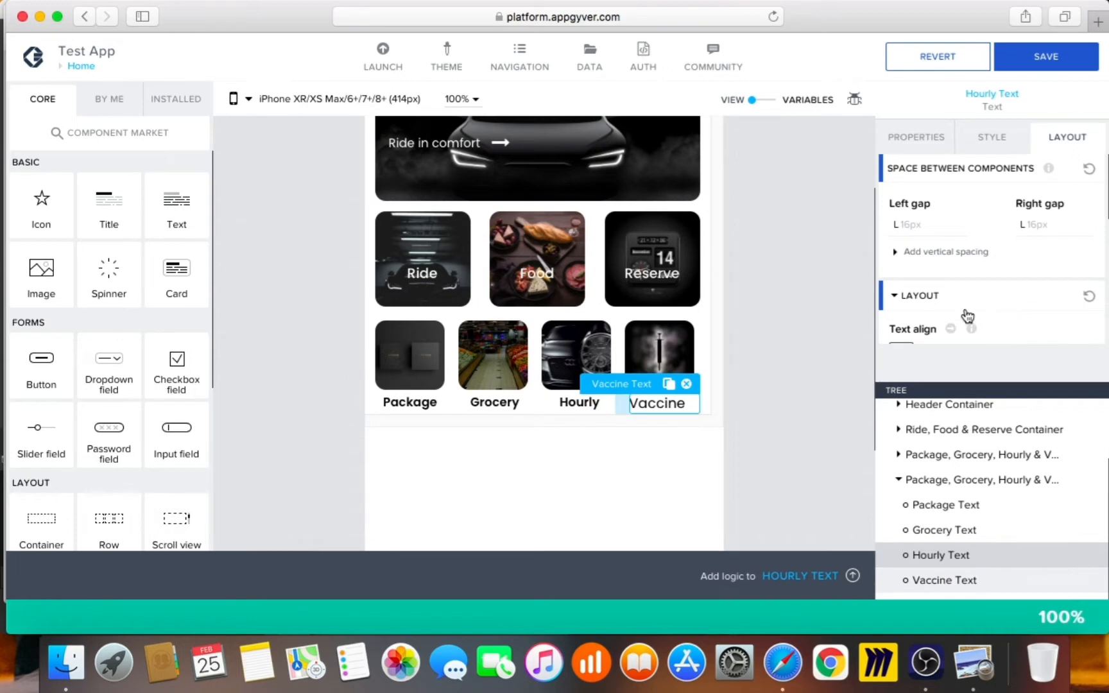
scroll(977, 300, down, 1)
scroll(974, 220, up, 1)
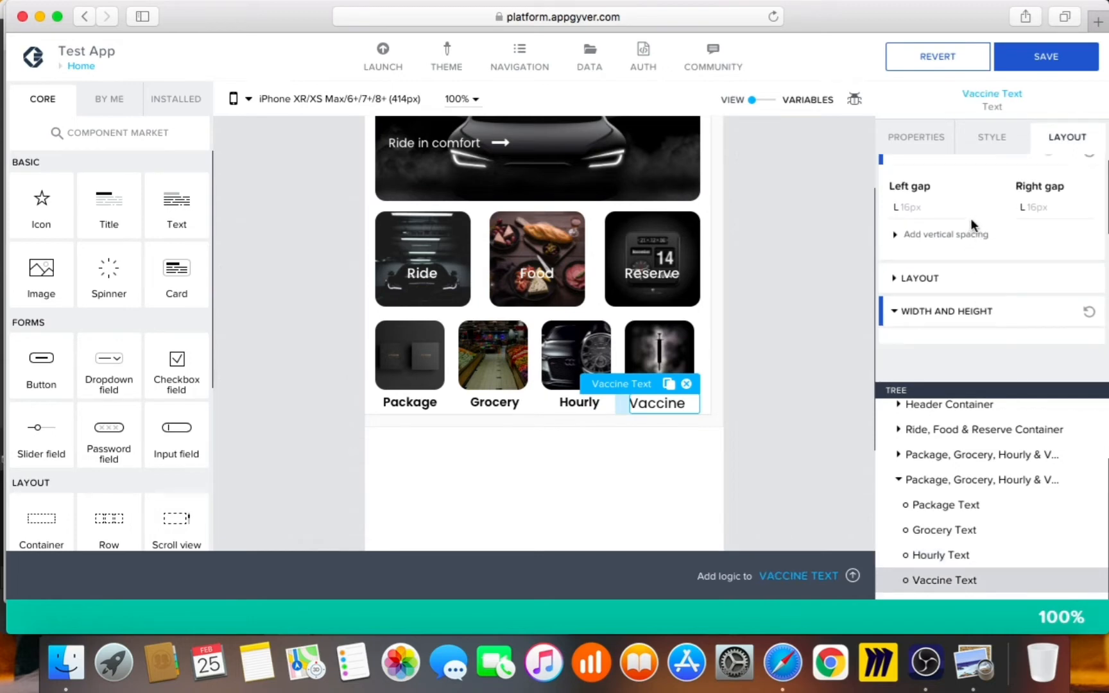
click(963, 283)
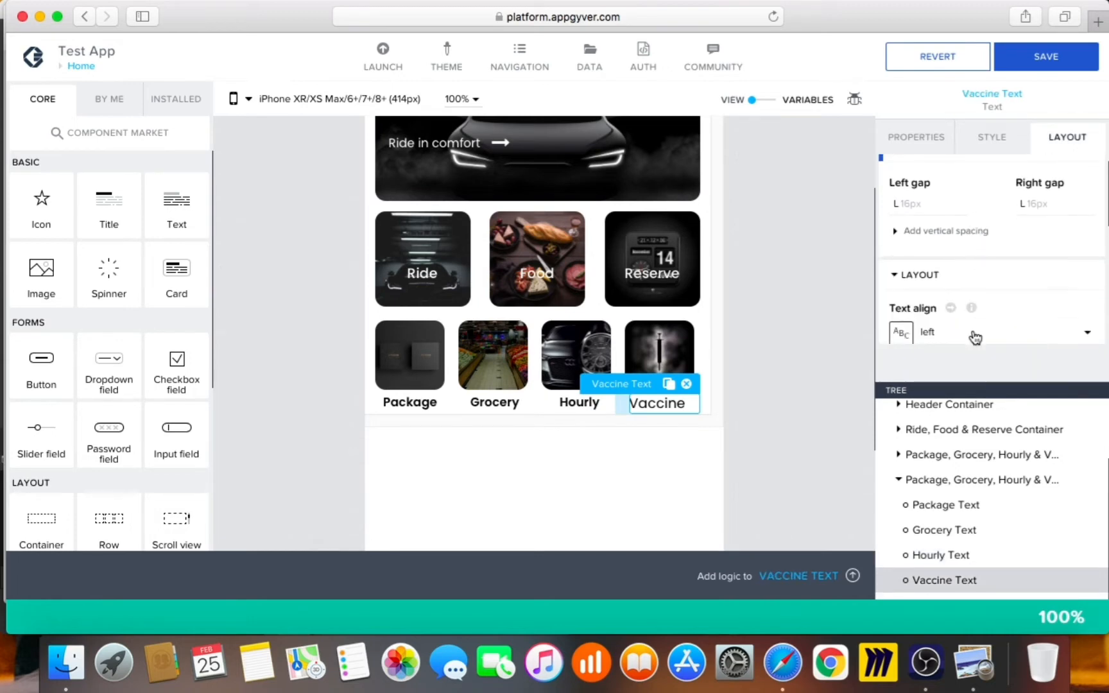
click(976, 339)
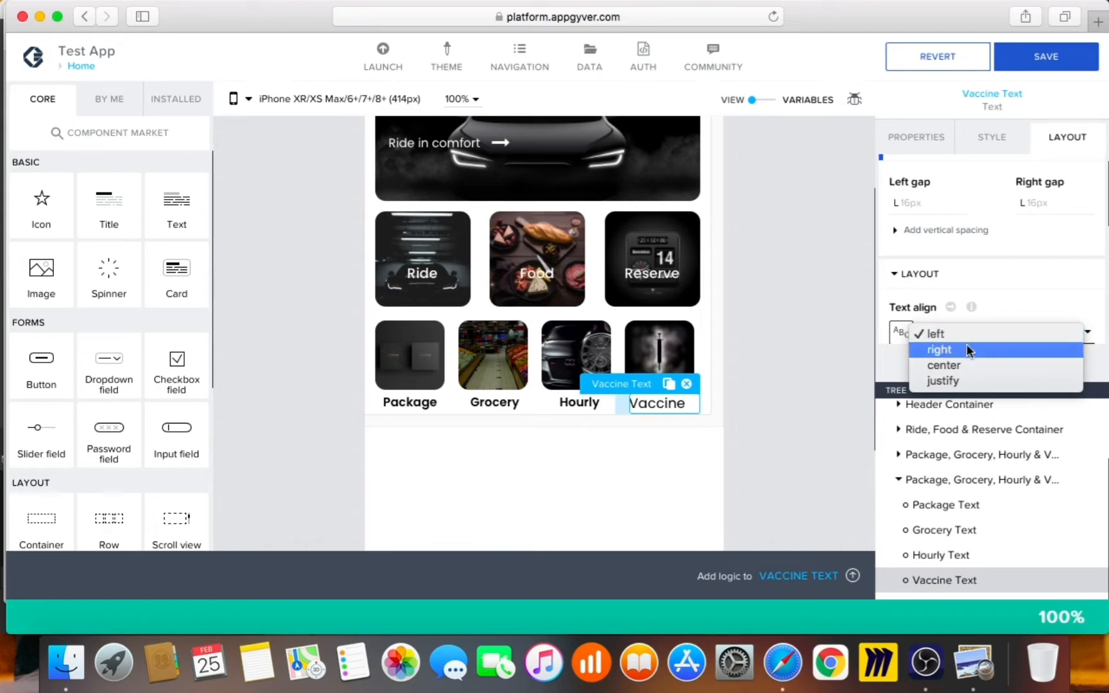
click(1004, 140)
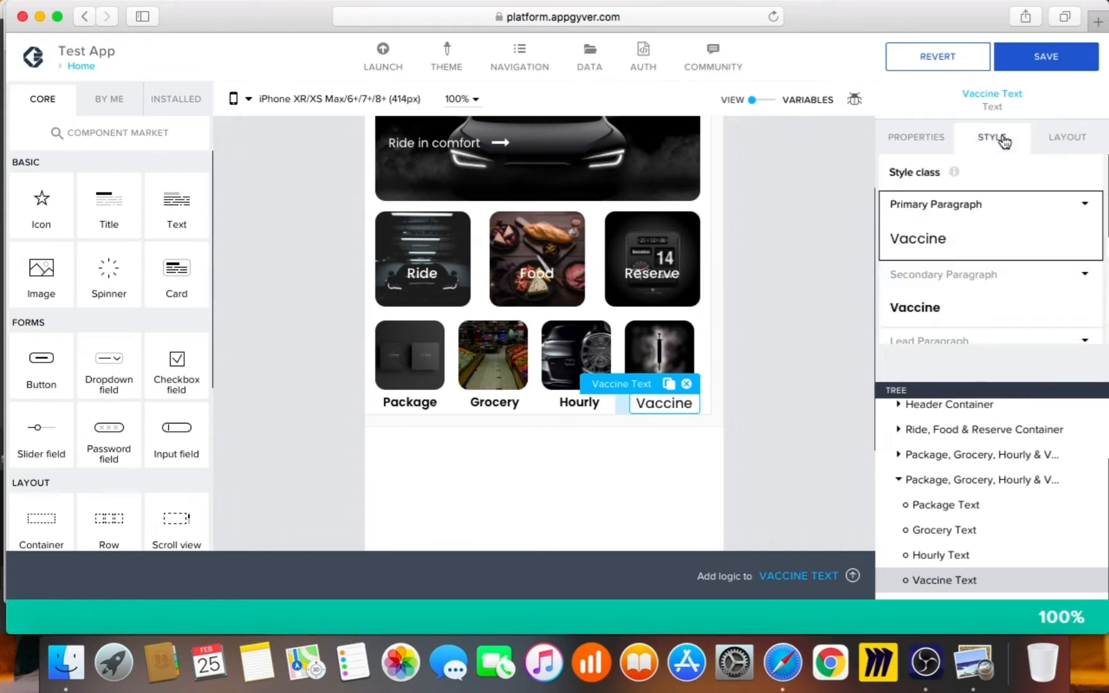
click(1007, 310)
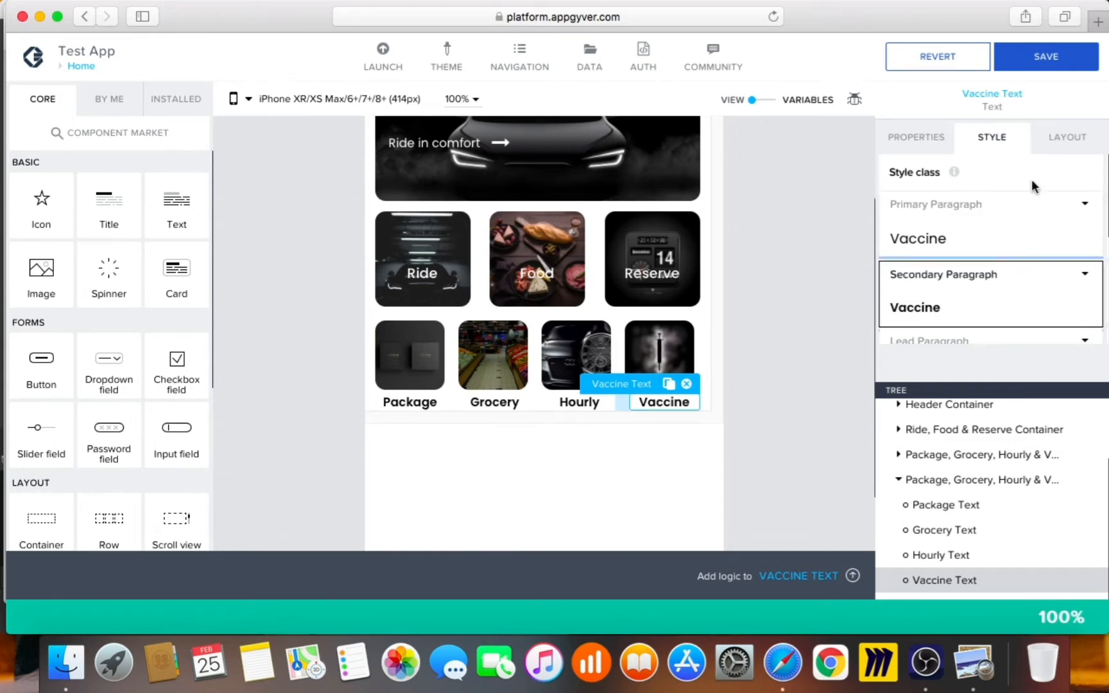
- Save the app and open its launch preview options
key(super+s)
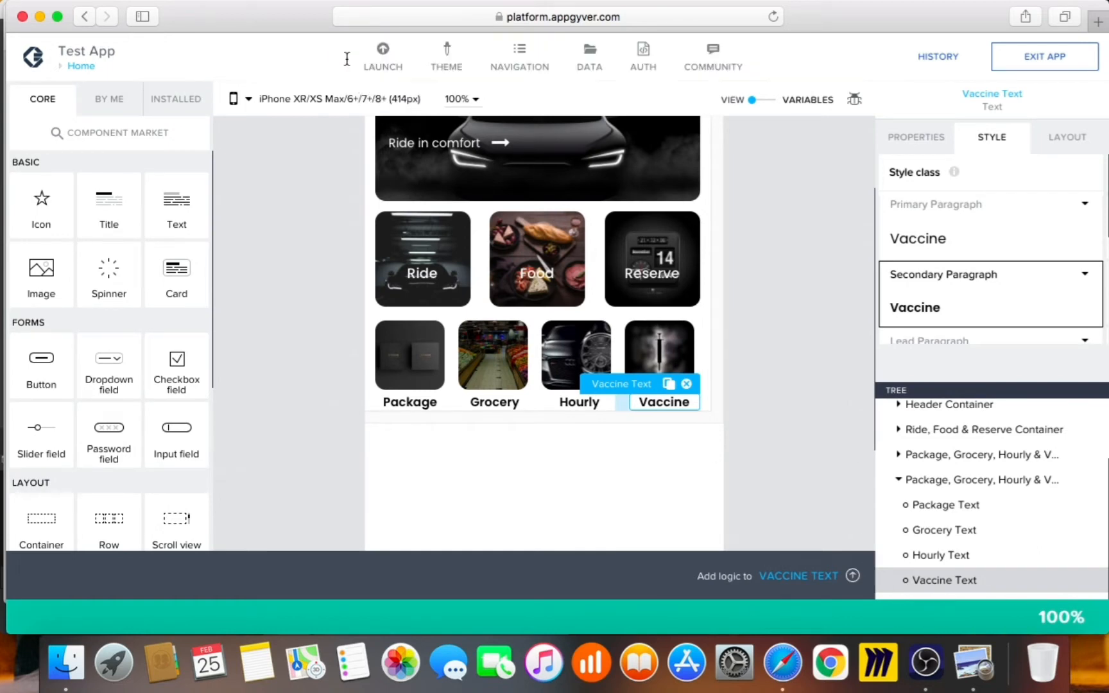
click(390, 67)
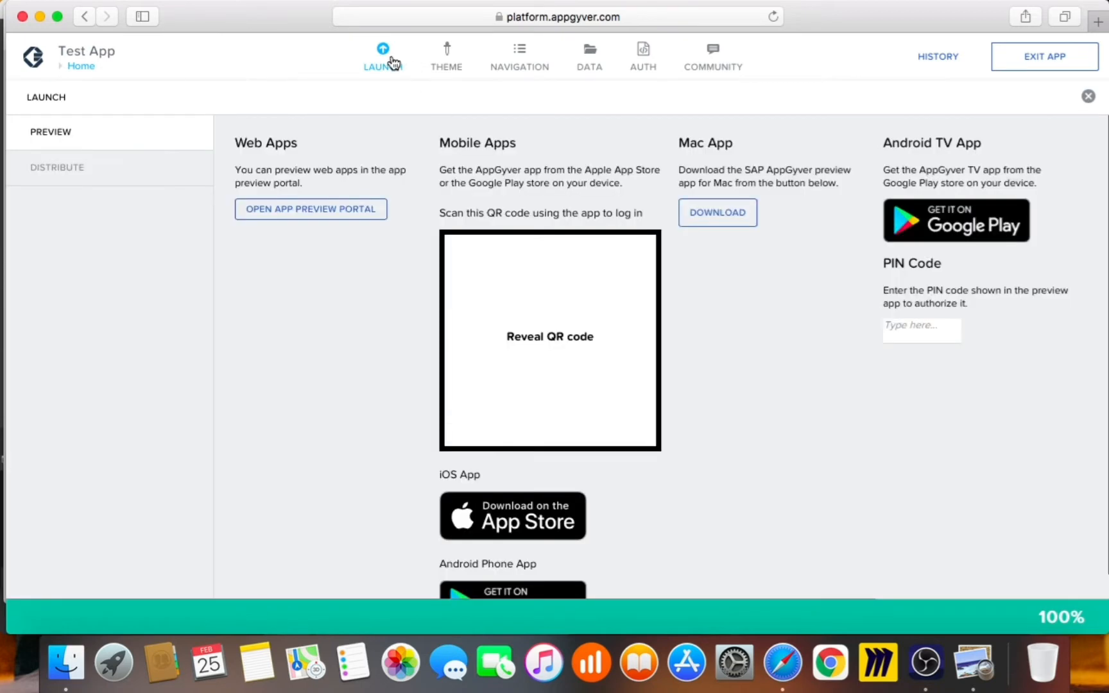
- Open the web app preview portal and narrow its window so it sits beside the editor
click(391, 64)
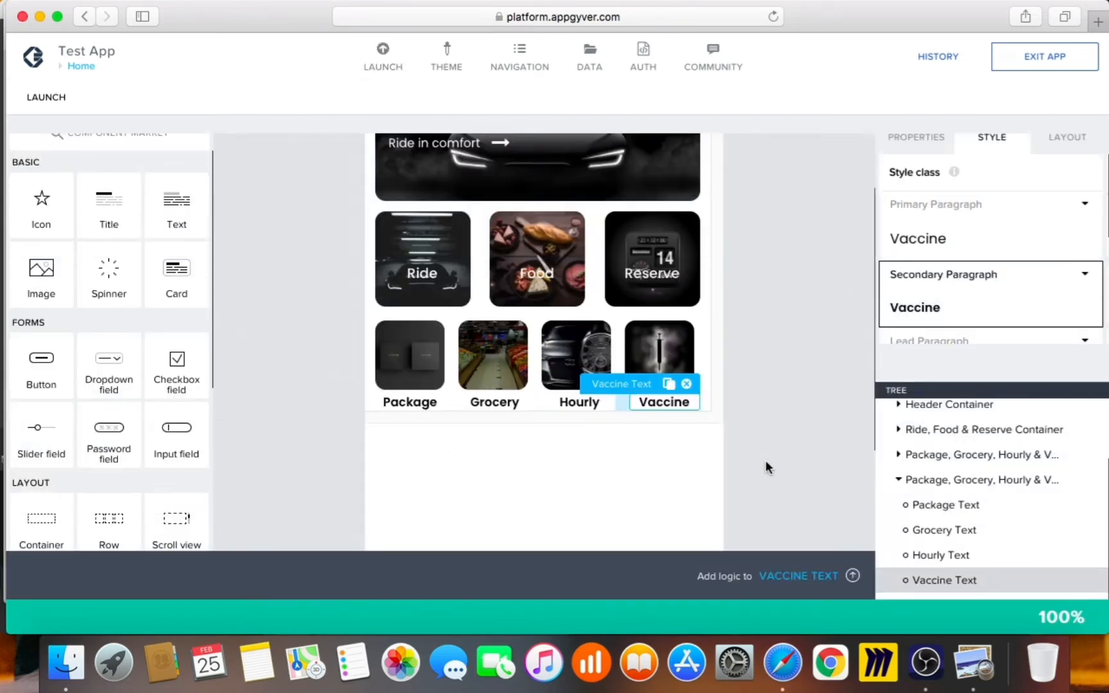
click(381, 65)
click(318, 212)
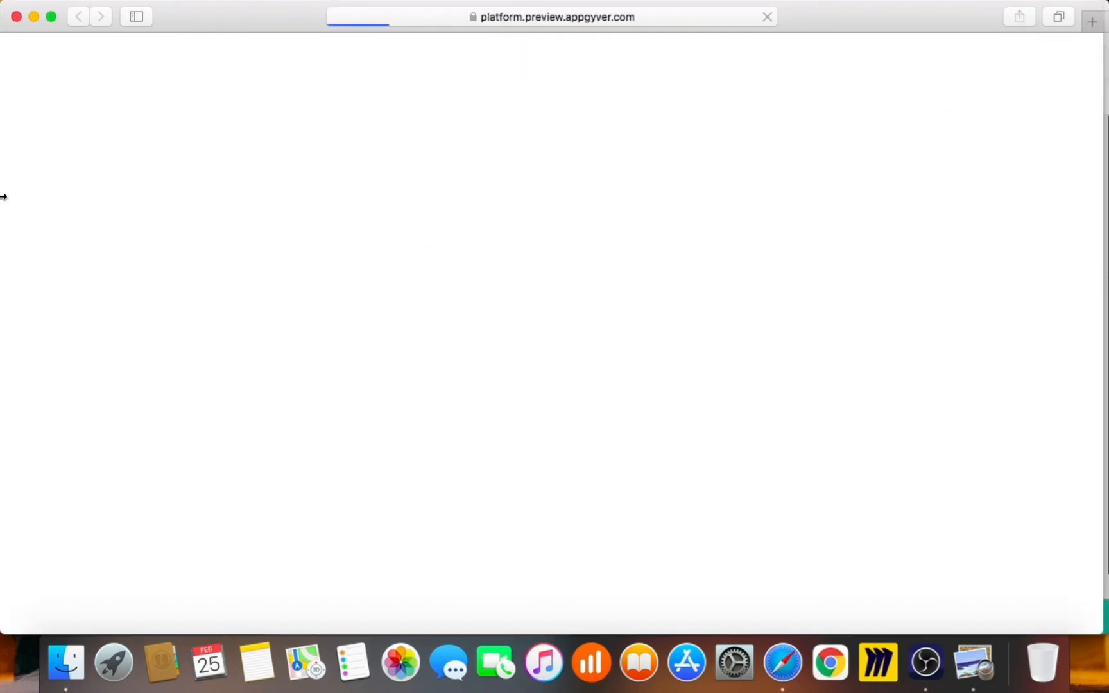
drag(97, 206, 493, 241)
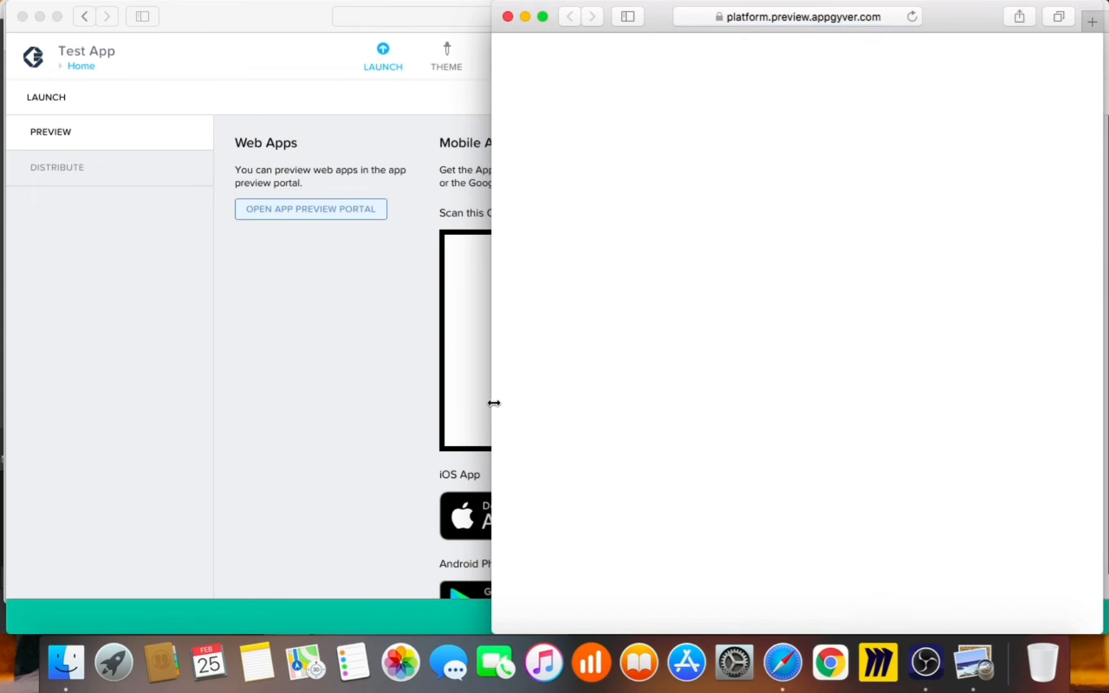
drag(493, 403, 668, 419)
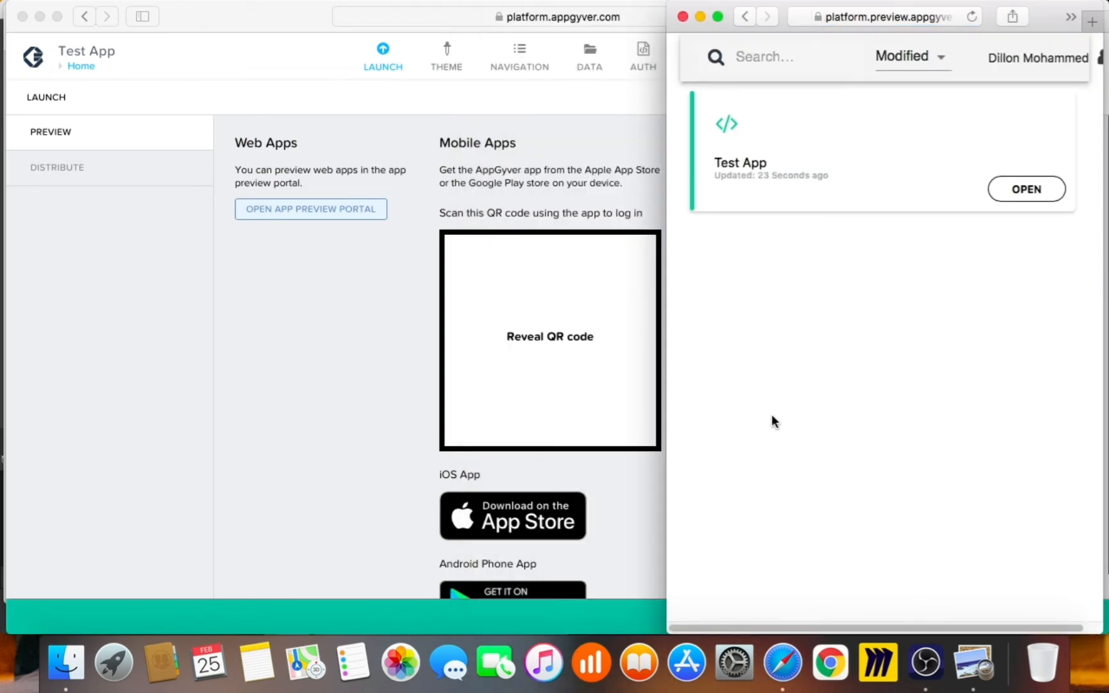
- Launch Test App in the preview portal, widen the window slightly, and compare the home page with the reference screenshot uber app ss.jpg
click(1025, 193)
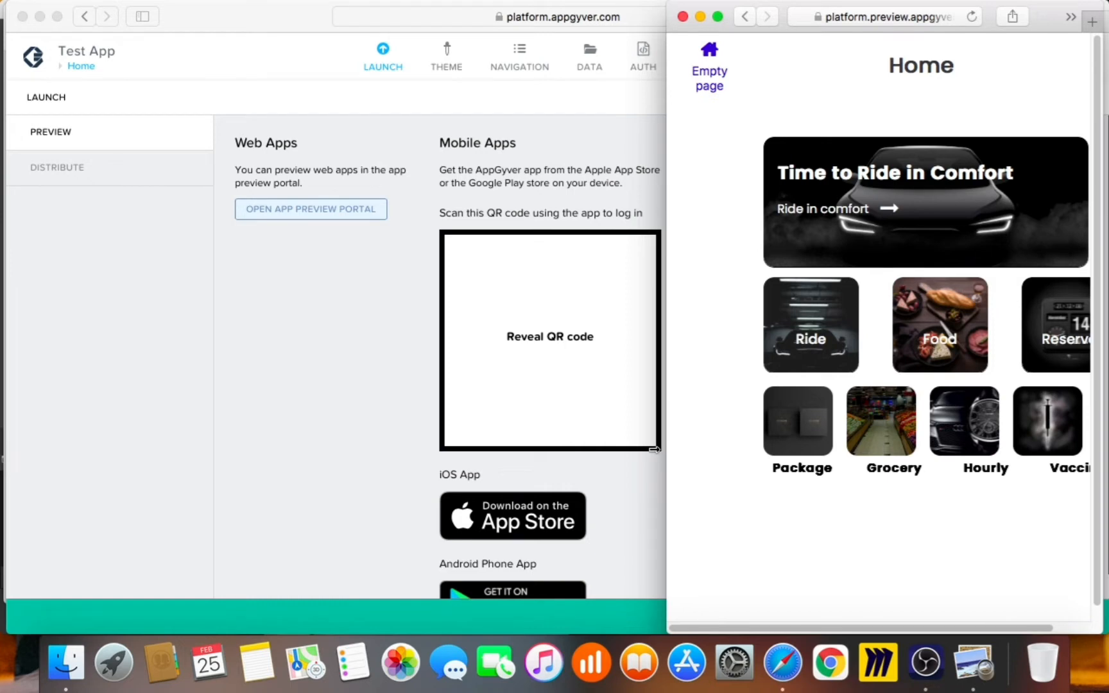
drag(668, 448, 642, 458)
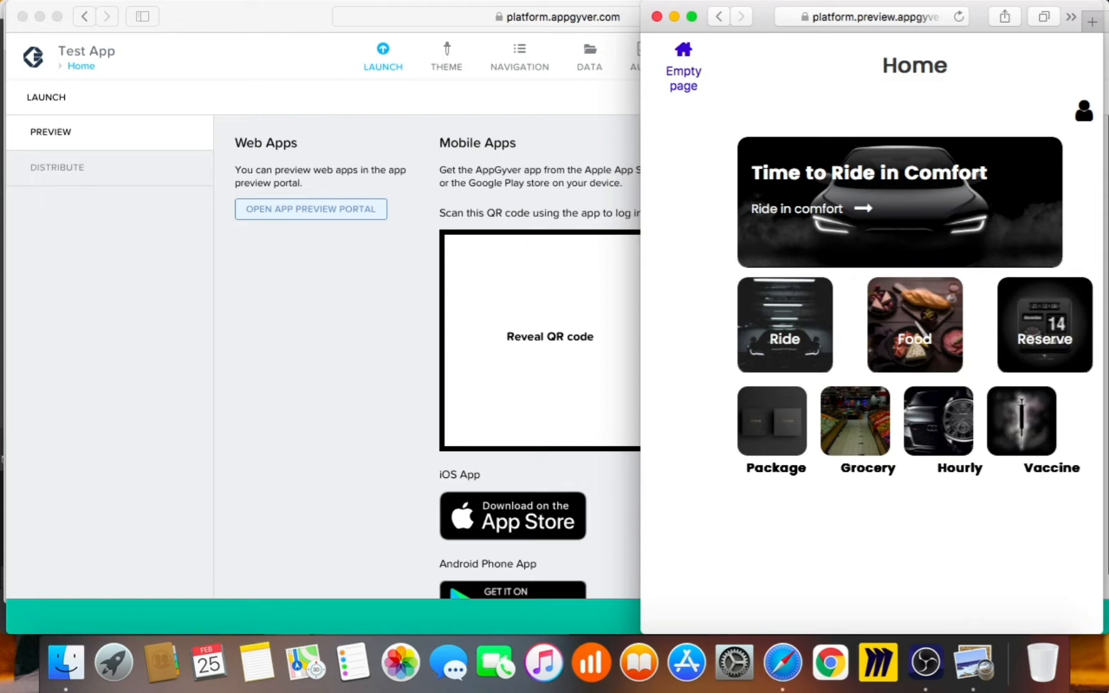
click(974, 662)
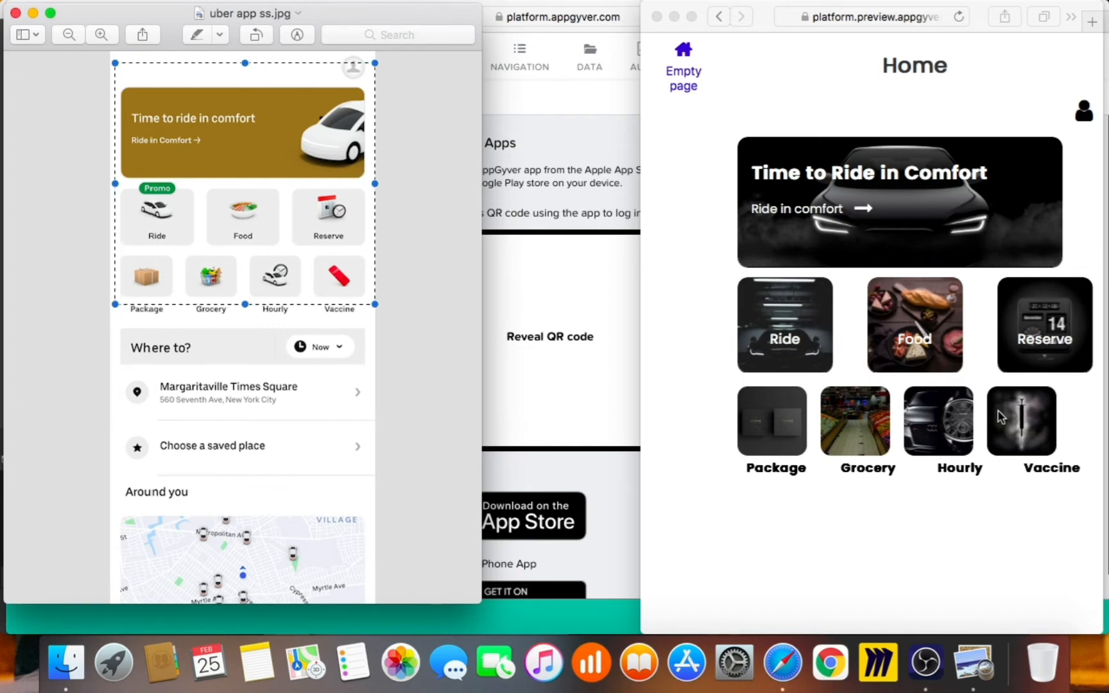
click(590, 153)
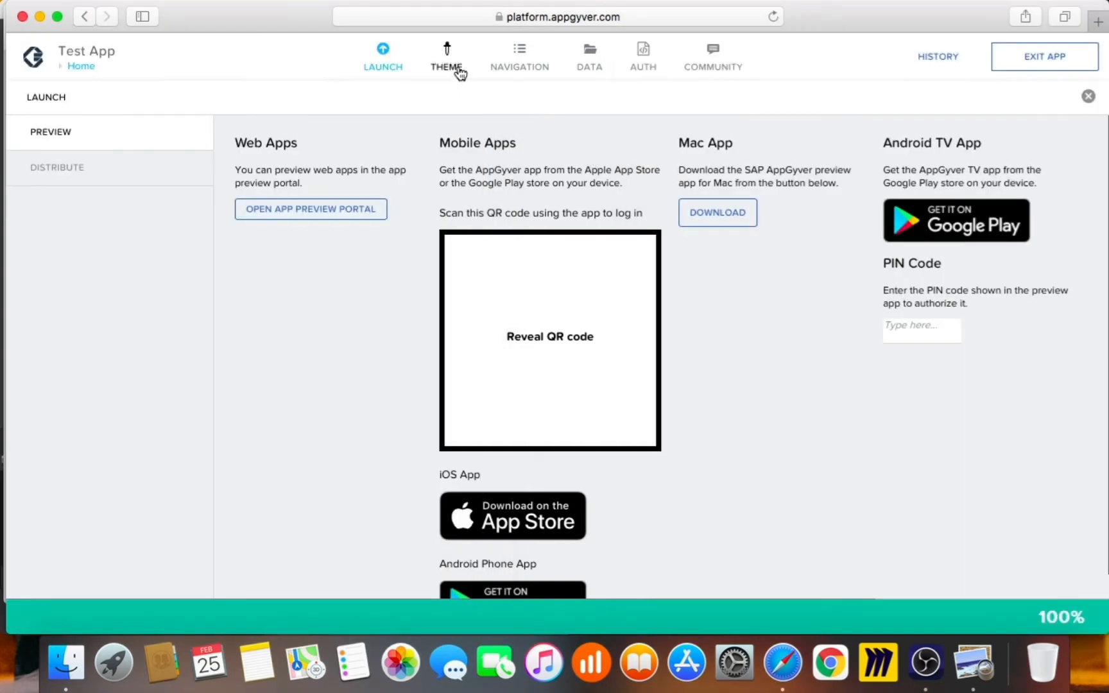
- Return to the page editor and justify the Package, Grocery, Hourly & Vaccine image container with space between its components
click(390, 64)
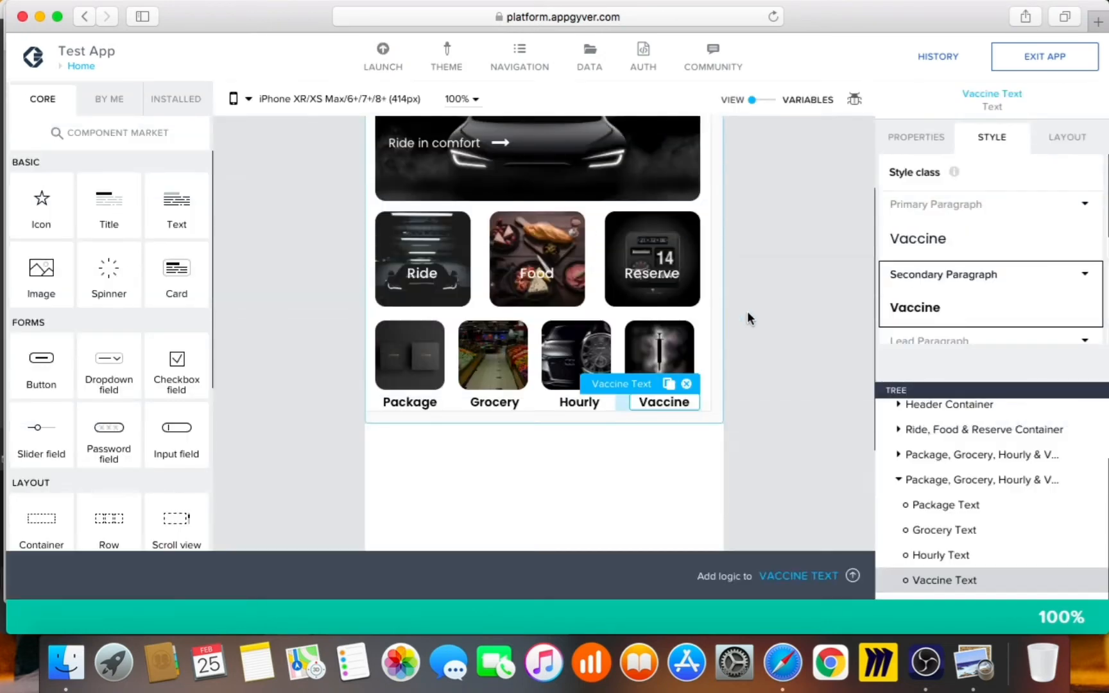
click(540, 363)
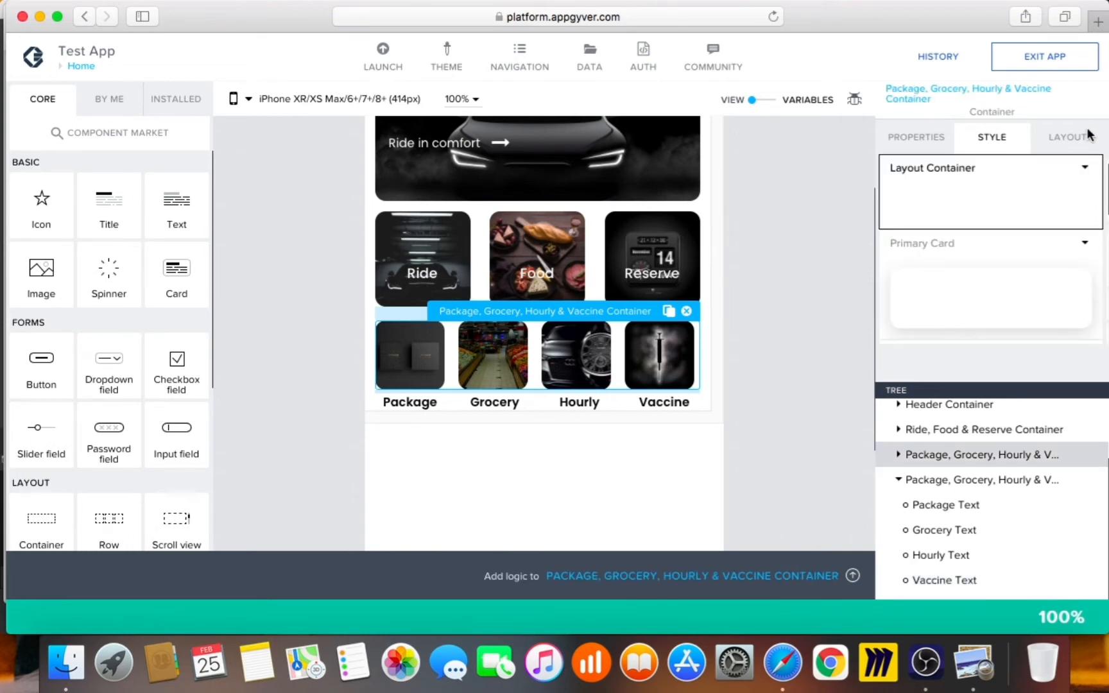
click(1087, 137)
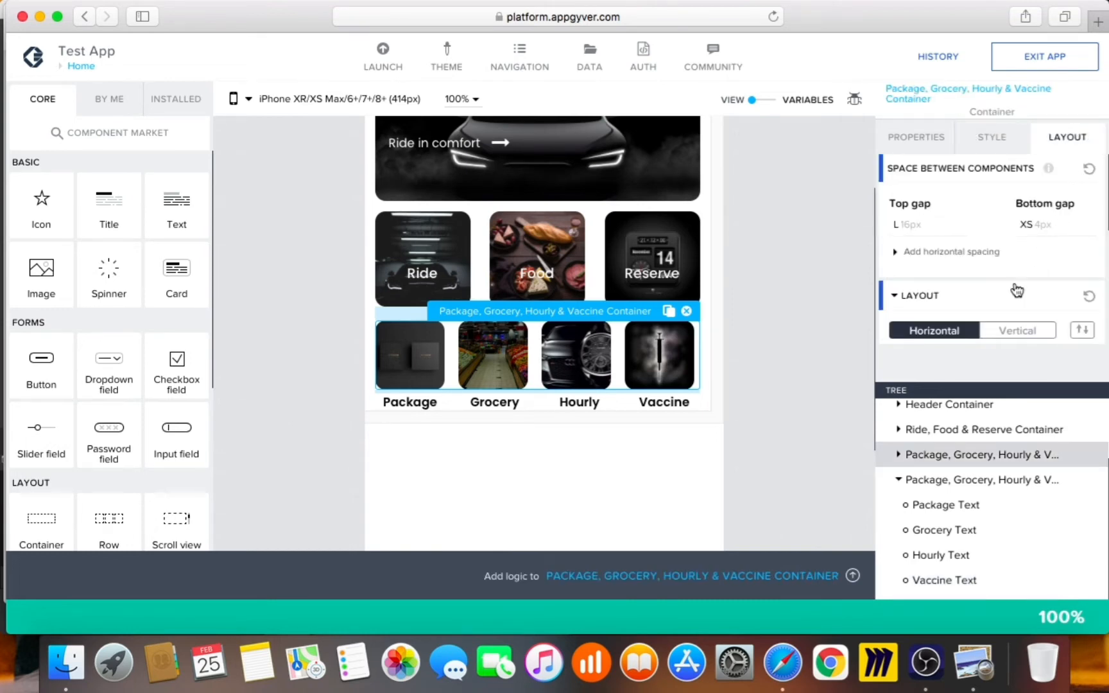
scroll(1018, 292, down, 2)
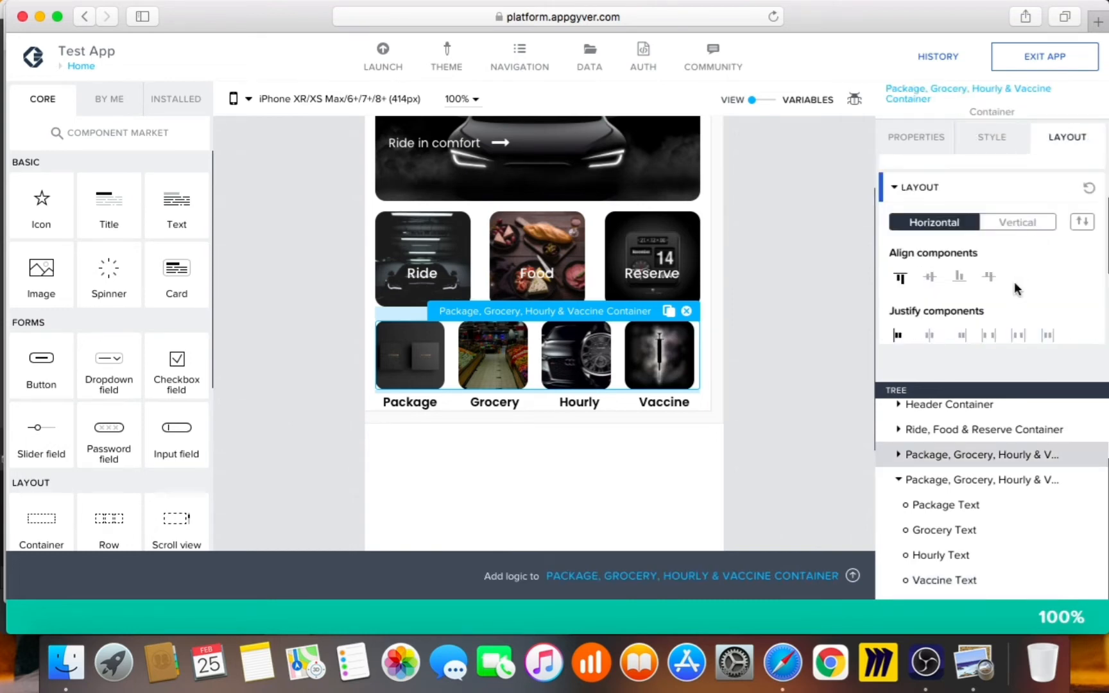
click(989, 337)
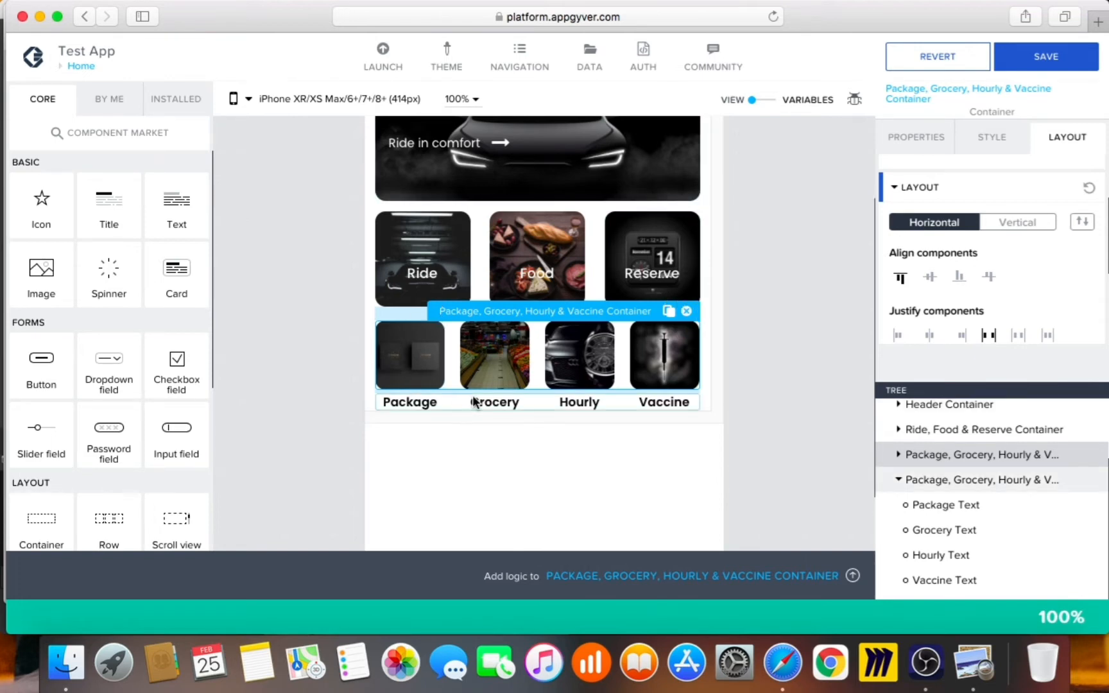
- Justify the Package, Grocery, Hourly & Vaccine Text Container with space between its components and save the app
click(443, 406)
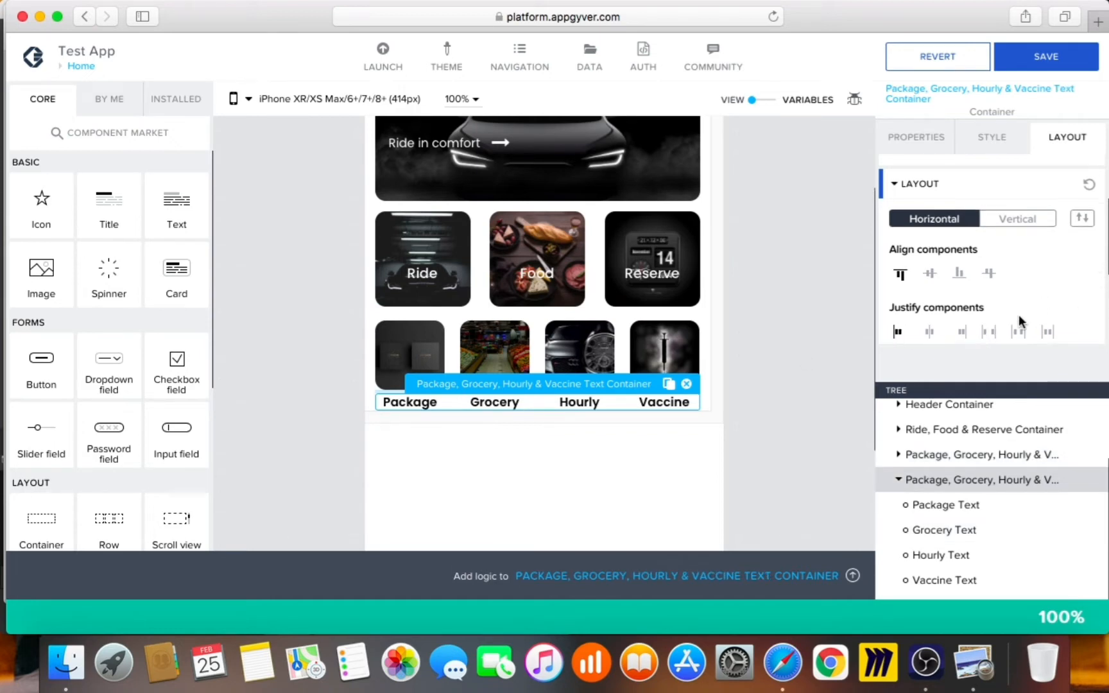
click(989, 333)
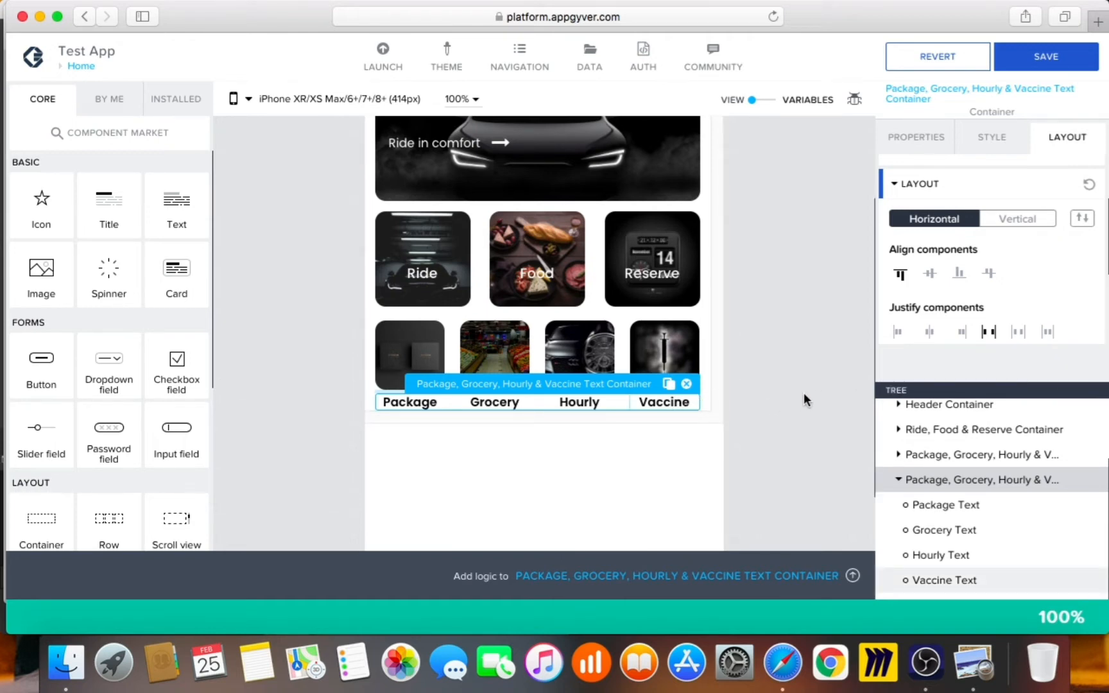
click(1055, 61)
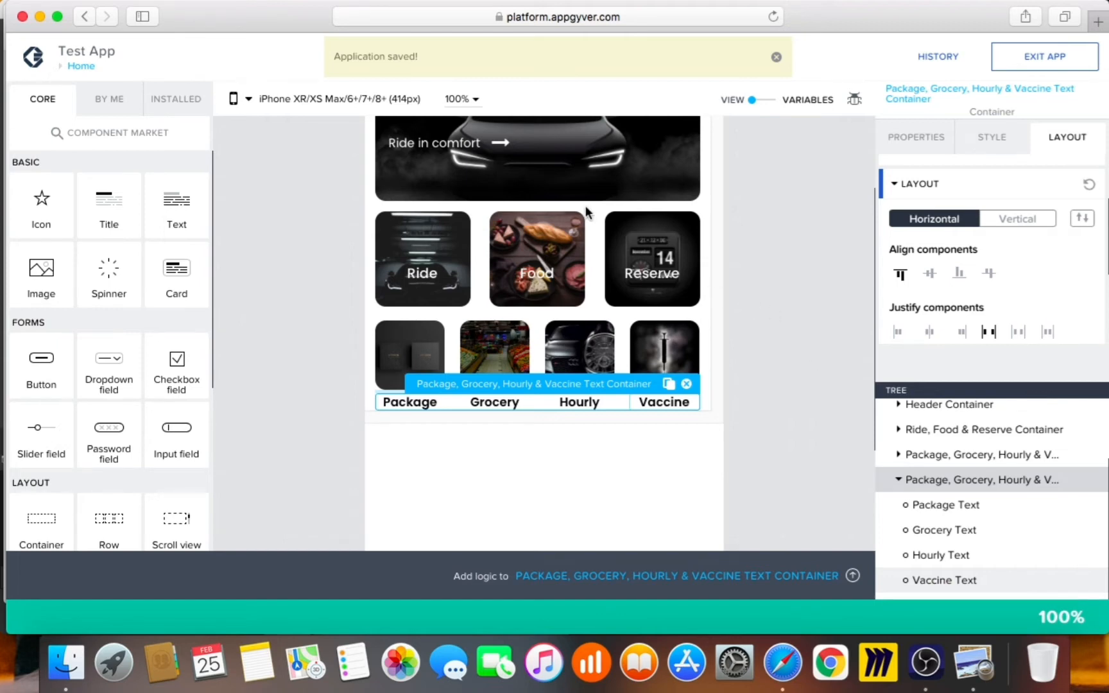
- Switch the Header Container to custom sizing and keep its width option at Grow to width
scroll(654, 231, up, 1)
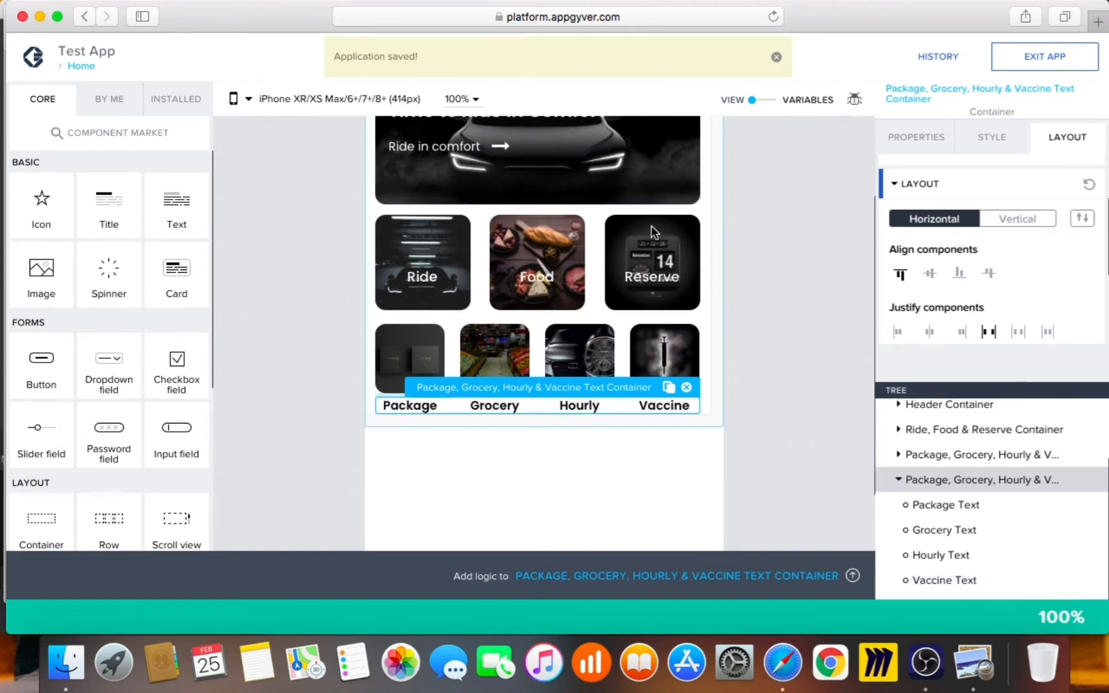
scroll(653, 231, up, 3)
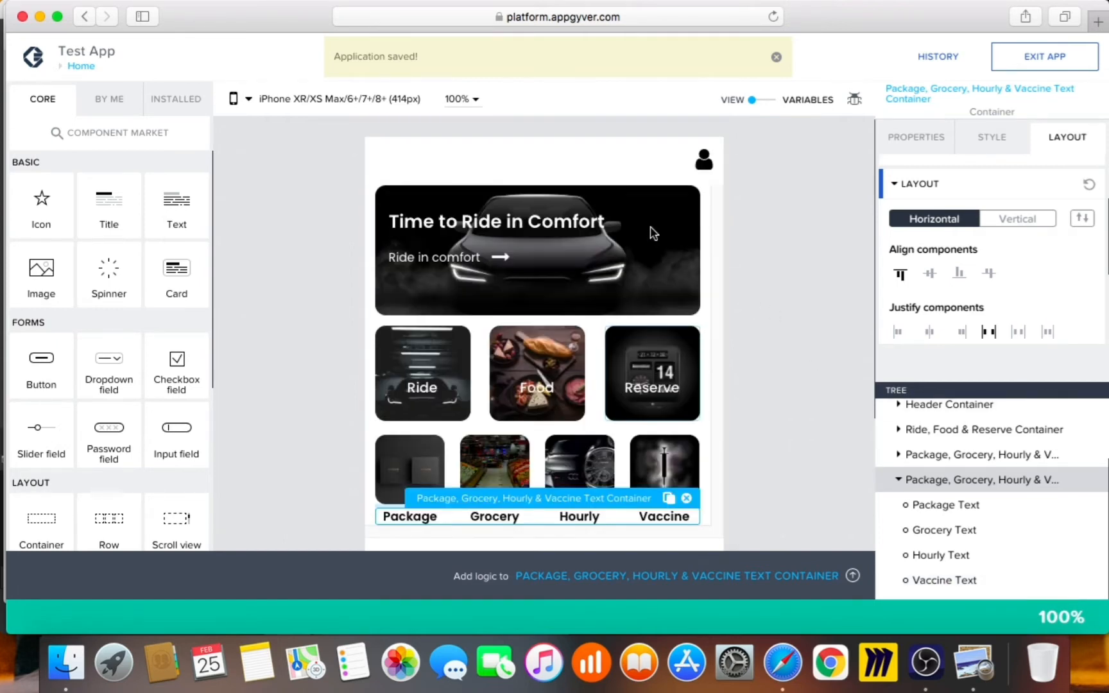
click(636, 291)
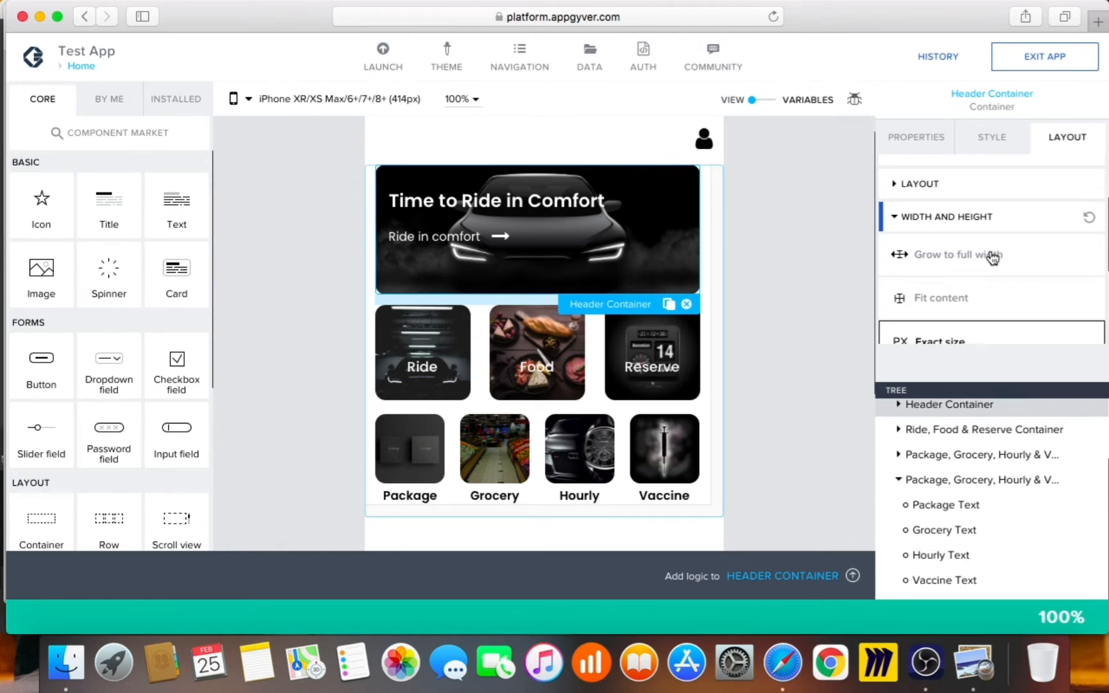
scroll(1021, 289, down, 5)
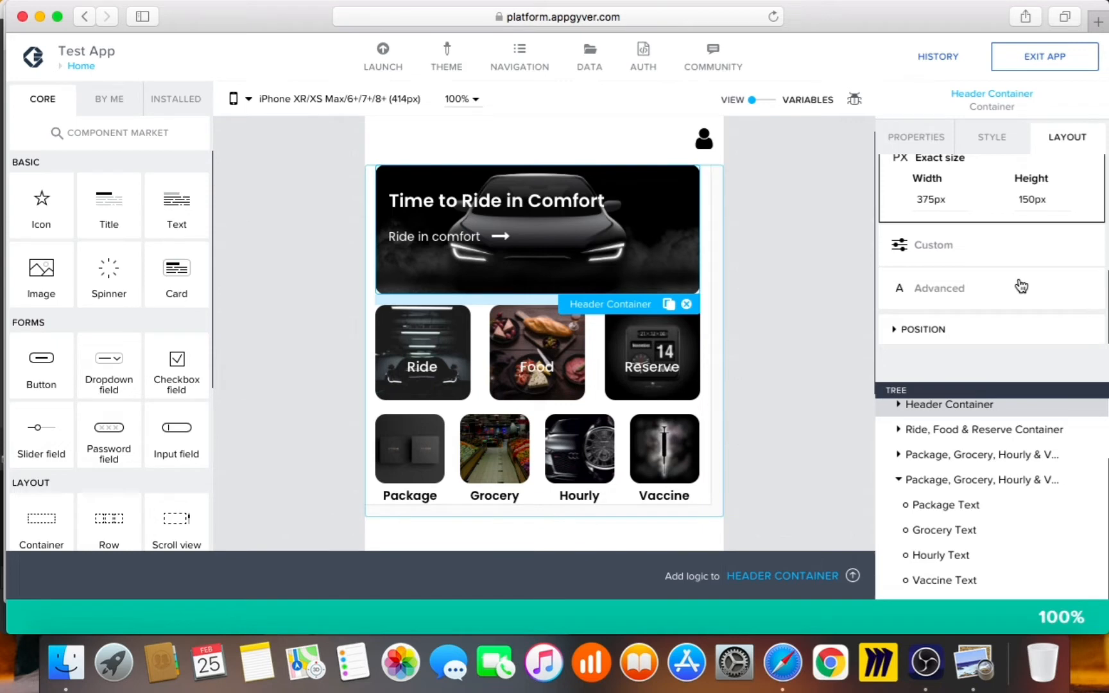
click(1021, 247)
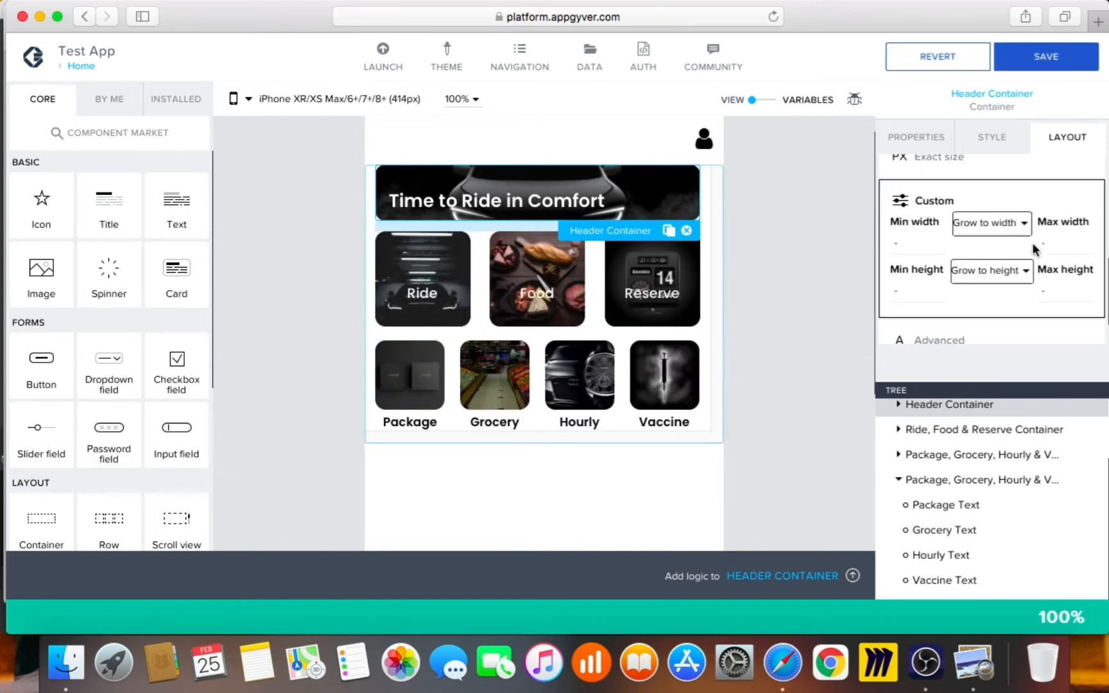
click(1010, 224)
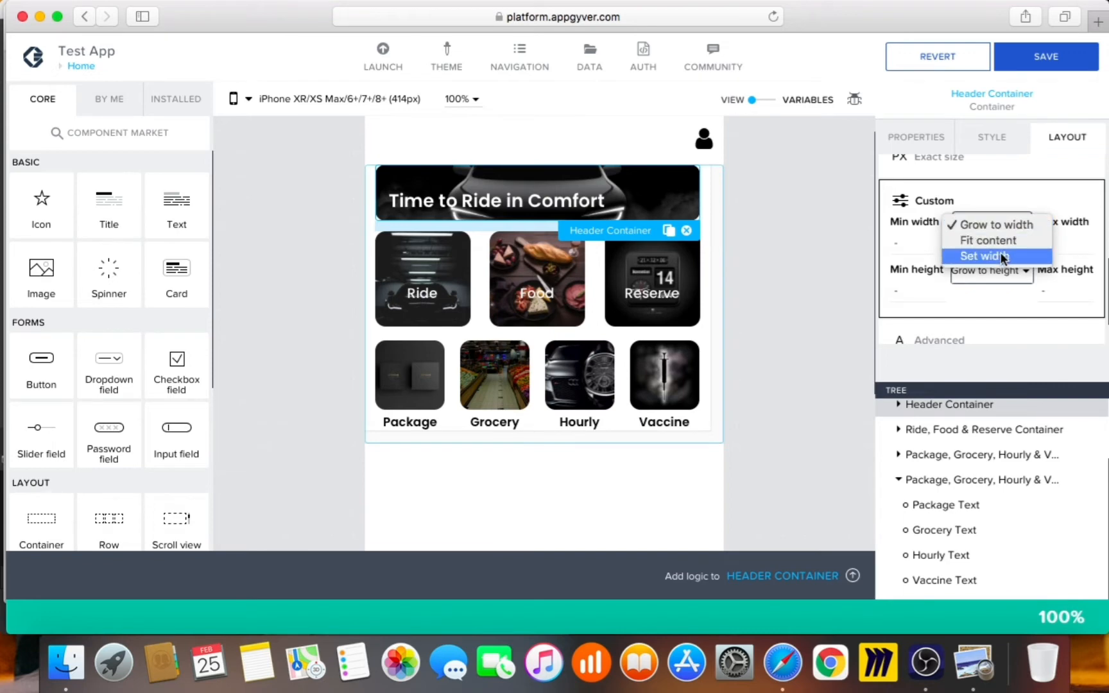
click(1027, 194)
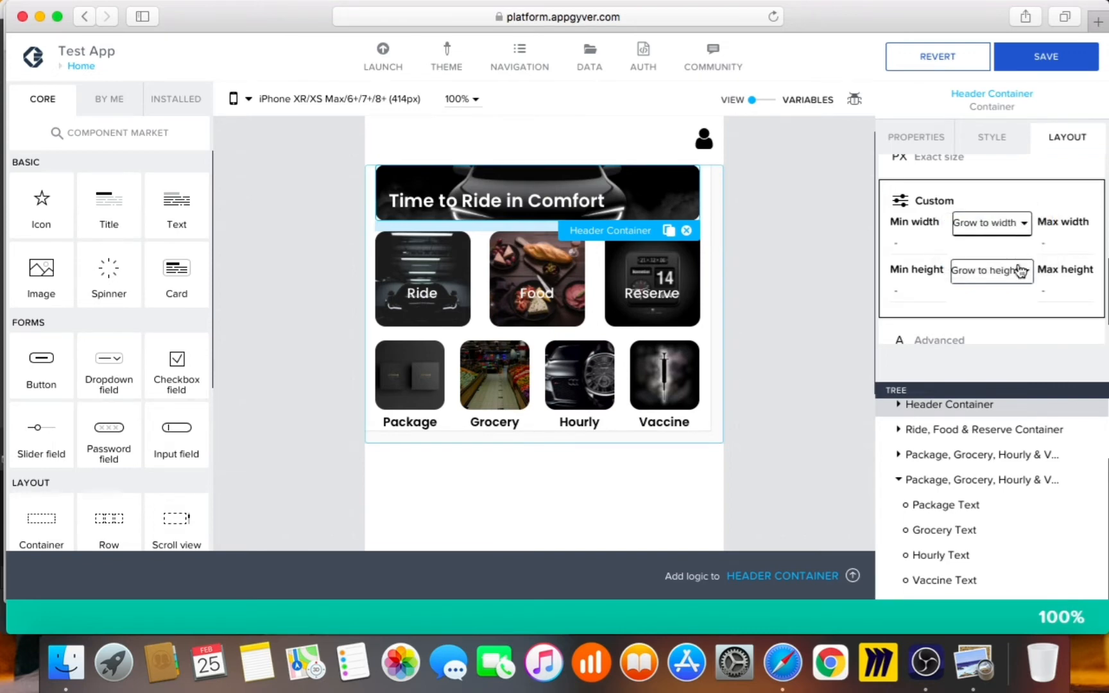
- Set the Header Container's height to a fixed 150 px and save the app
click(1017, 271)
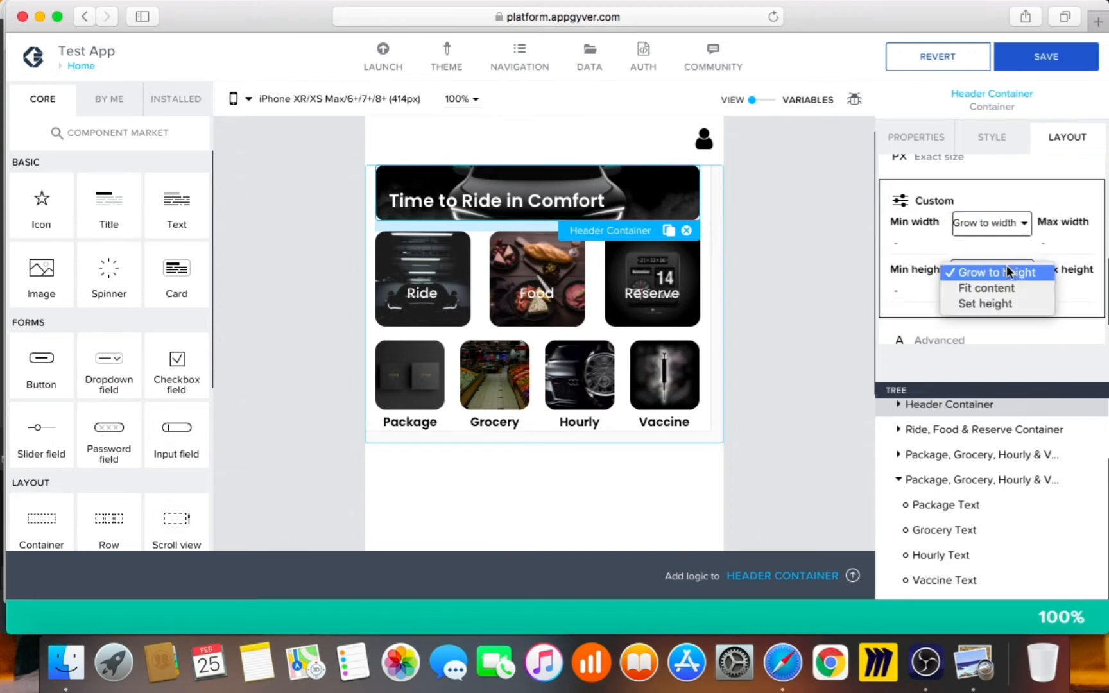
click(1001, 300)
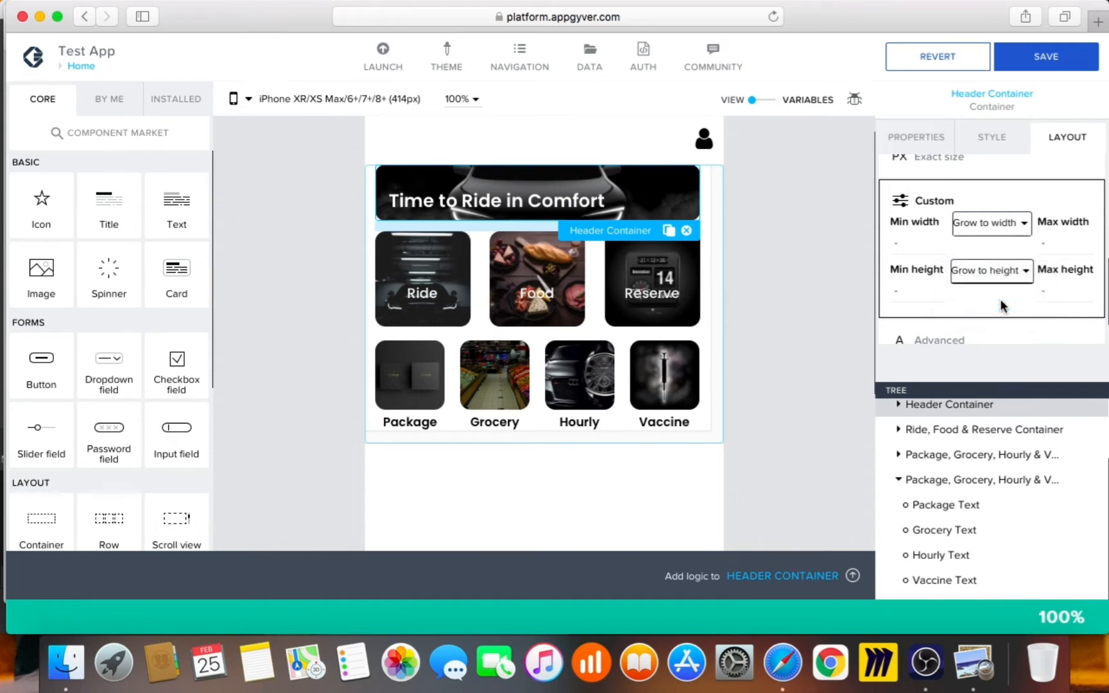
text(150)
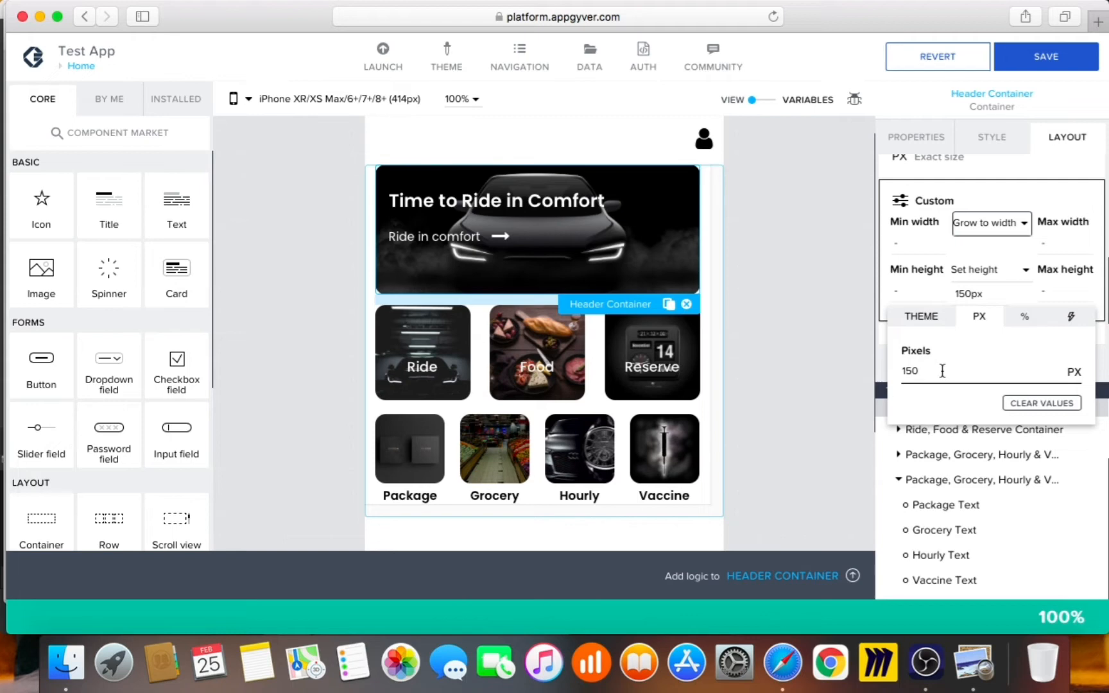
click(824, 327)
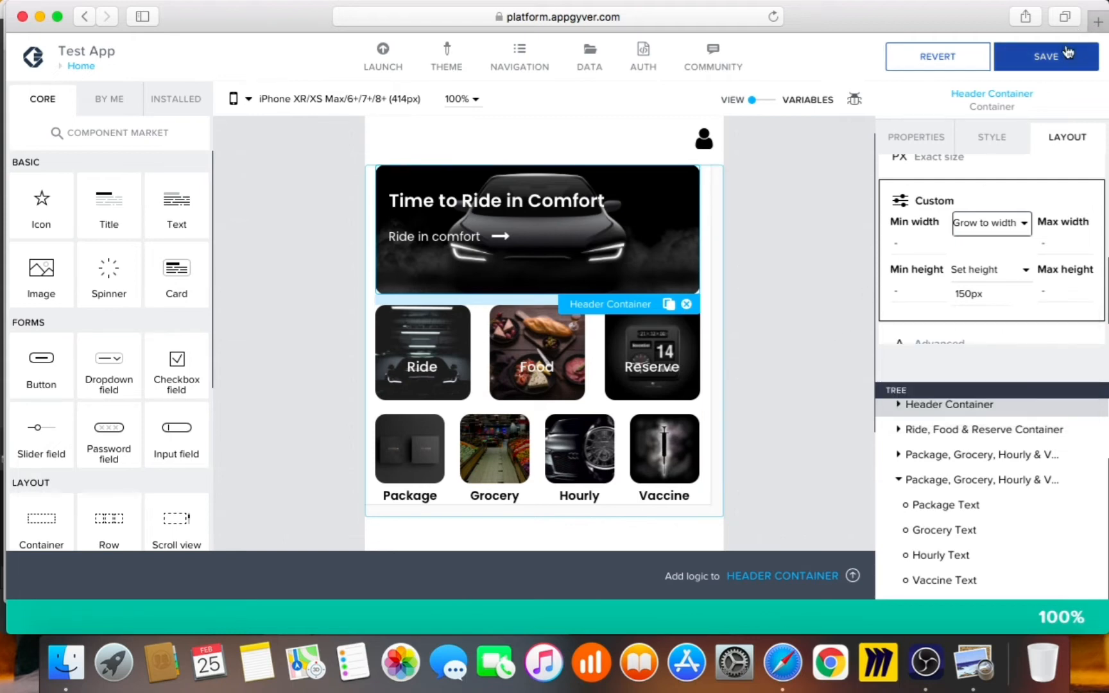
click(1066, 54)
- Check the updated home page in the preview window against the reference screenshot and return to the editor
right_click(784, 661)
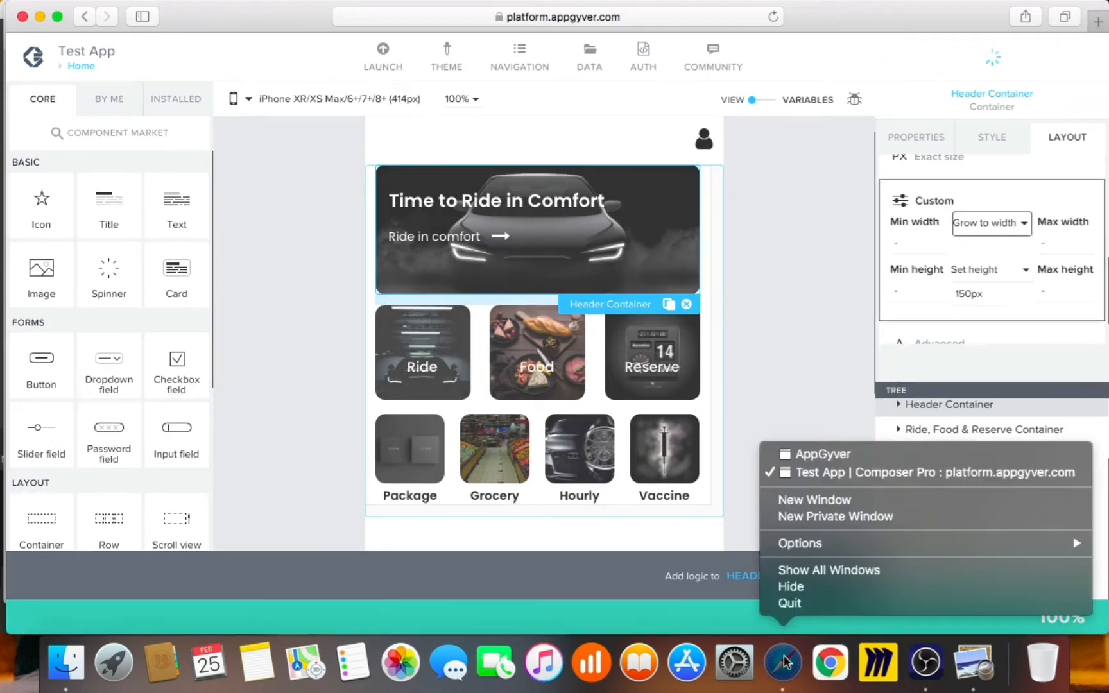
click(803, 457)
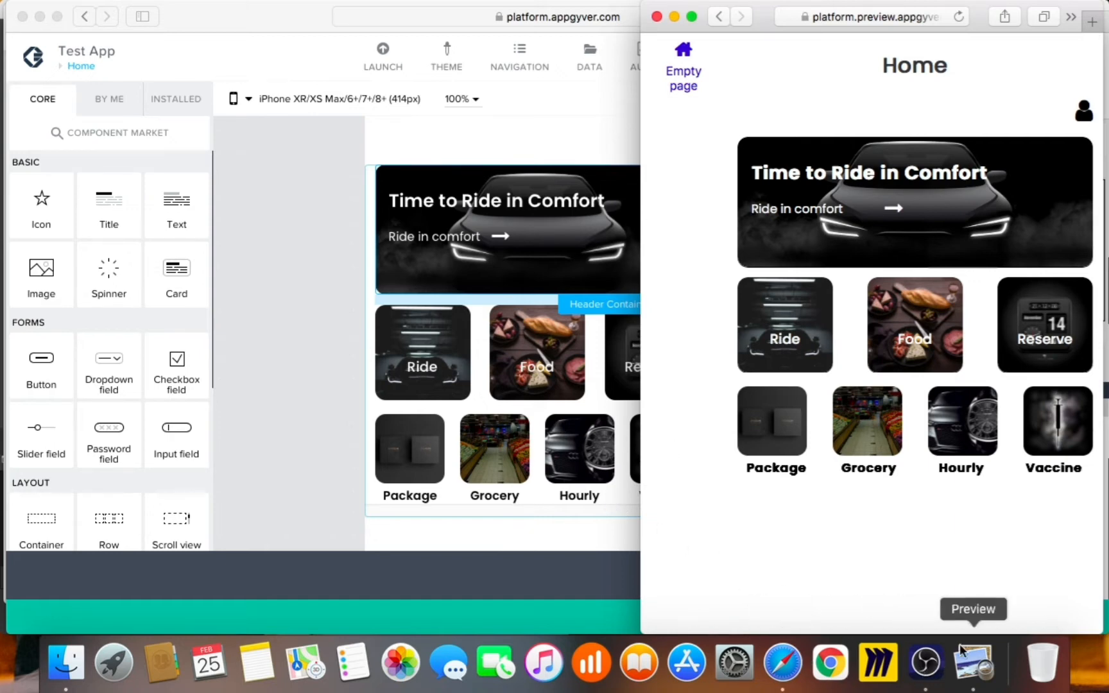
click(974, 663)
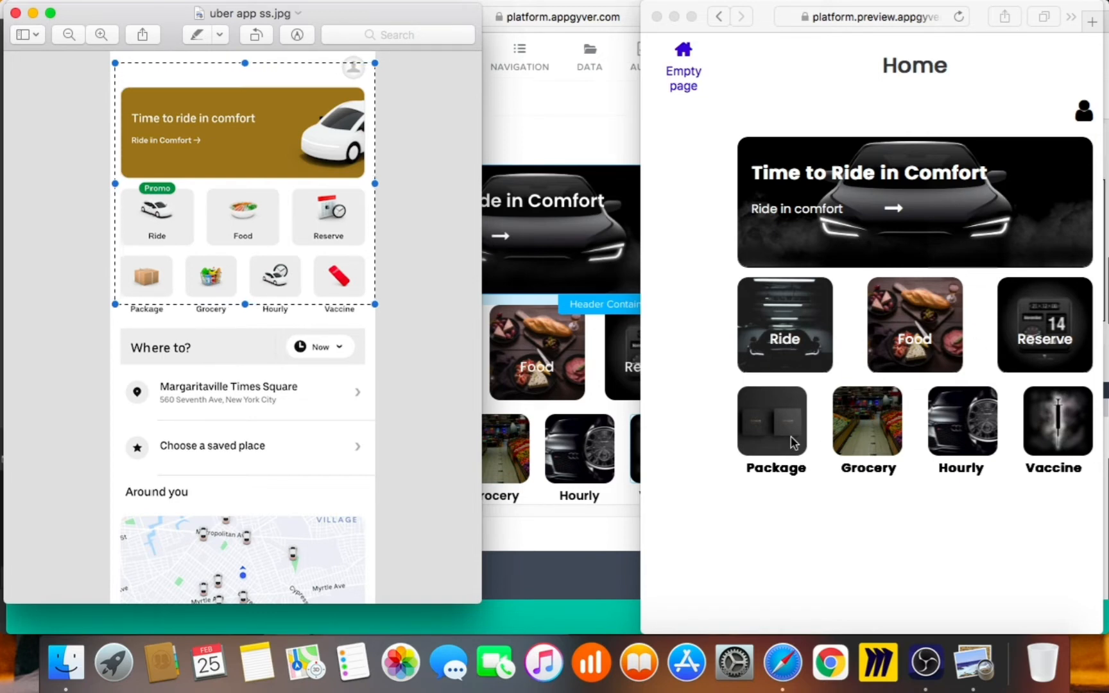
click(599, 443)
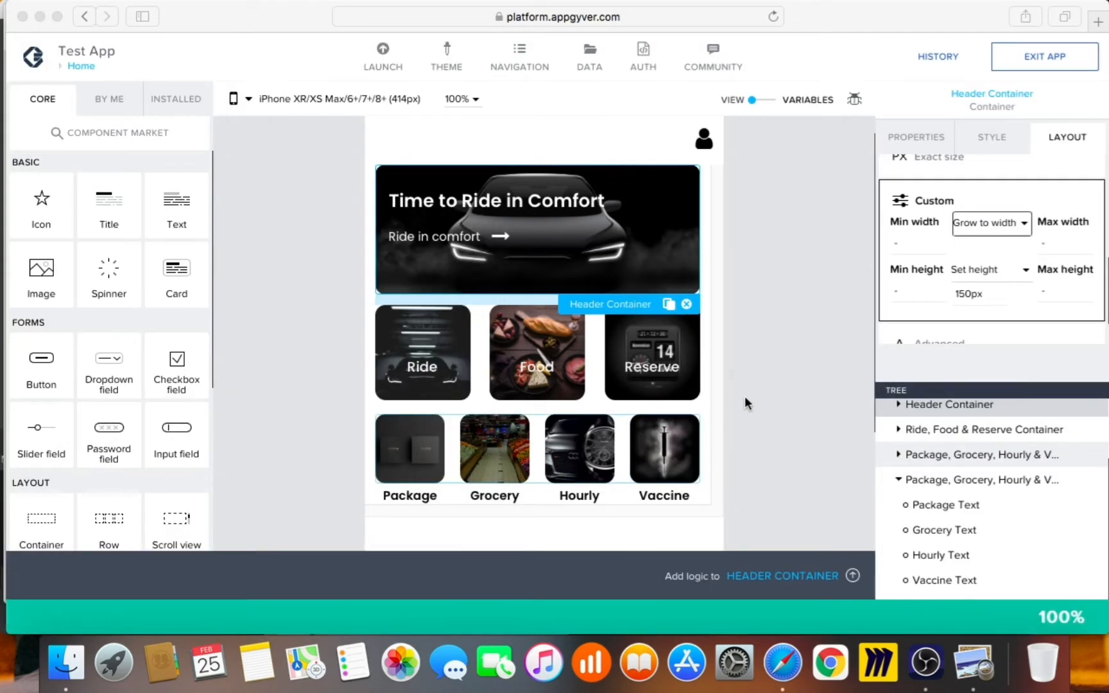
- Edit the Package Text's Secondary Paragraph style and set its font weight to the formula "500"
click(418, 501)
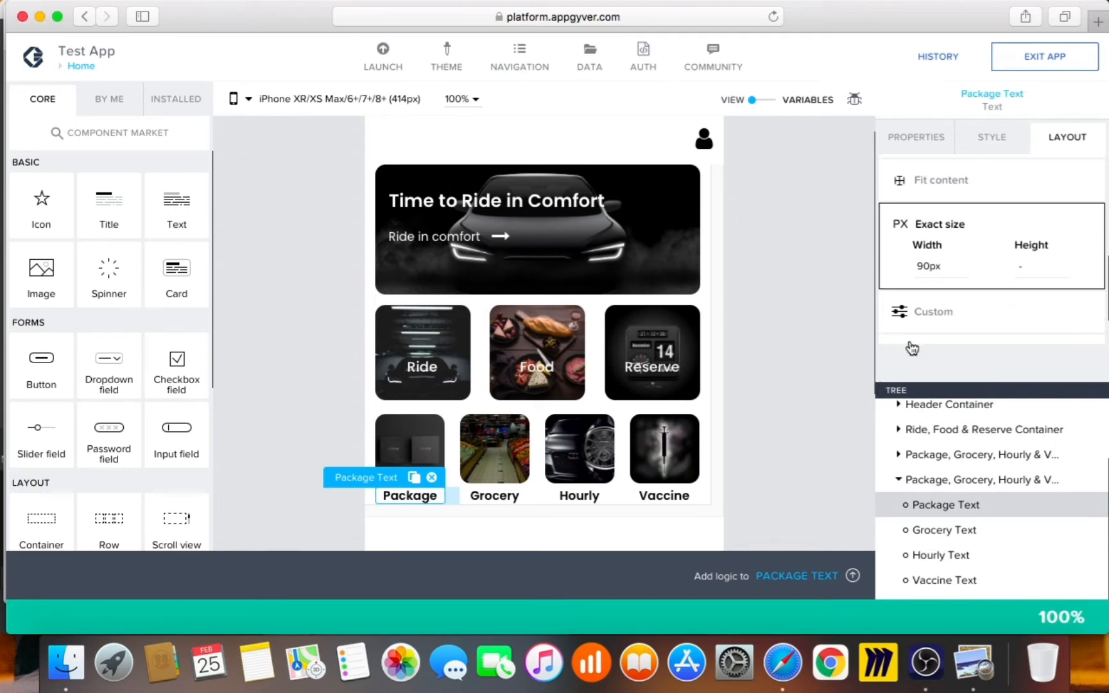
click(993, 144)
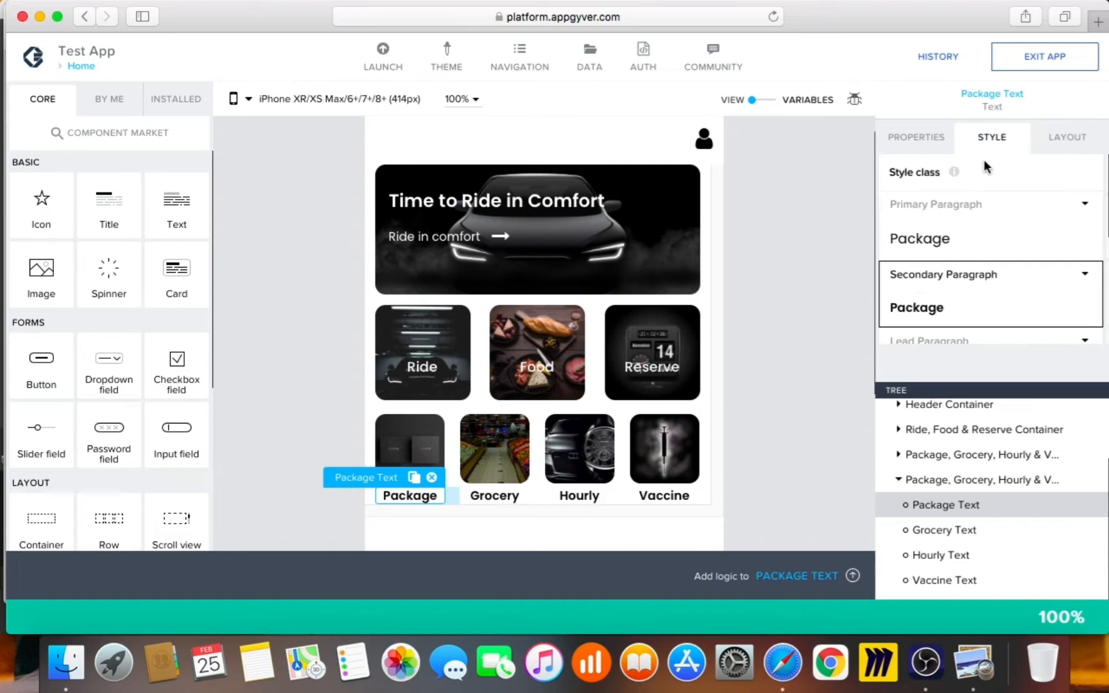
click(1085, 277)
click(1058, 296)
scroll(1010, 276, down, 5)
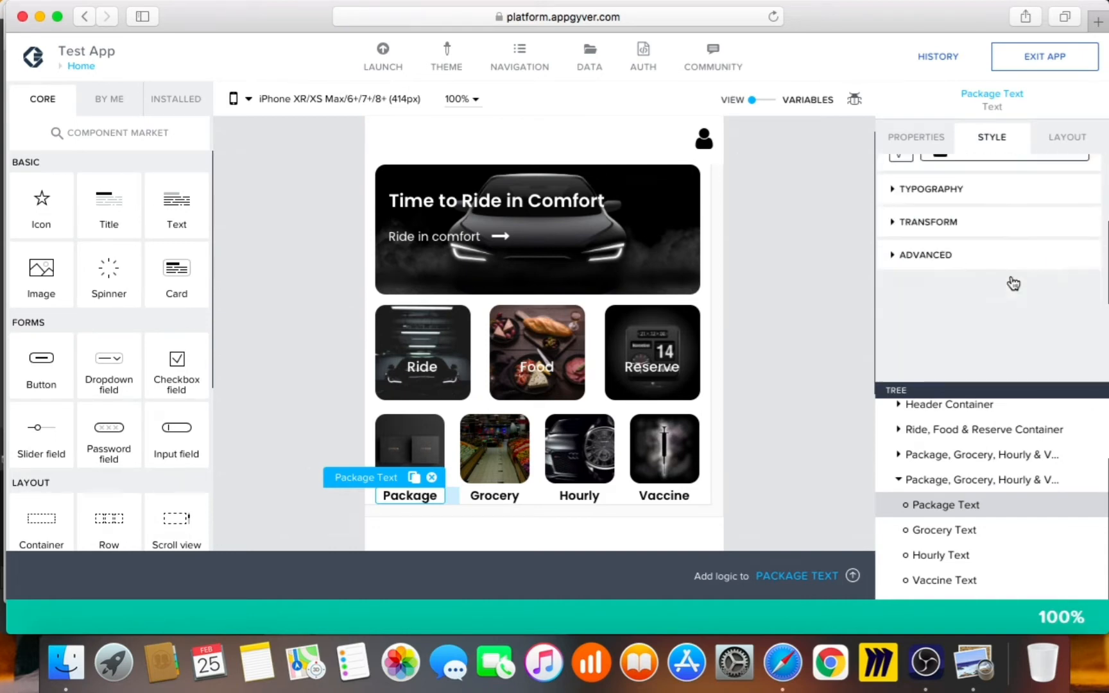
scroll(1012, 278, up, 3)
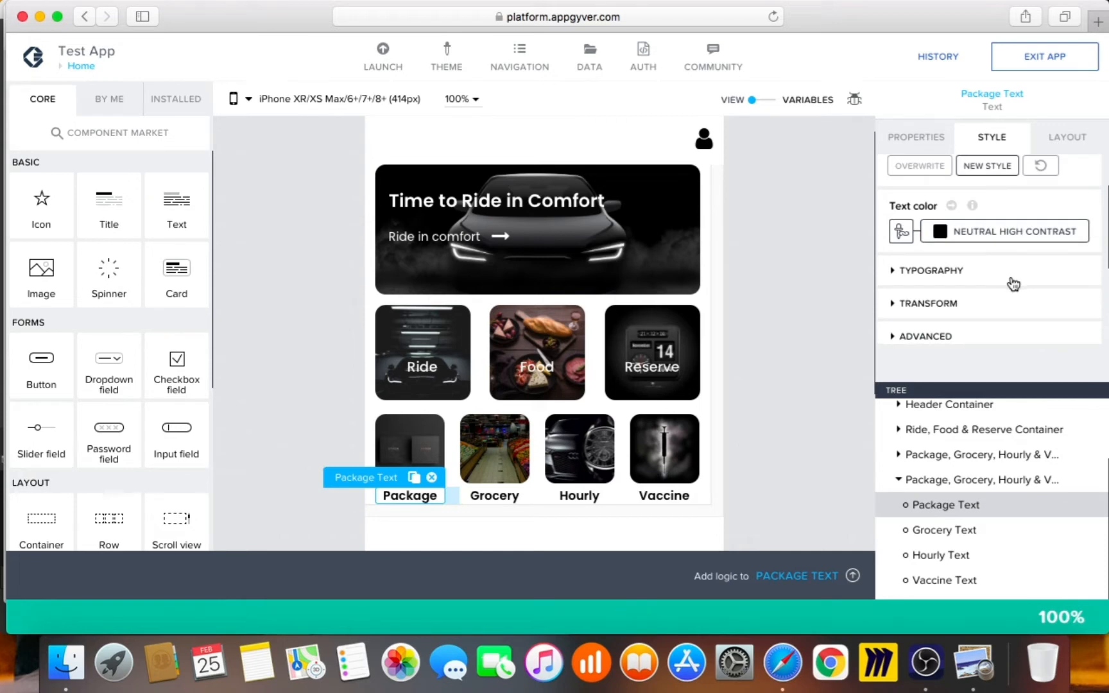
click(1014, 284)
scroll(979, 299, down, 3)
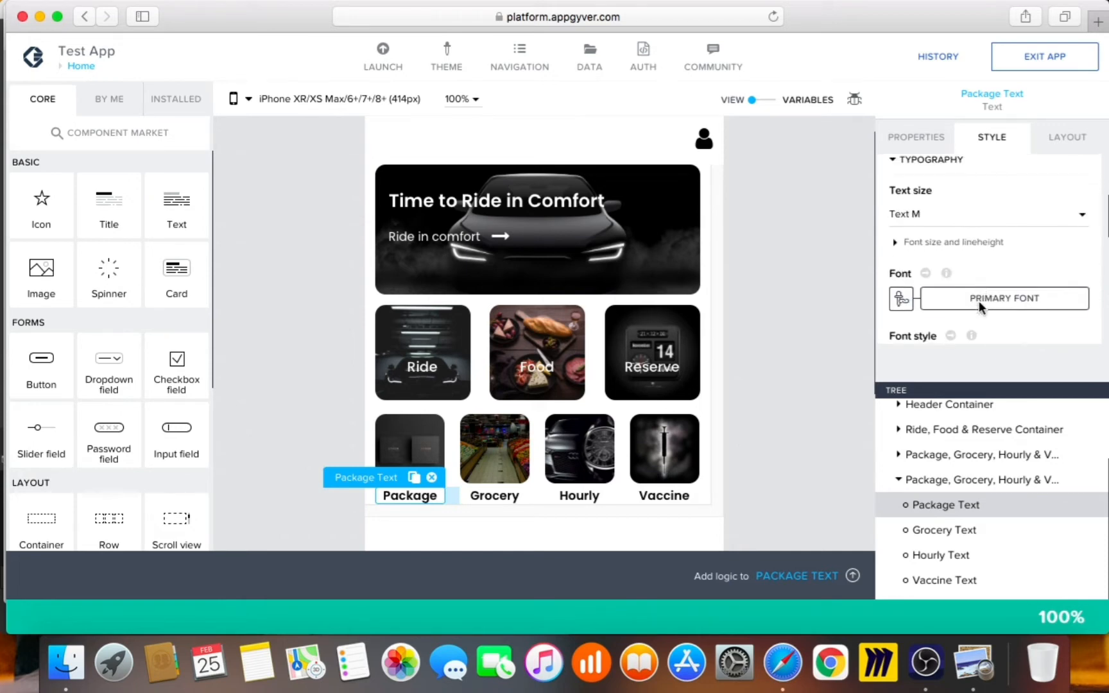
scroll(980, 299, down, 3)
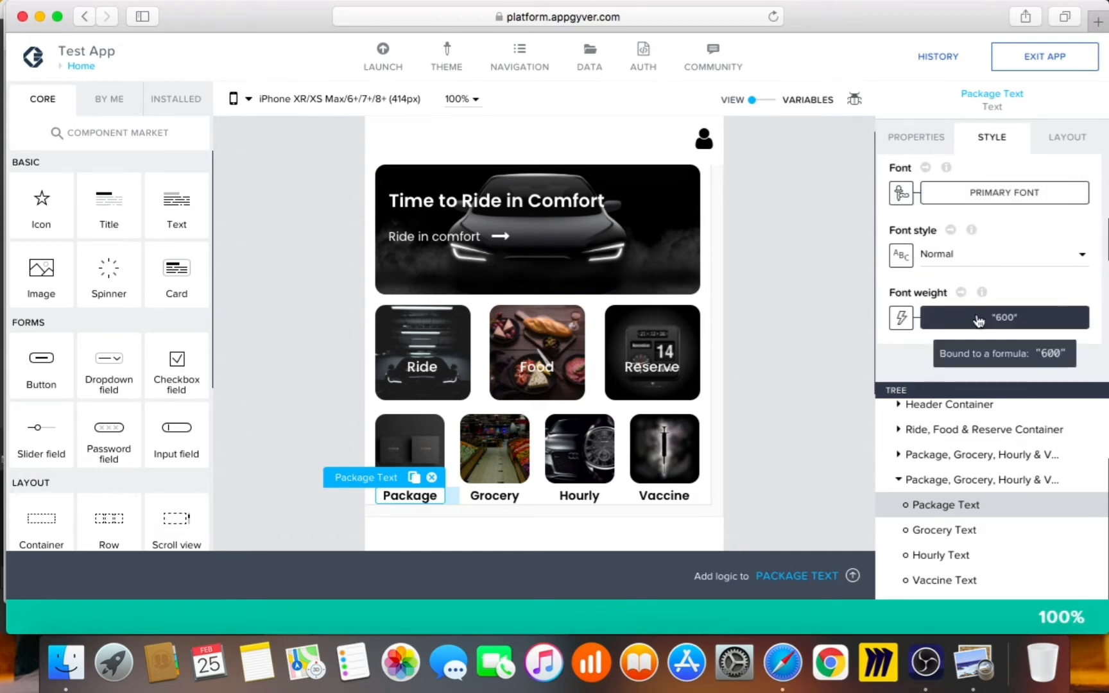
click(901, 317)
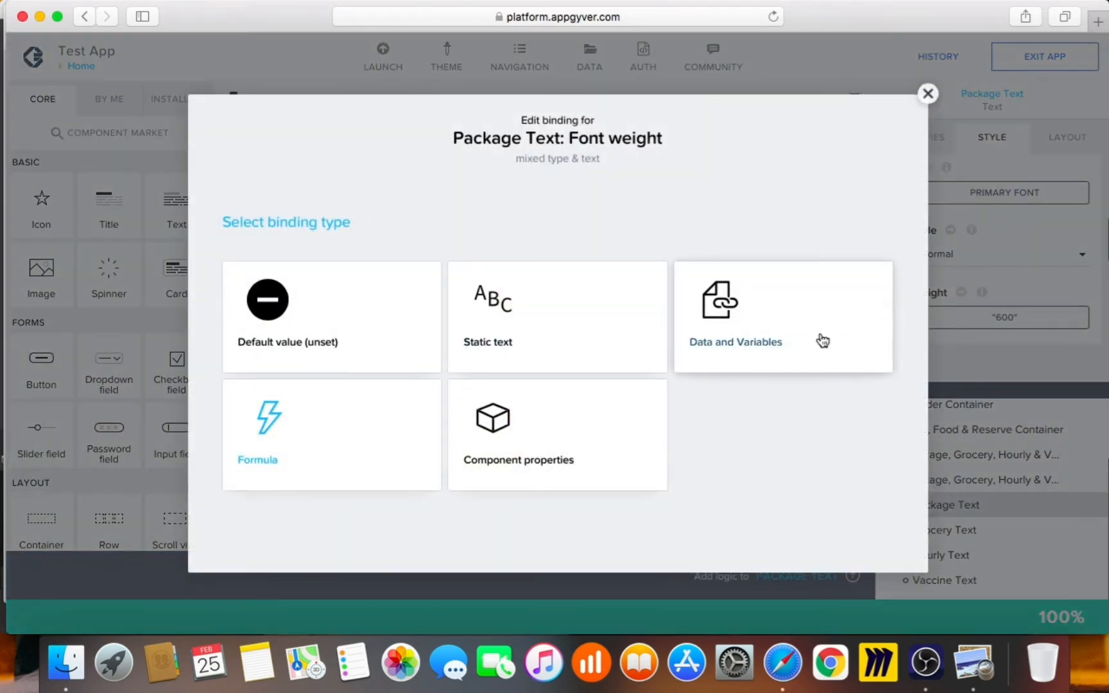
click(339, 445)
click(207, 364)
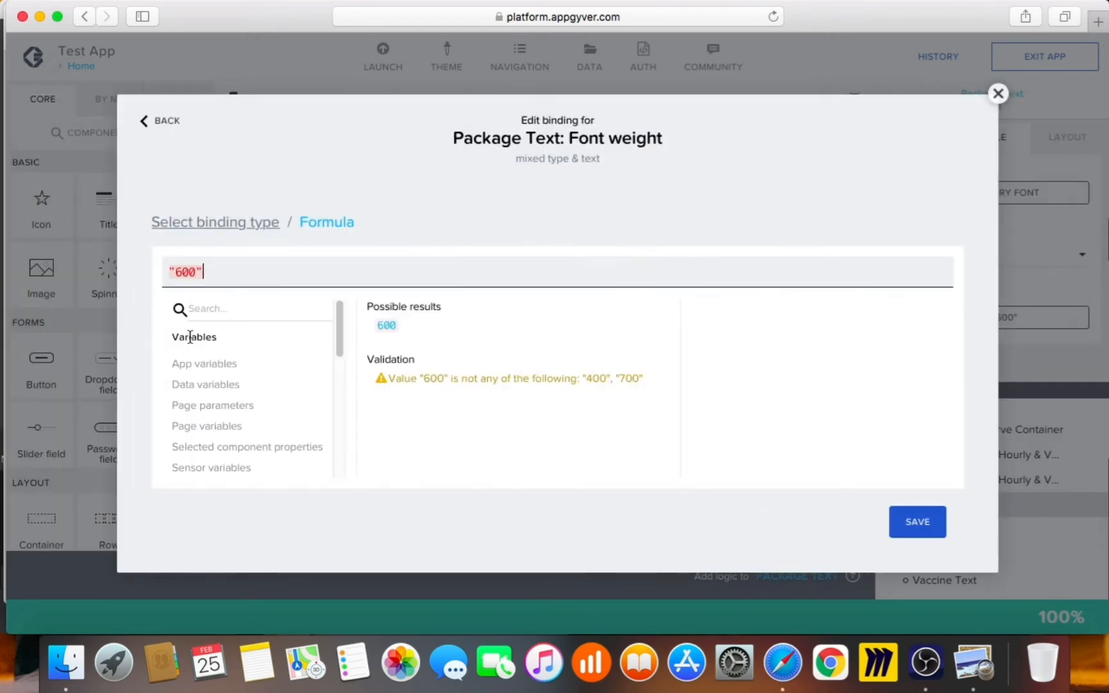
key(BackSpace)
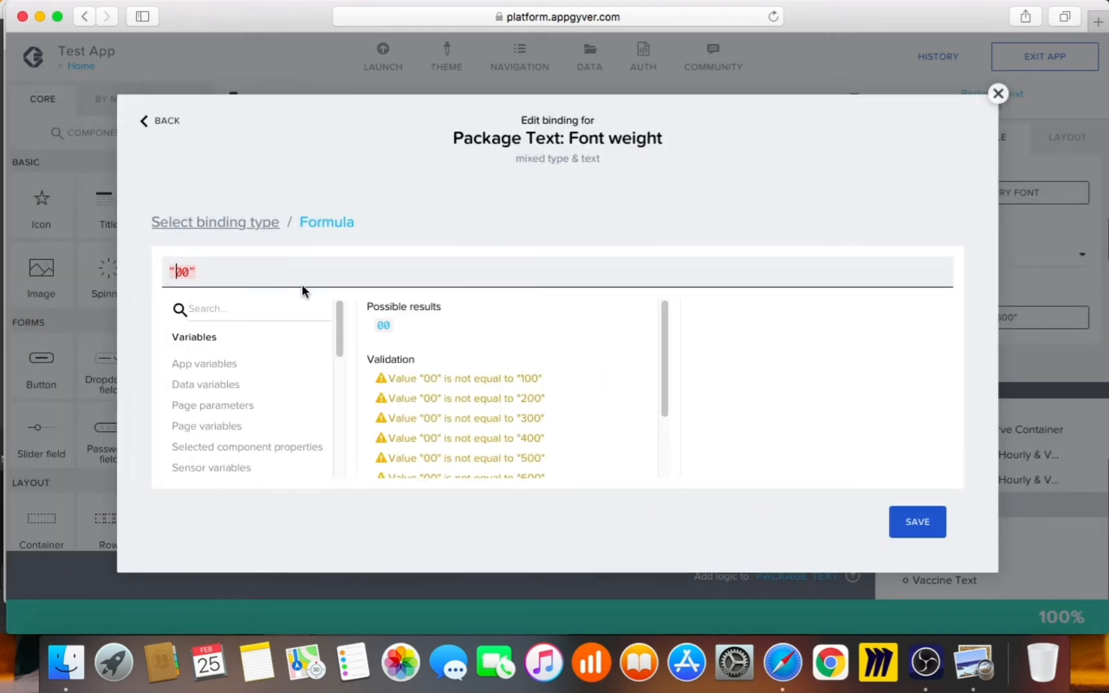
text(5)
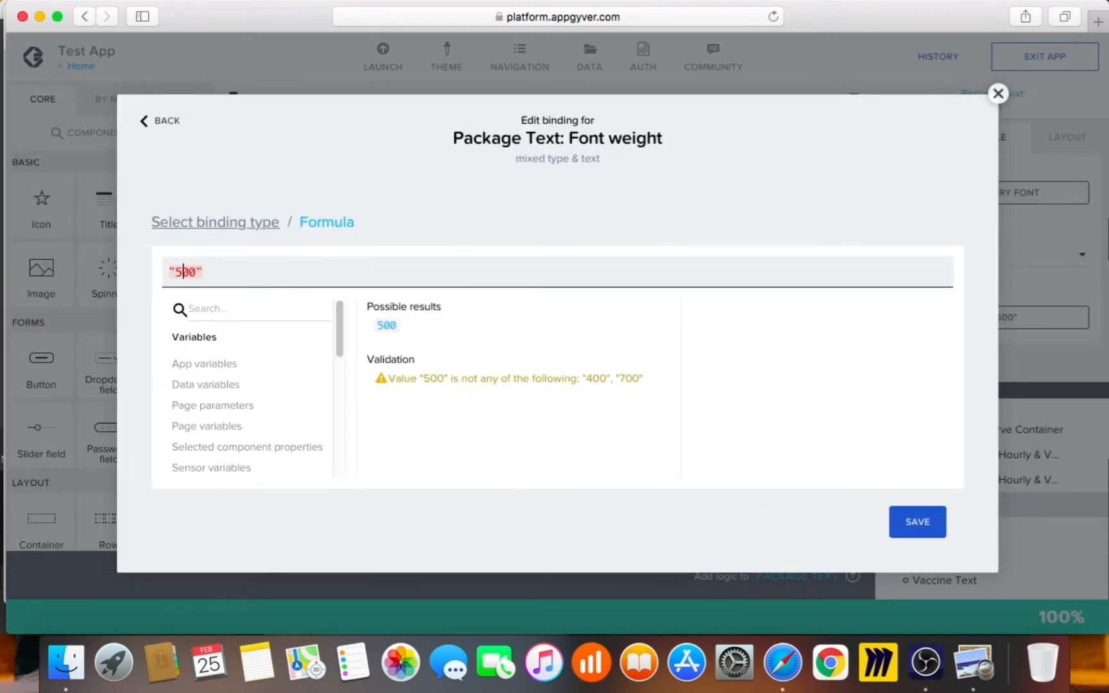
click(905, 522)
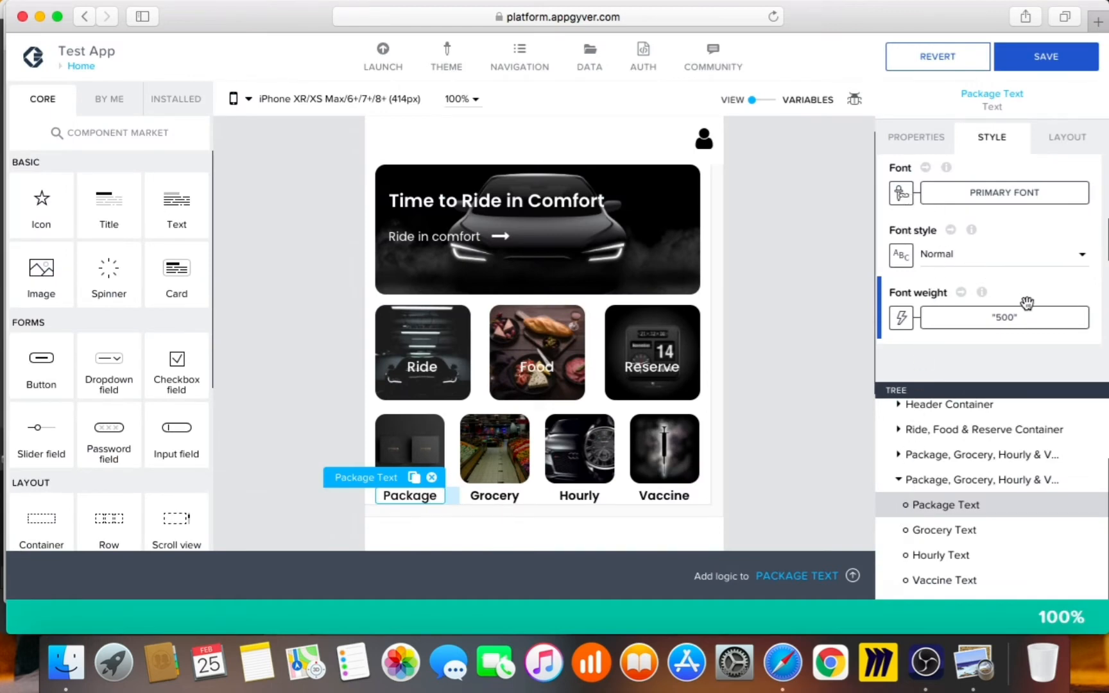
- Set the Package Text's text size to Text S in its typography settings
scroll(1022, 299, down, 3)
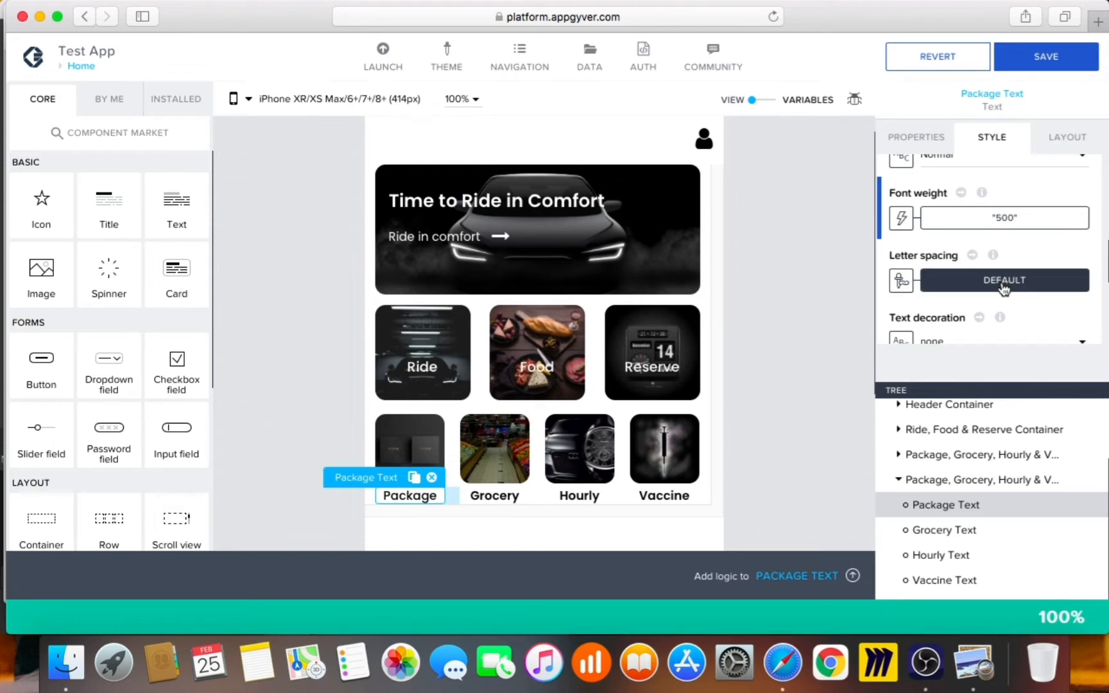
scroll(1006, 290, down, 2)
scroll(995, 299, up, 5)
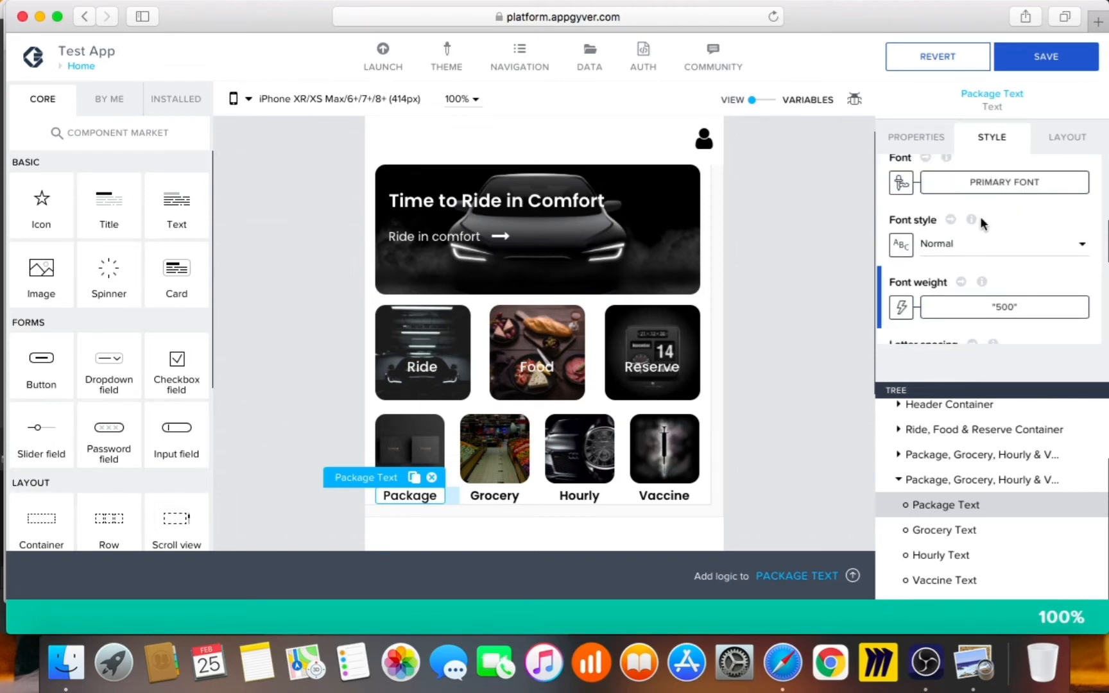
scroll(982, 295, up, 4)
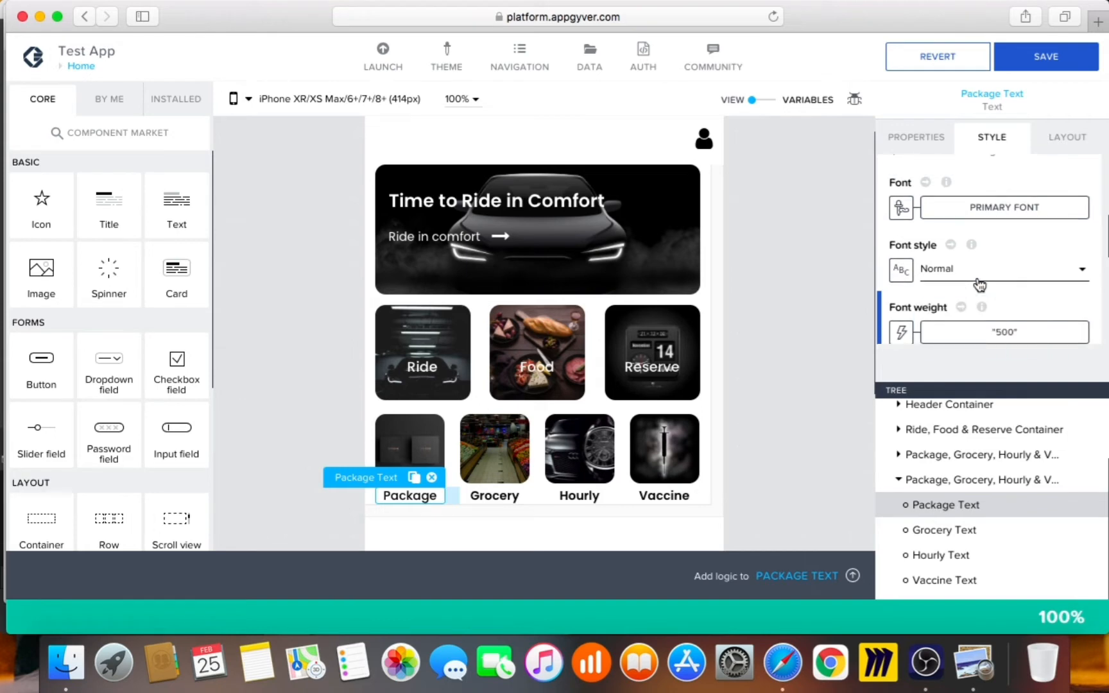
click(977, 278)
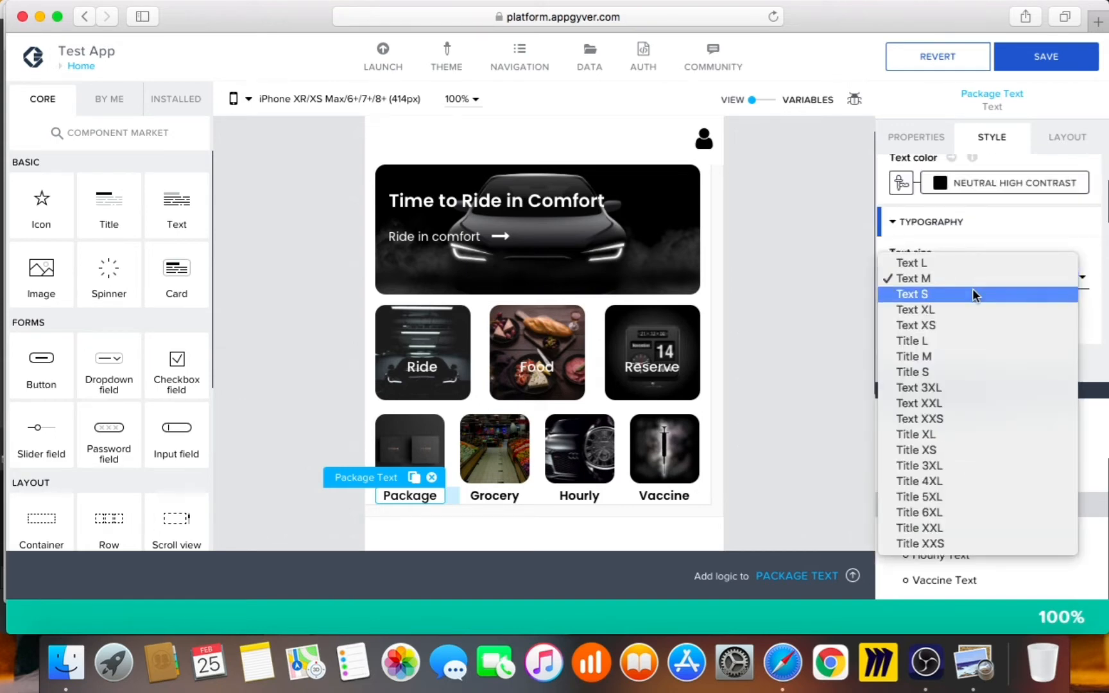
click(973, 290)
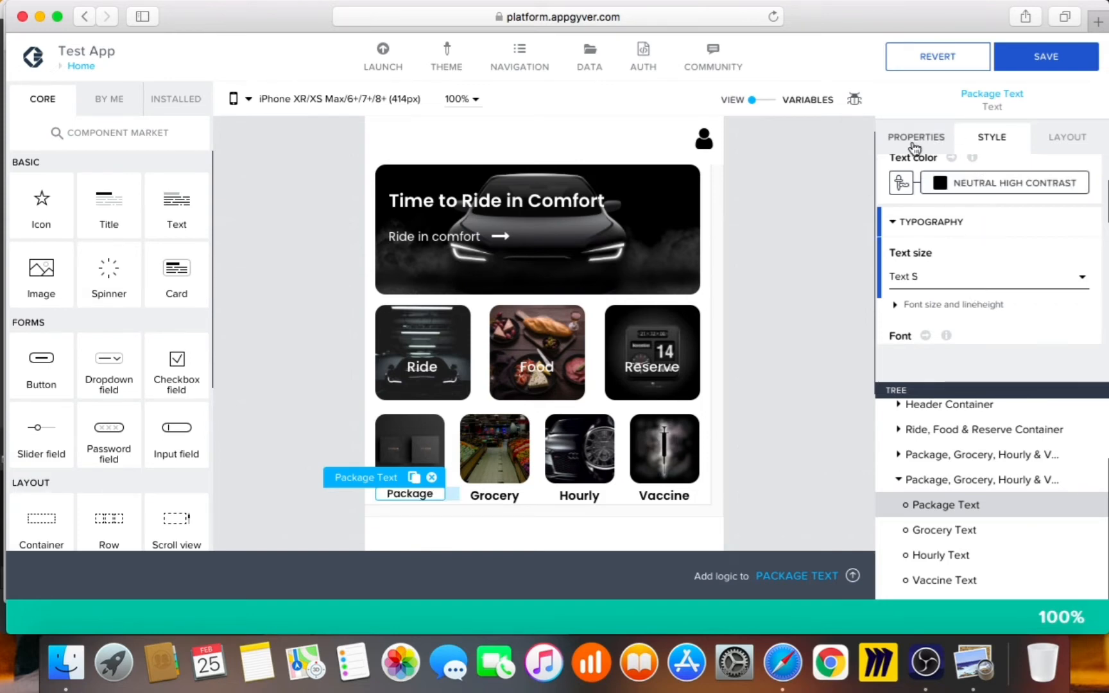
- Overwrite the Secondary Paragraph style class with the Package Text's local changes and save the app
scroll(959, 254, up, 2)
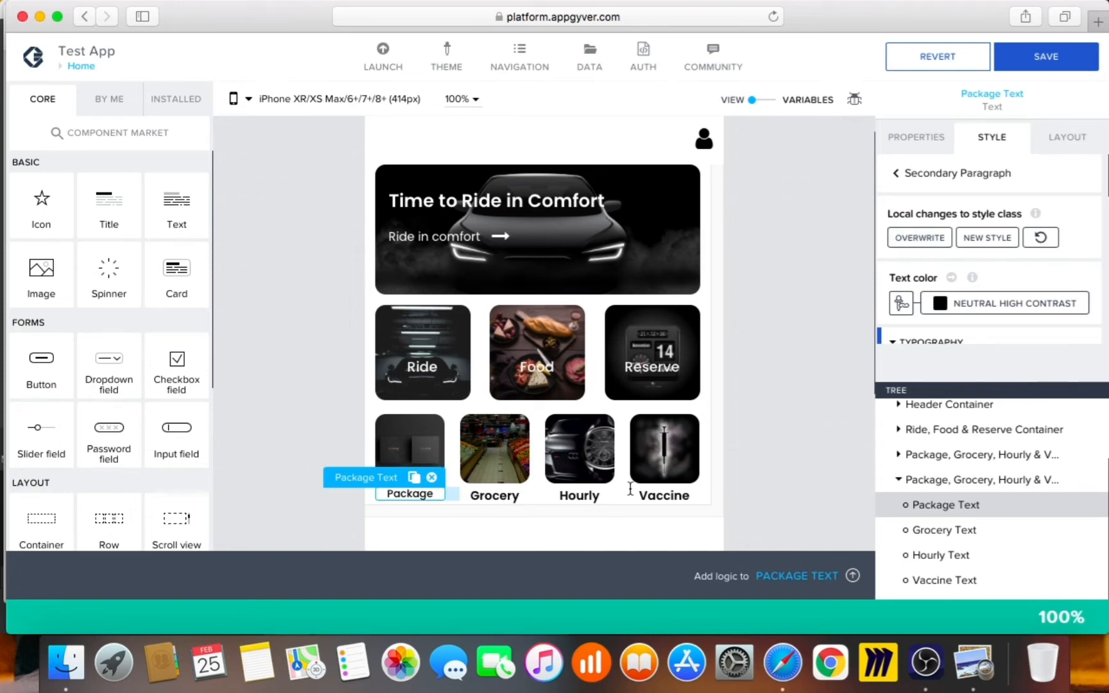
click(915, 237)
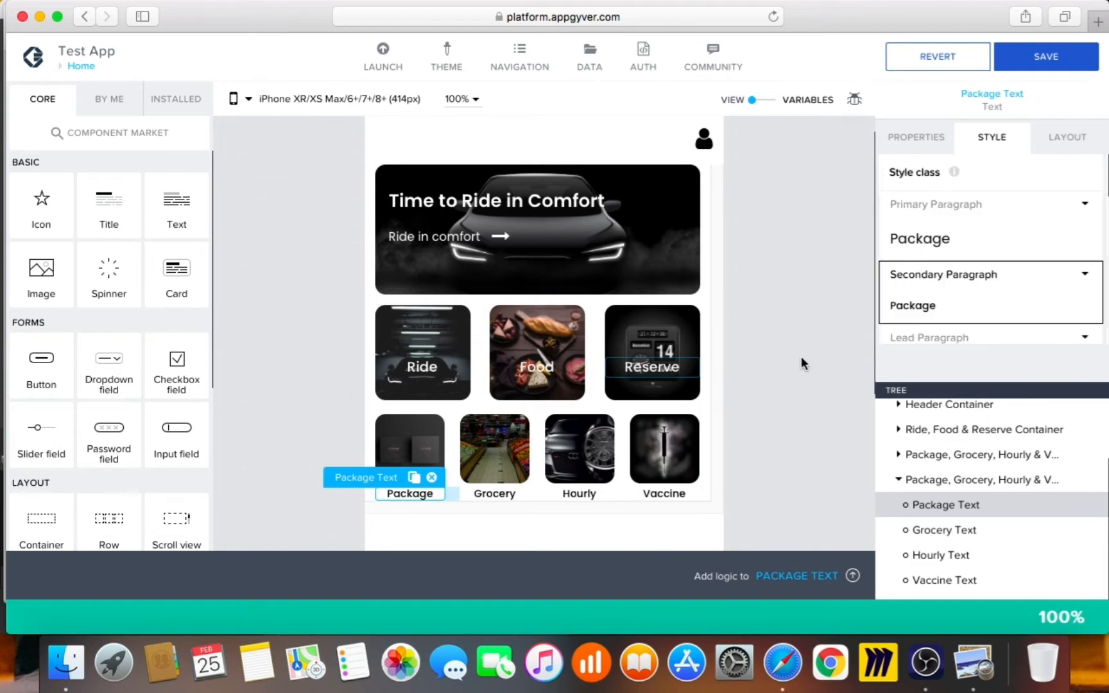
click(1039, 59)
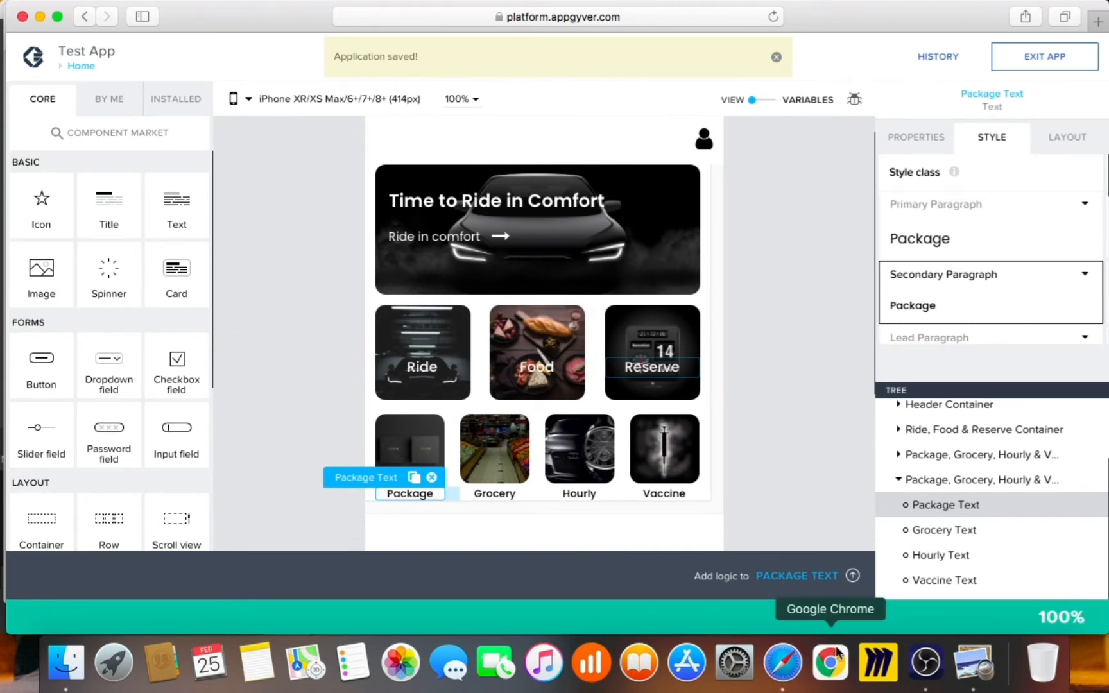
- Compare the updated home page preview with the reference image uber app ss.jpg and return to the editor
right_click(783, 663)
click(819, 456)
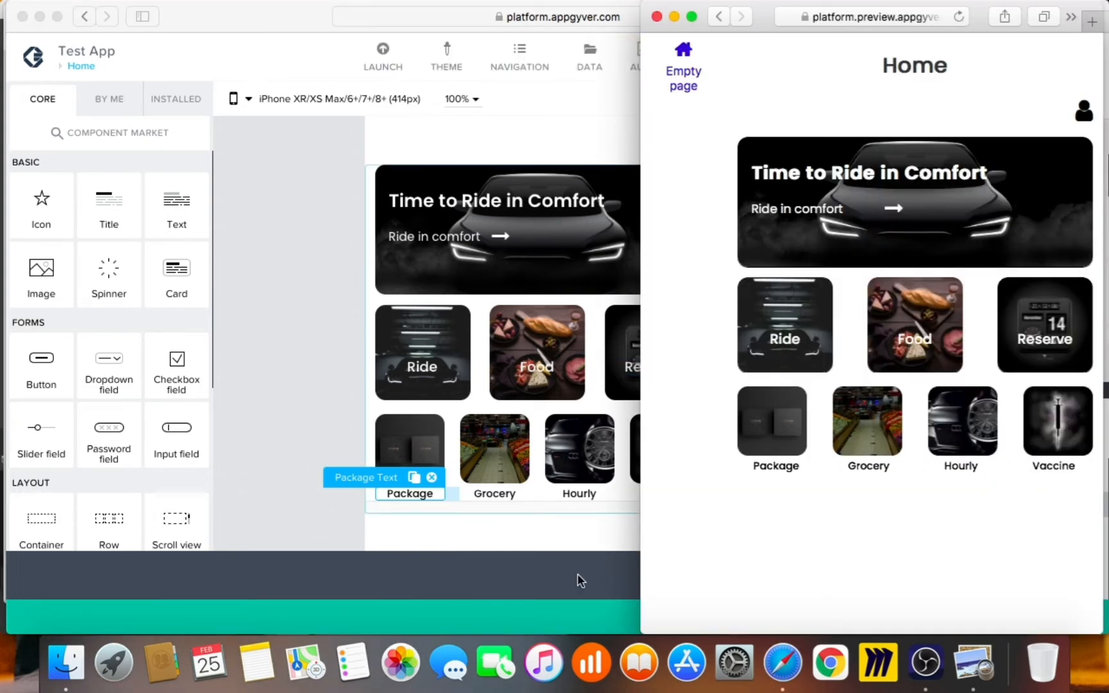
click(973, 663)
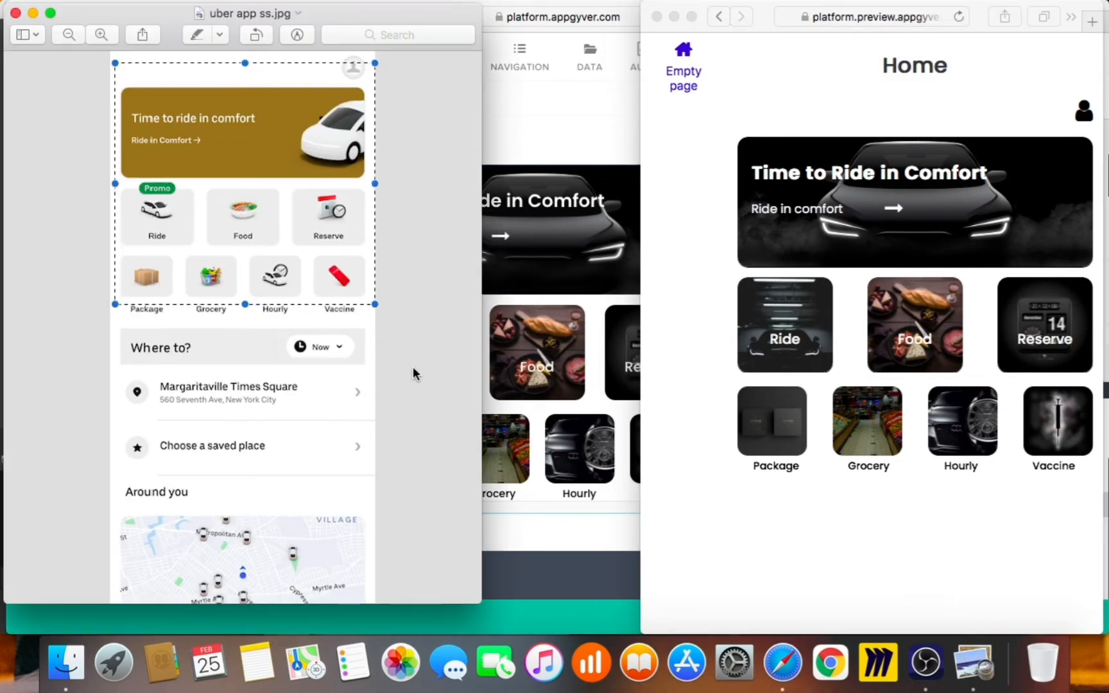
click(449, 382)
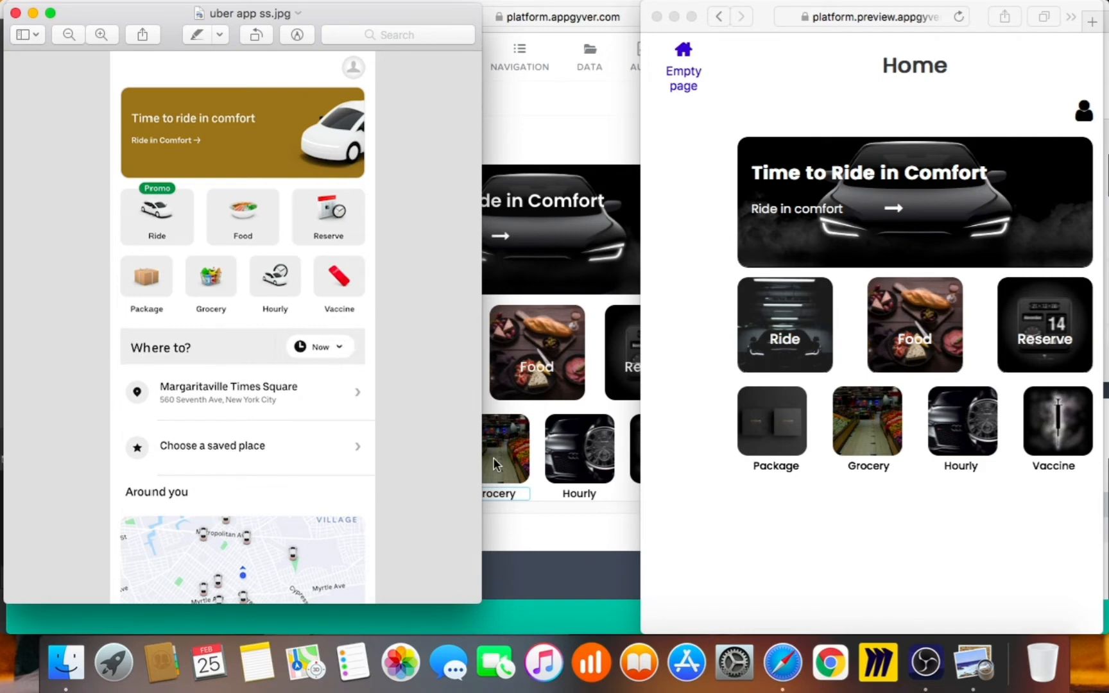
click(525, 492)
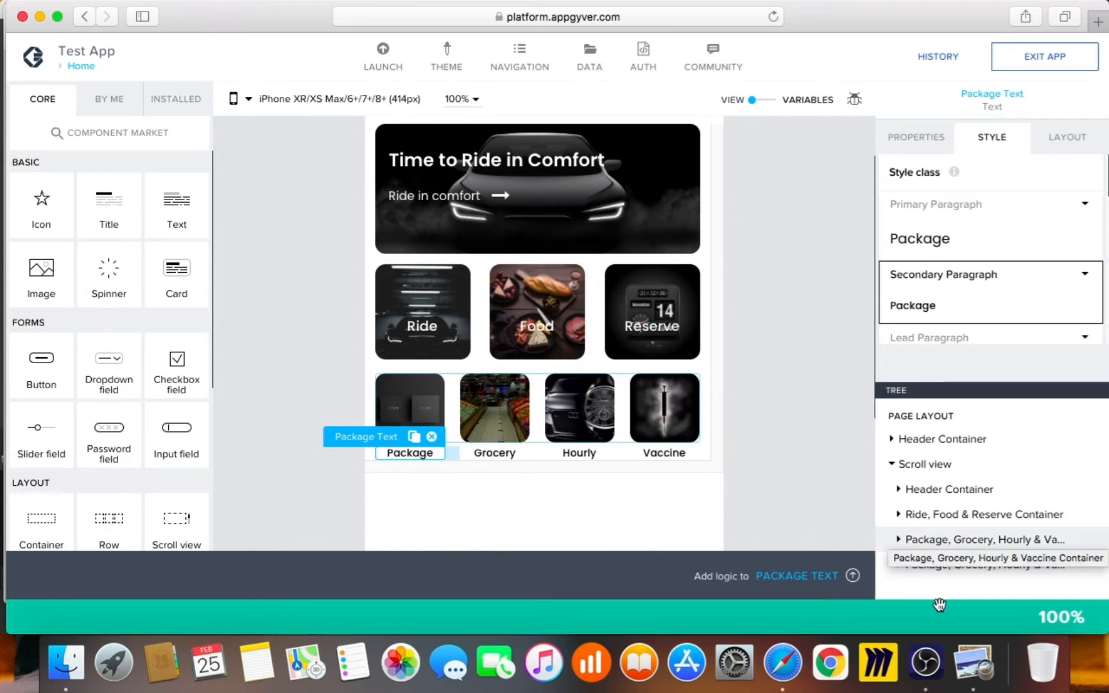
- Set the Scroll view's bottom padding to the +M (64px) page layout spacing
click(782, 460)
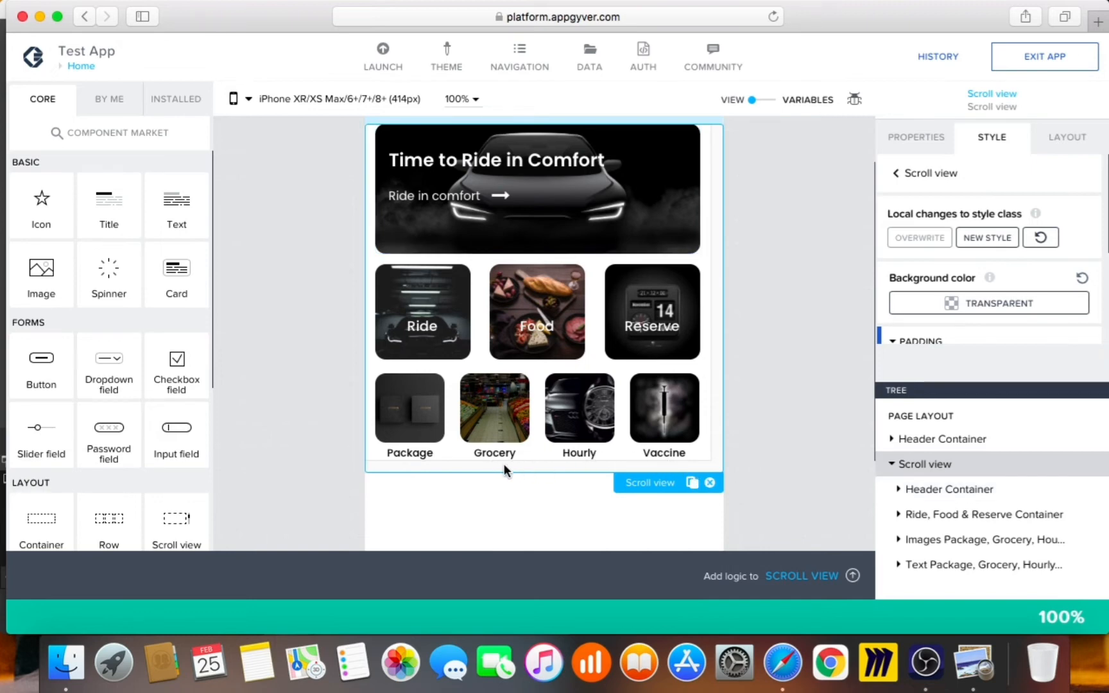
scroll(947, 325, down, 5)
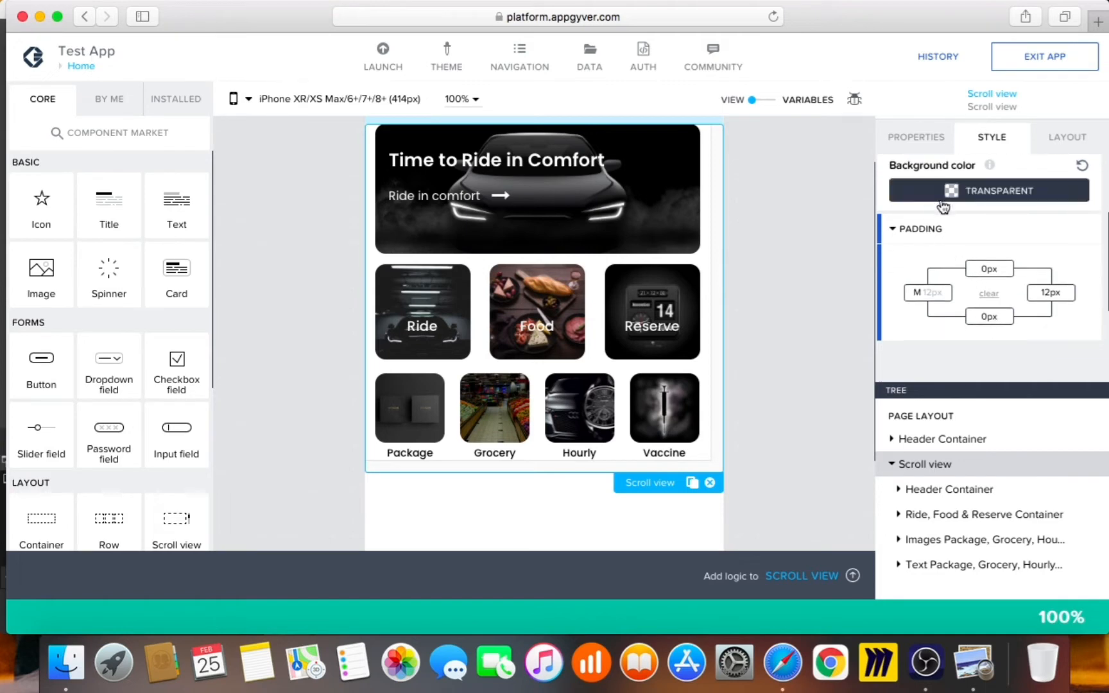
click(987, 317)
click(926, 339)
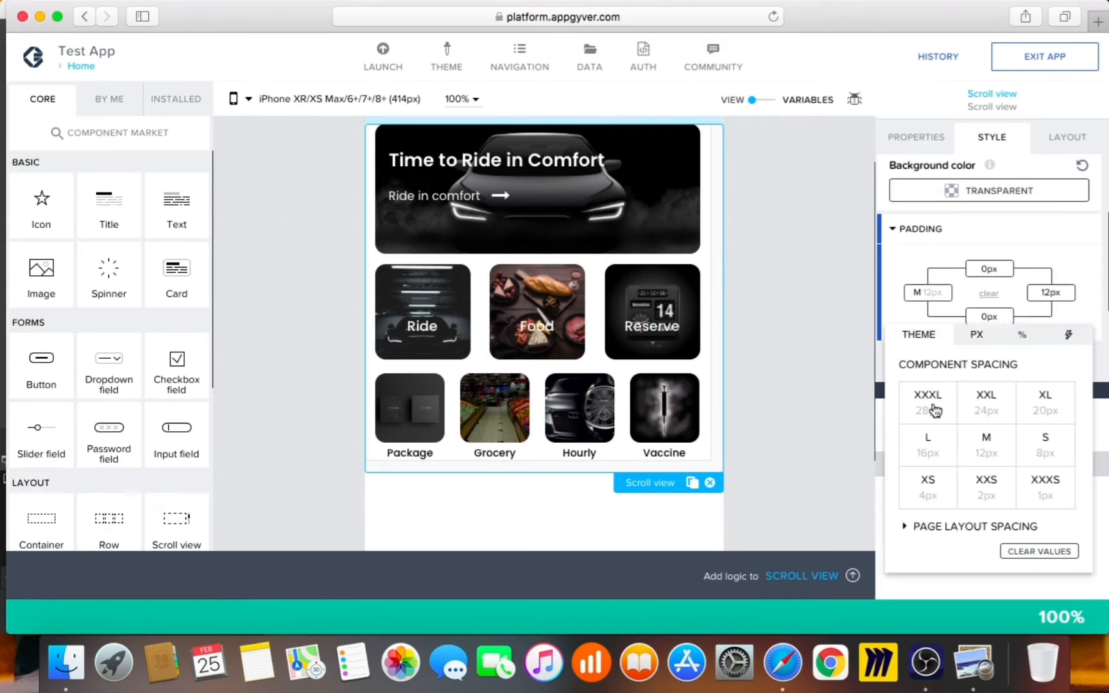
click(966, 528)
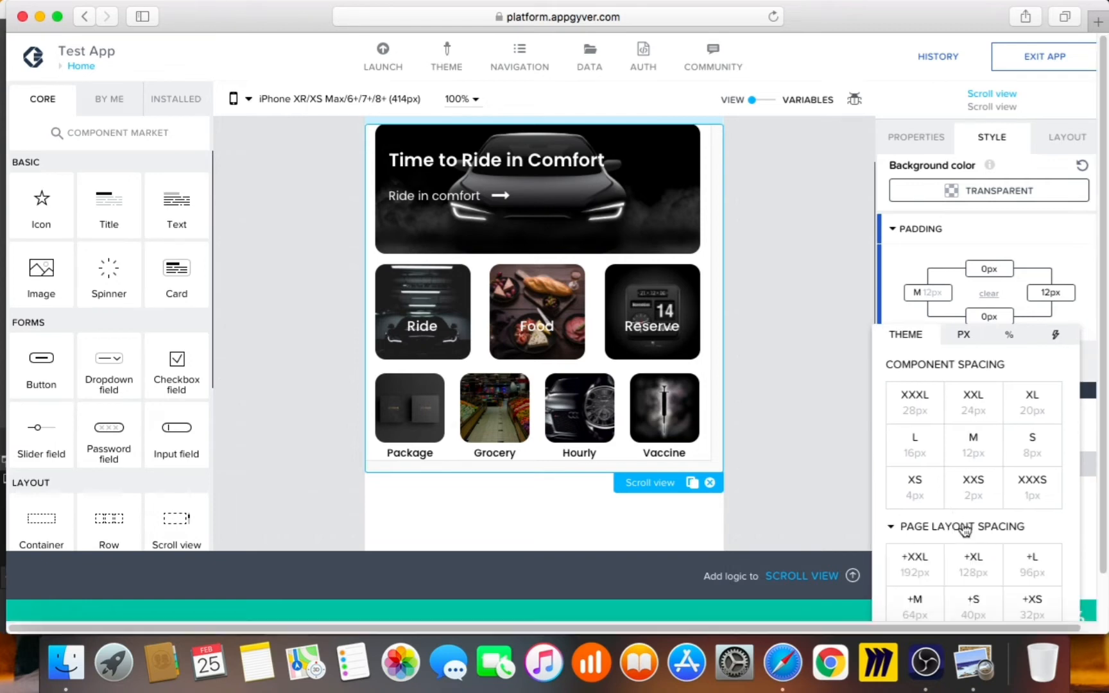
click(917, 615)
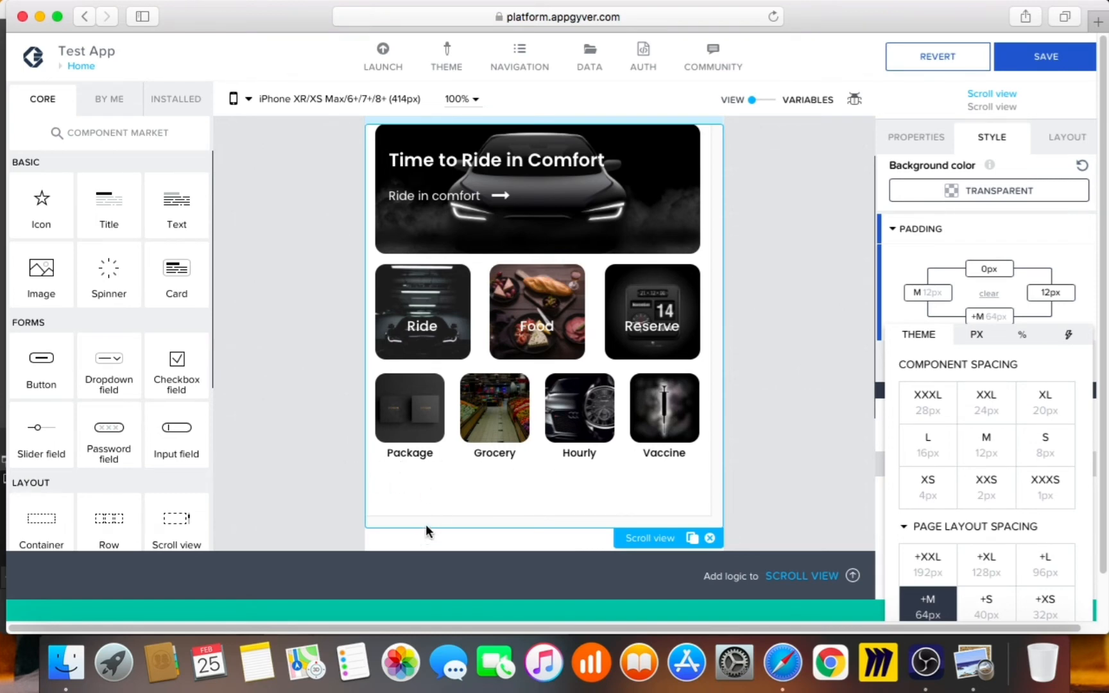
click(842, 459)
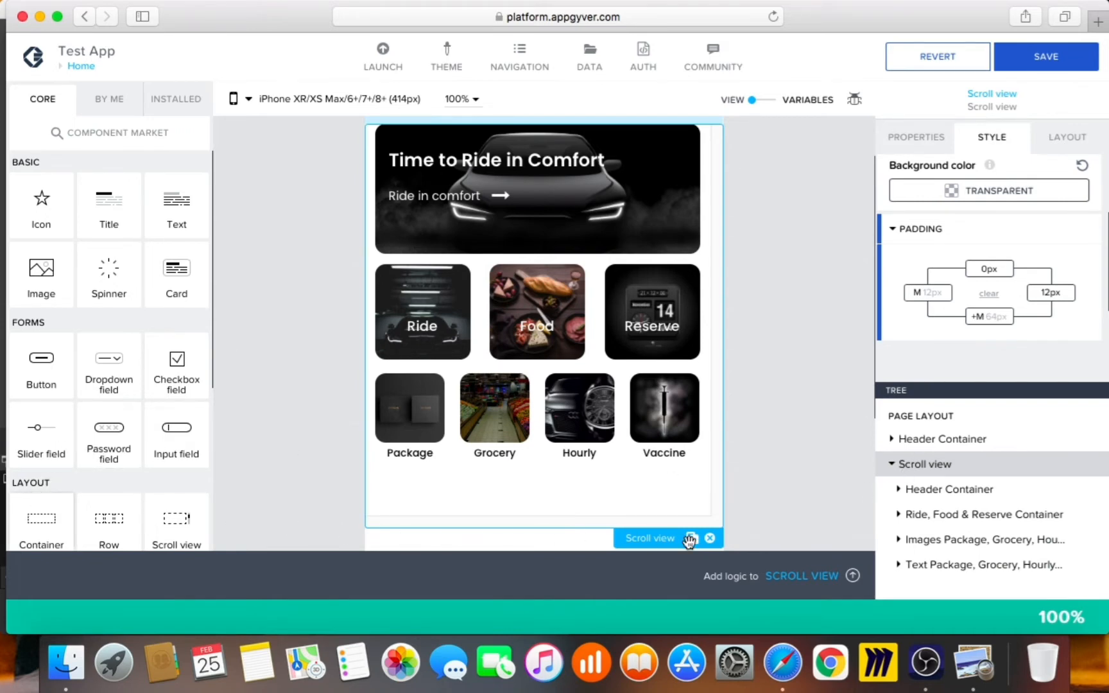
- Add a container to the Scroll view below the Package, Grocery, Hourly & Vaccine text container and name it "Where to Container"
drag(919, 573, 935, 556)
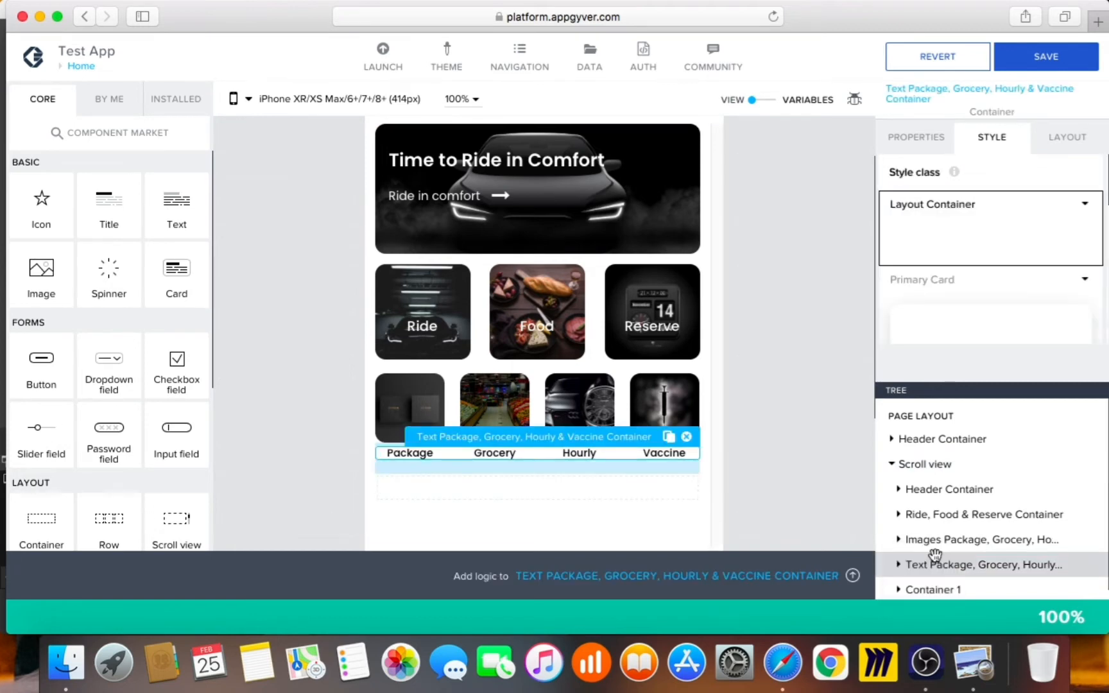
scroll(951, 591, down, 1)
click(951, 585)
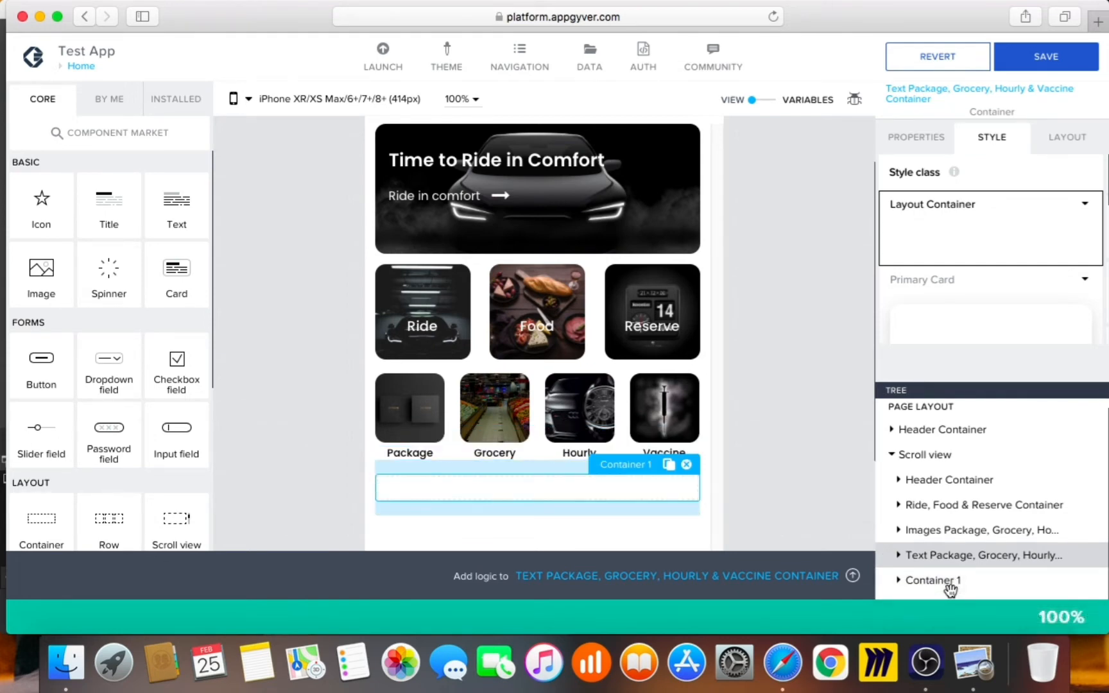
click(927, 138)
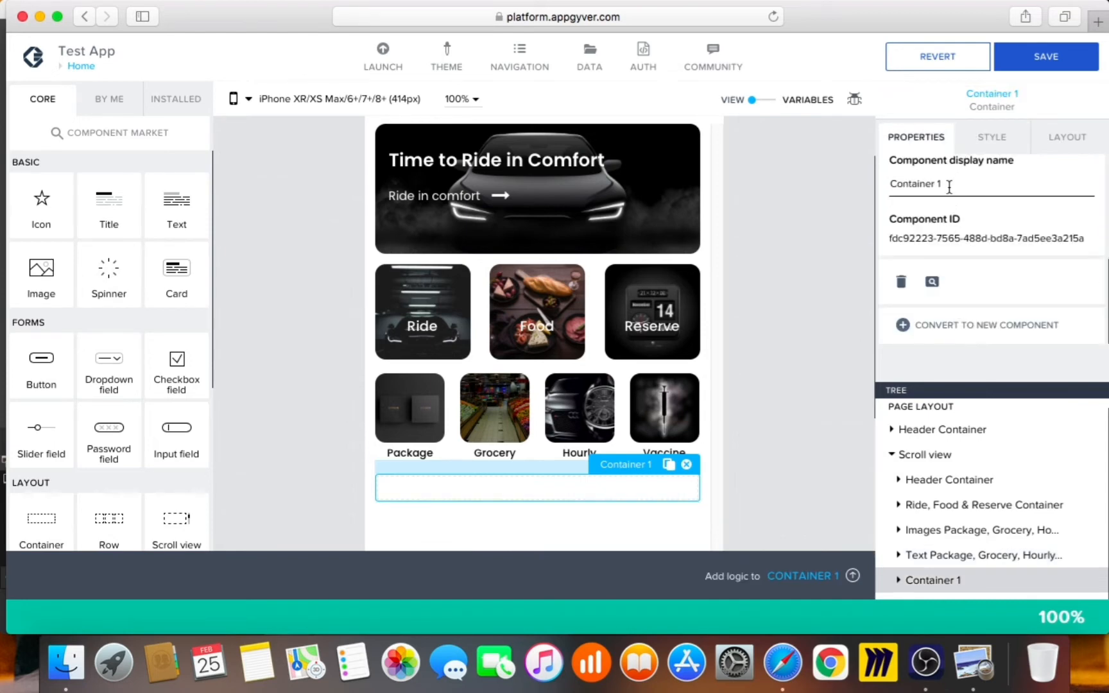
click(949, 186)
key(BackSpace)
key(BackSpace)
text(Where to)
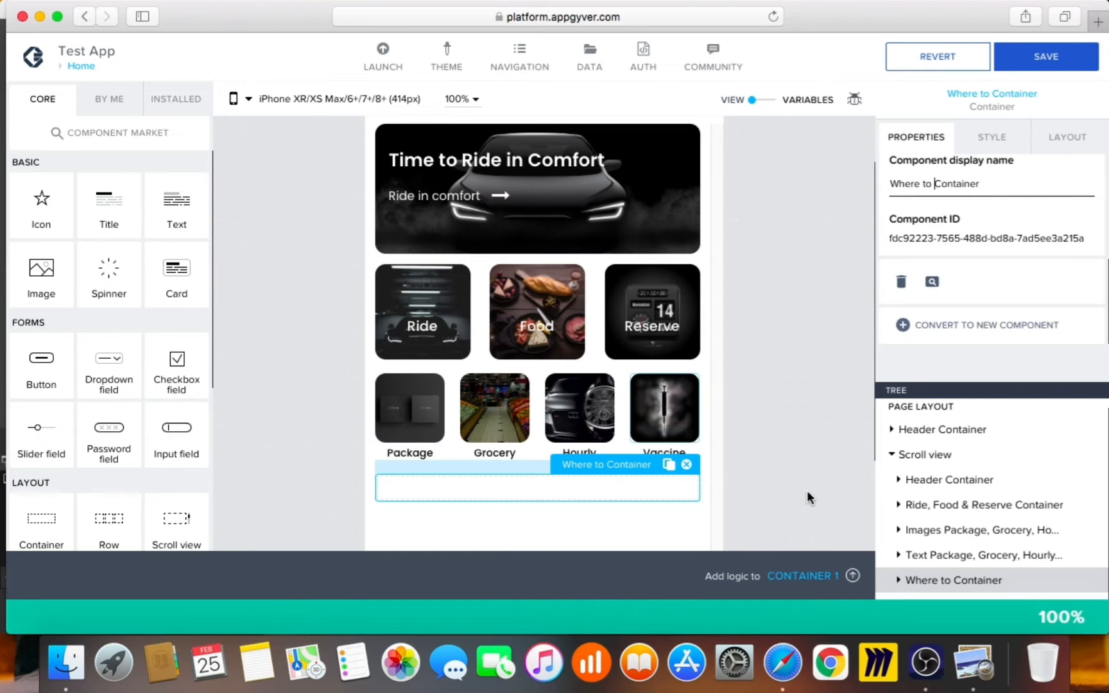
- Set the Where to Container's background color to Level 3 background and check it against the reference image
click(996, 143)
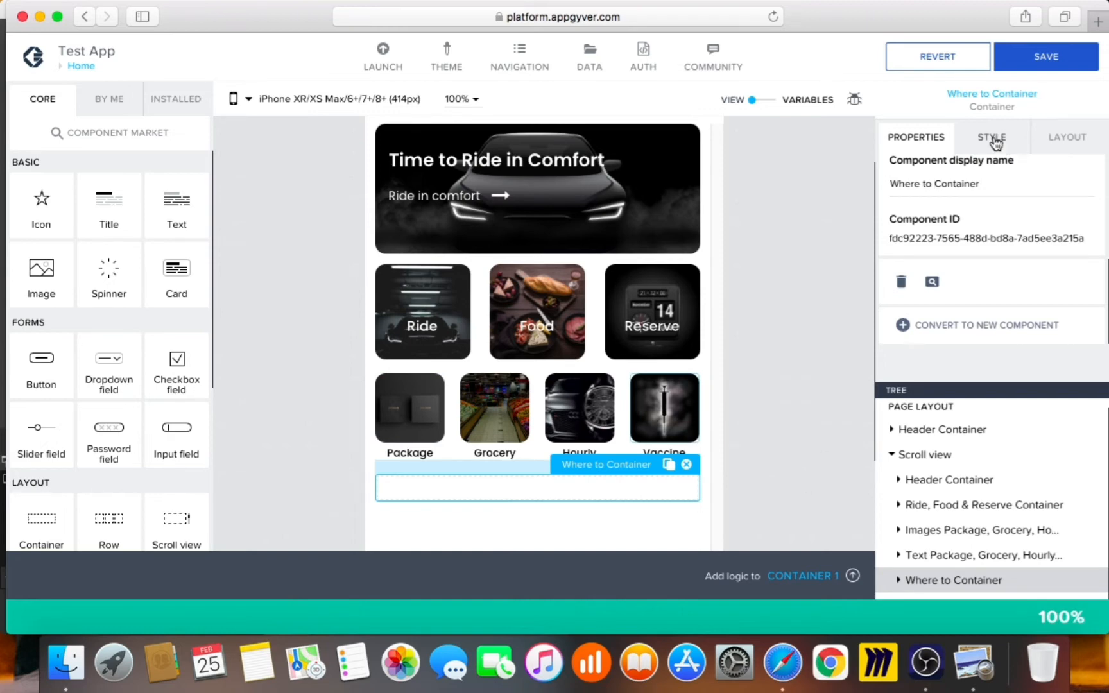
click(1084, 204)
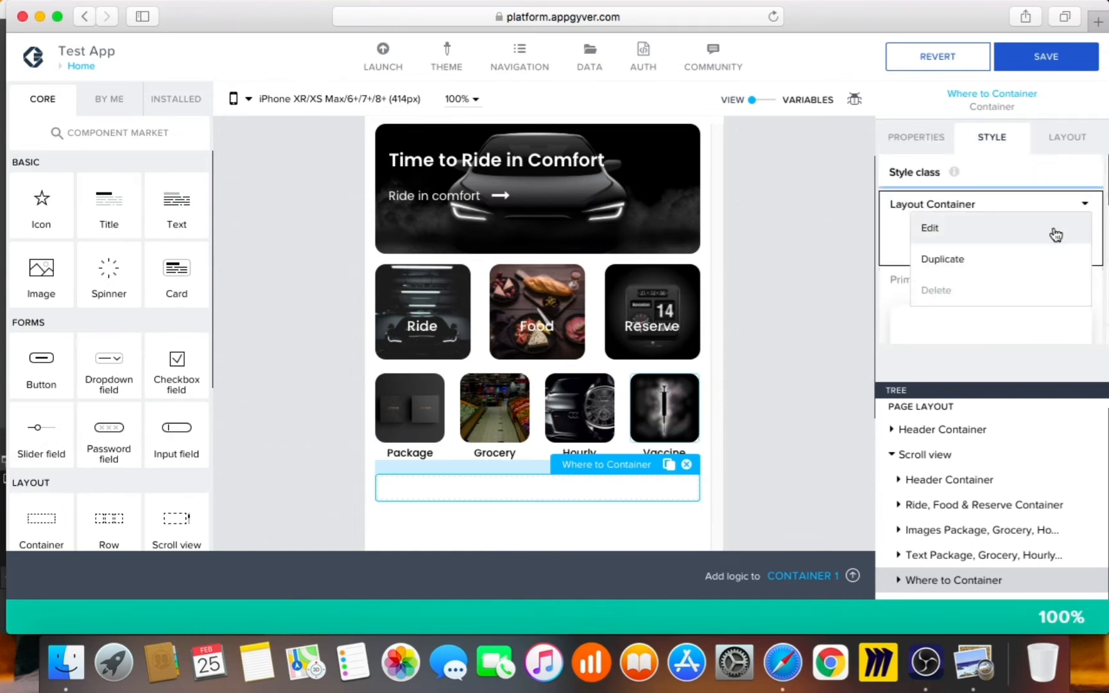
click(1056, 235)
click(975, 315)
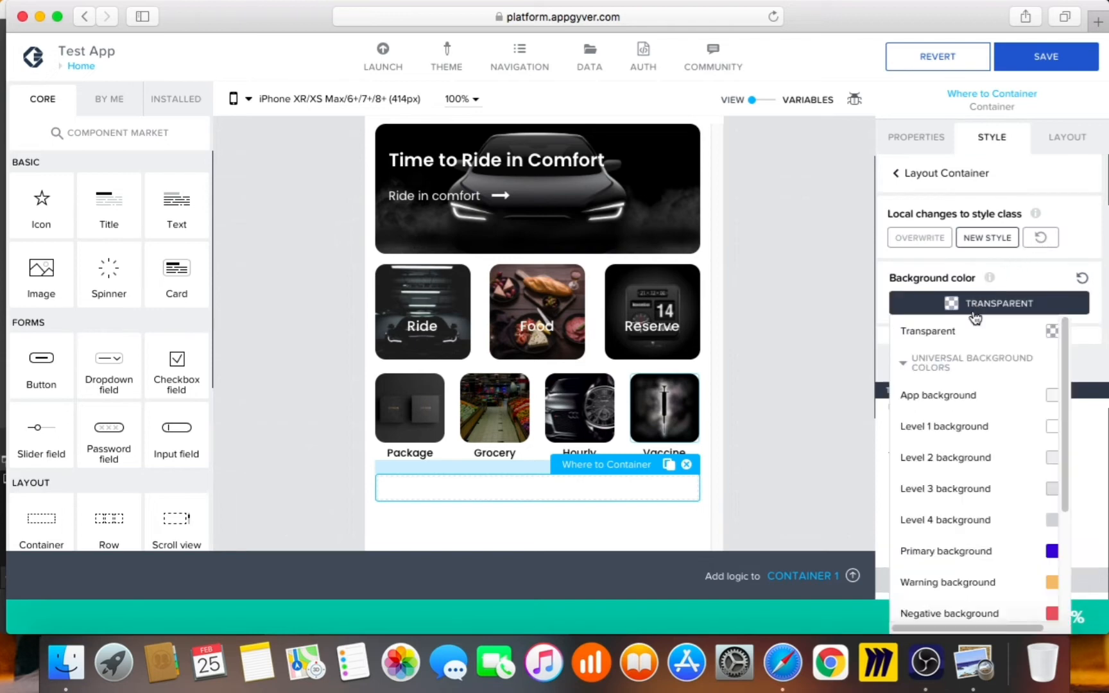
click(971, 492)
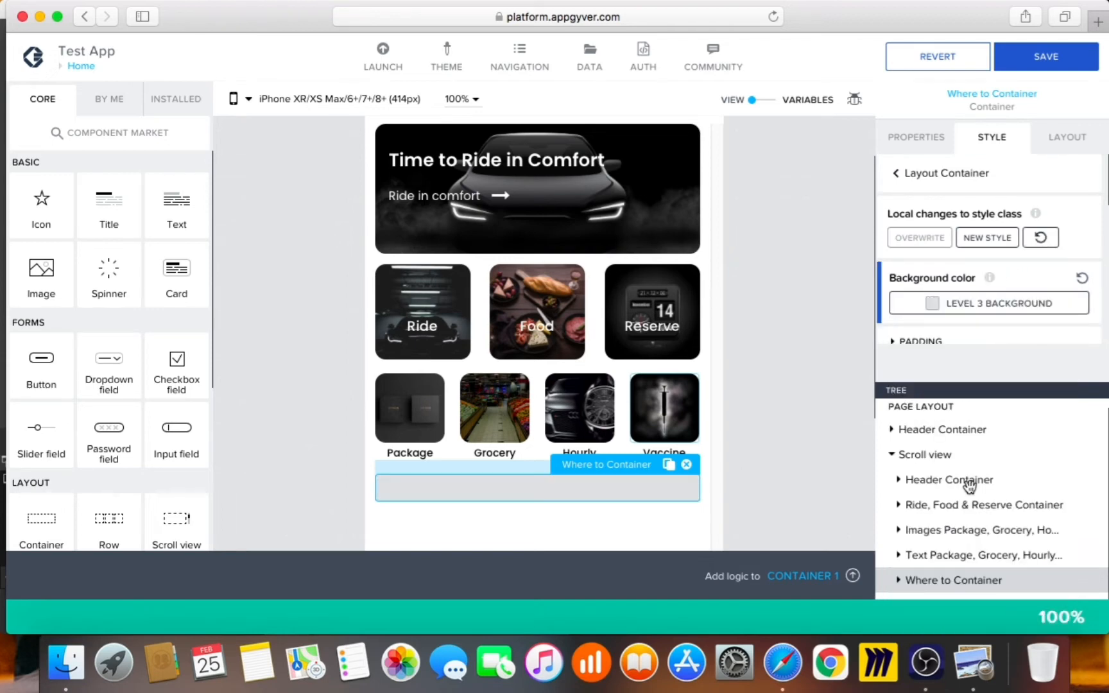
click(956, 664)
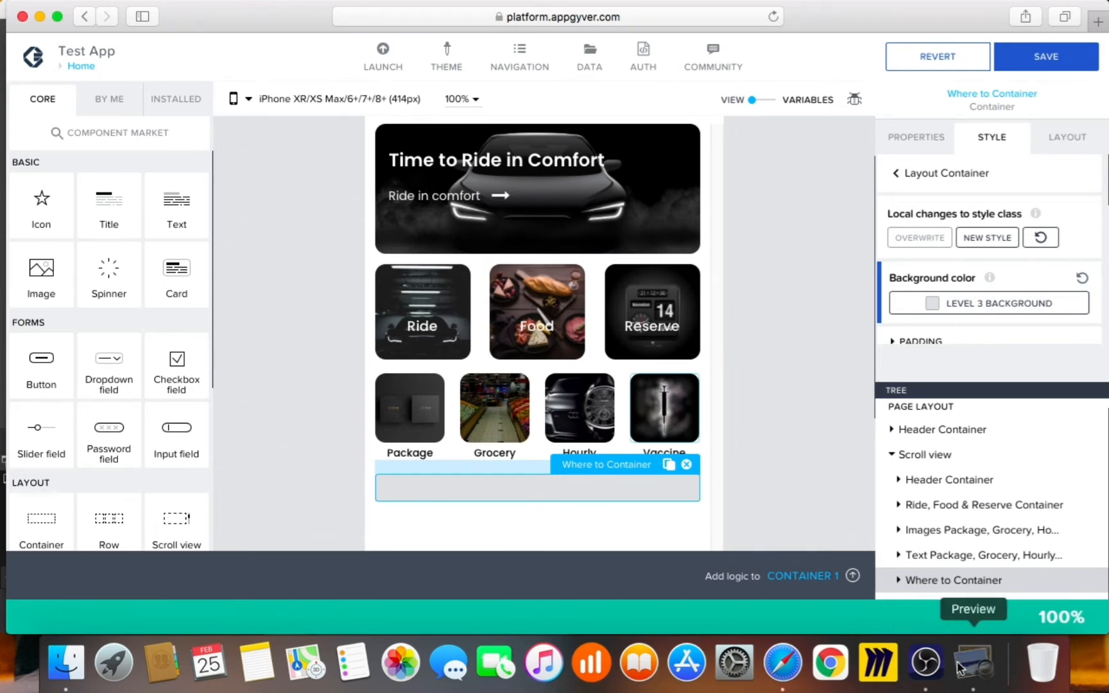
click(814, 449)
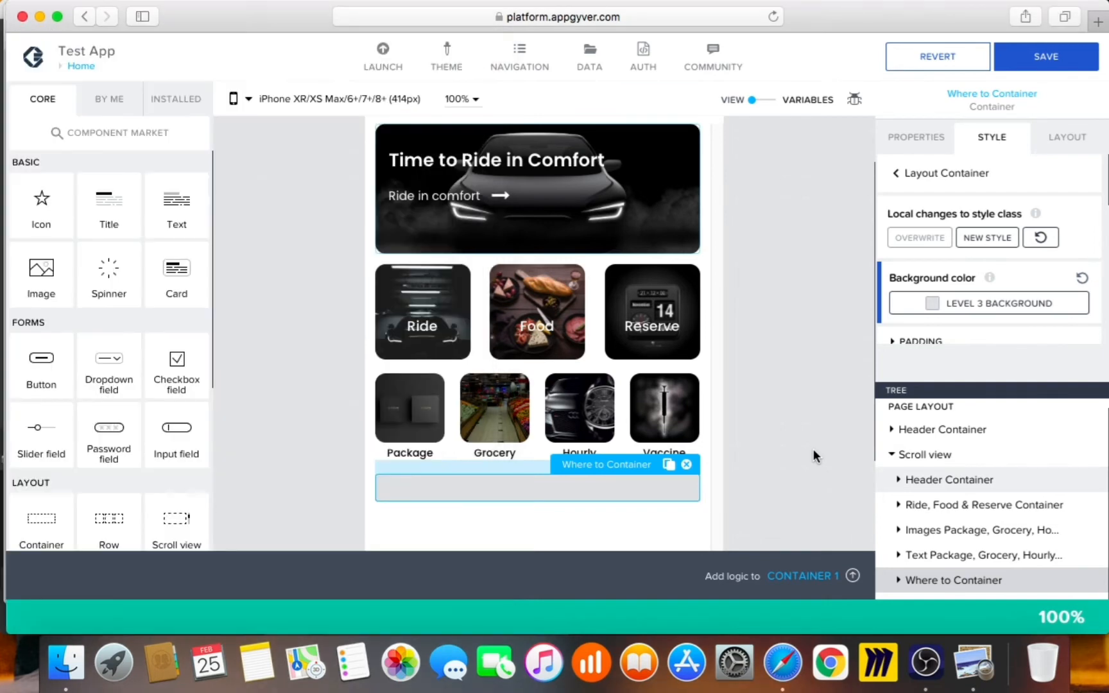
- Switch the Where to Container to custom sizing and change its height mode to Set height
click(1071, 144)
scroll(1009, 287, down, 1)
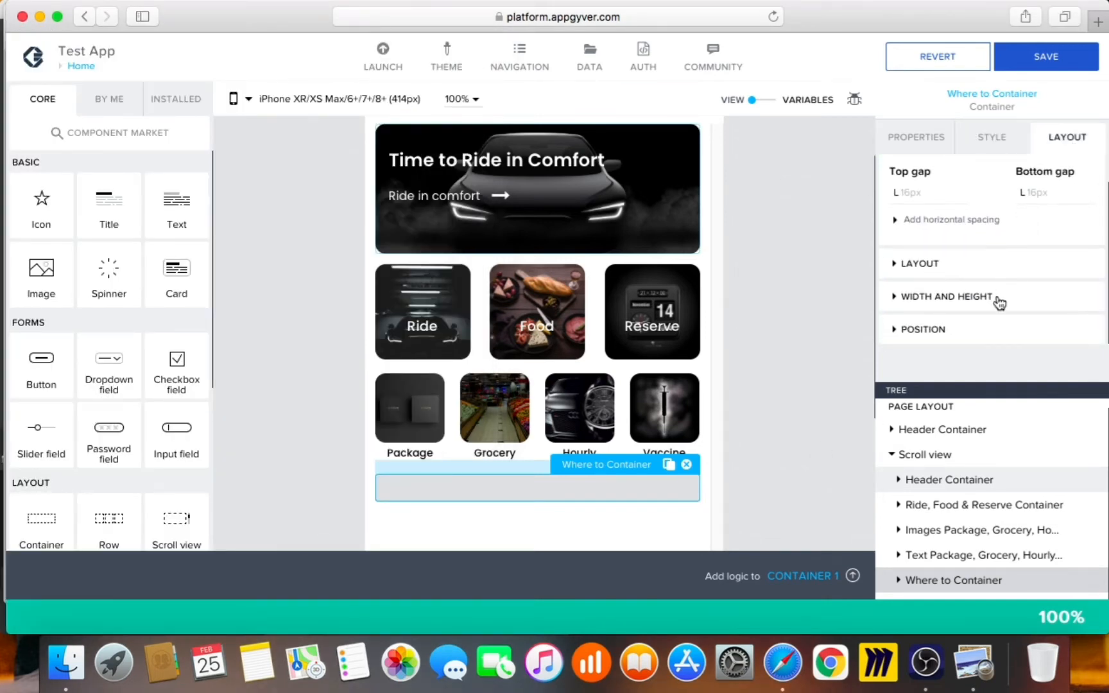
click(999, 296)
scroll(999, 297, down, 6)
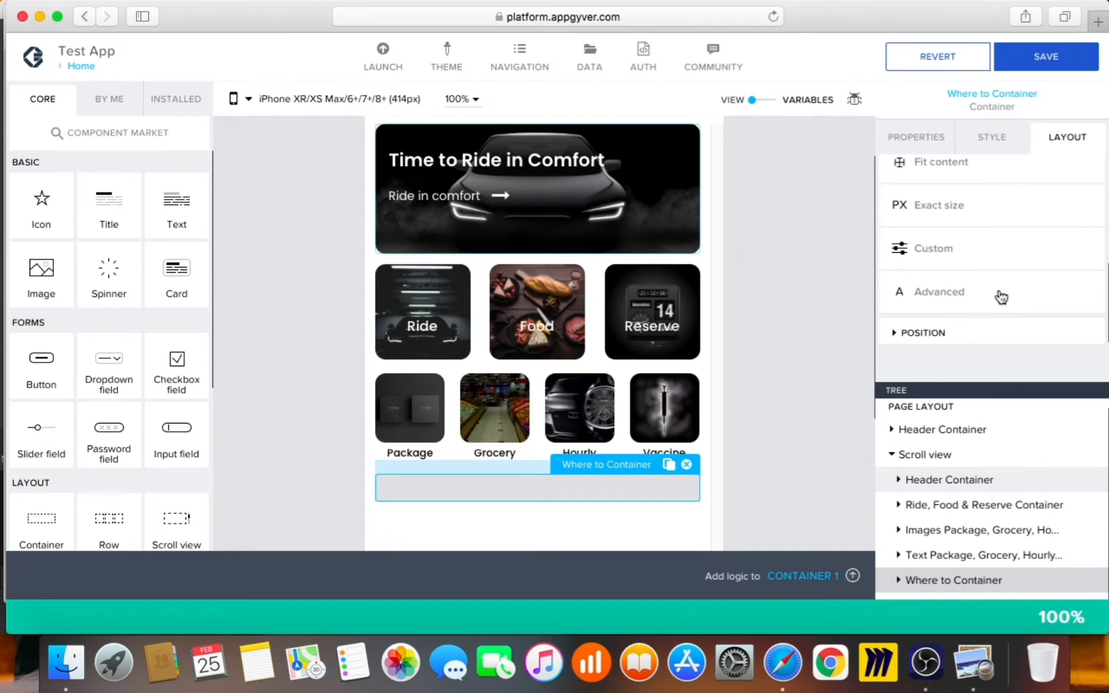
click(935, 249)
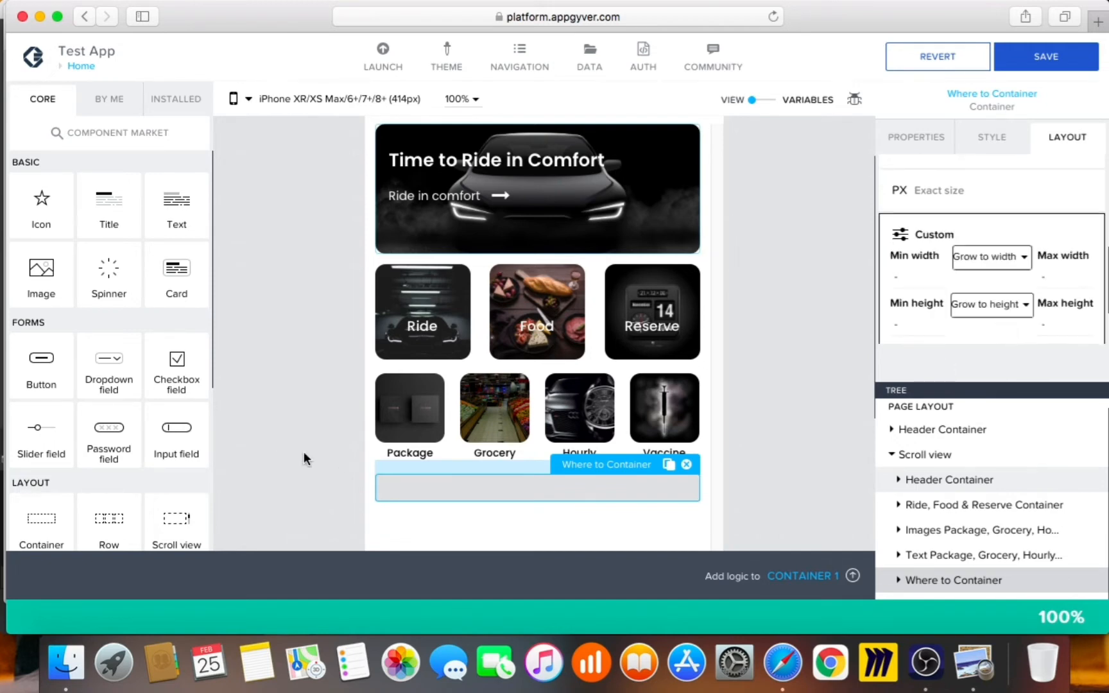
click(991, 312)
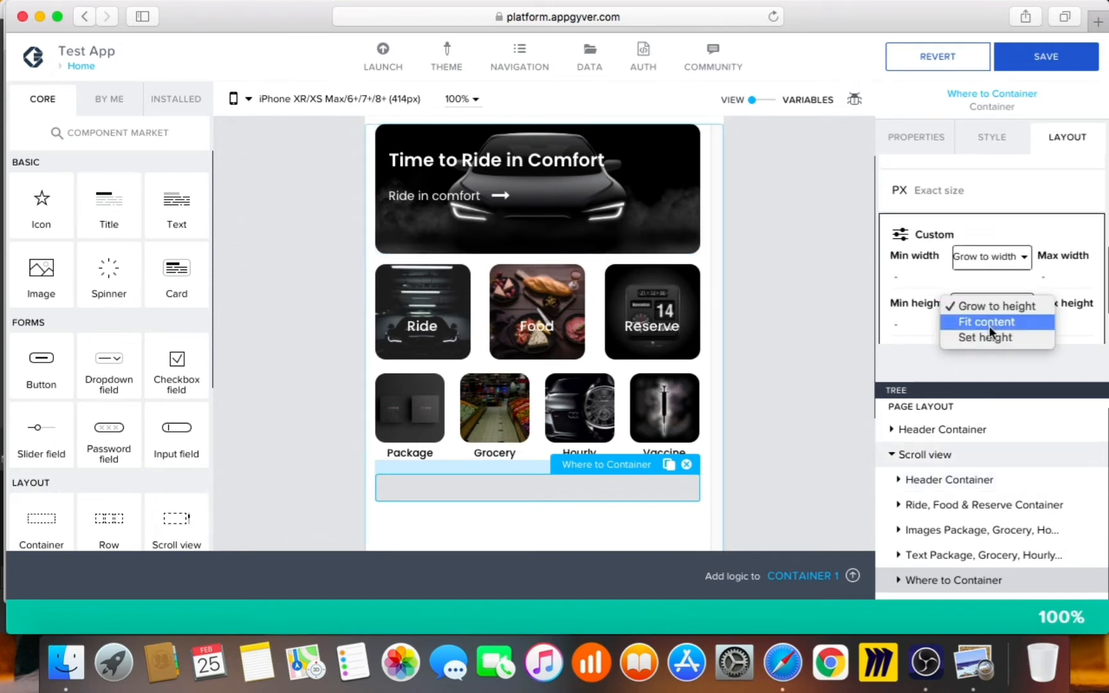
click(989, 337)
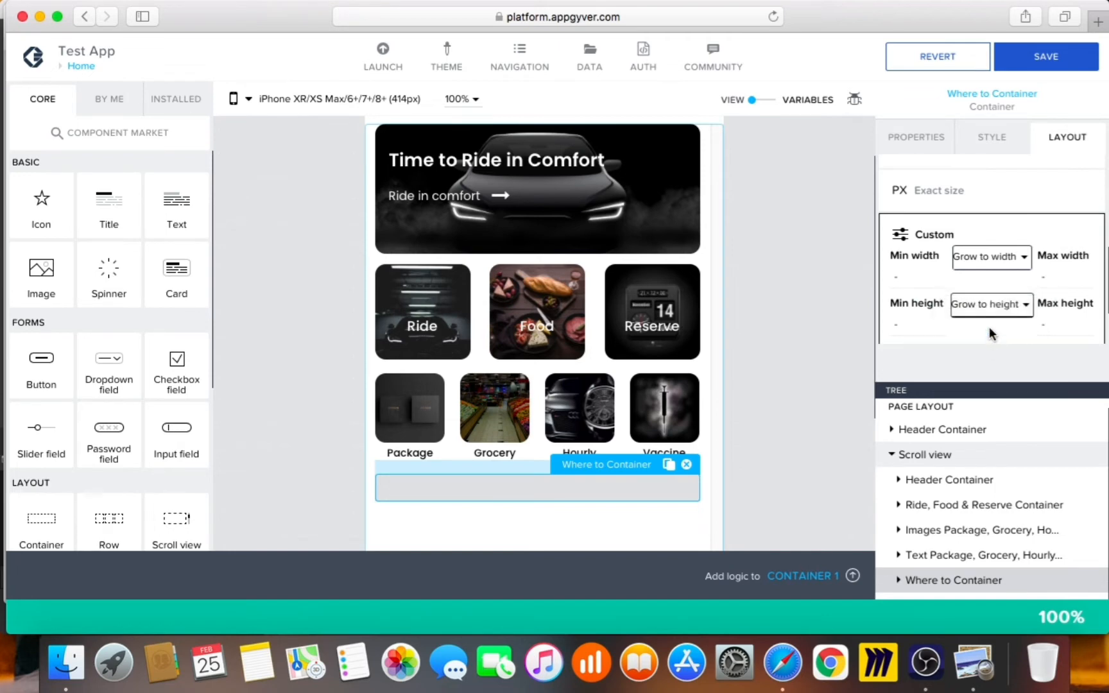
- Set the Where to Container's fixed height to 50 px
scroll(996, 293, down, 2)
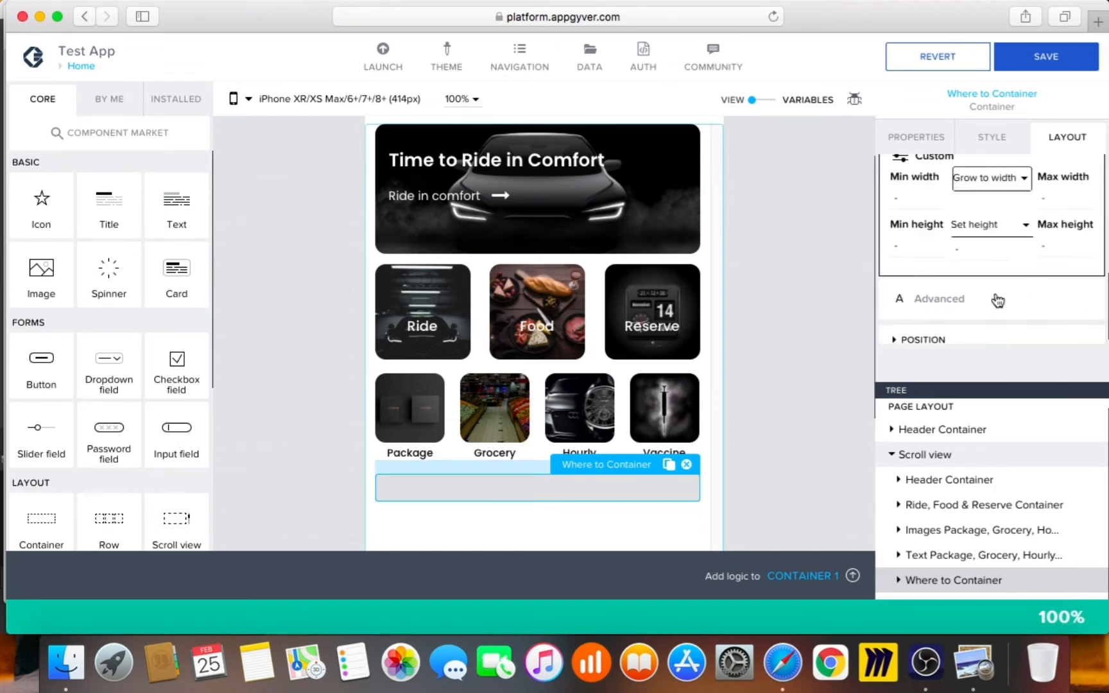
click(993, 253)
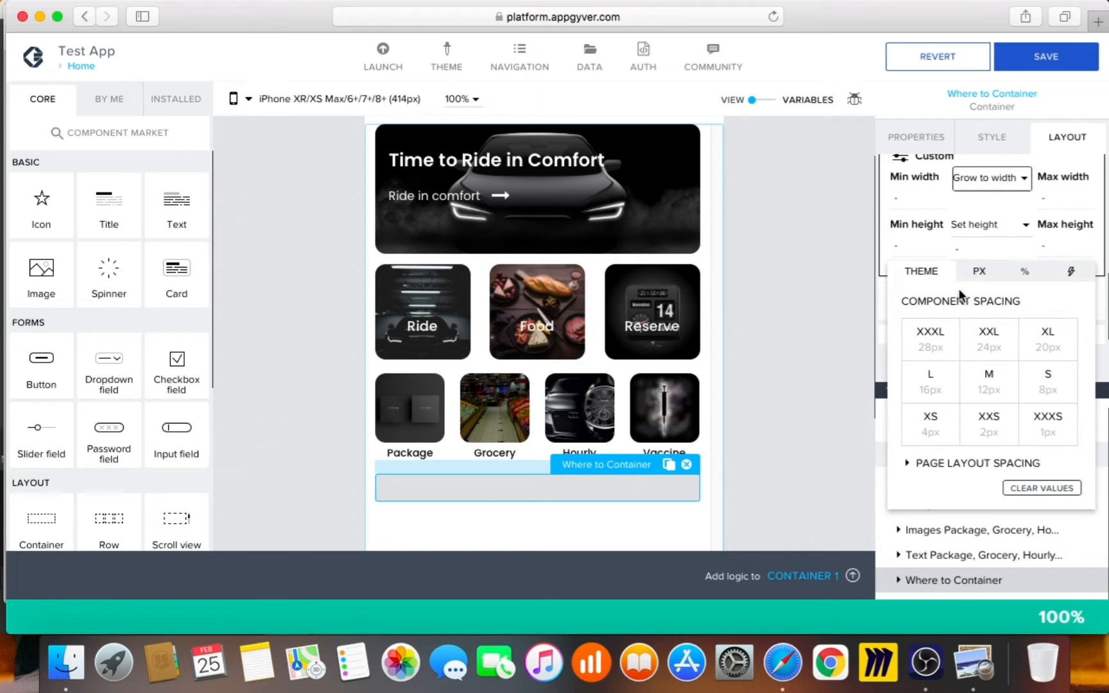
click(971, 275)
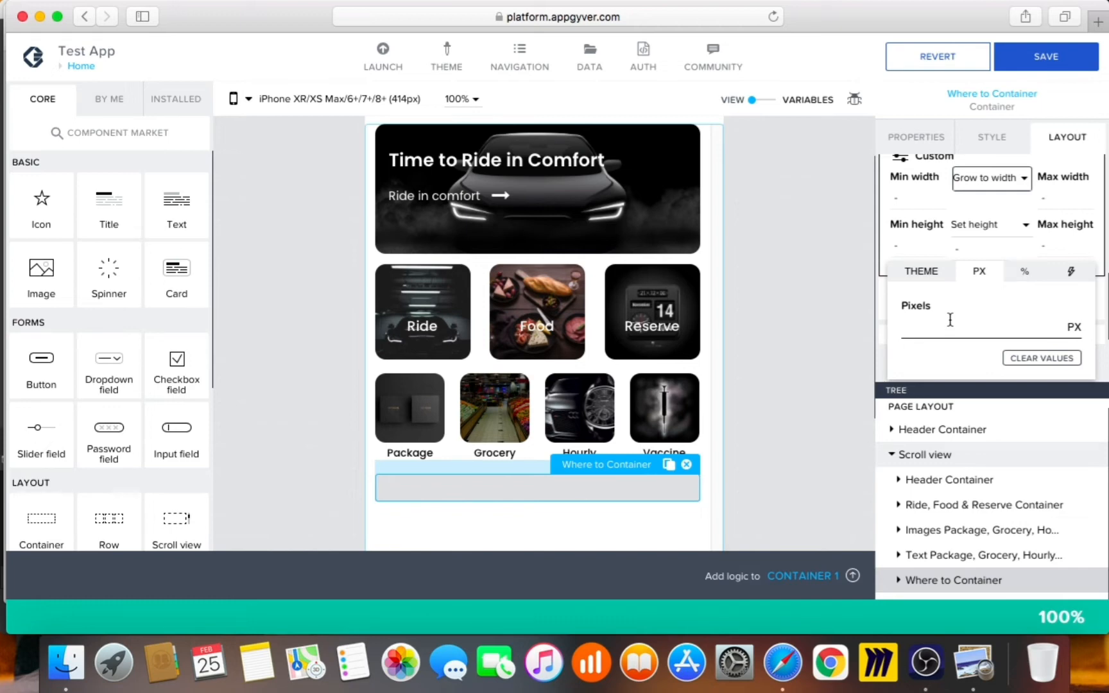
text(75)
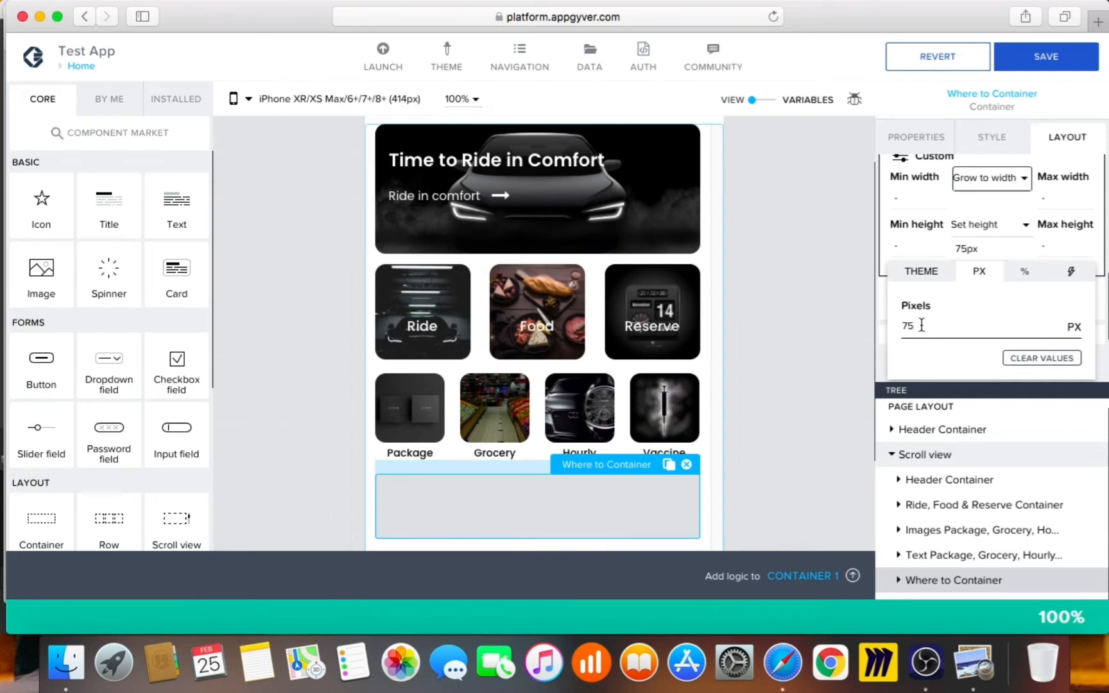
key(BackSpace)
key(BackSpace)
text(50)
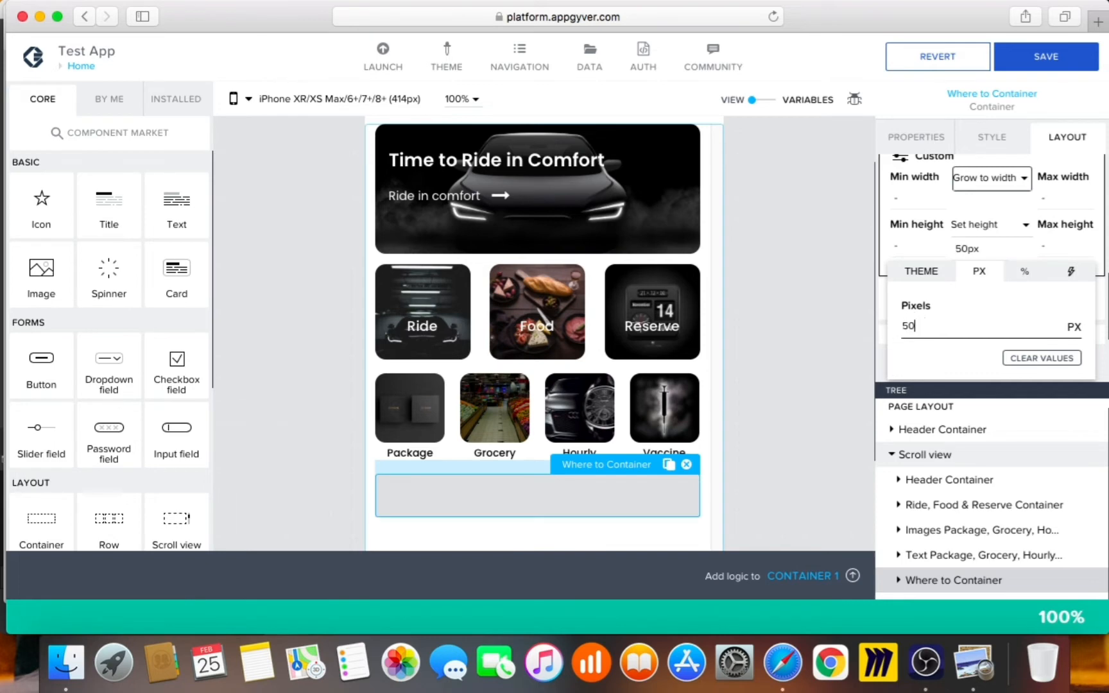
click(836, 459)
- Add a text component inside the Where to Container and change its content to "Where to?"
scroll(835, 459, down, 2)
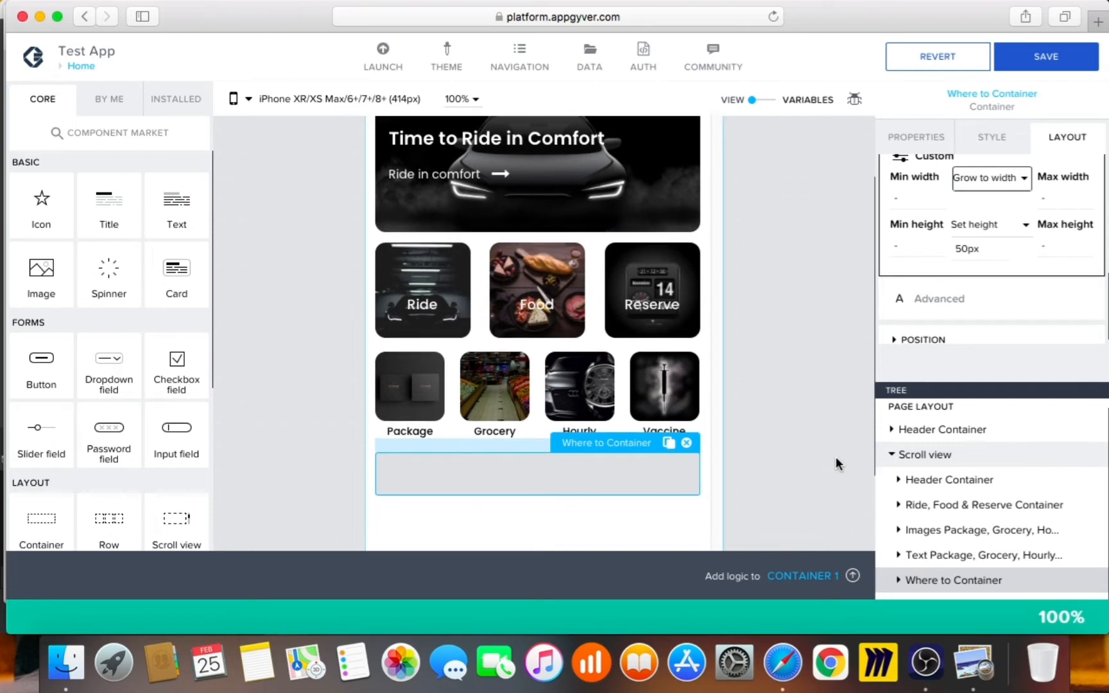
scroll(835, 457, down, 3)
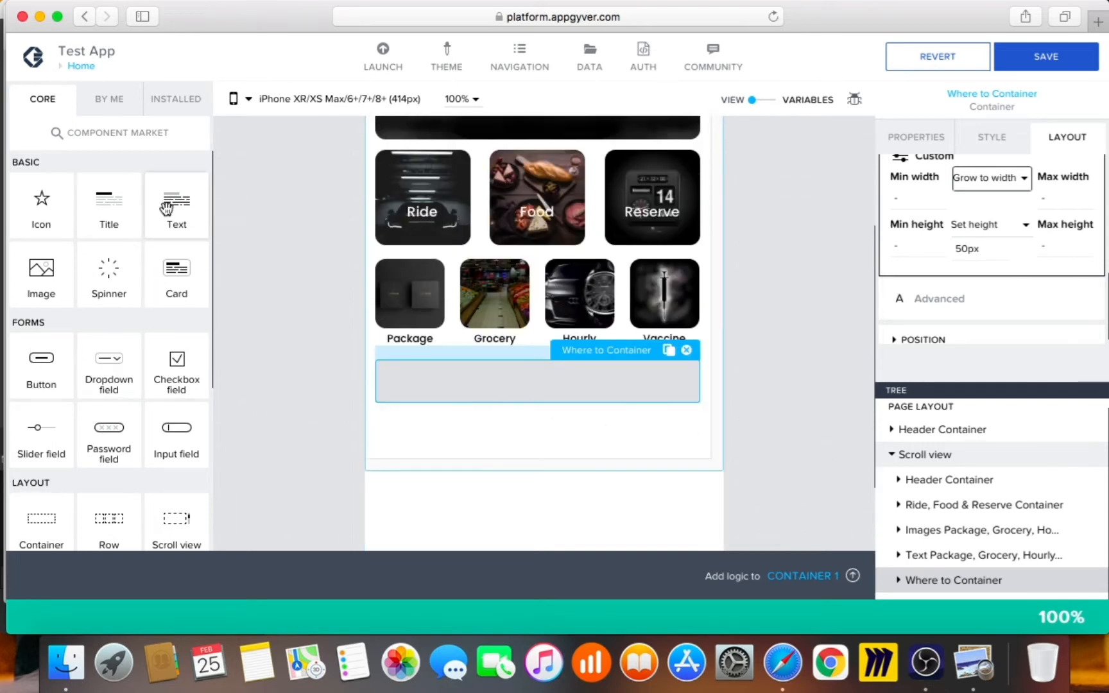
drag(339, 323, 432, 390)
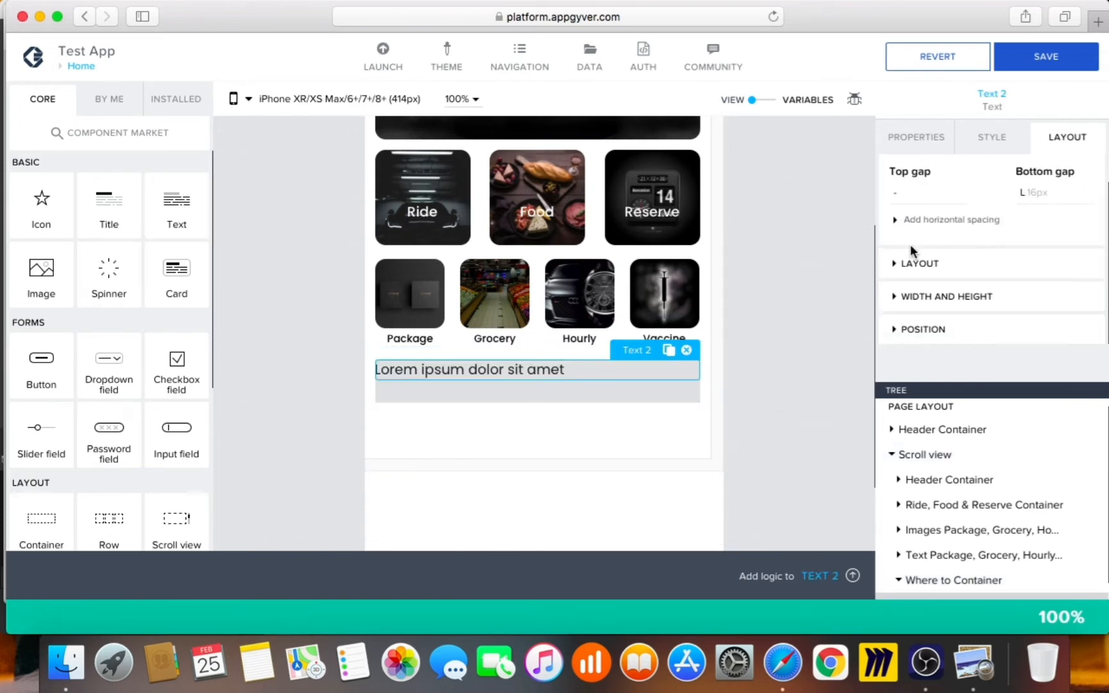
click(916, 137)
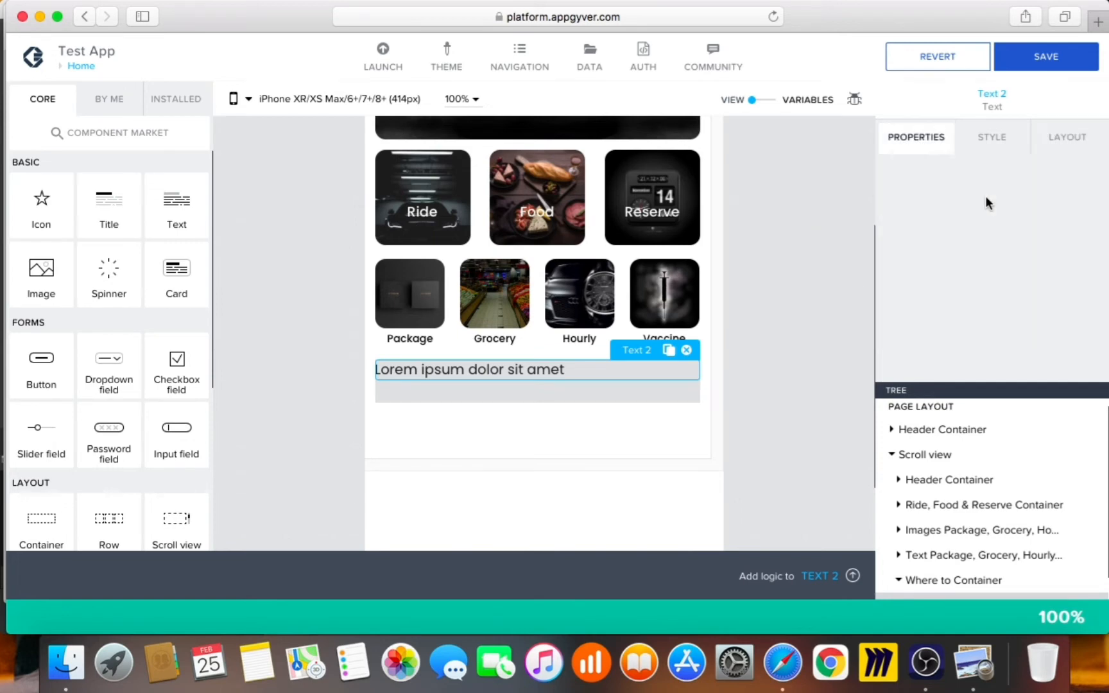
drag(1060, 197, 870, 177)
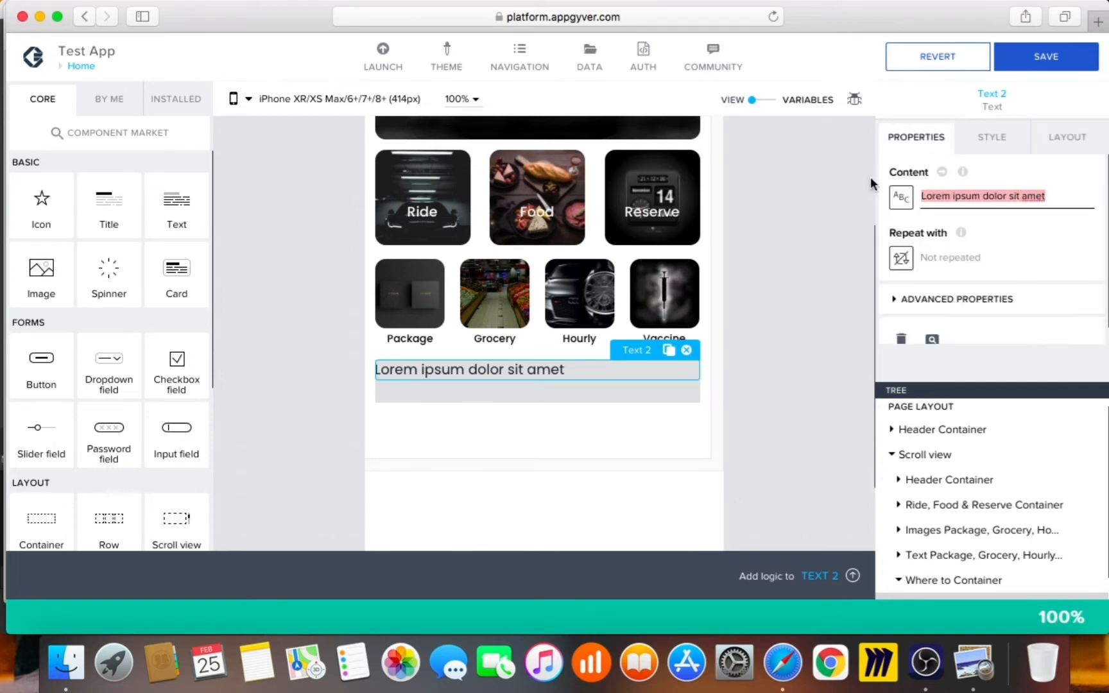
text(Where to?)
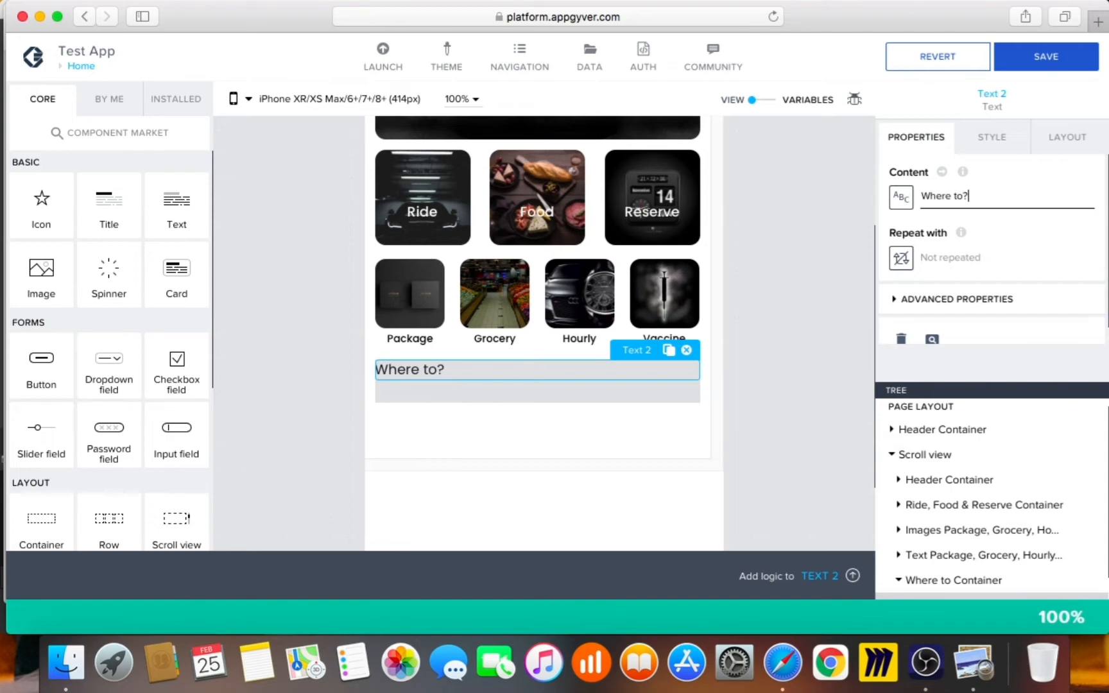
- Set the "Where to?" text's size to Text XL, using the reference image uber app ss.jpg for comparison
click(999, 141)
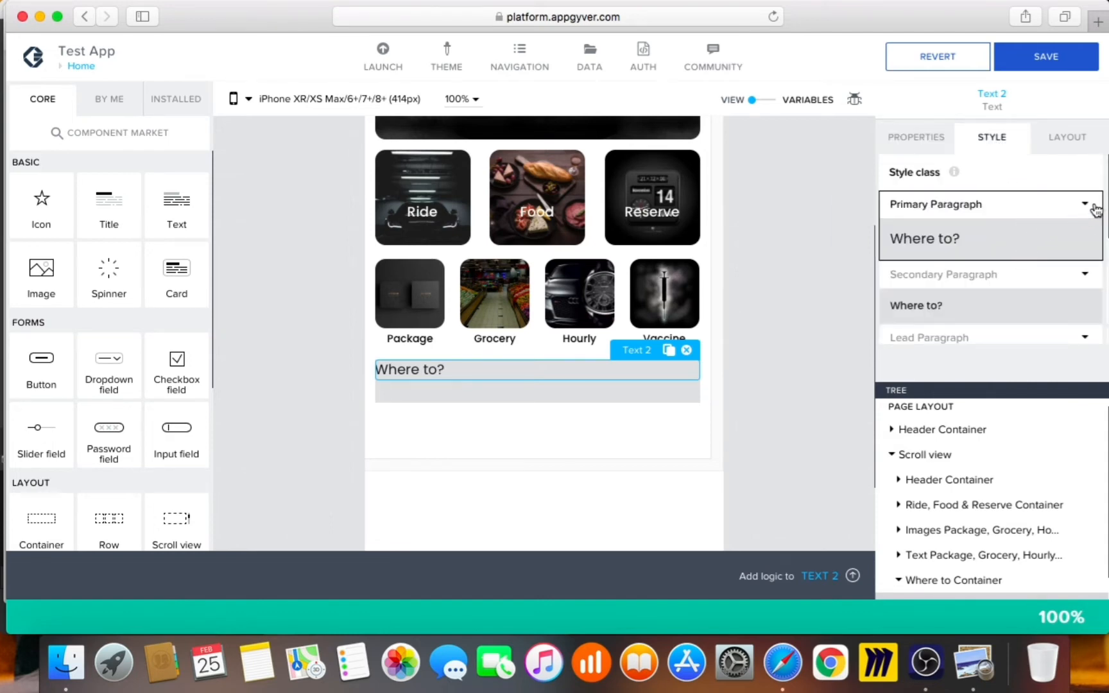
click(1086, 209)
click(1013, 235)
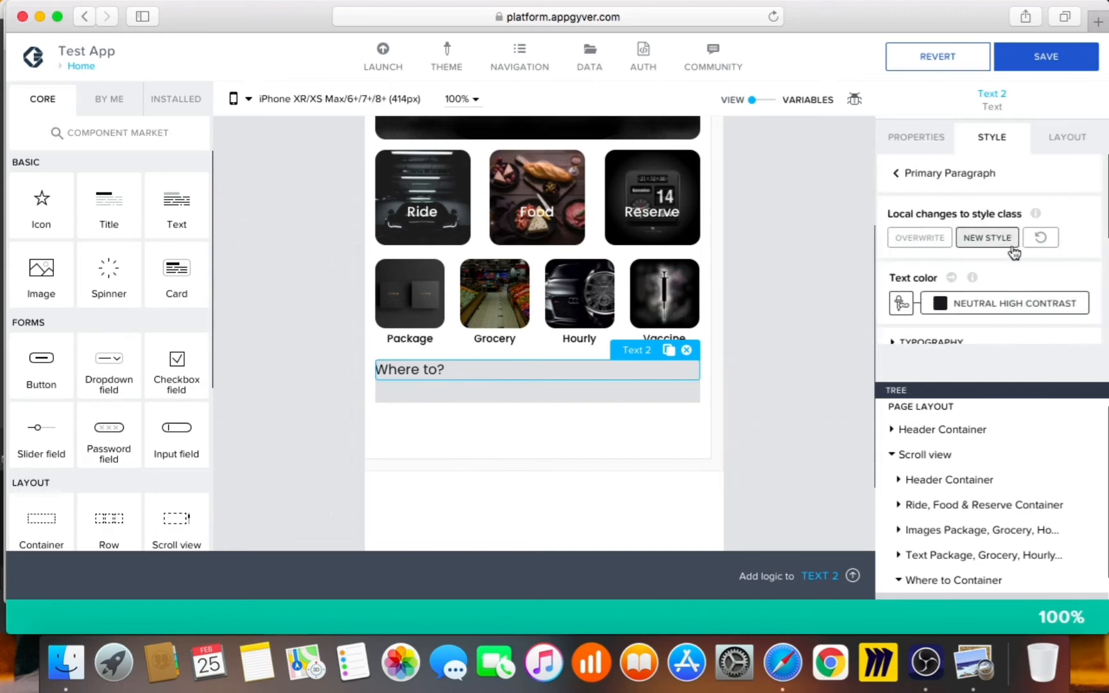
scroll(993, 269, down, 3)
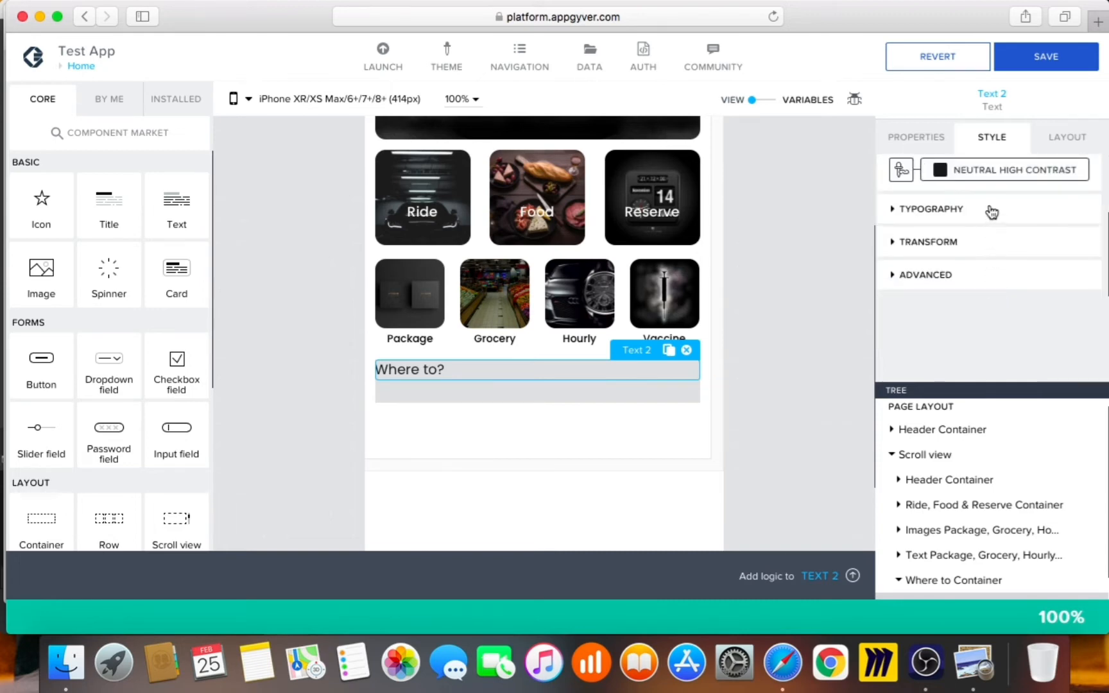
click(992, 211)
click(1000, 266)
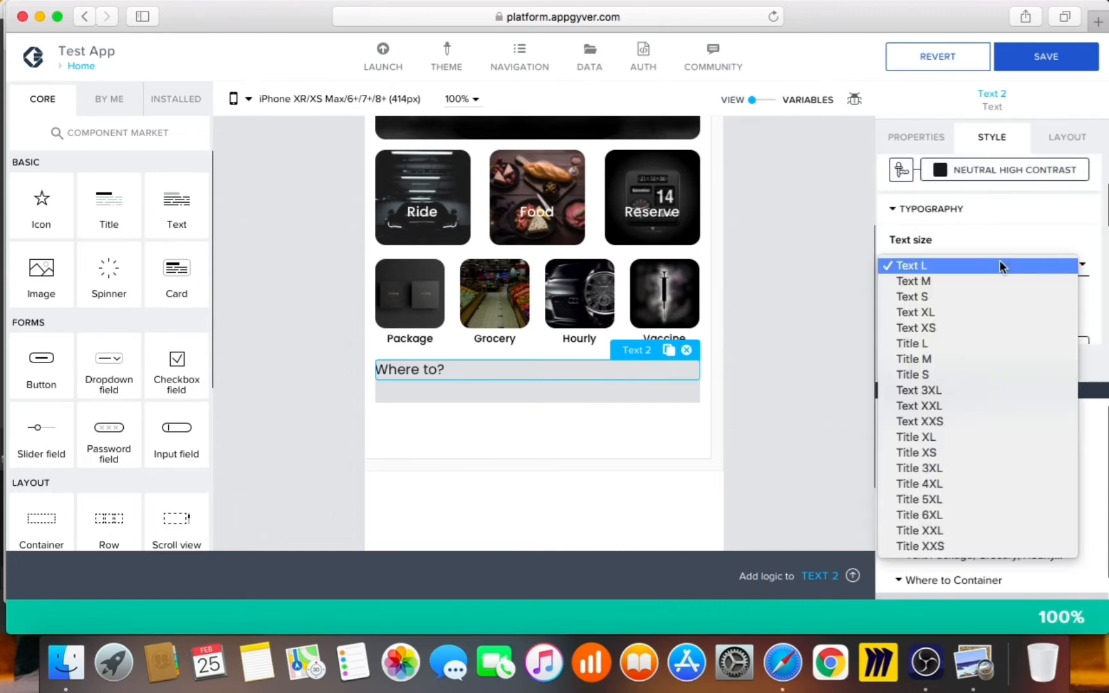
click(993, 280)
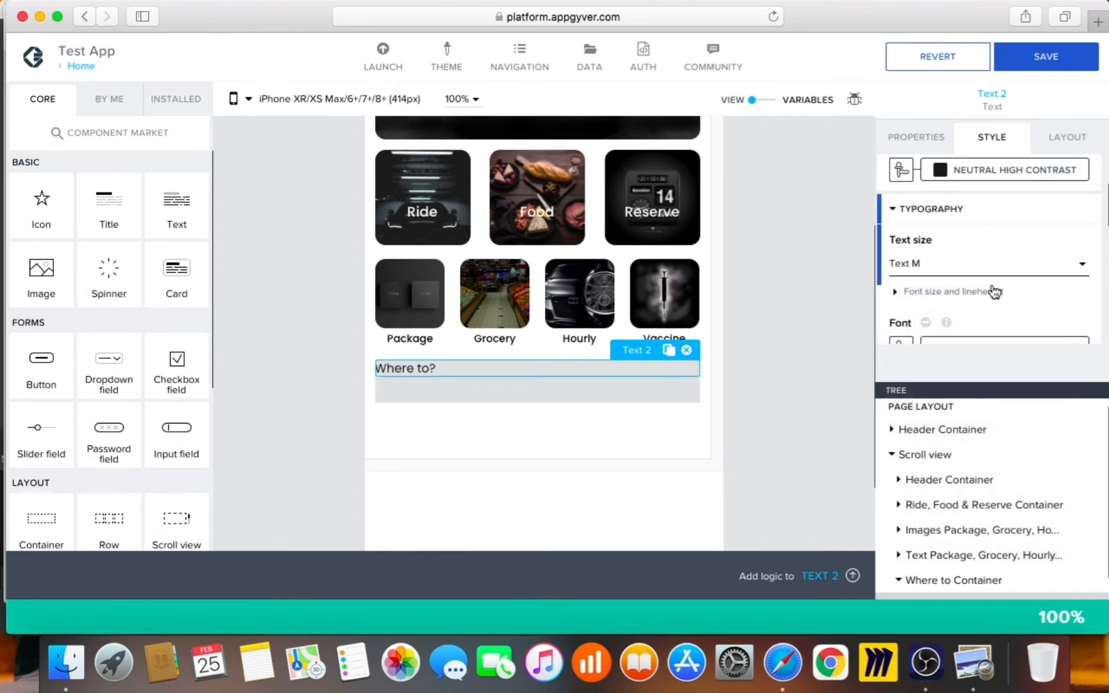
click(981, 686)
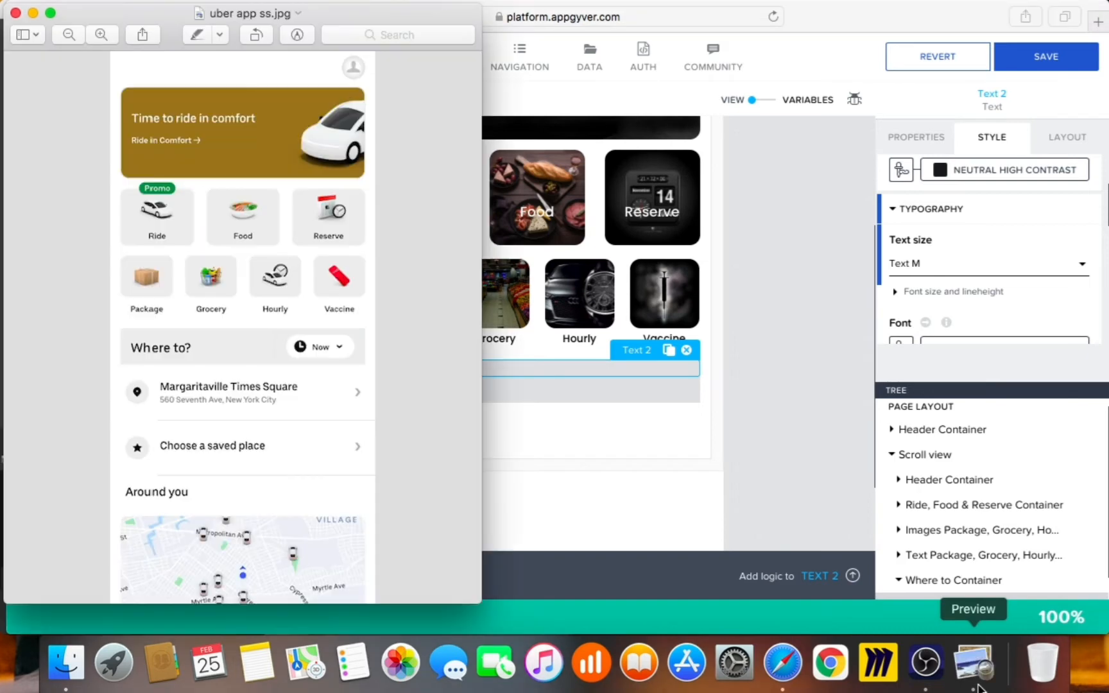
click(797, 427)
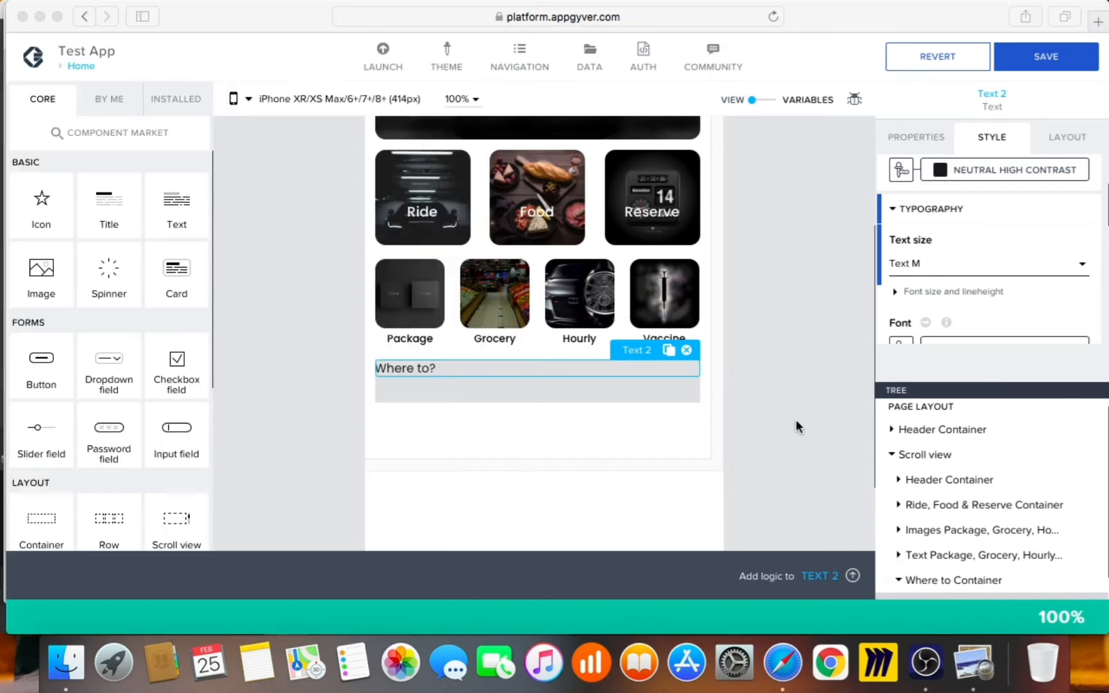
click(950, 265)
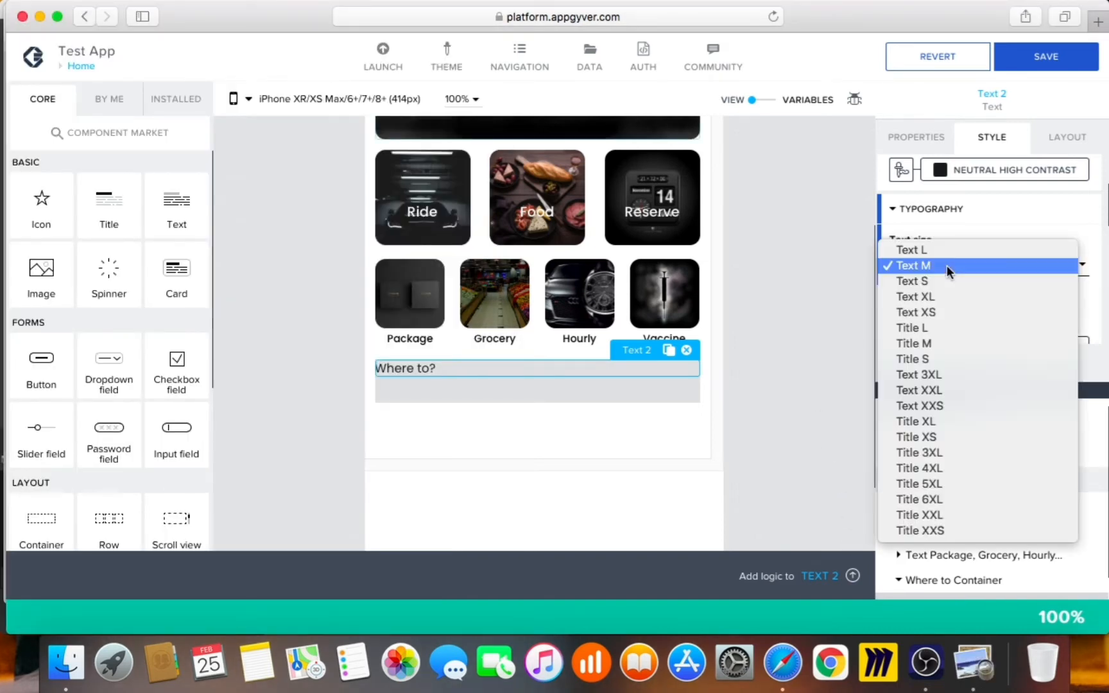
click(942, 297)
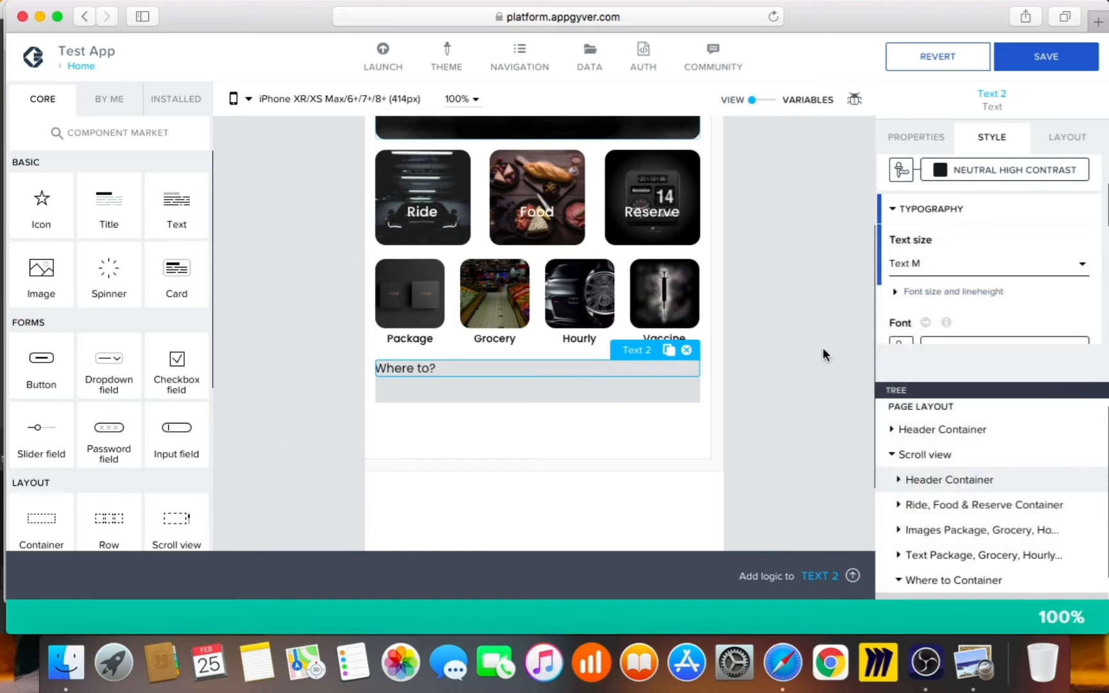
- Open the font weight options for the "Where to?" text
scroll(966, 299, down, 3)
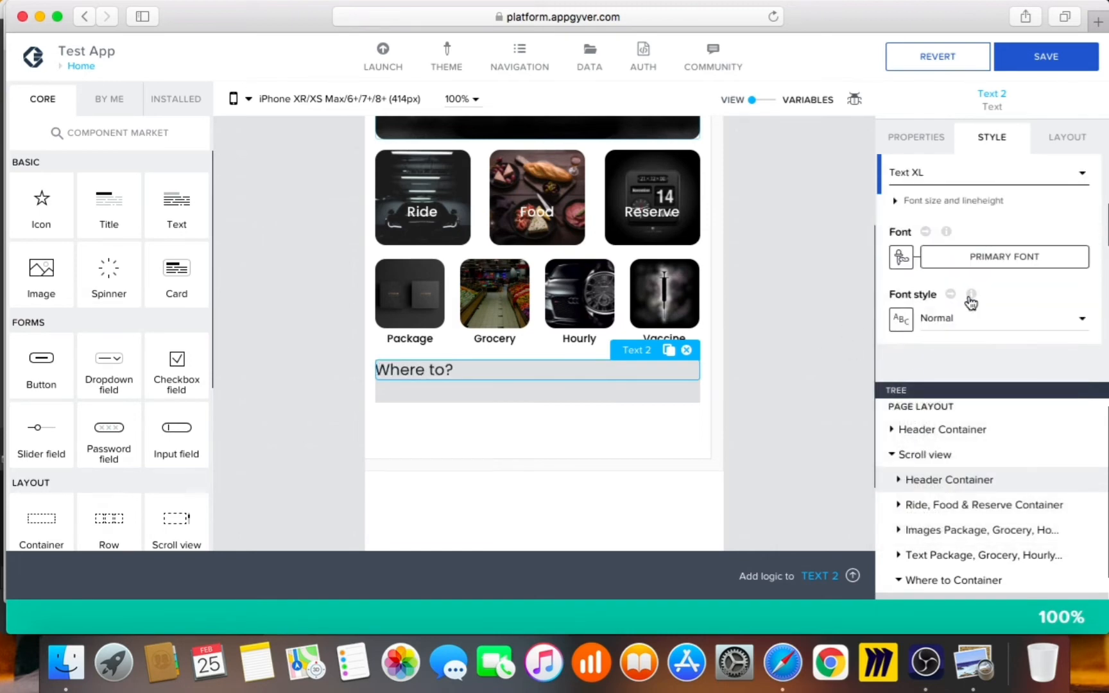
scroll(965, 305, down, 2)
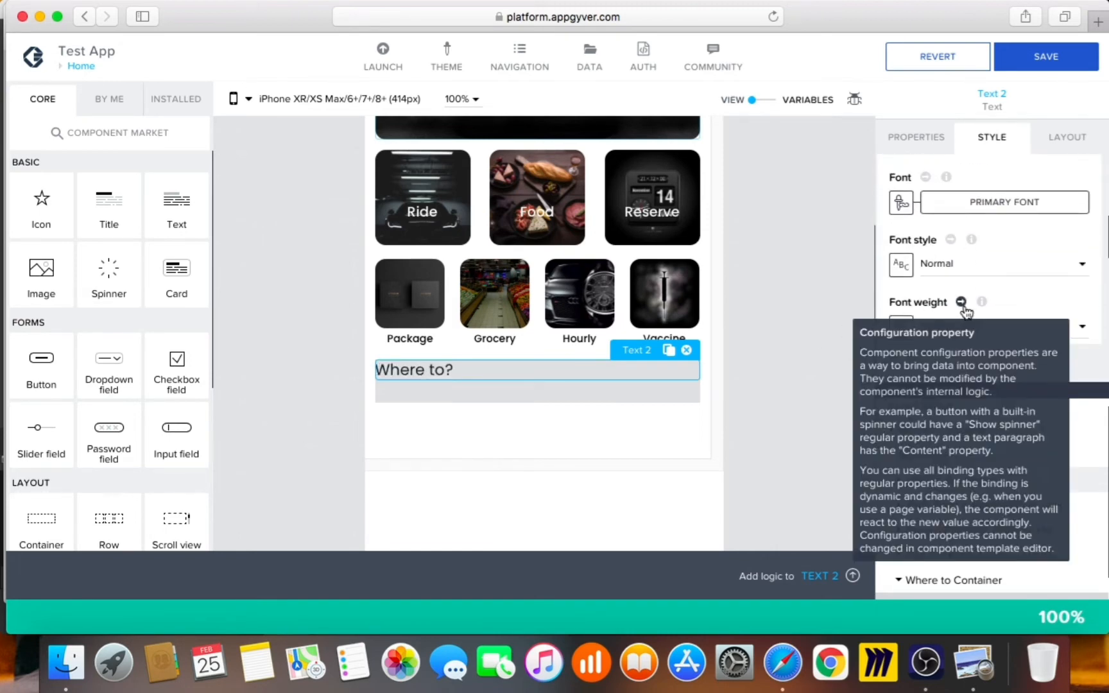
click(962, 320)
click(957, 315)
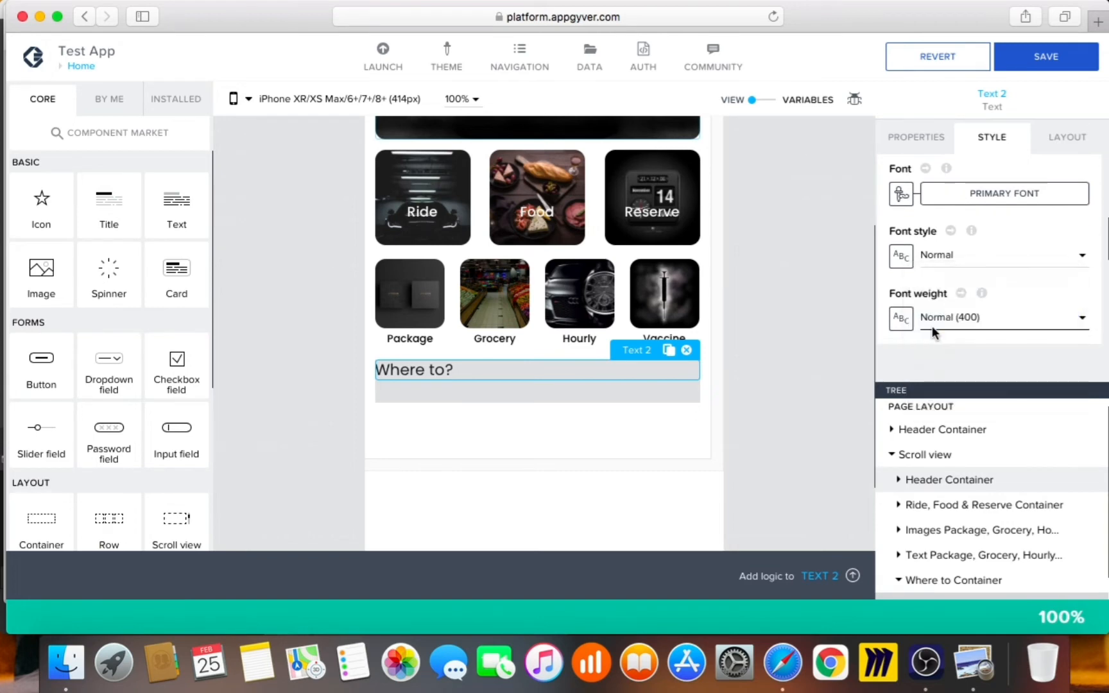
- Bind the font weight of the "Where to?" text to the formula "500" and save the binding
click(914, 326)
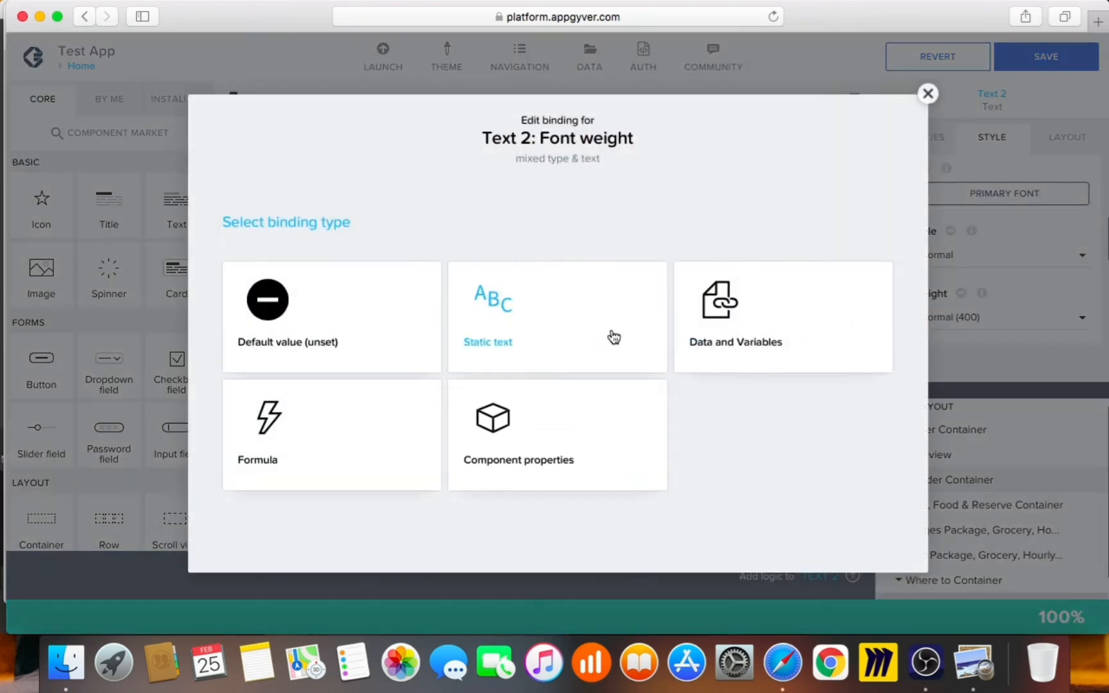
click(358, 441)
click(366, 369)
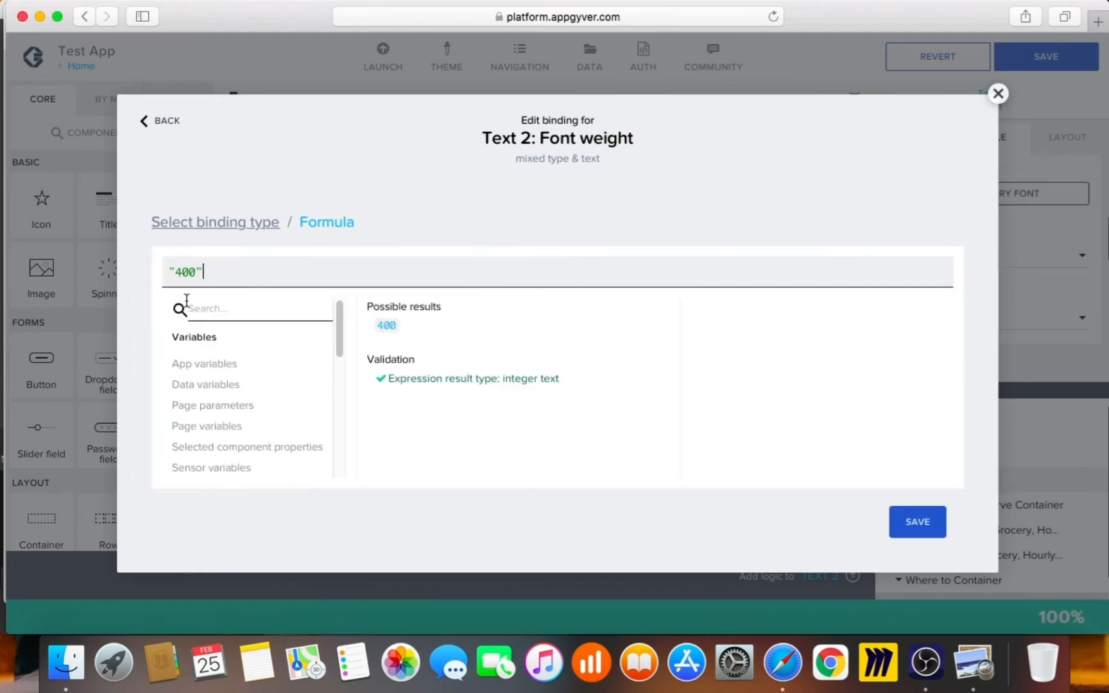
click(184, 272)
key(BackSpace)
text(5)
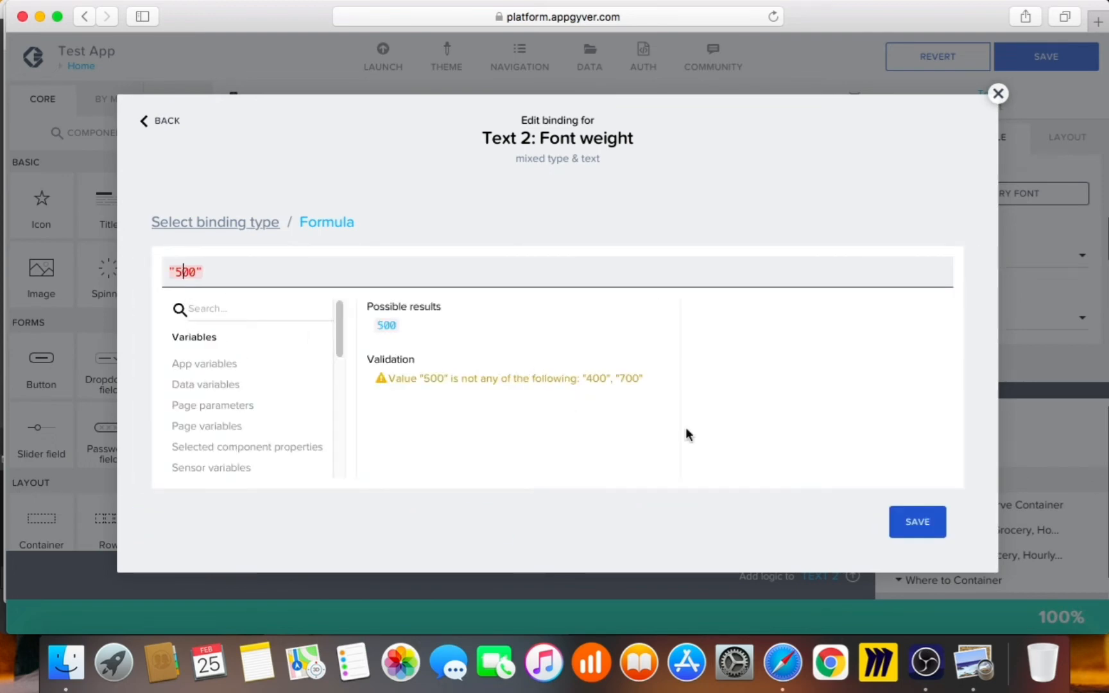
click(891, 521)
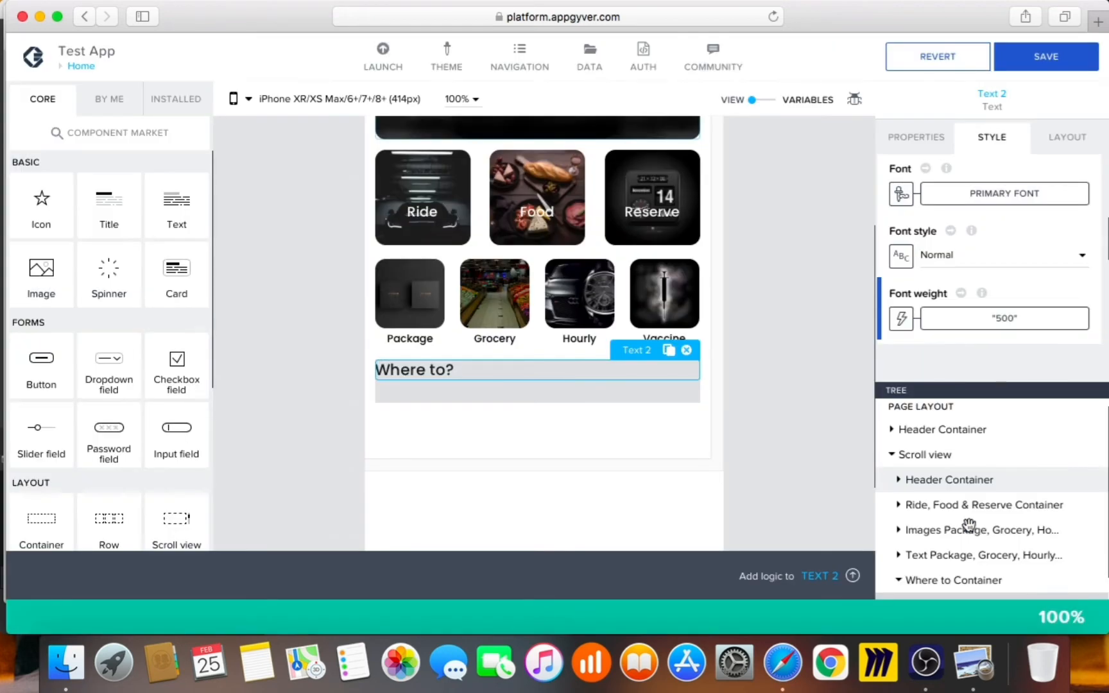
- Justify the Where to Container's children horizontally with space between them and align them to the vertical centre
click(1069, 140)
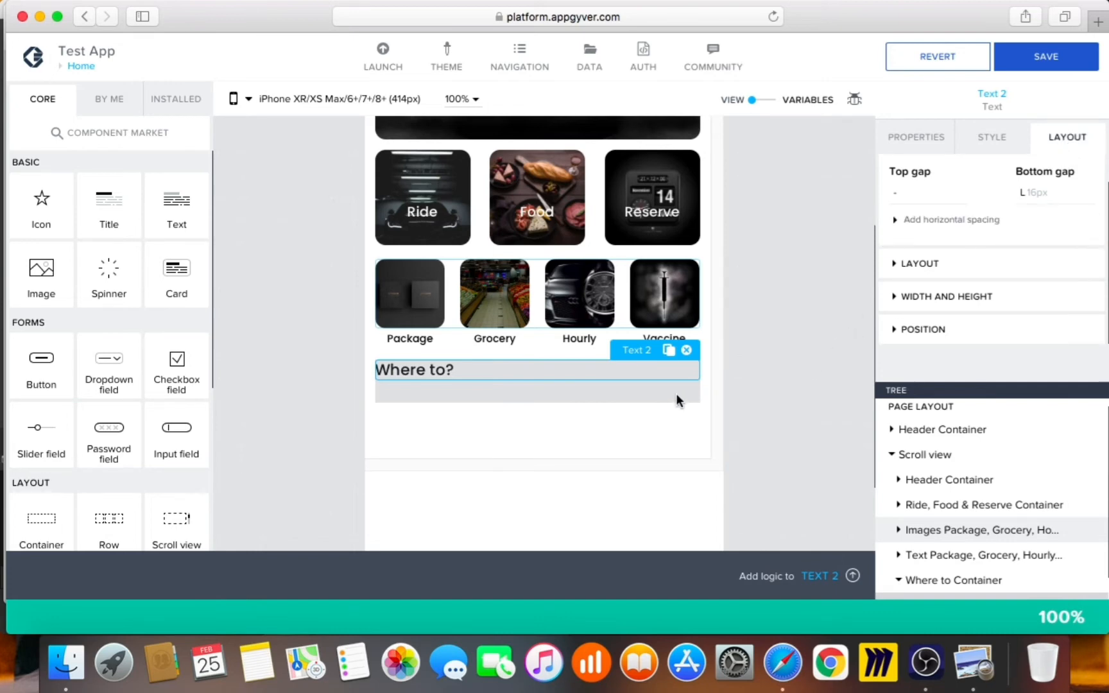
click(802, 417)
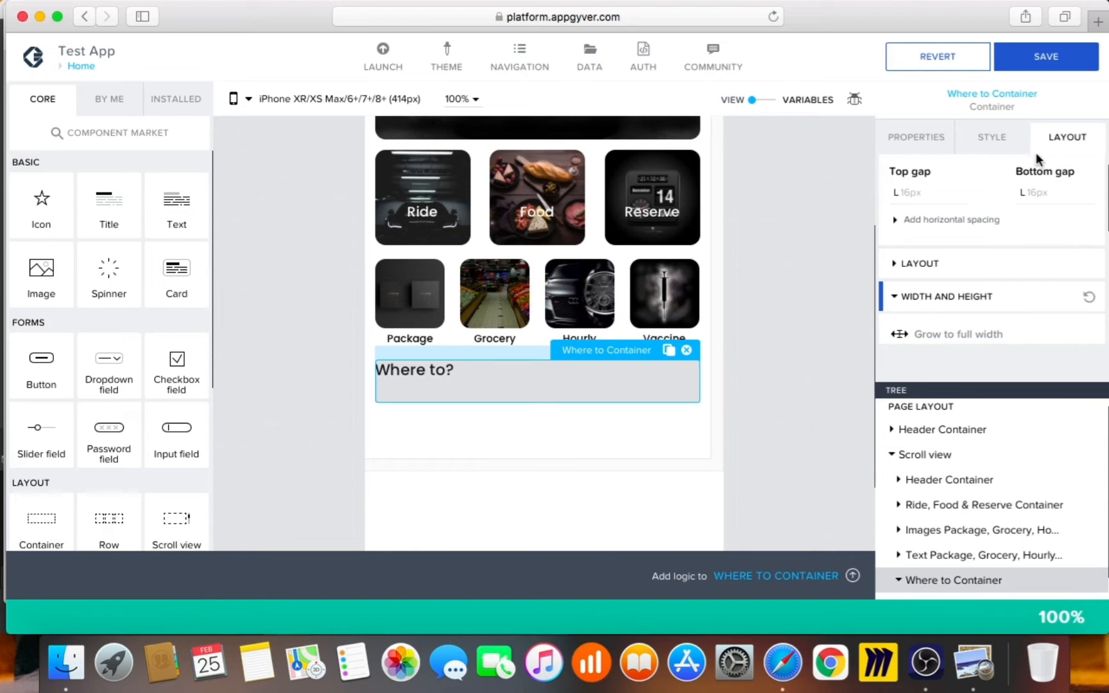
scroll(1011, 262, down, 2)
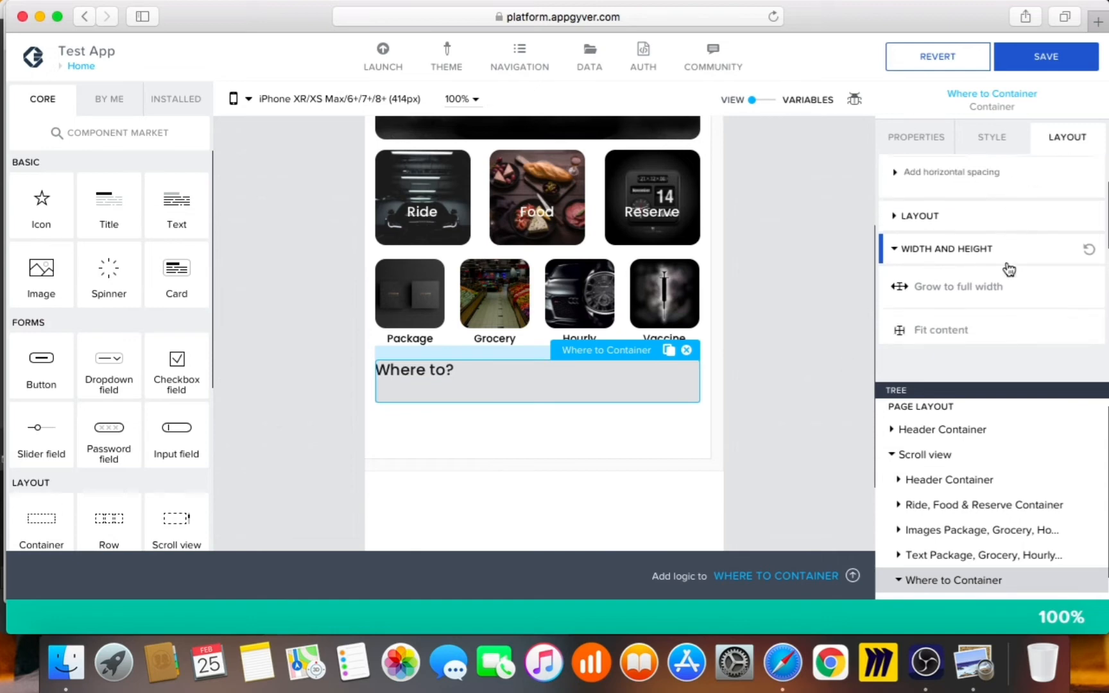
click(1006, 214)
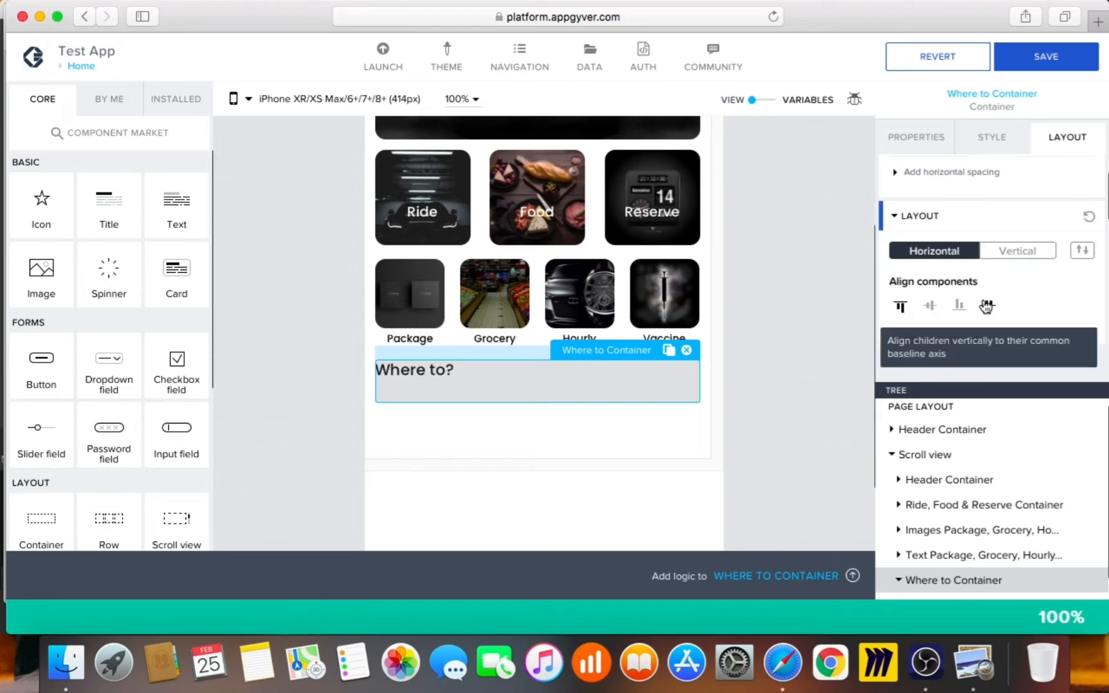
scroll(1022, 310, down, 1)
scroll(1021, 309, down, 1)
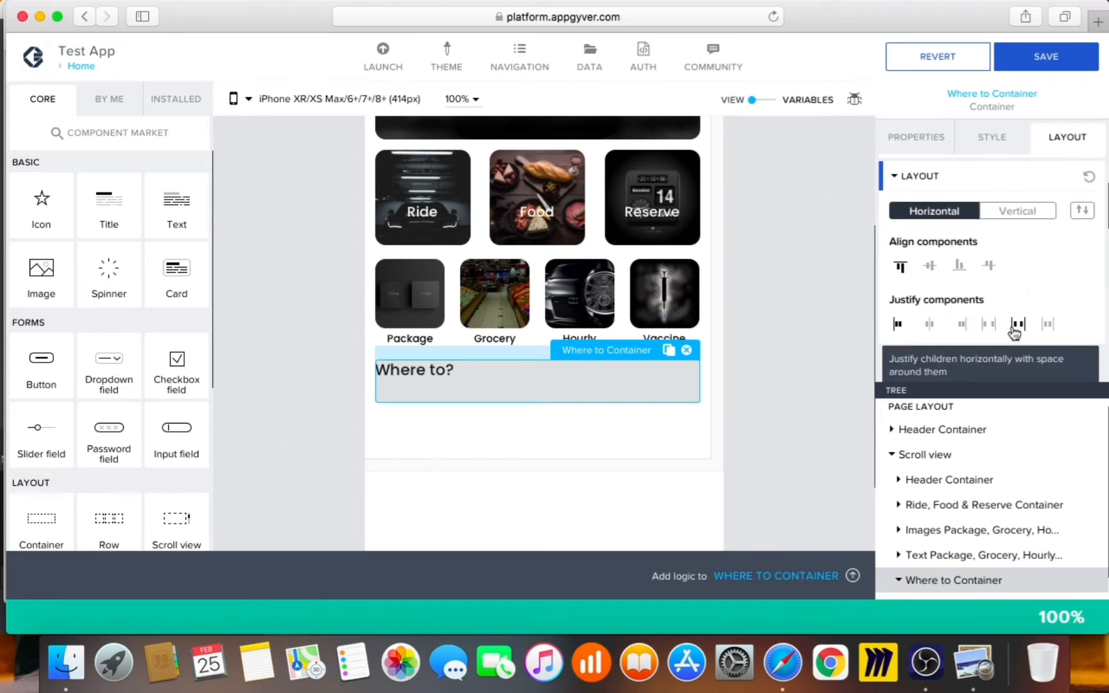
click(987, 326)
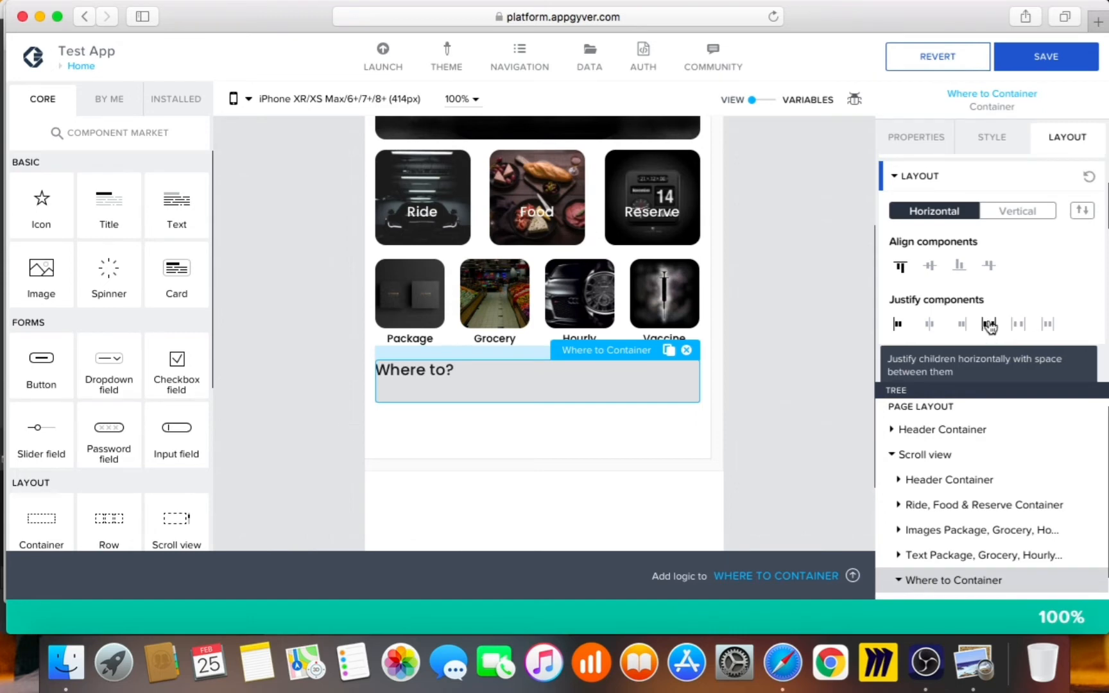
click(957, 302)
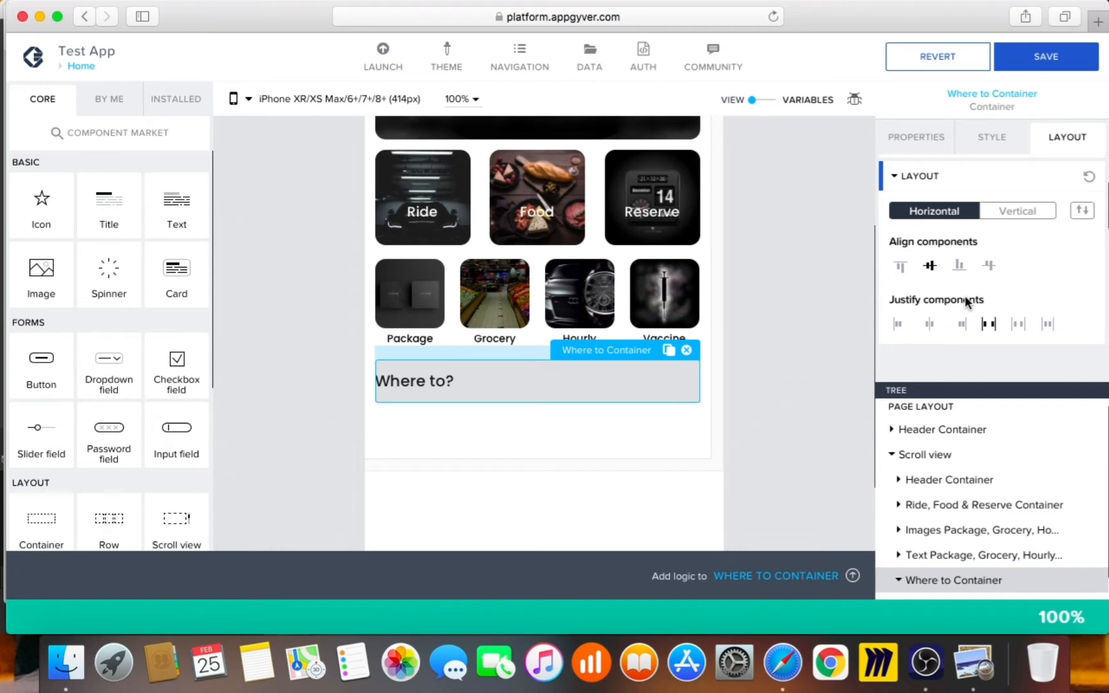
scroll(1000, 292, down, 5)
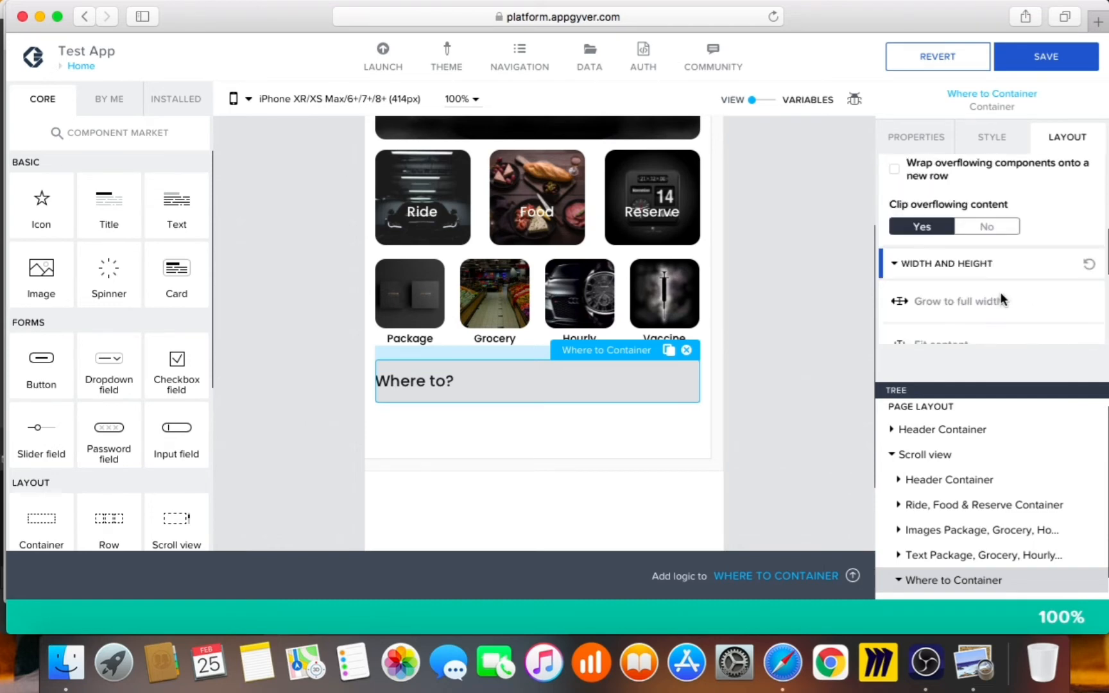
scroll(1001, 299, up, 2)
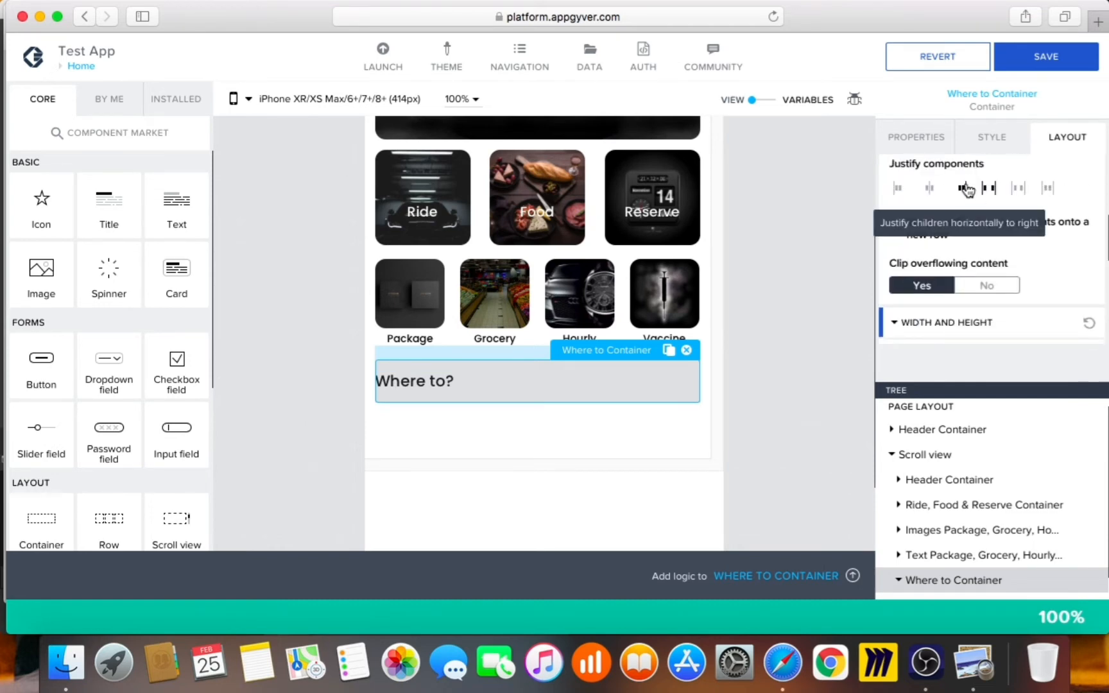
scroll(979, 250, up, 4)
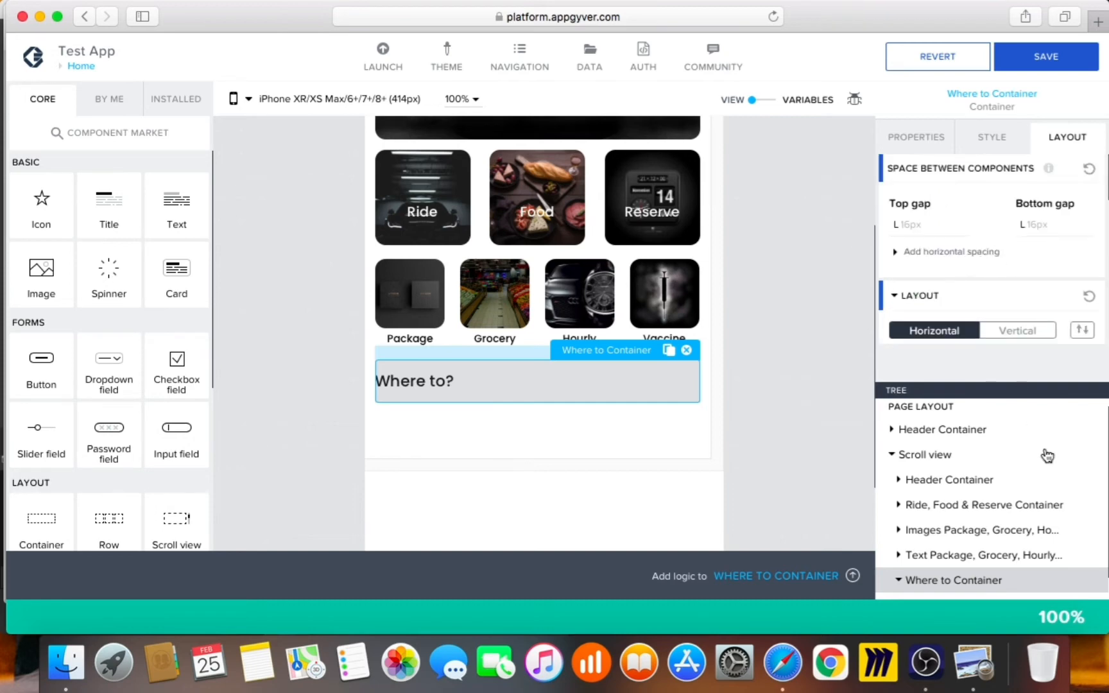
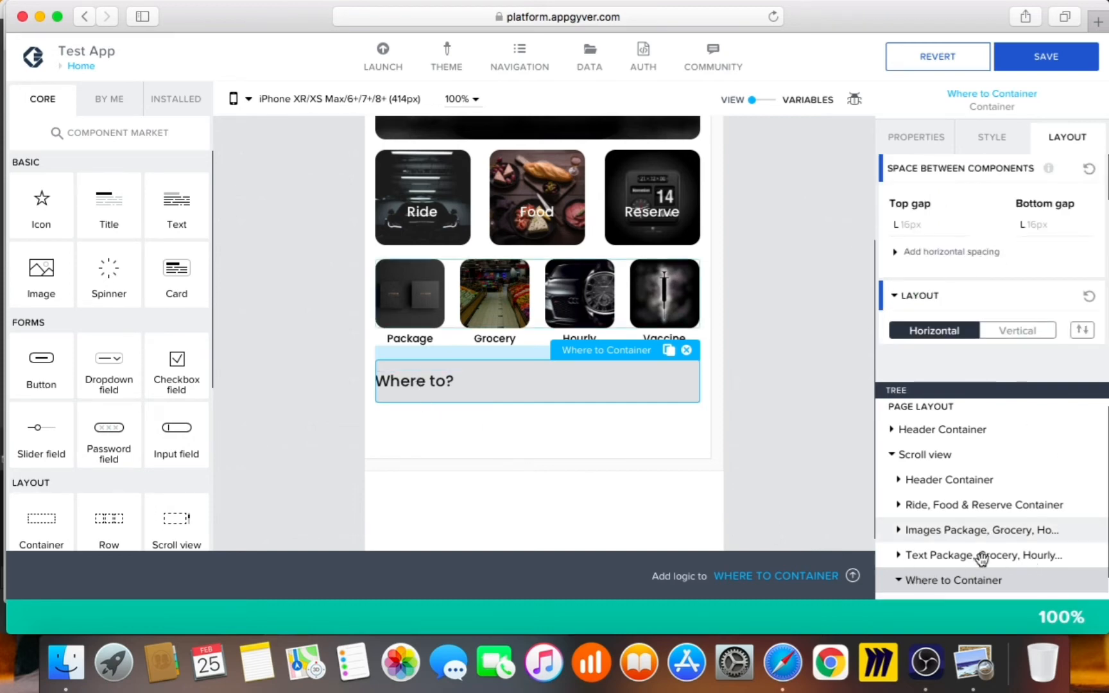
- Rename the Text 2 component inside the Where to Container as "Where to Text"
scroll(963, 581, down, 1)
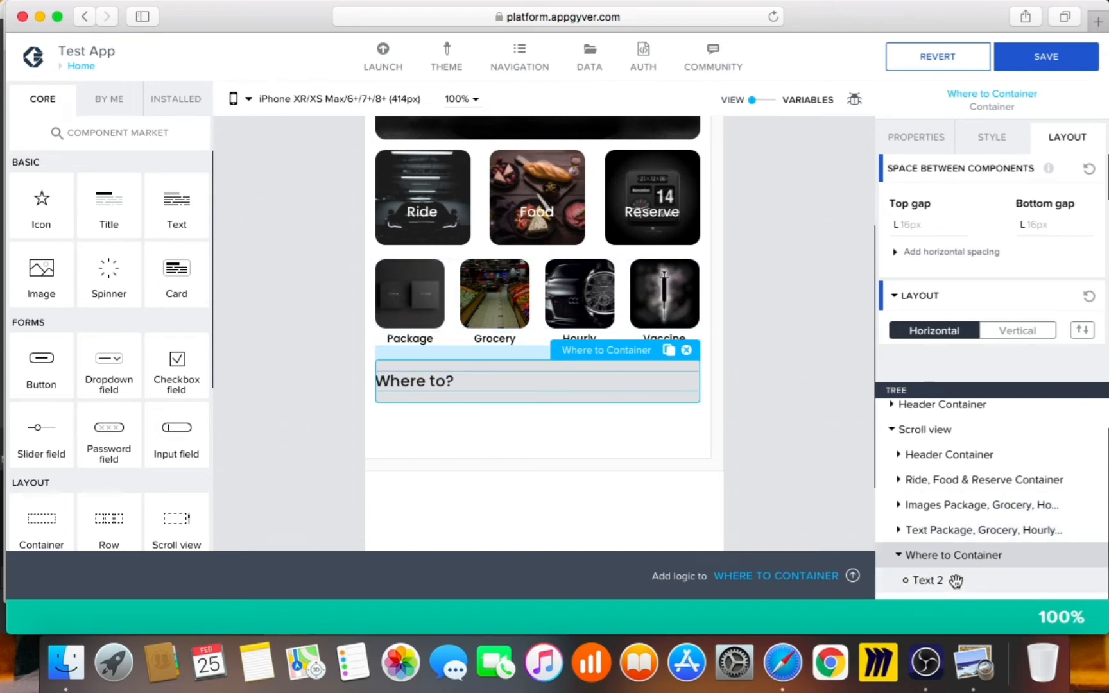
click(956, 581)
click(951, 302)
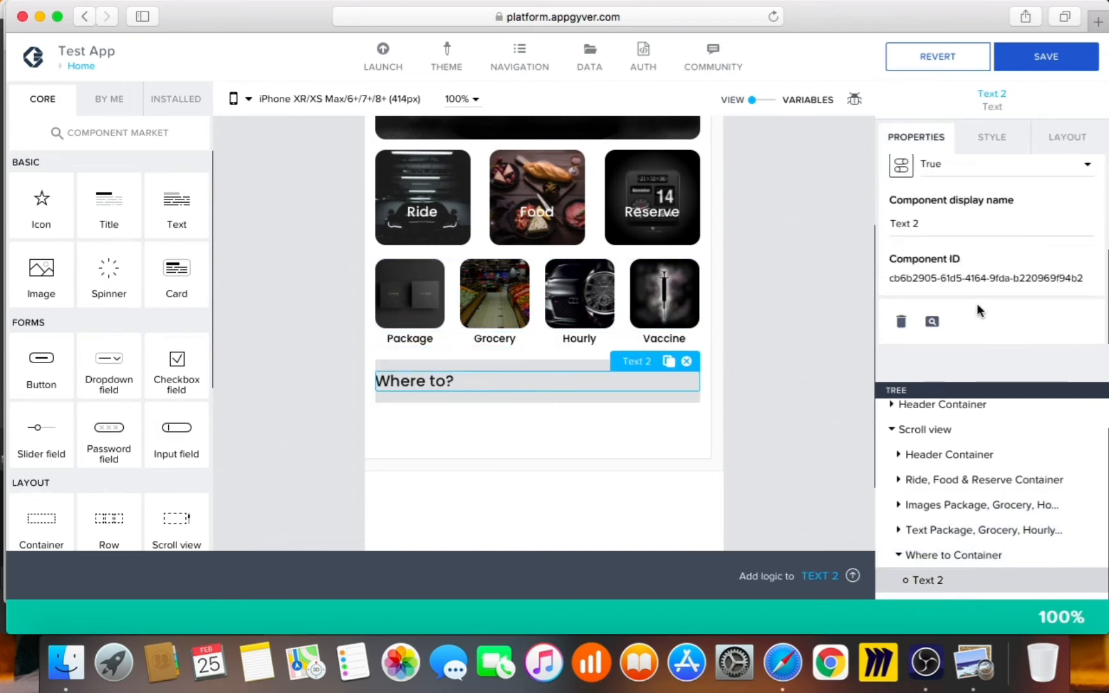
click(940, 226)
key(BackSpace)
key(BackSpace)
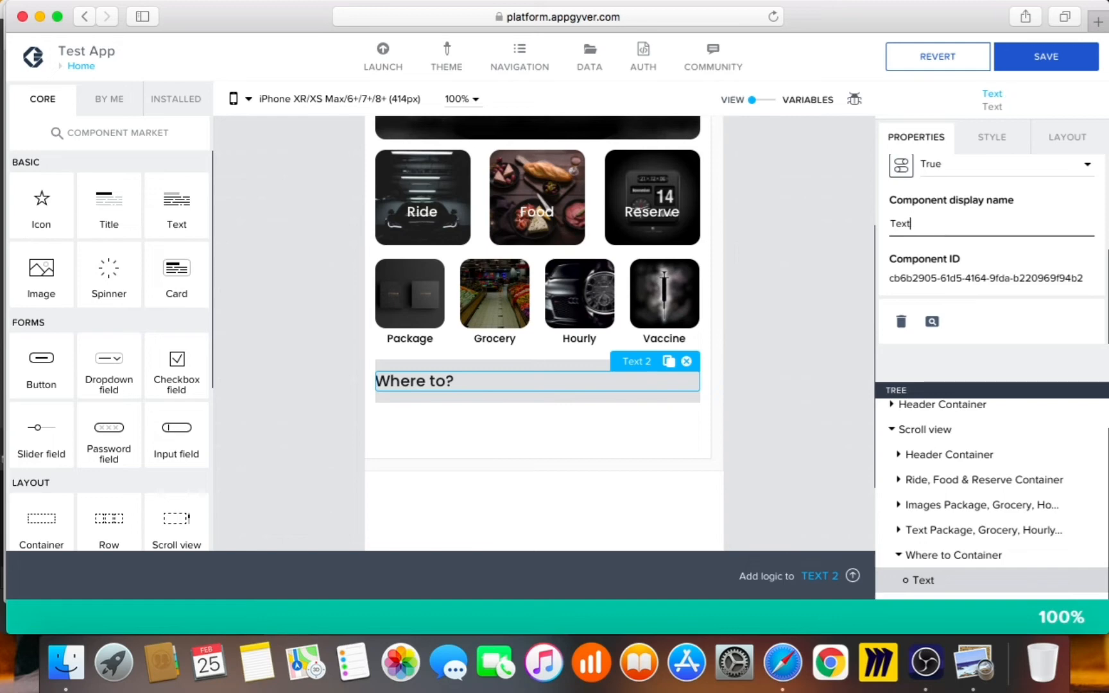
text(Where ti)
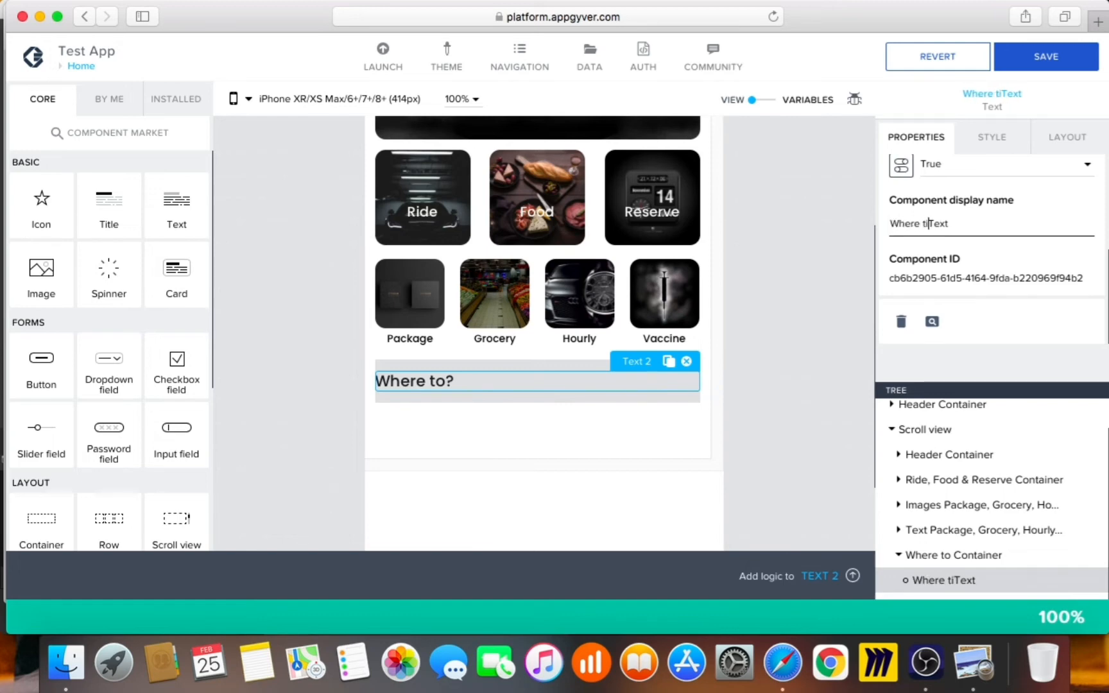
key(BackSpace)
key(BackSpace)
text(o)
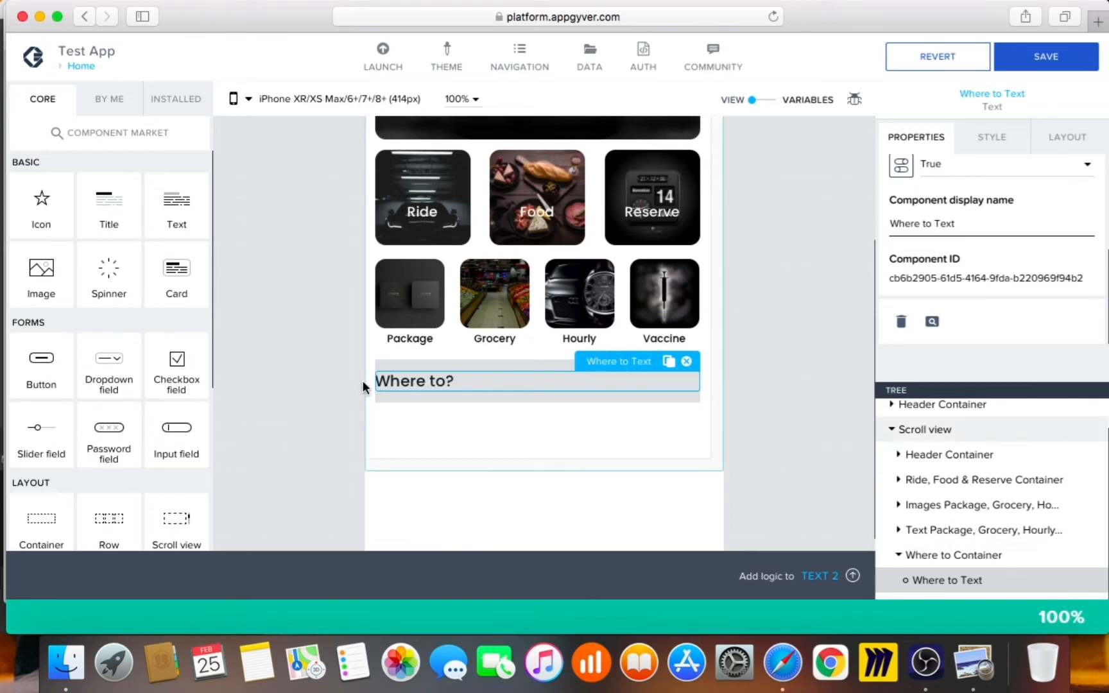
- Set the text alignment of the Where to Text component to center
click(983, 136)
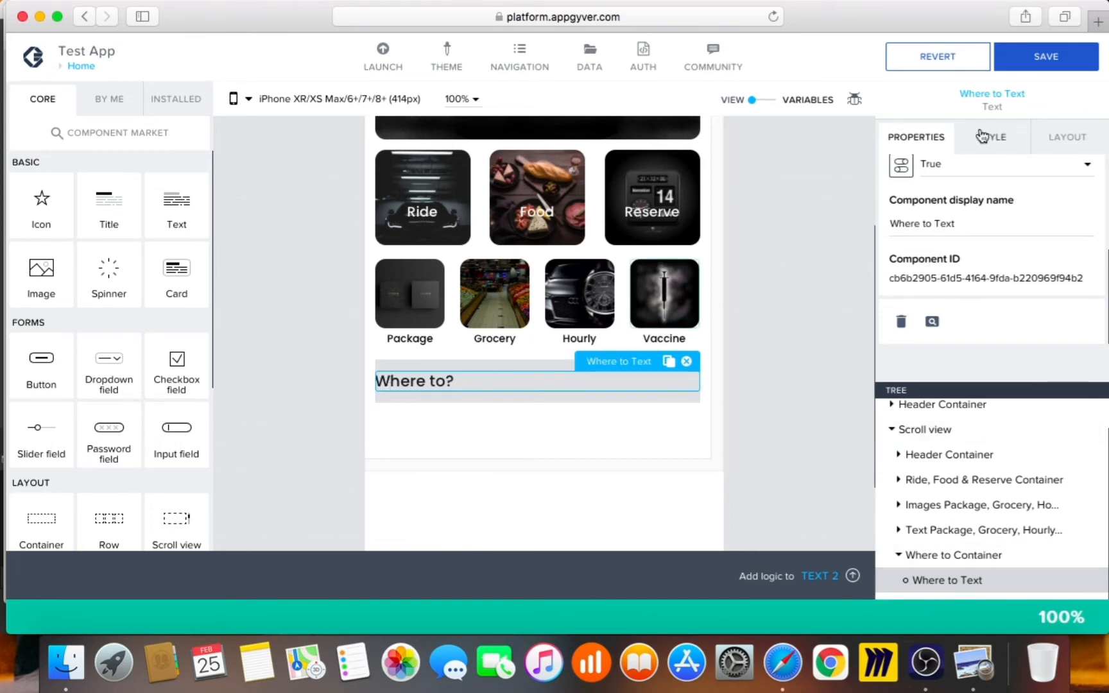
click(1066, 143)
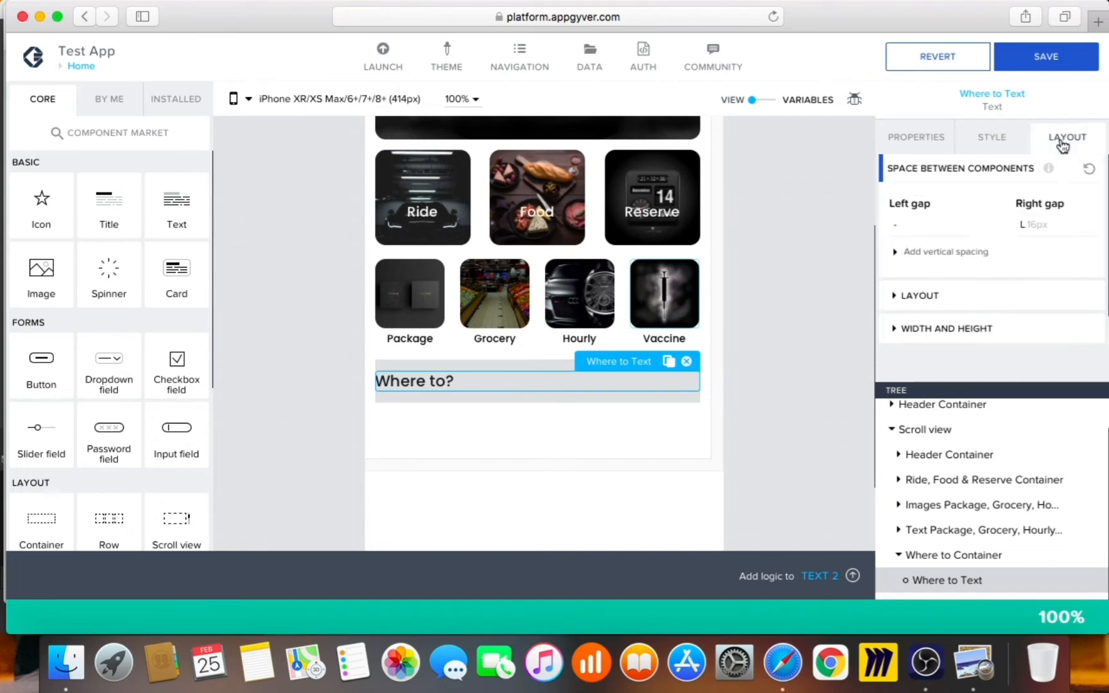
click(961, 309)
scroll(1026, 304, down, 3)
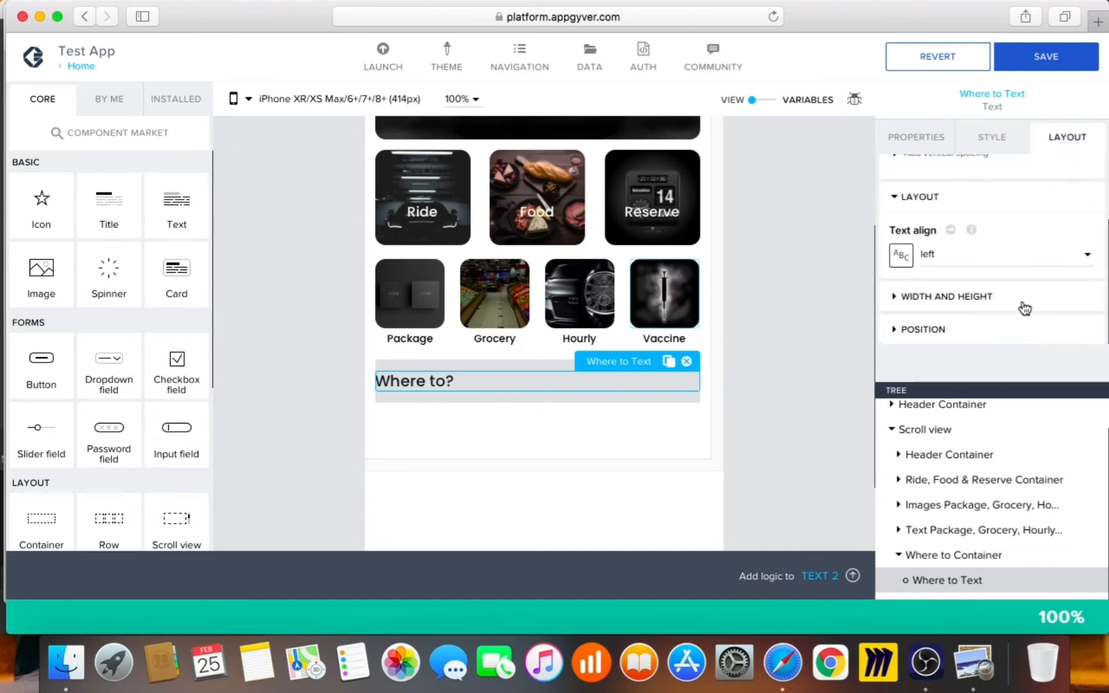
click(996, 255)
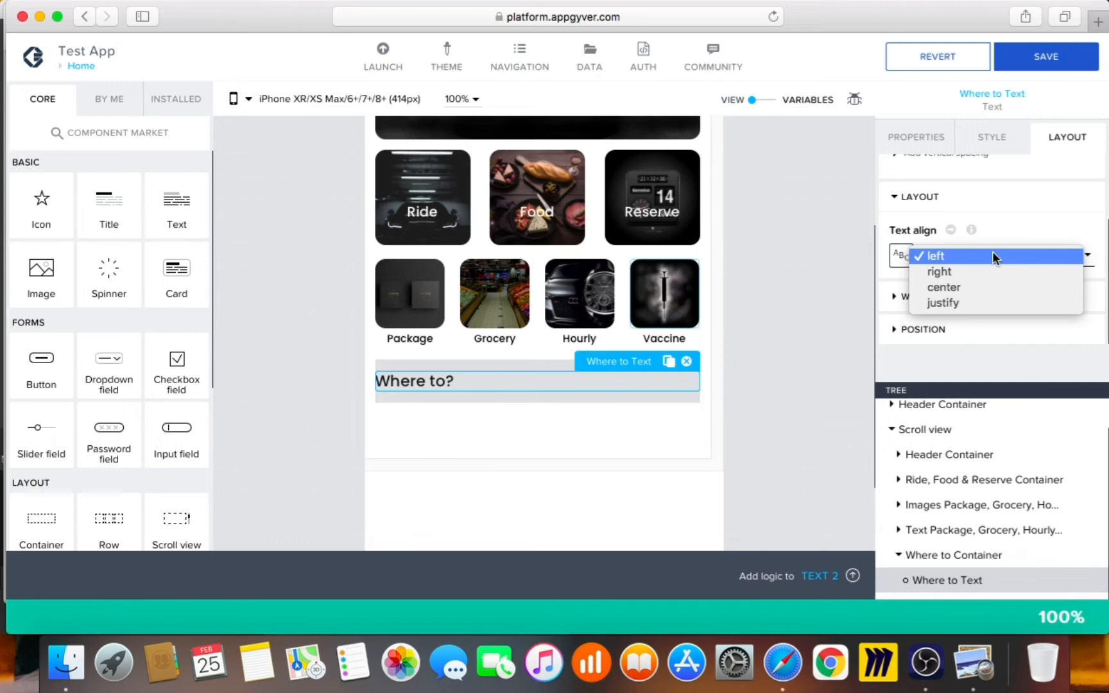
click(993, 255)
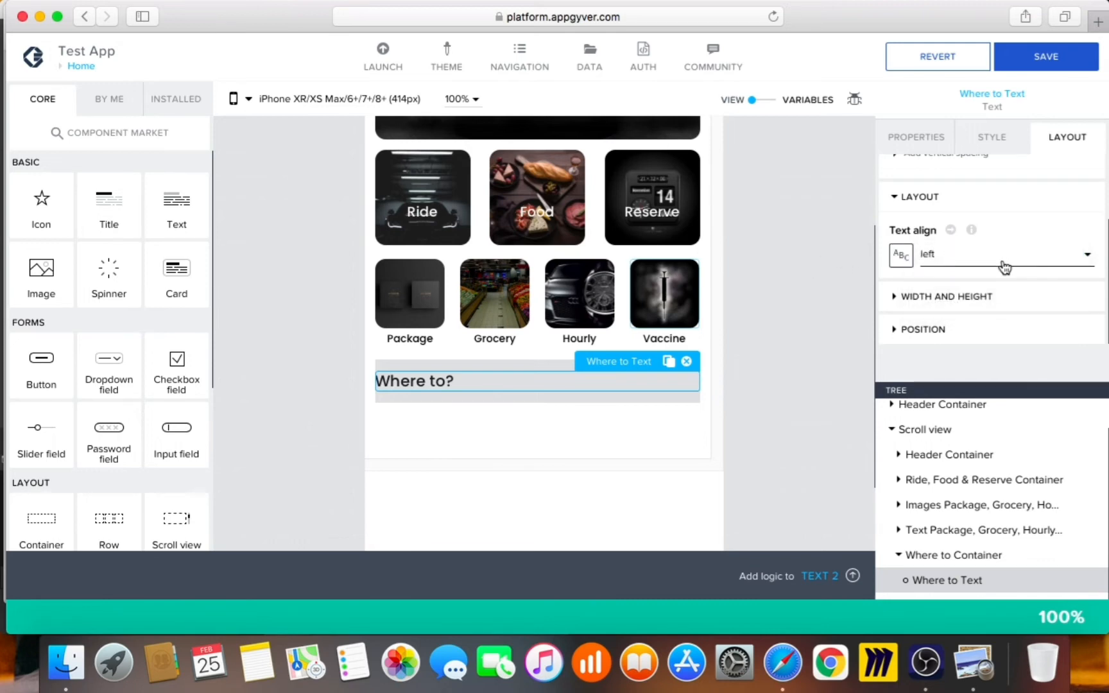
click(1005, 265)
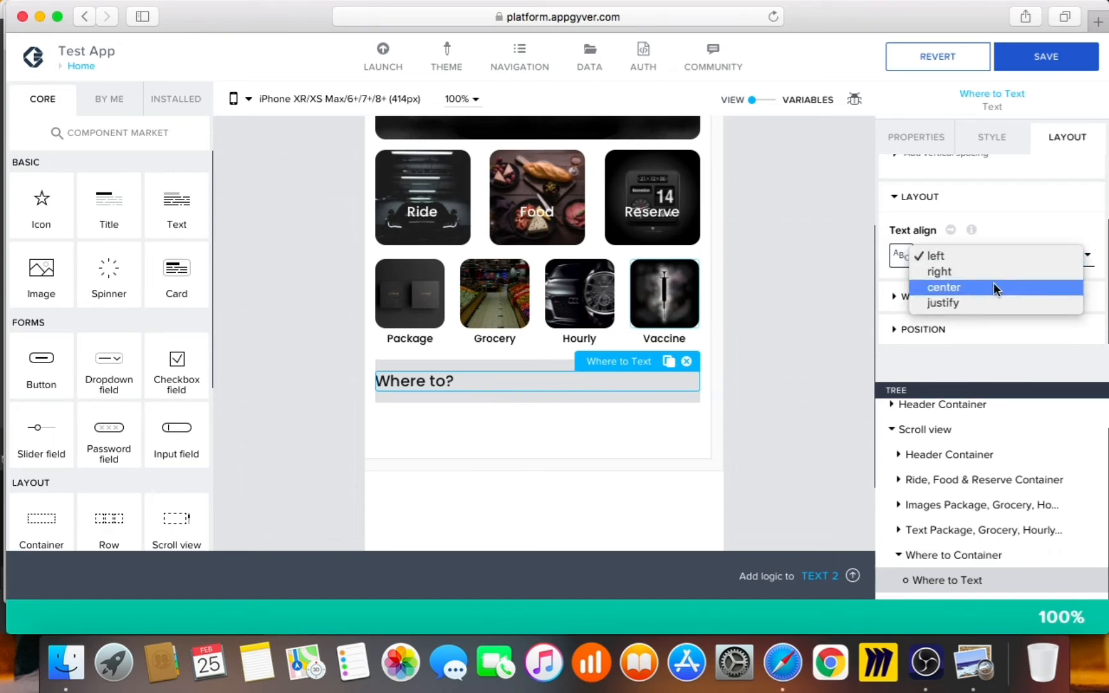
click(987, 286)
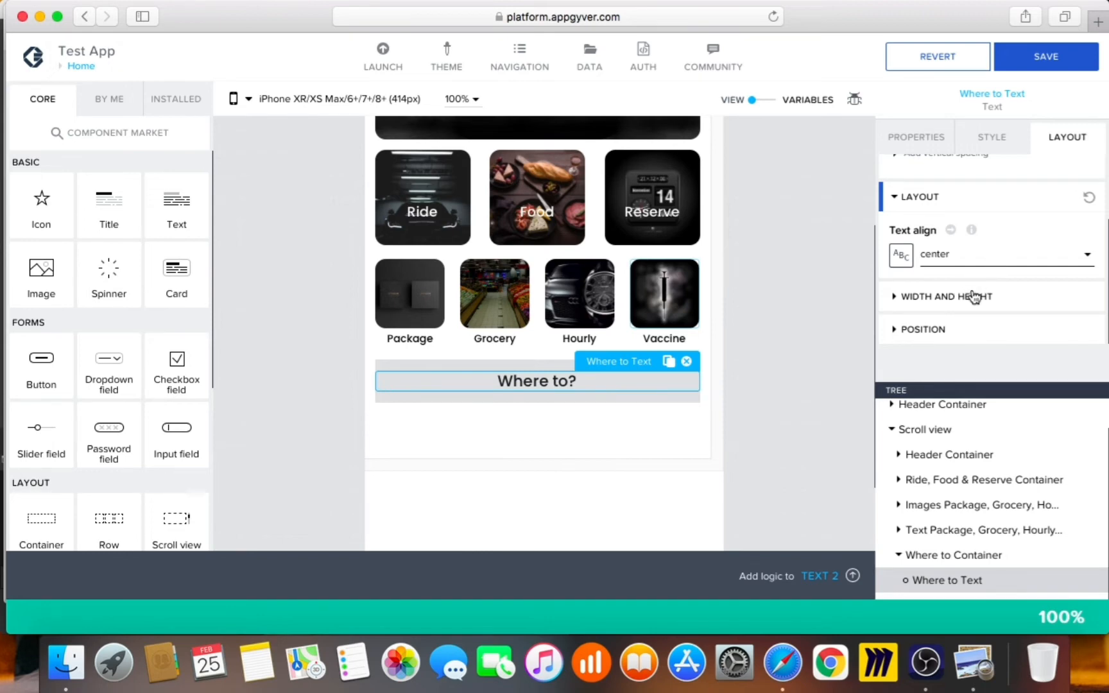
- Give the Where to Text component an exact width of 150 px
click(979, 296)
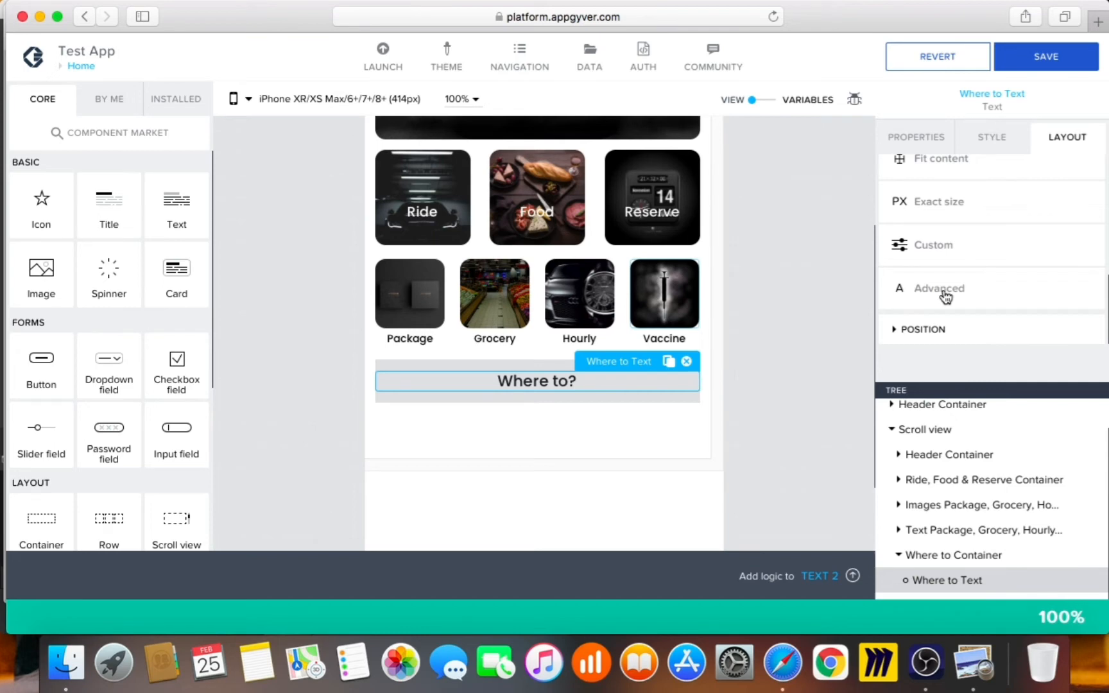
click(928, 231)
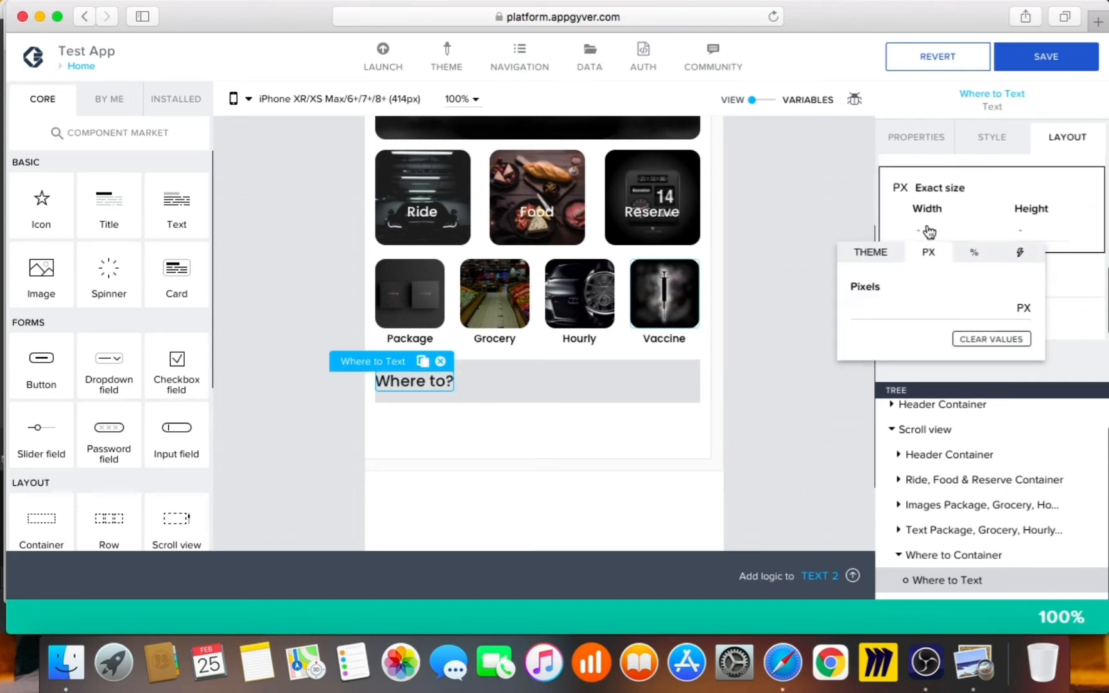
click(882, 300)
text(120)
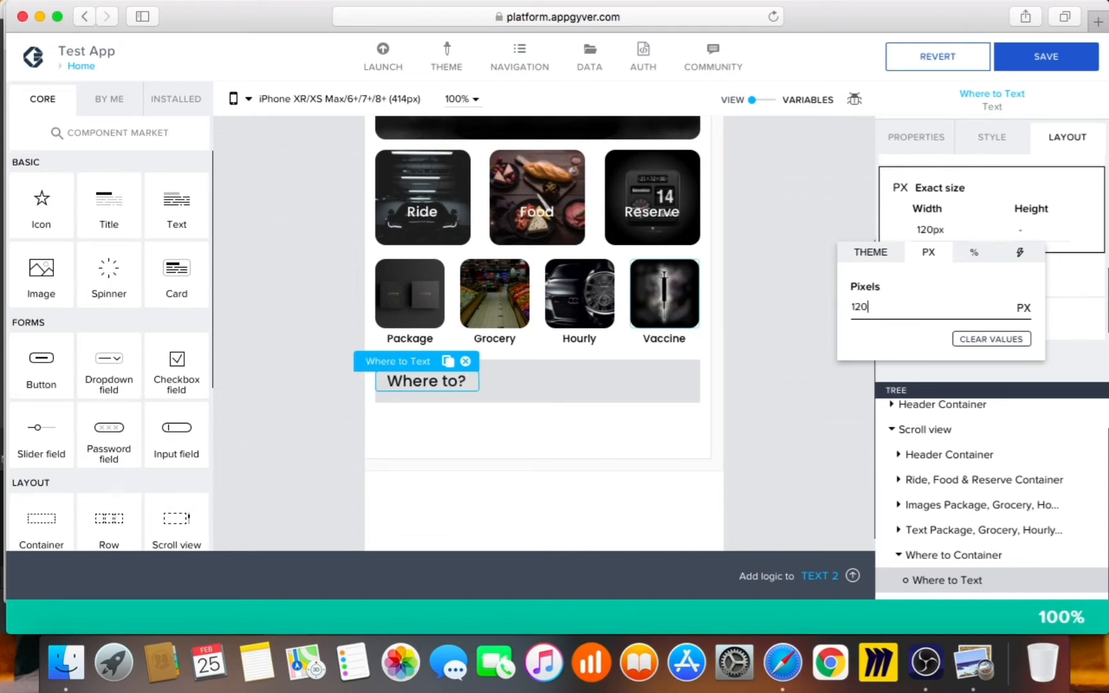
key(BackSpace)
key(BackSpace)
text(50)
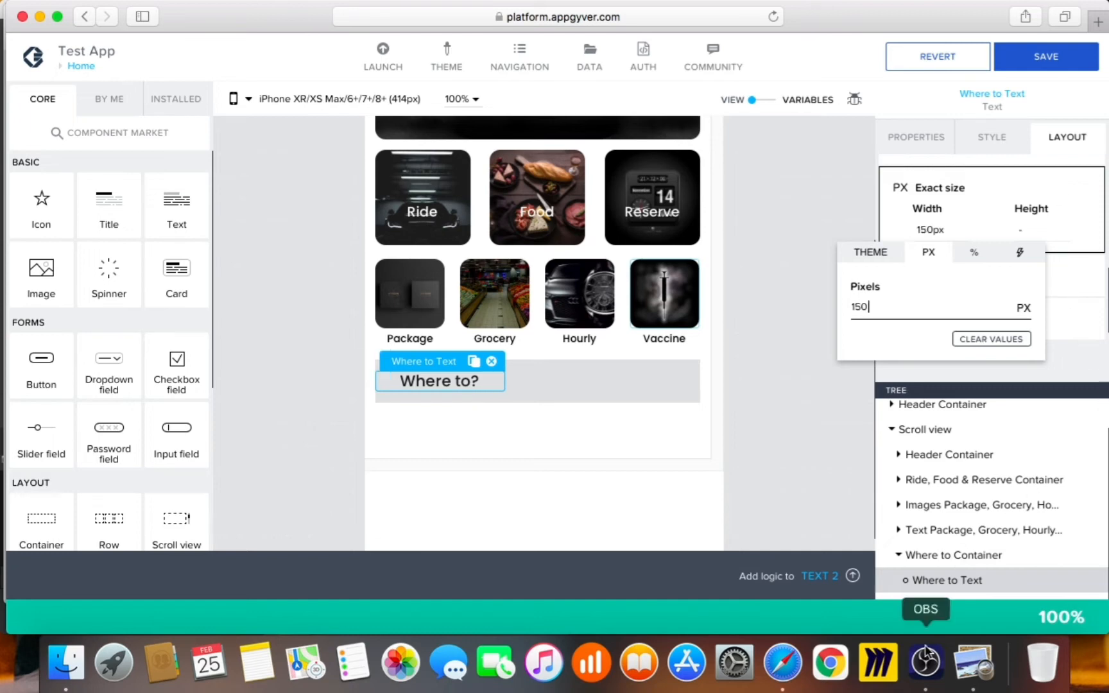
- Compare the "Where to?" row with the reference image uber app ss.jpg in Preview and return to the app builder
click(974, 685)
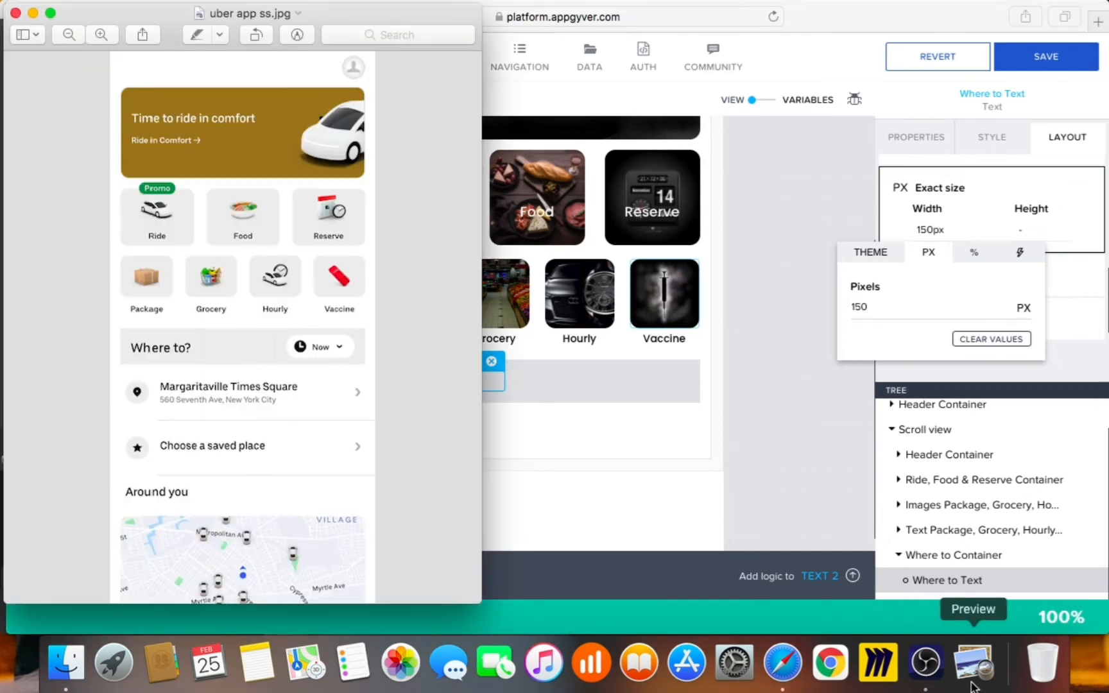
click(770, 459)
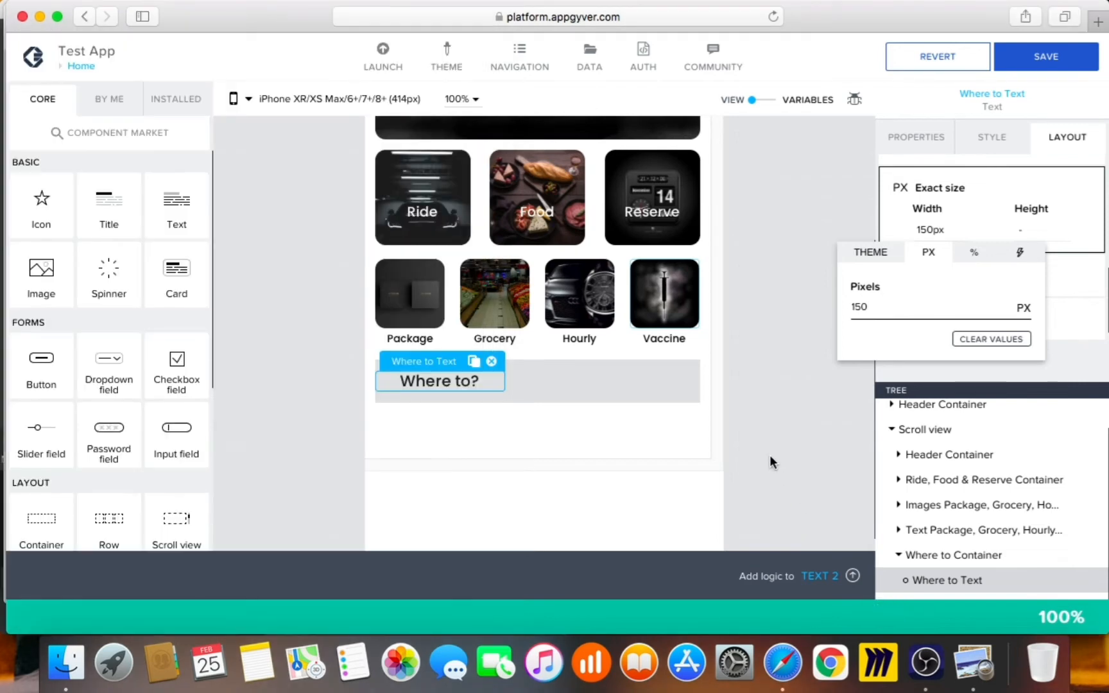
click(974, 664)
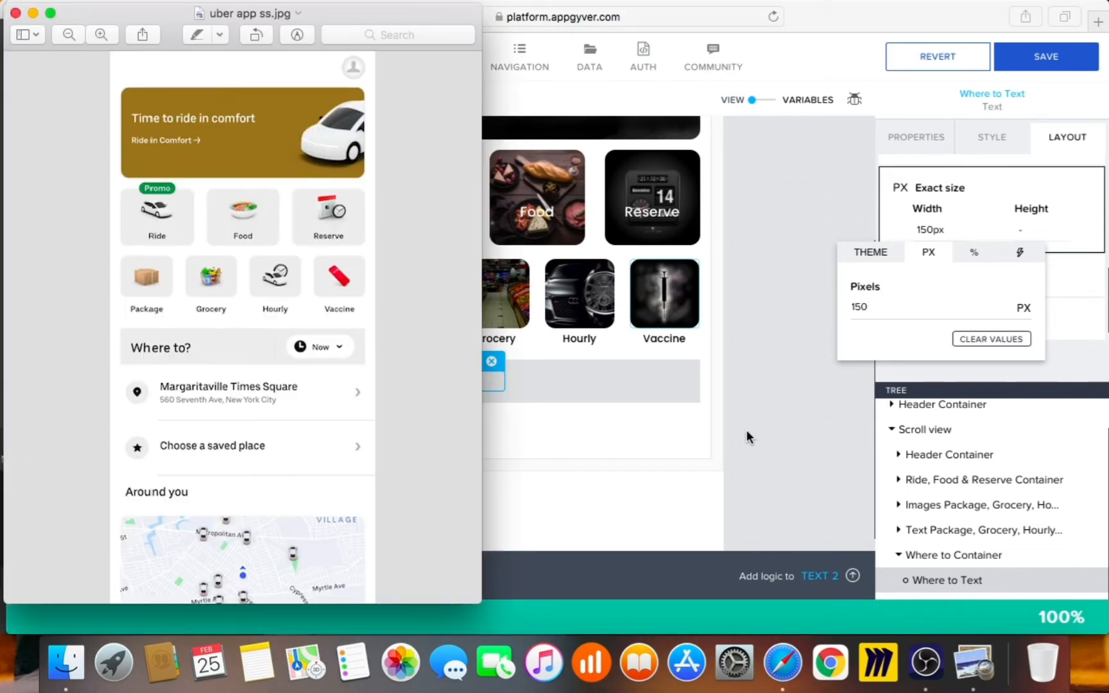
click(790, 442)
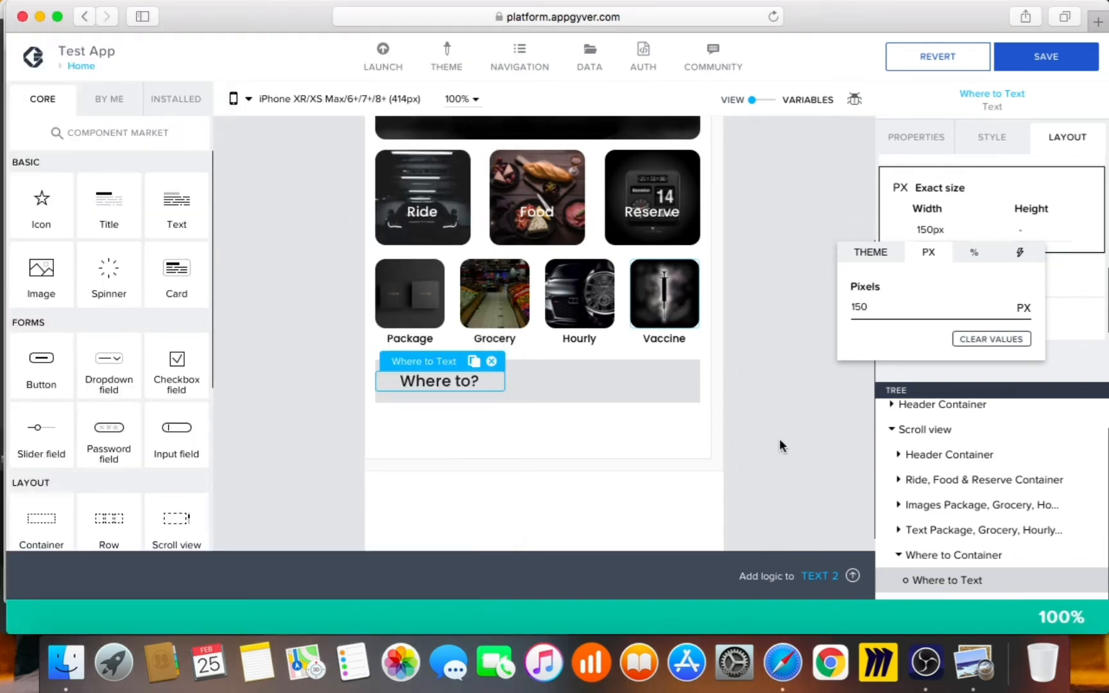
- Check the "Where to?" row in the reference image uber app ss.jpg in Preview, then add a dropdown field beside the text in the Where to Container
click(780, 439)
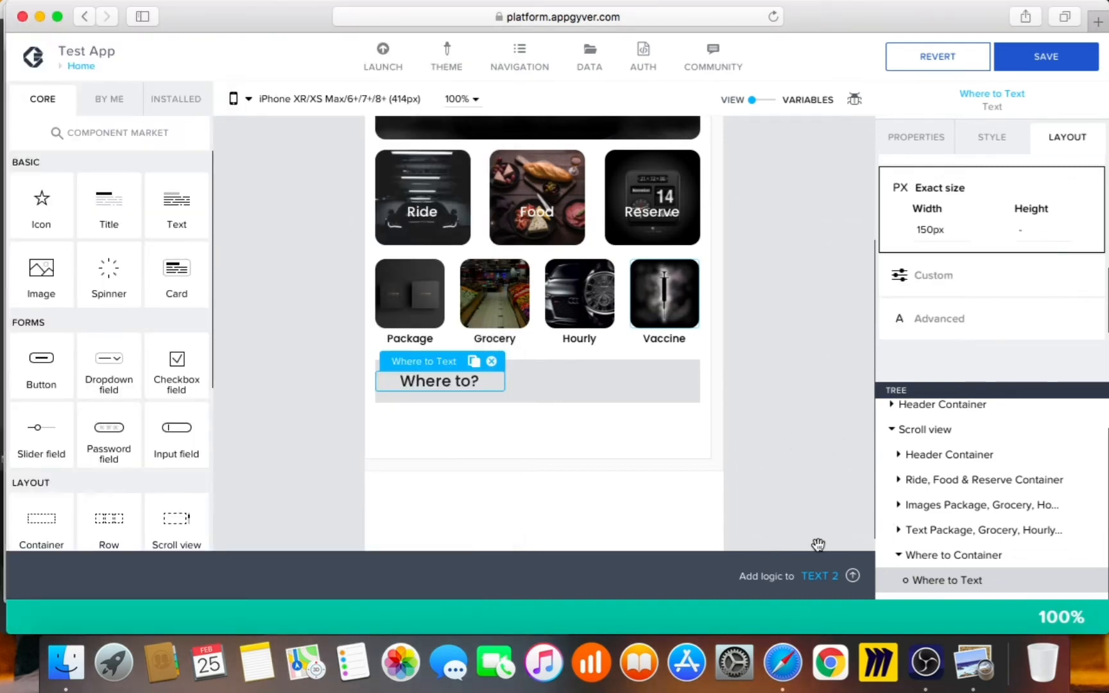
click(974, 661)
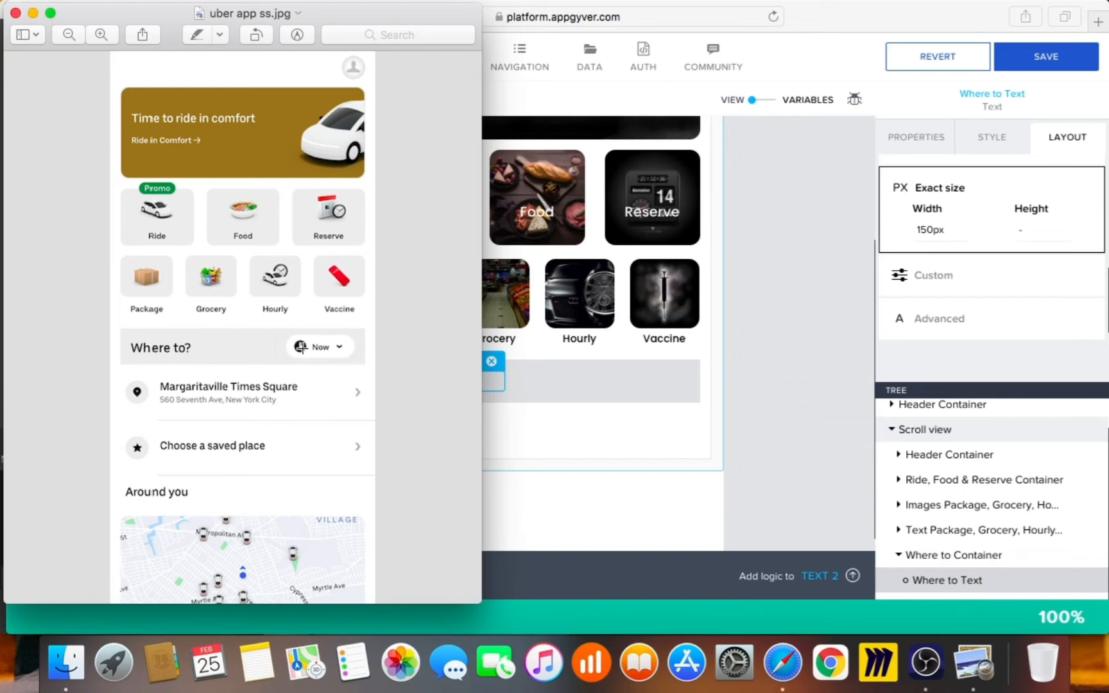
click(762, 356)
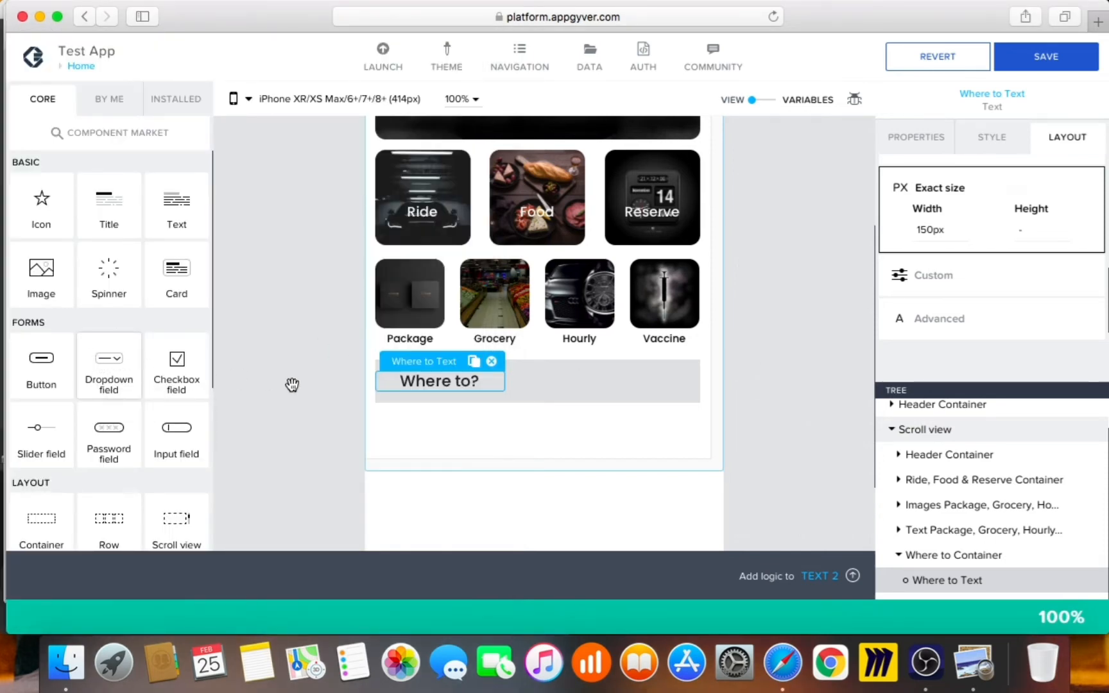
drag(650, 384, 652, 387)
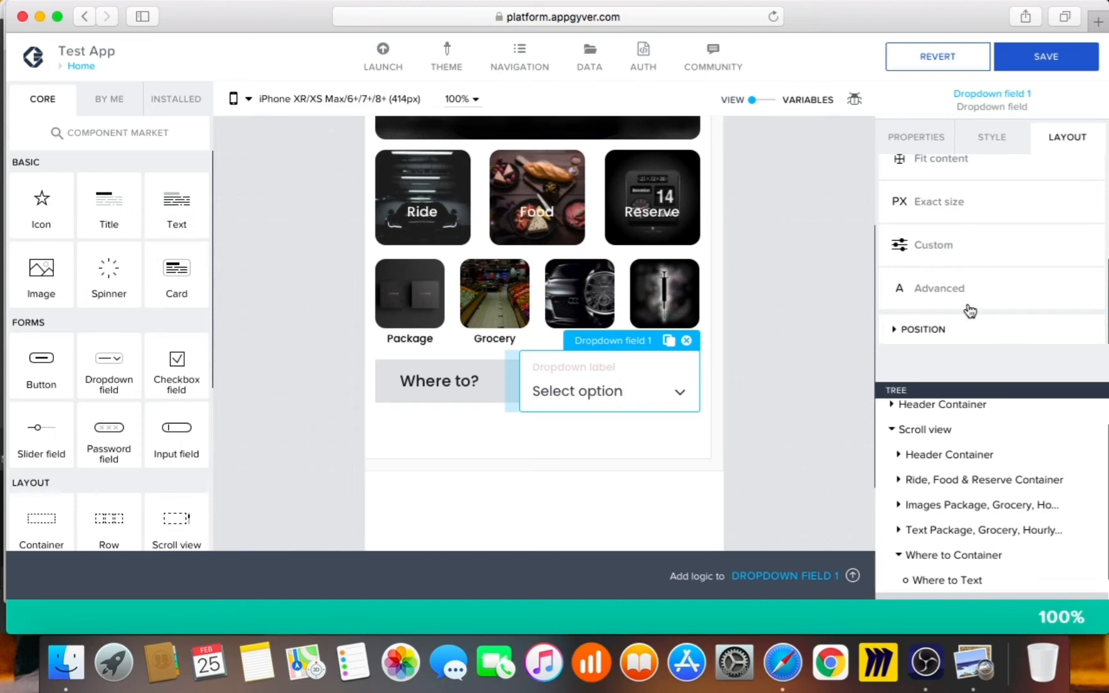
- Give the new dropdown field in the "Where to?" row an exact width of 100 px
scroll(982, 206, up, 1)
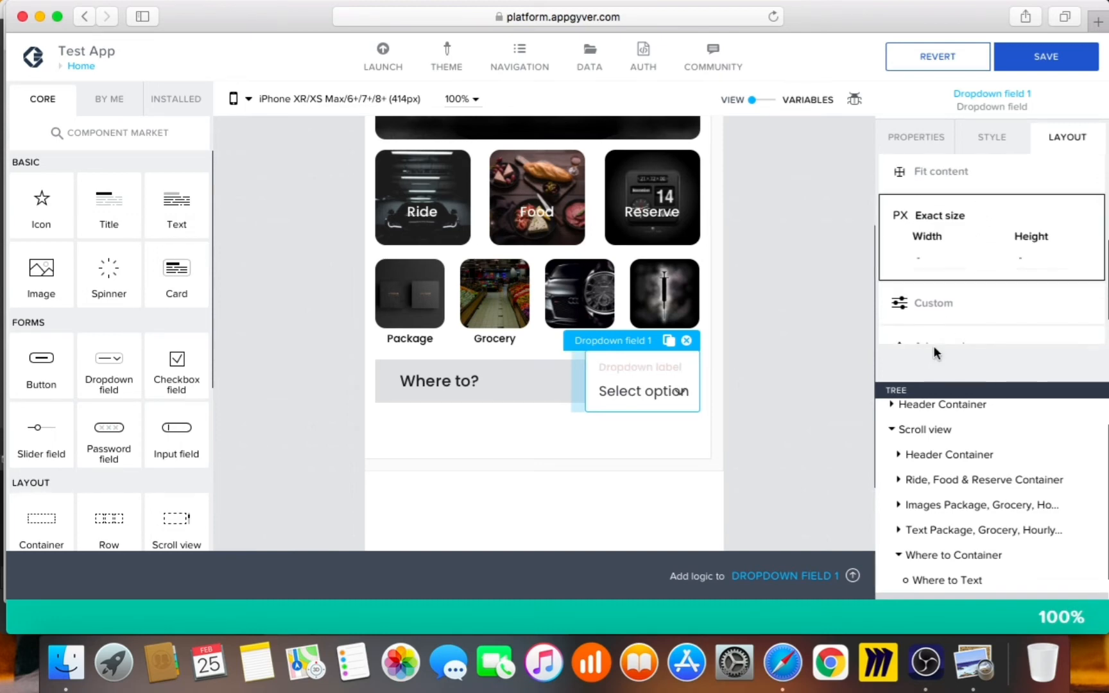
click(940, 268)
click(908, 339)
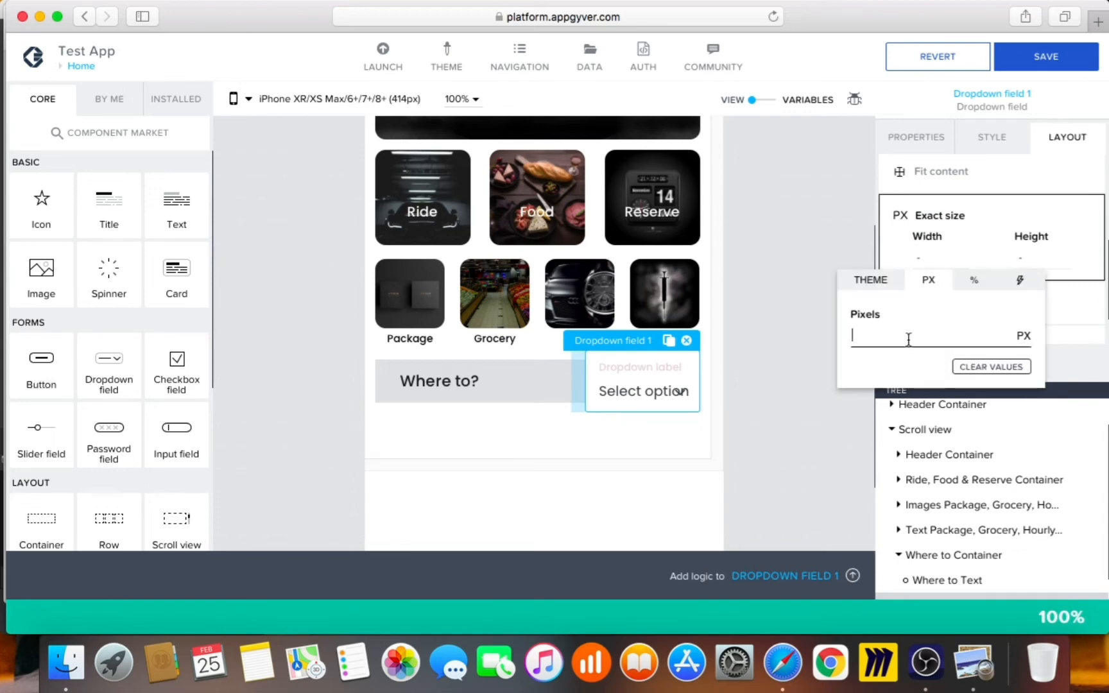
text(100)
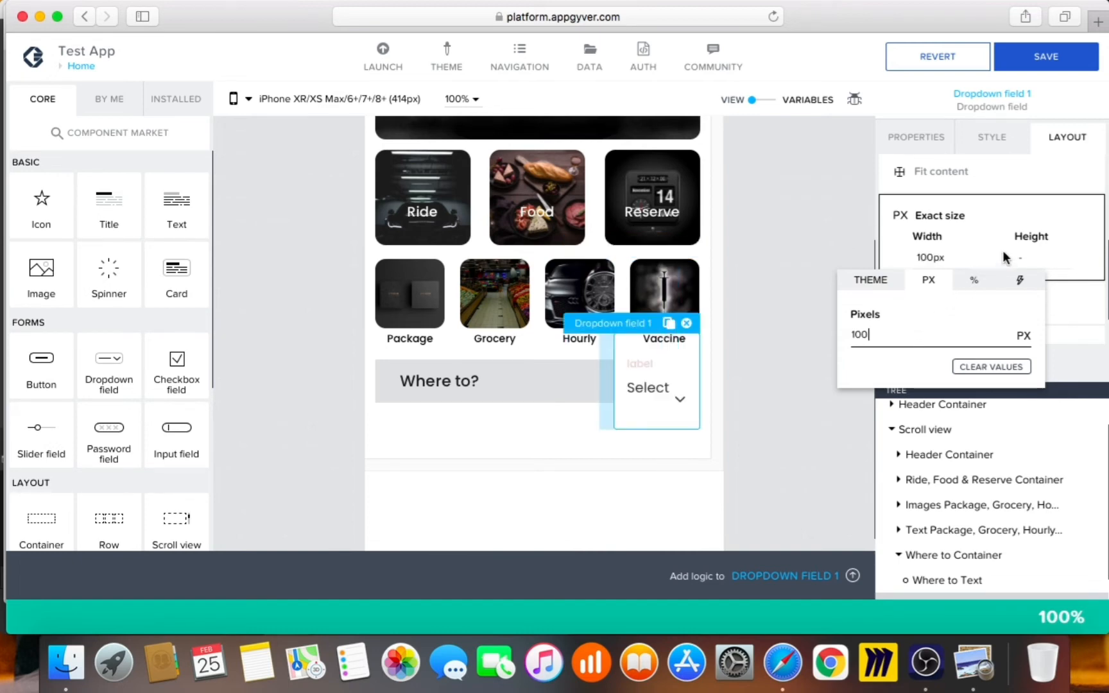
- Set the dropdown field's exact height, trying 20 px and settling on 40 px
click(1031, 260)
click(1032, 260)
click(965, 344)
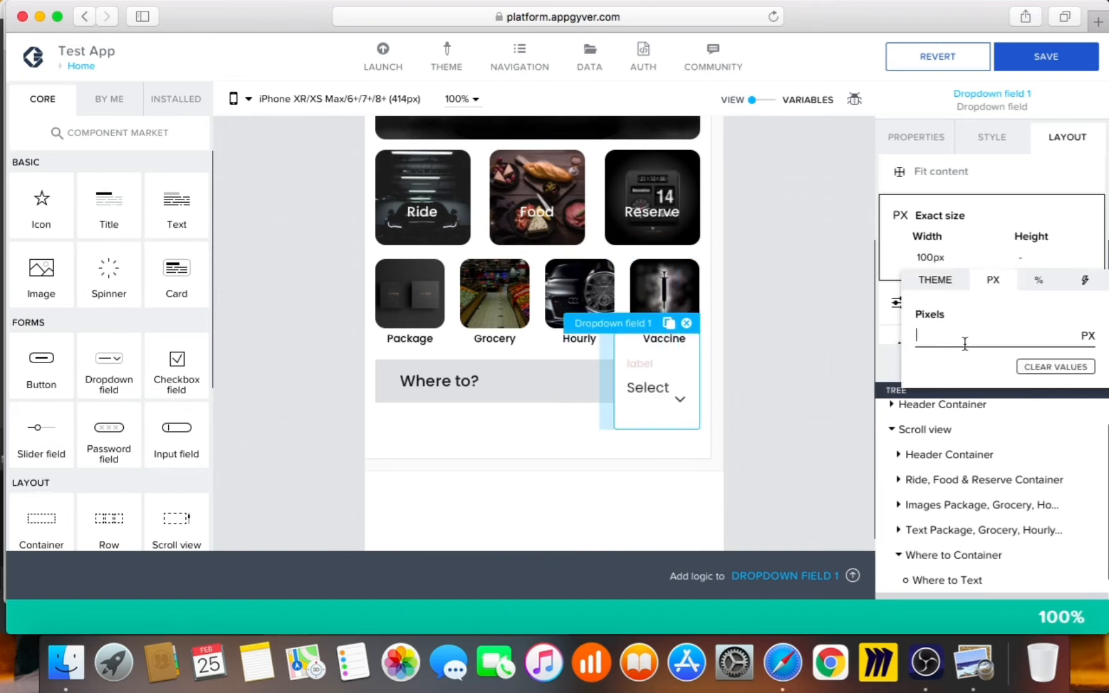
click(974, 664)
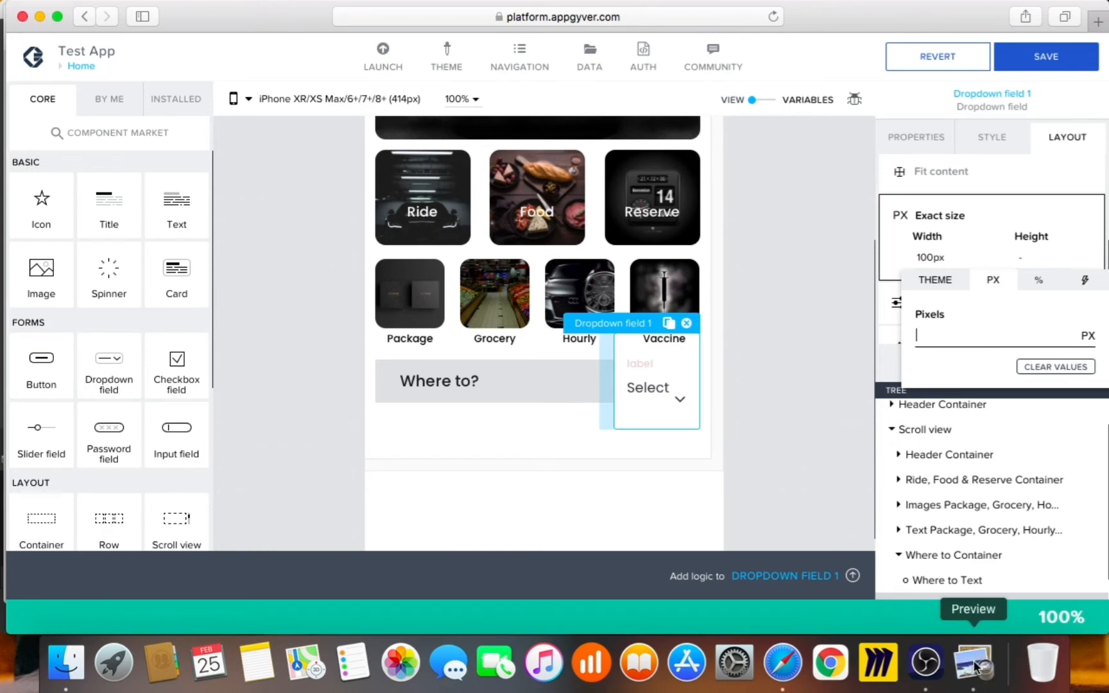
click(762, 476)
click(934, 334)
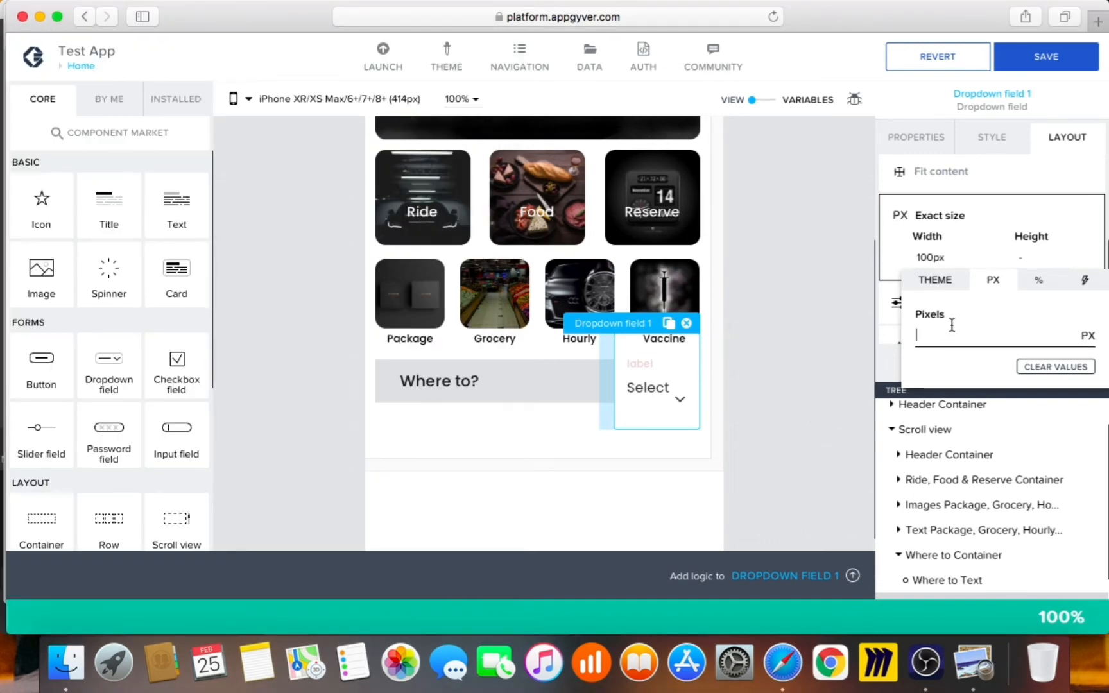
text(20)
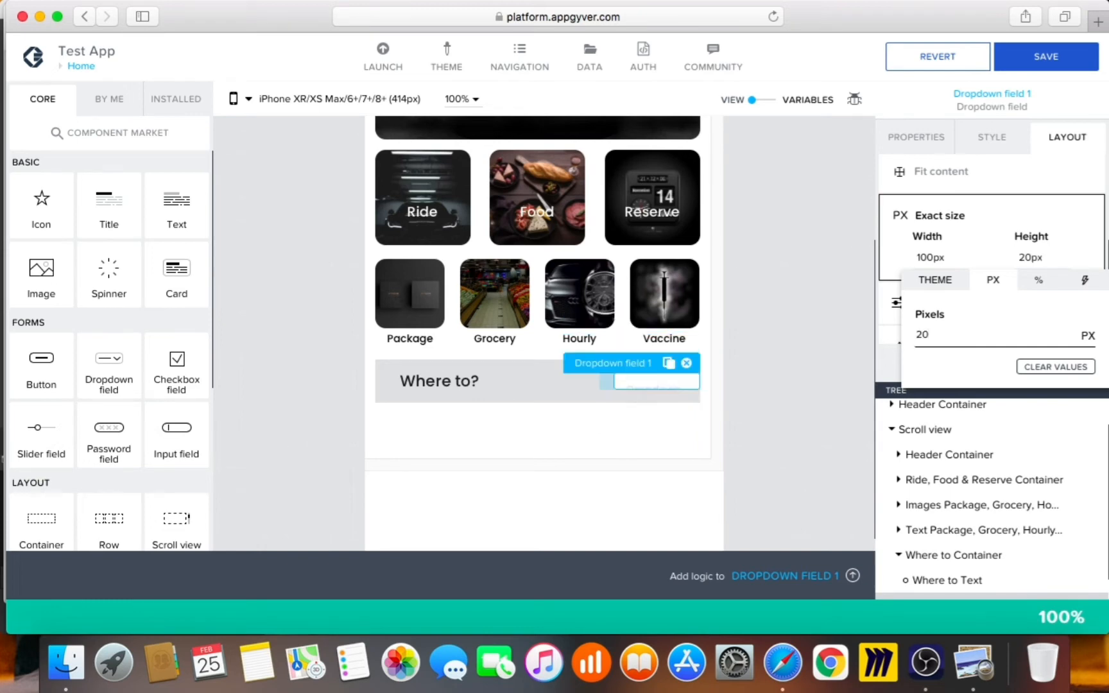
key(BackSpace)
key(BackSpace)
text(40)
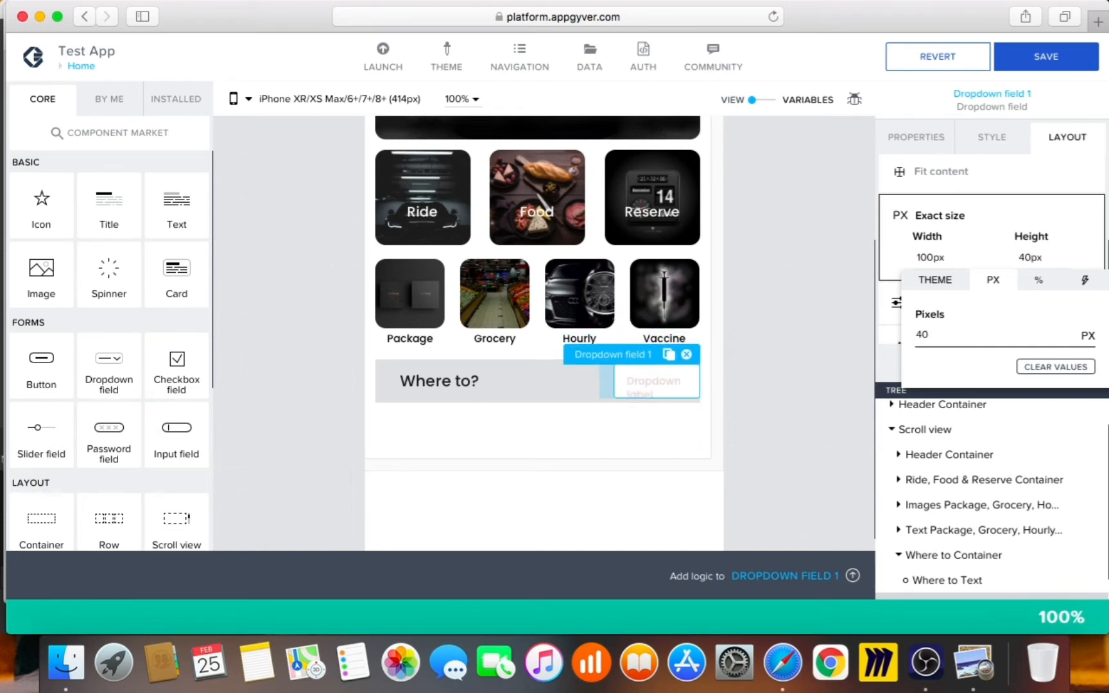
- Compare the dropdown field with the reference image in Preview and set its exact height to 35 px
click(974, 661)
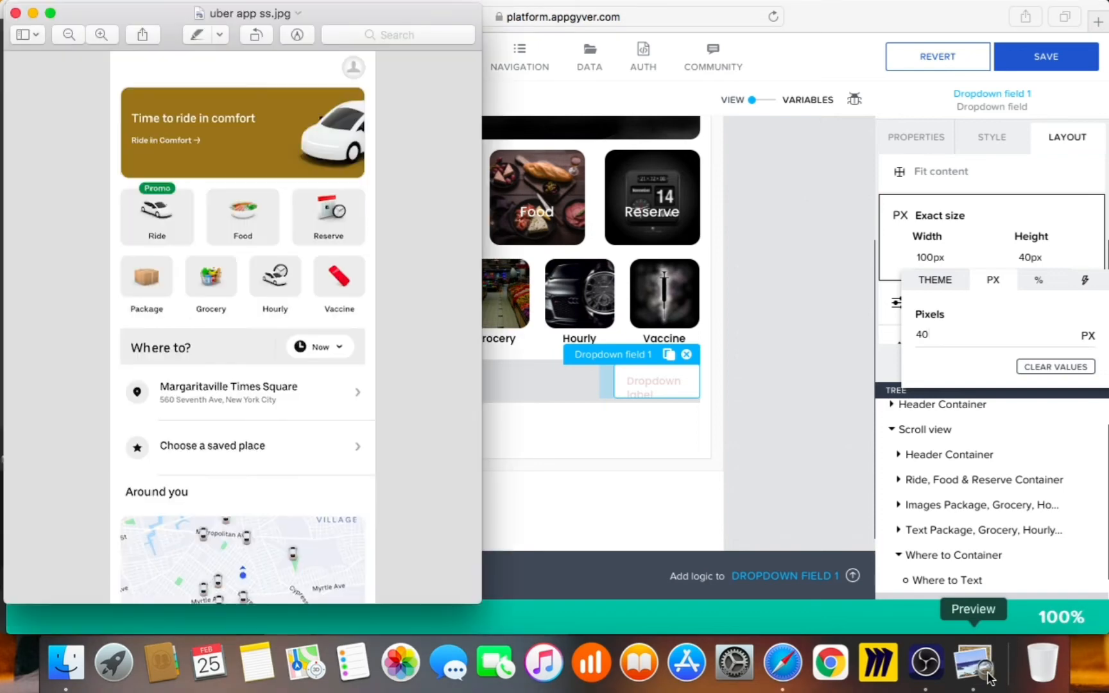
click(777, 493)
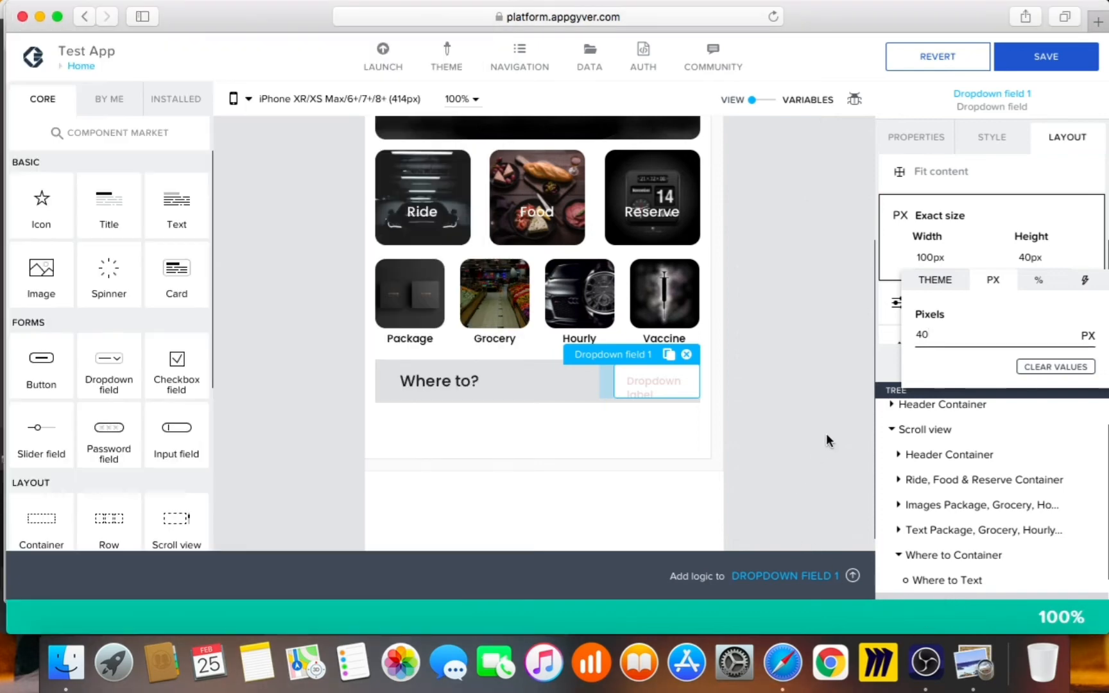
drag(954, 333, 881, 333)
text(35)
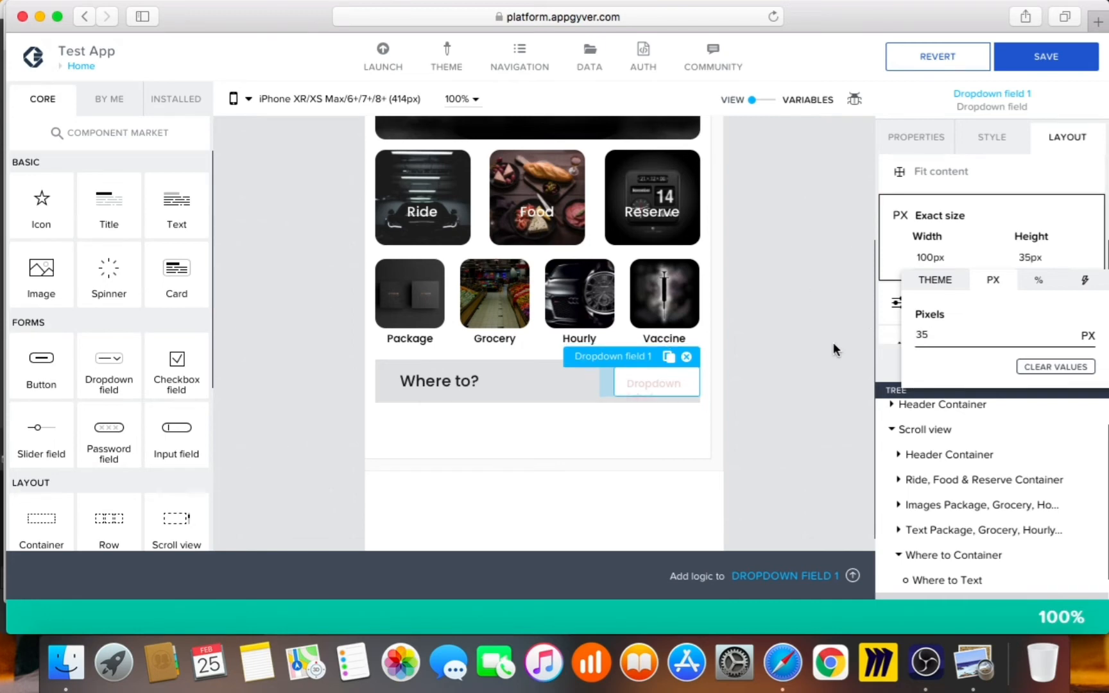
click(822, 350)
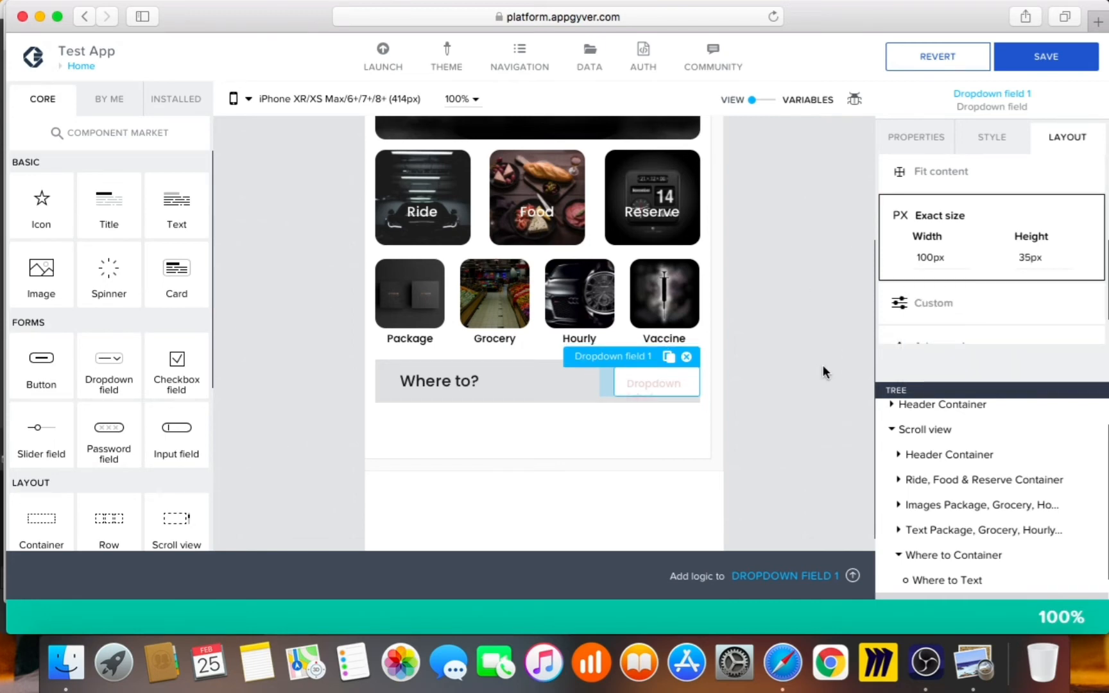
click(823, 367)
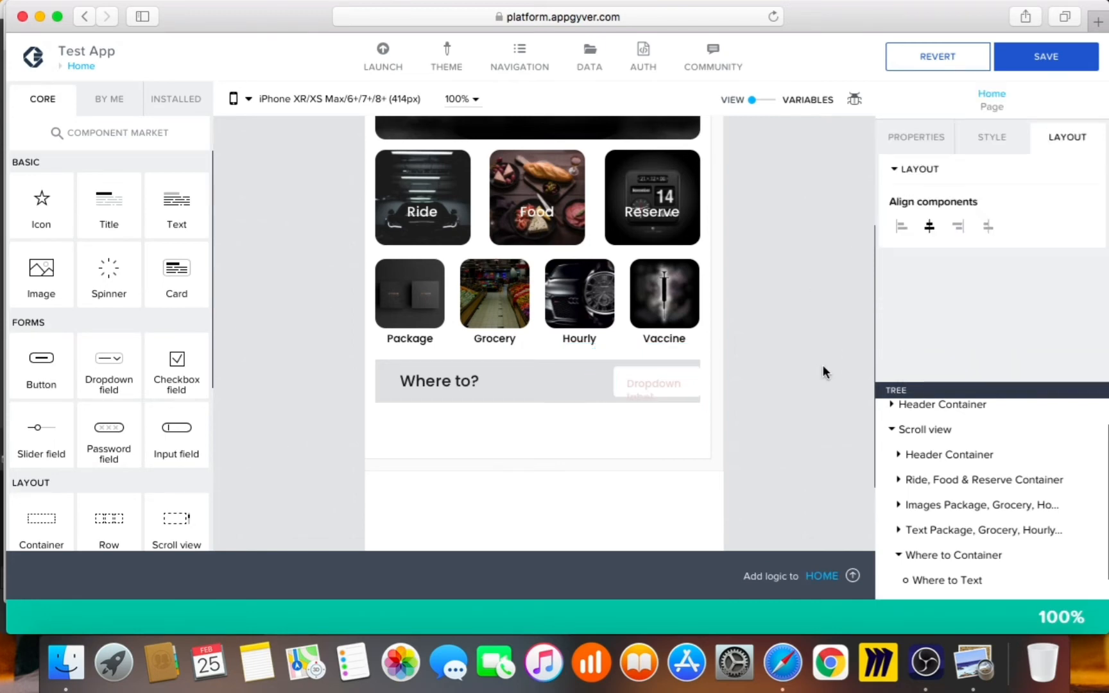
- Set the right position offset of the dropdown field to the theme spacing M (12px)
click(679, 387)
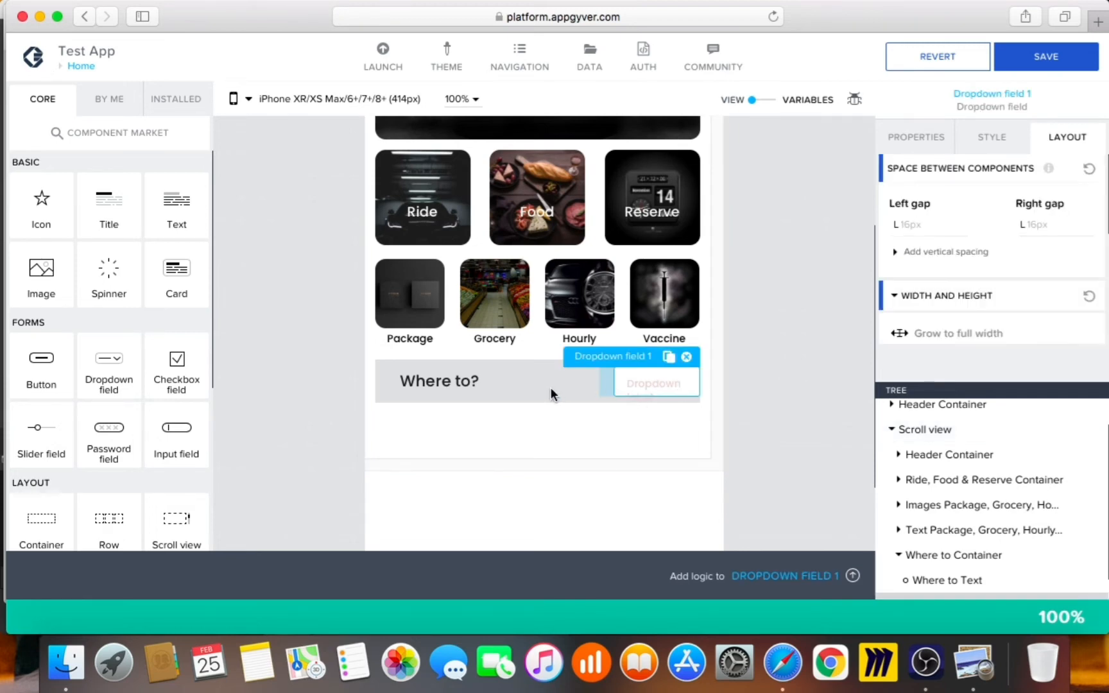
scroll(1006, 302, down, 5)
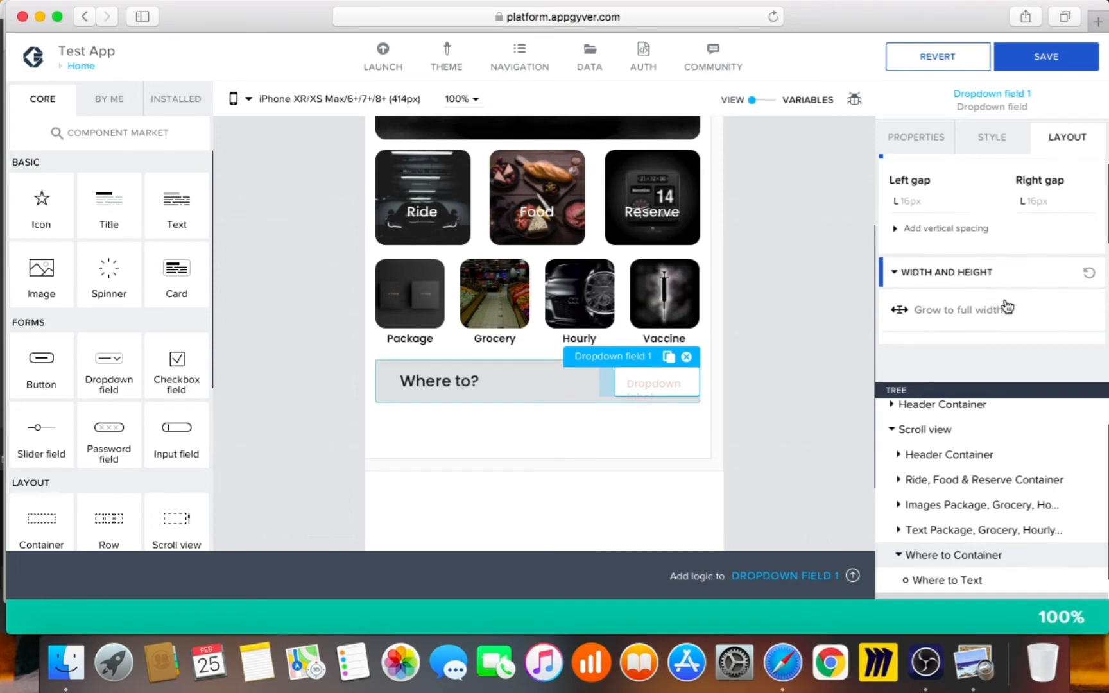
click(966, 328)
scroll(1036, 314, down, 2)
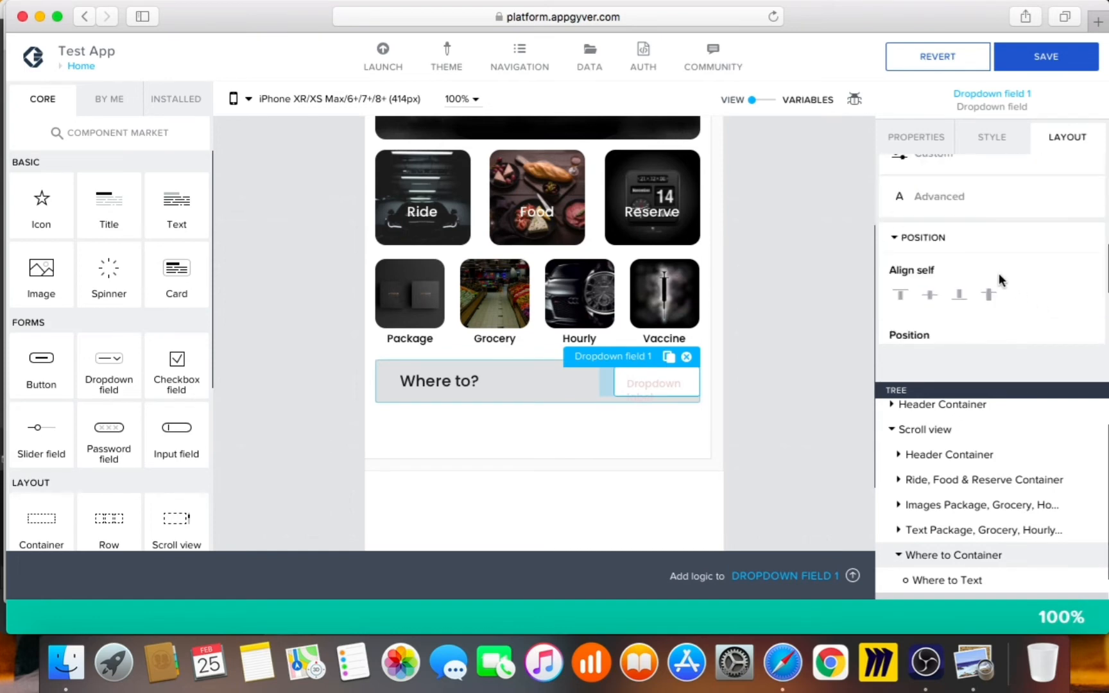
scroll(991, 278, down, 3)
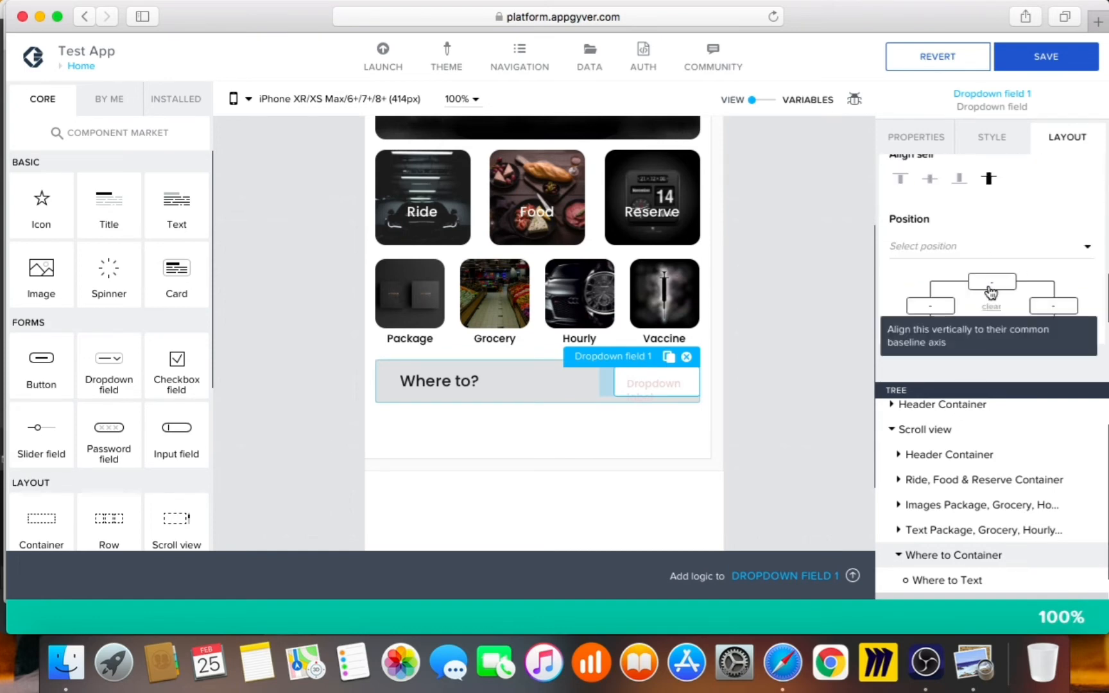
click(1054, 308)
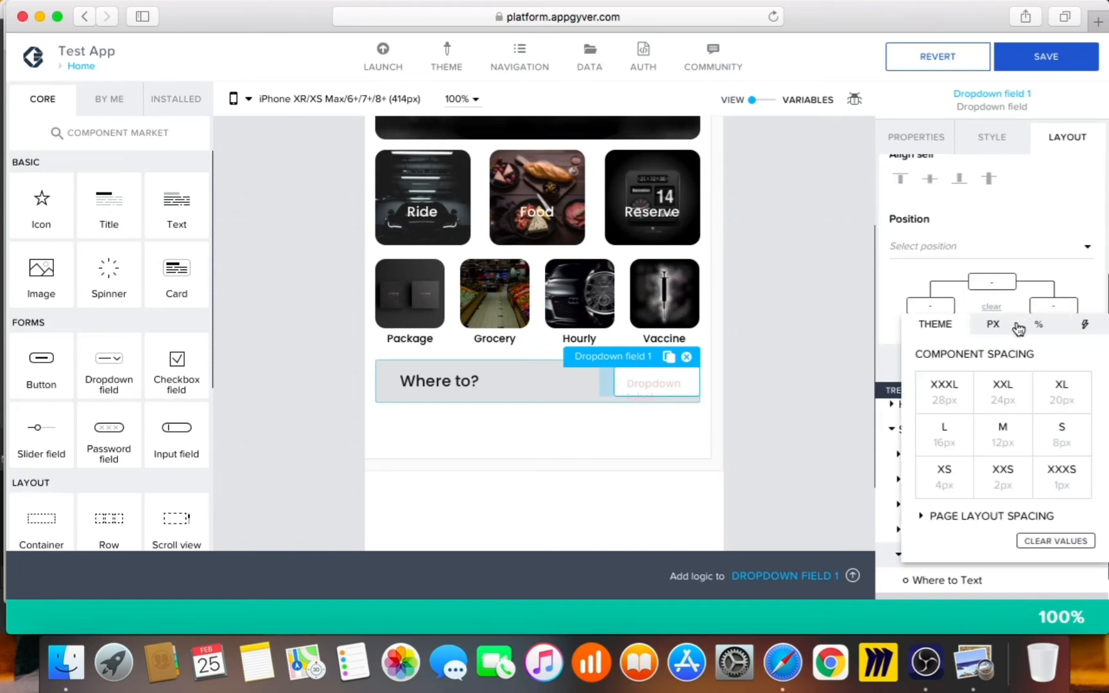
click(1004, 437)
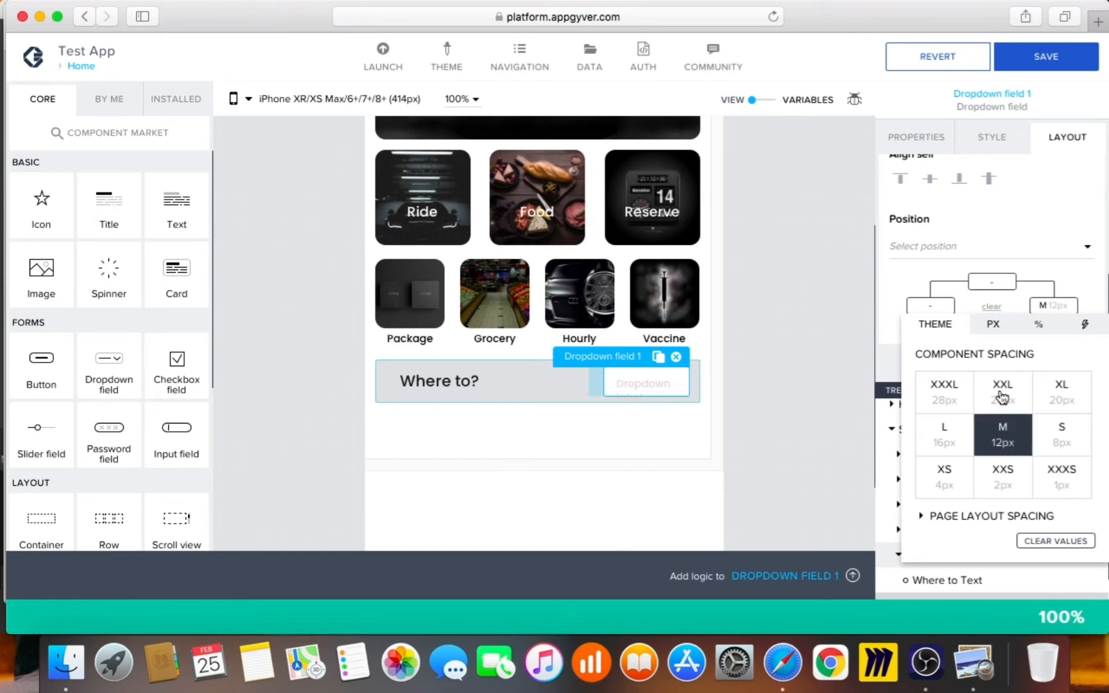
click(1002, 136)
click(1085, 207)
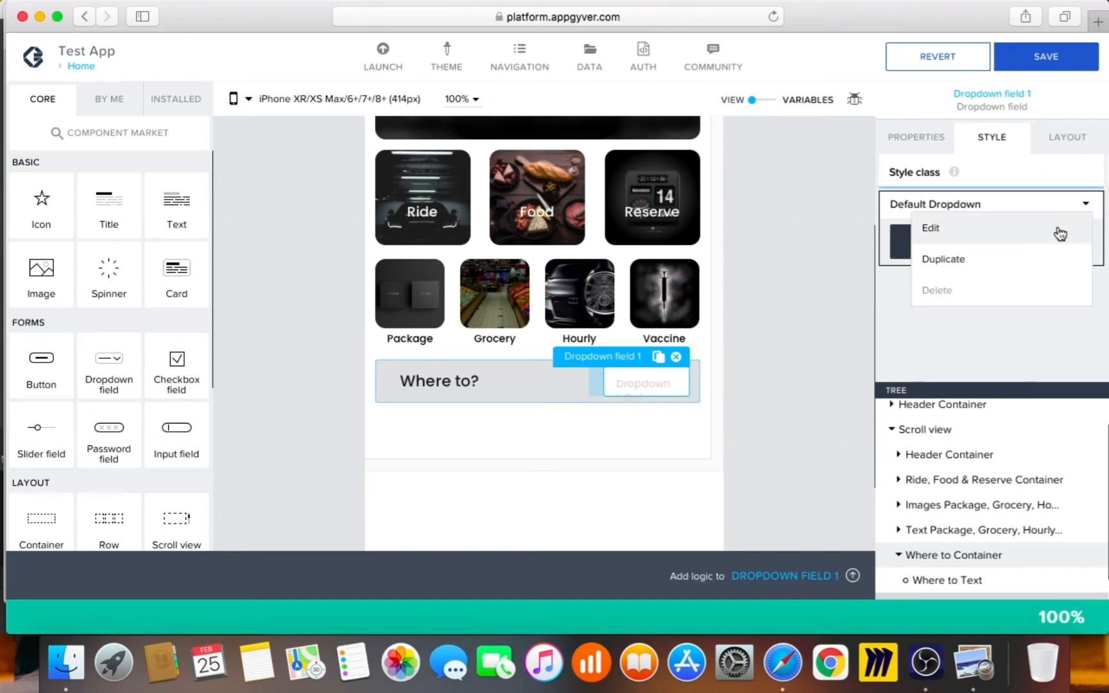
click(1027, 238)
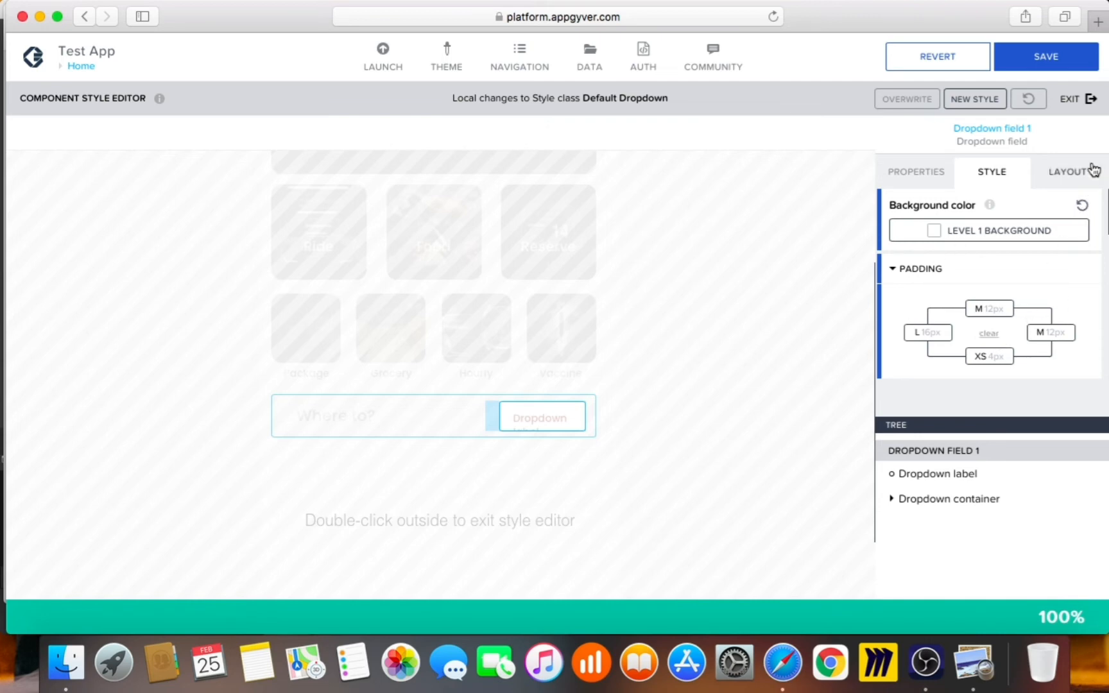
double_click(794, 333)
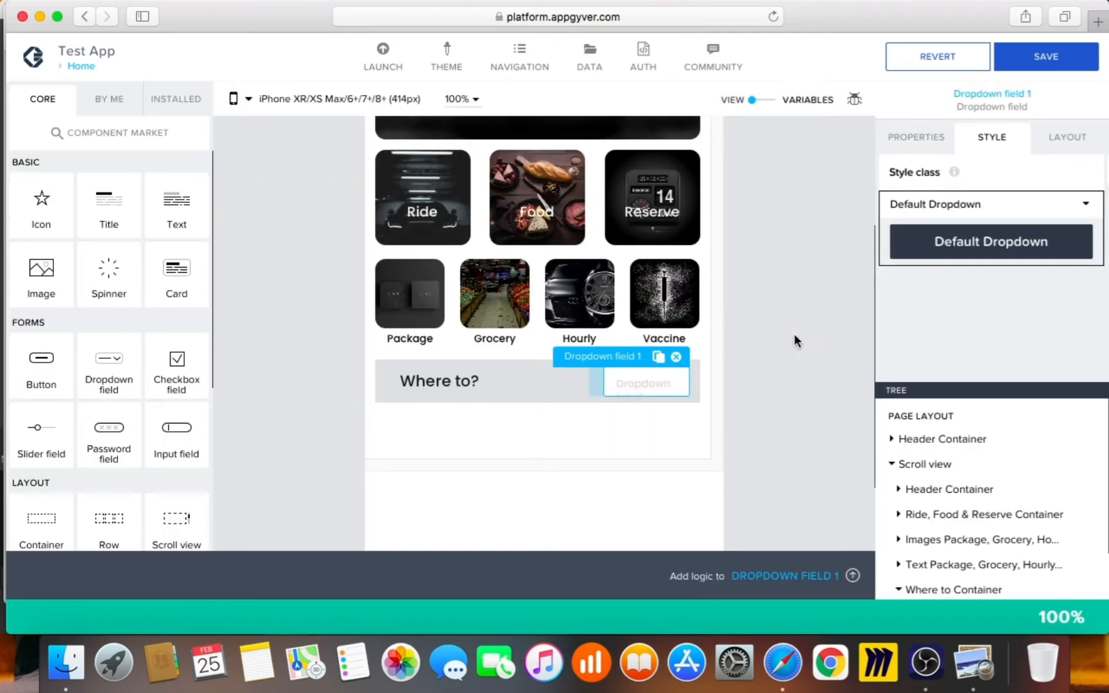
- Open the dropdown field in the component template editor and remove its Dropdown label
click(936, 144)
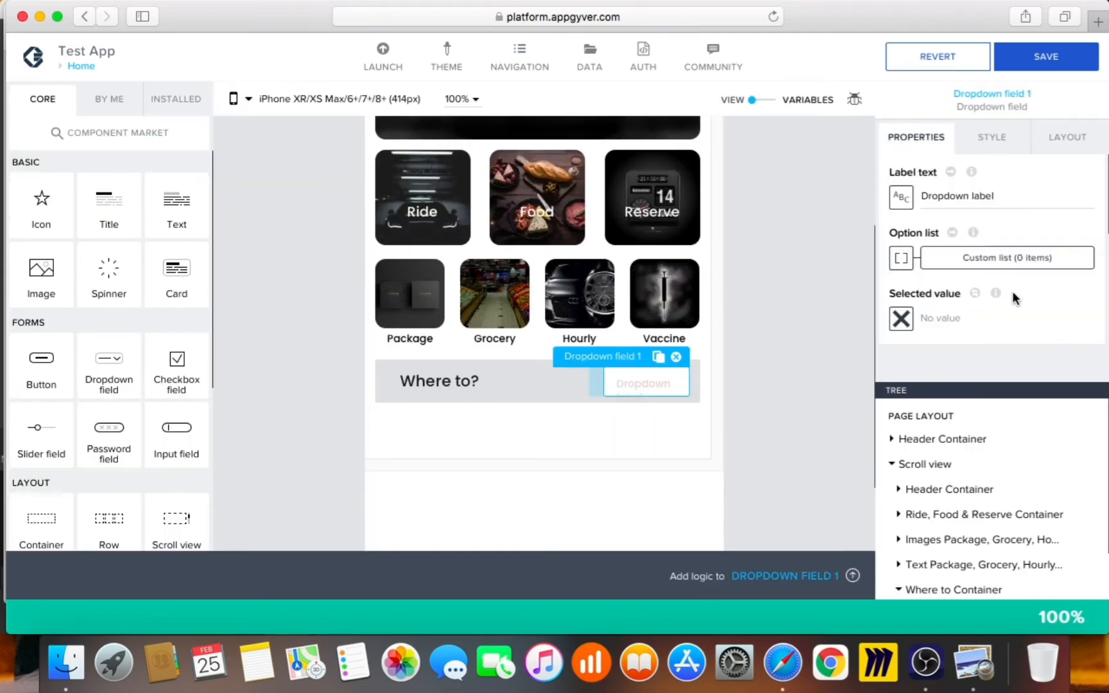
scroll(1002, 318, down, 5)
click(979, 282)
scroll(983, 295, down, 6)
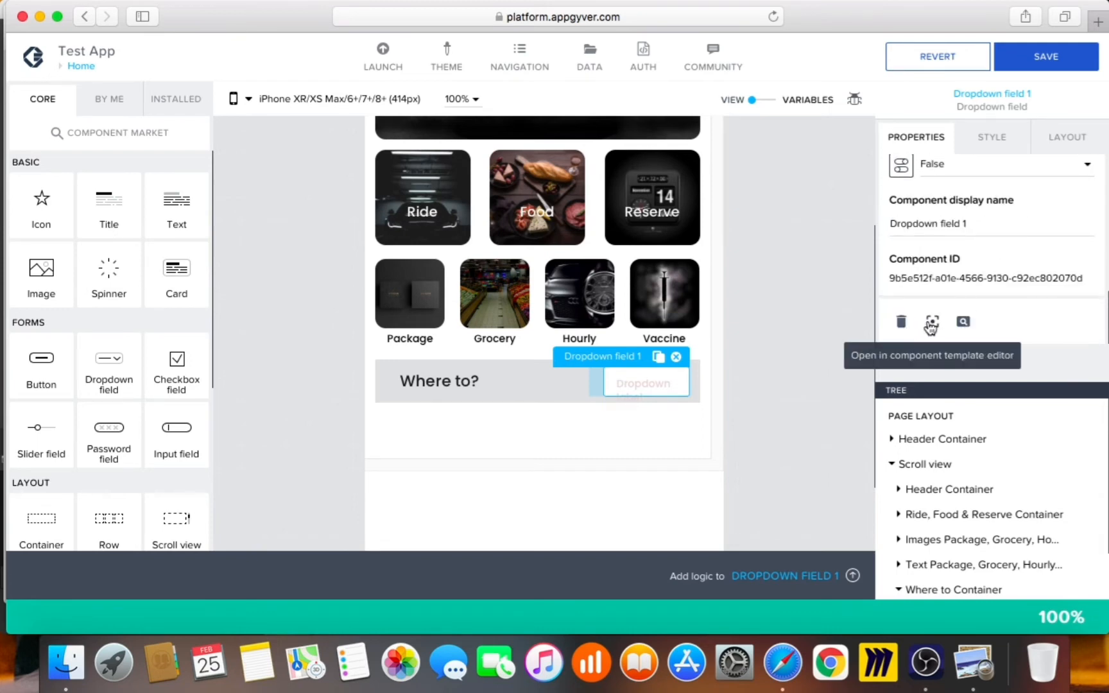
click(933, 319)
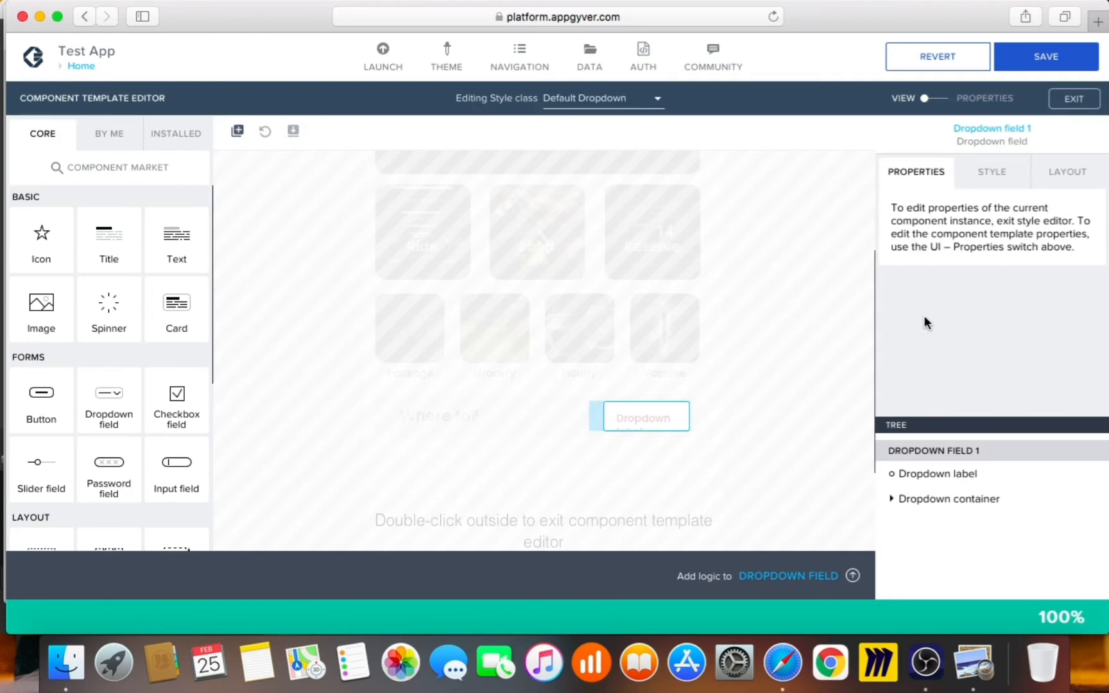
click(937, 470)
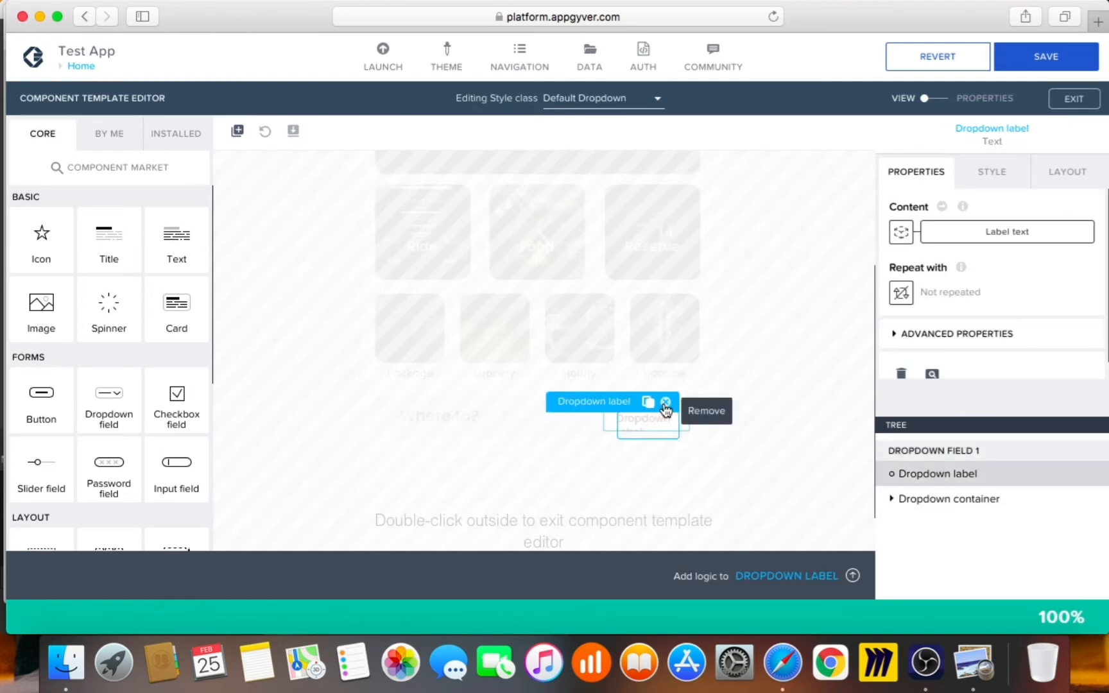
click(666, 403)
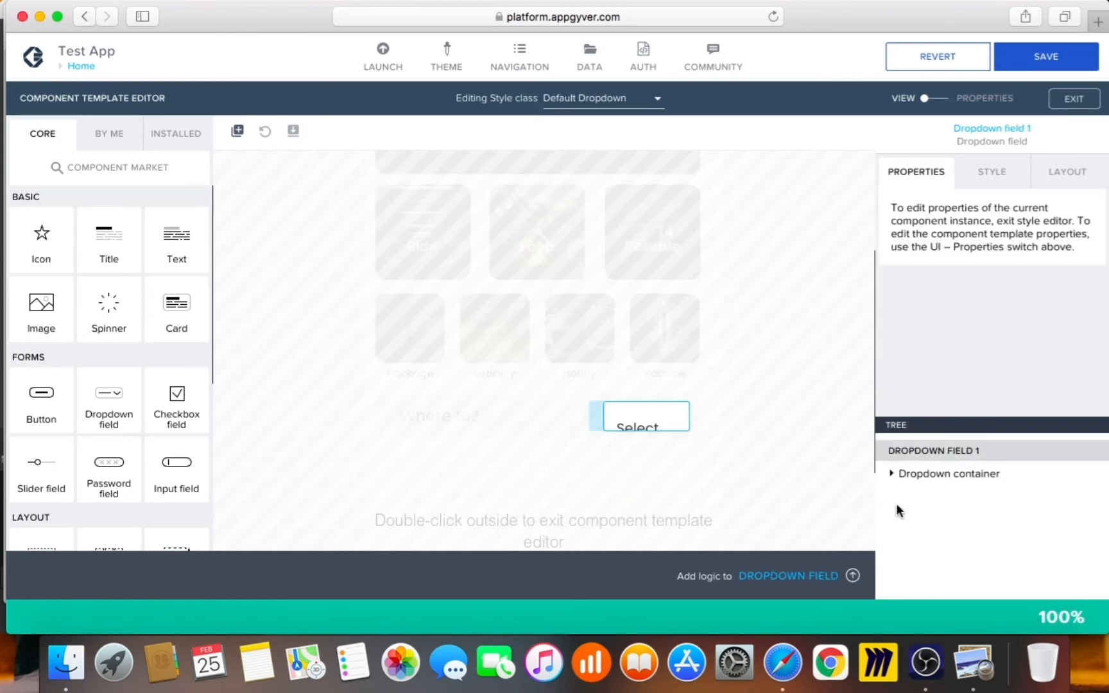
- Compare the Dropdown container with the reference image in Preview and return to the template editor with the whole dropdown field selected
click(918, 479)
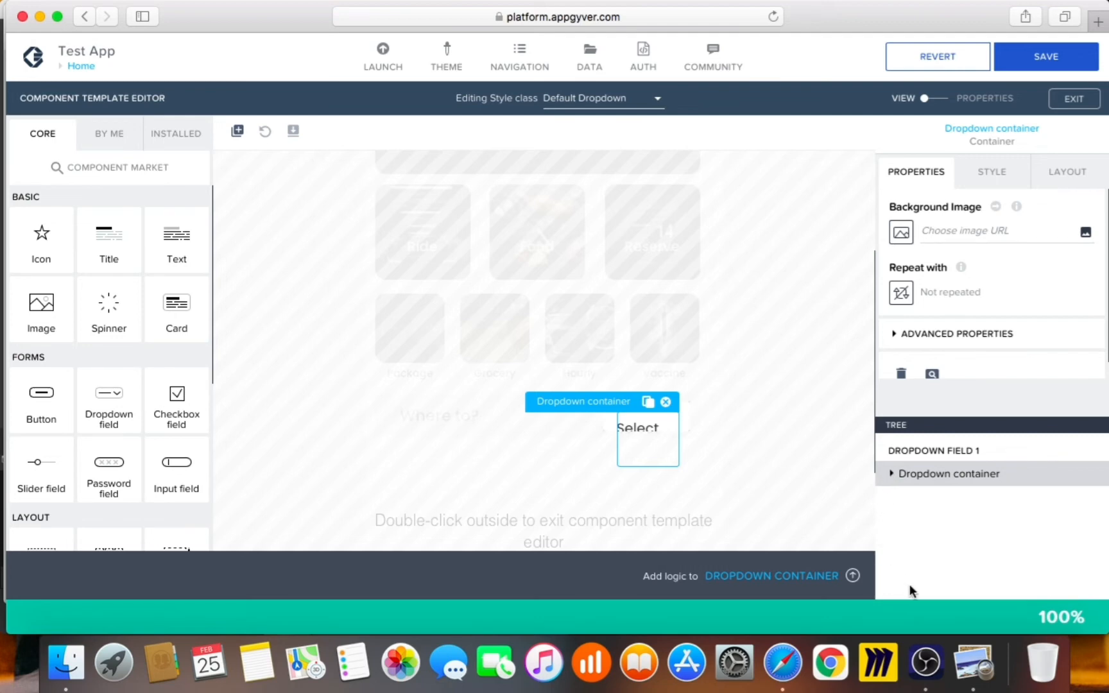
click(974, 662)
click(781, 432)
click(787, 266)
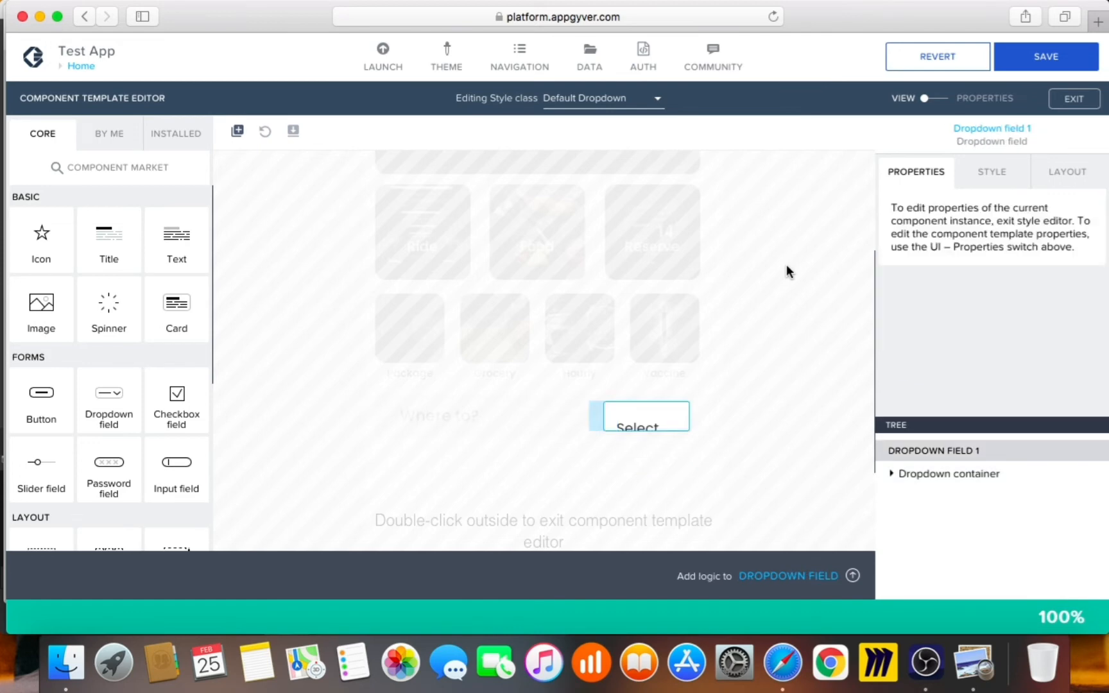
- Set the corner radius of the whole dropdown field to Fully round
click(997, 179)
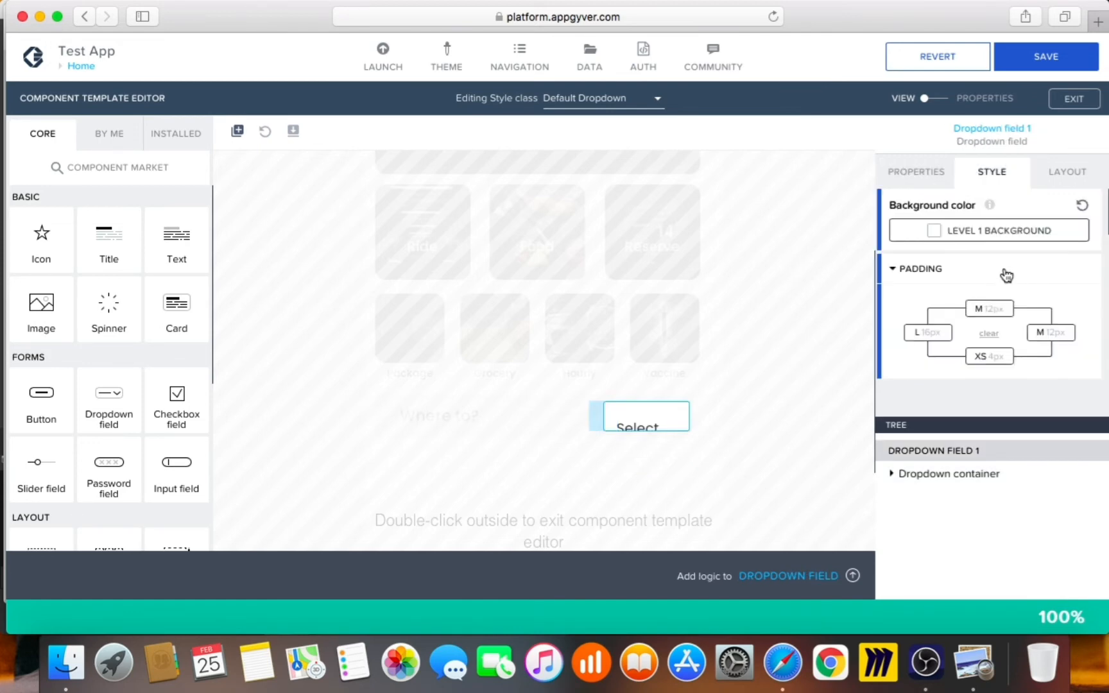
scroll(1006, 289, down, 2)
scroll(1006, 289, down, 5)
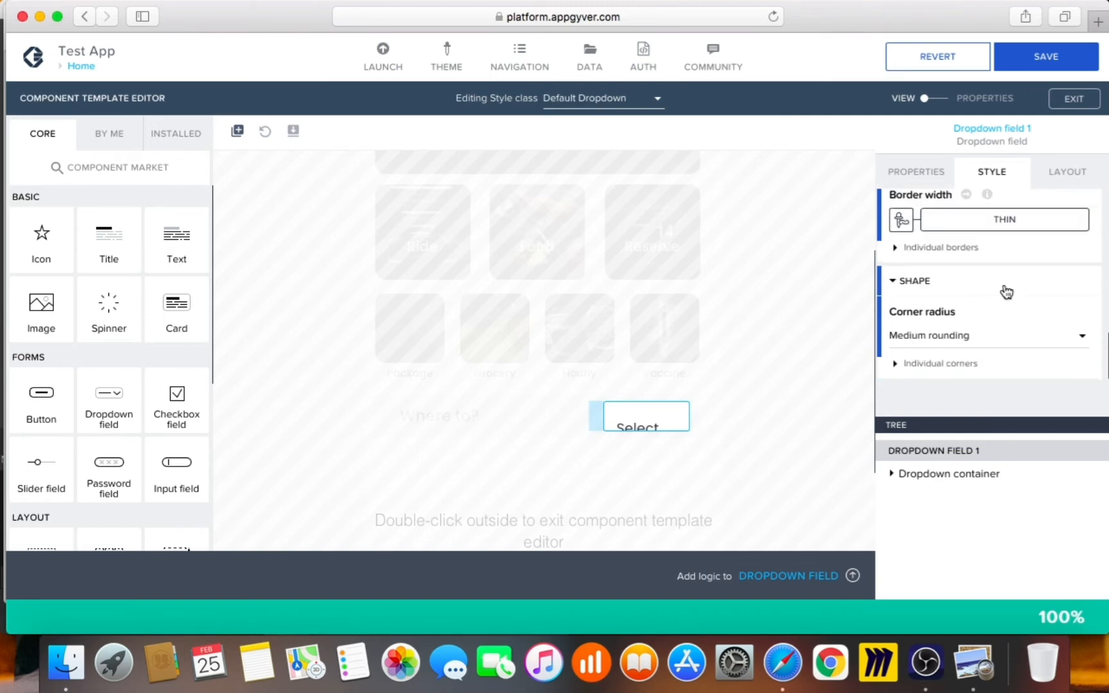
click(976, 342)
click(957, 293)
- Select the inner Dropdown inside the Dropdown container and set its text size to Text S
click(892, 475)
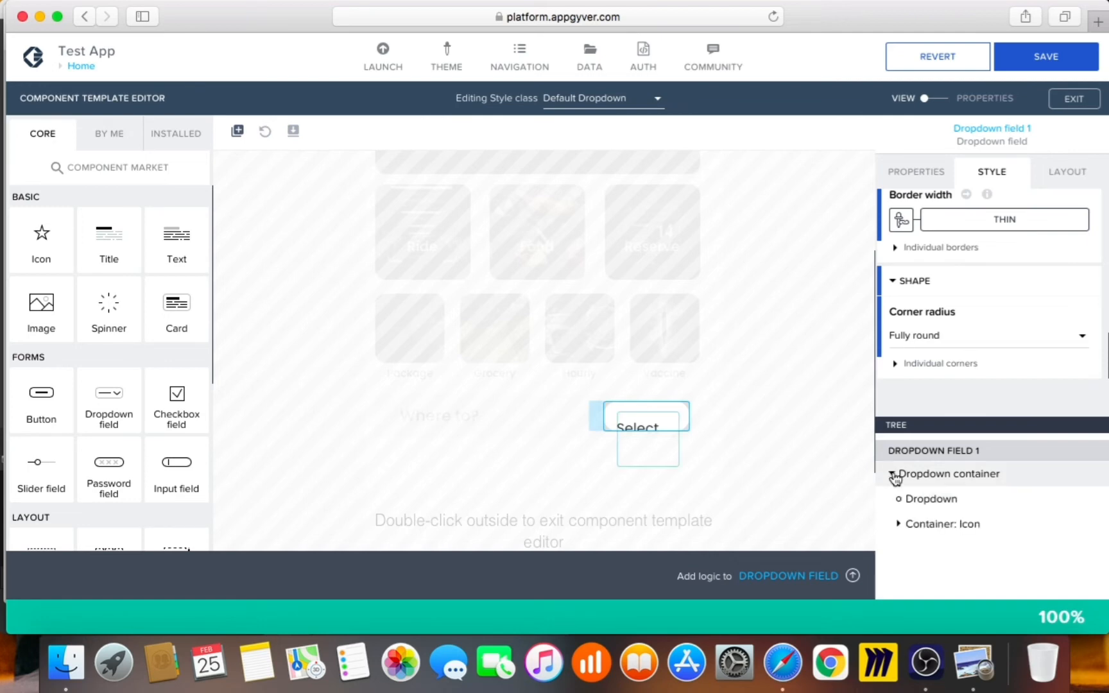
click(918, 499)
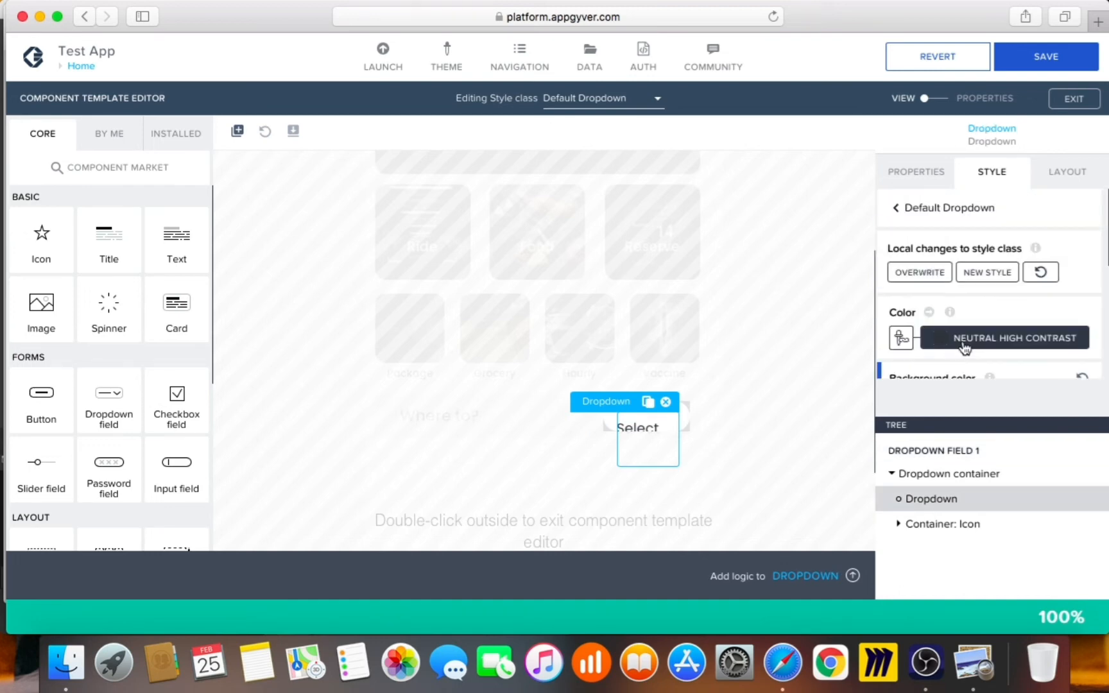
scroll(965, 347, down, 3)
scroll(981, 313, up, 1)
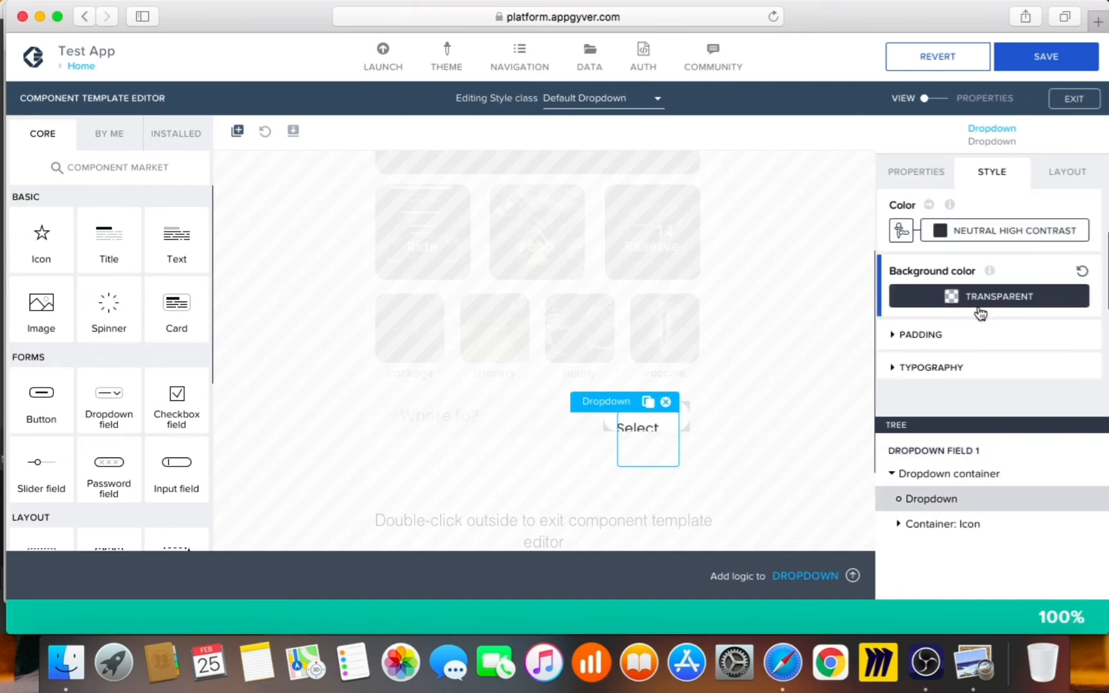
scroll(980, 314, up, 3)
scroll(976, 318, down, 5)
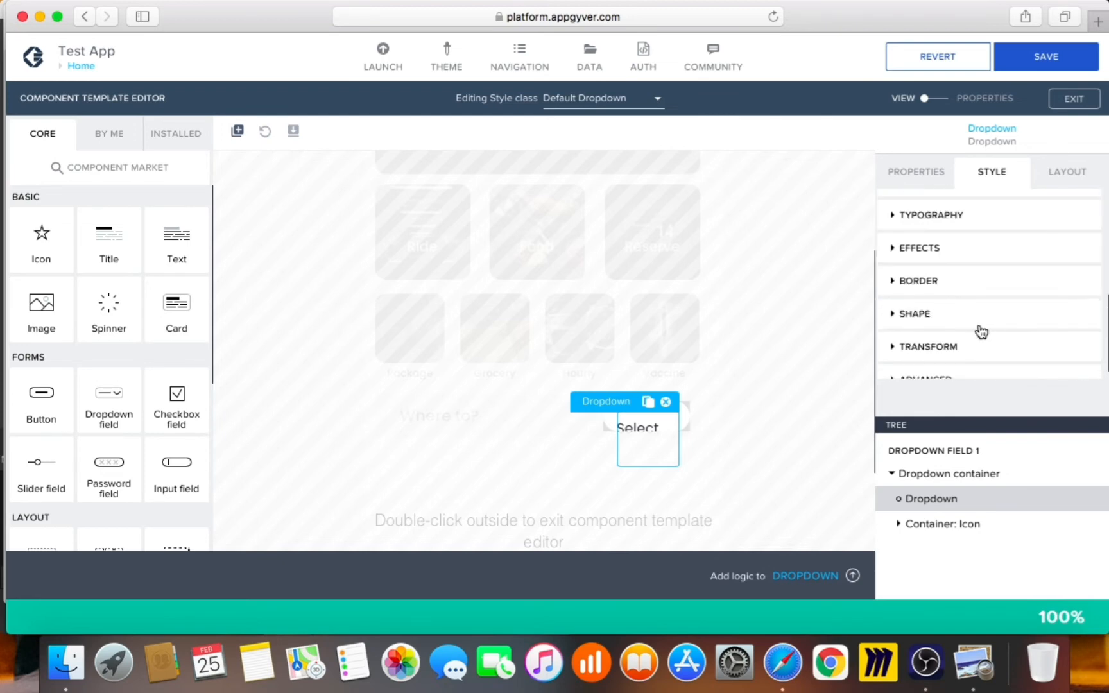
click(979, 225)
click(974, 269)
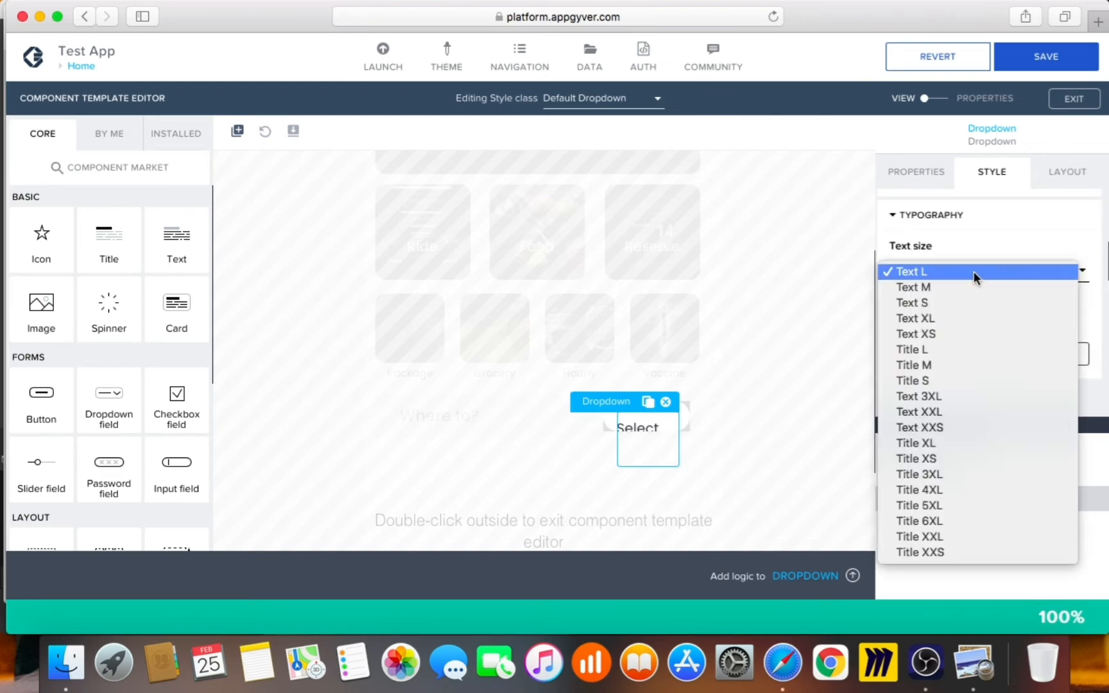
click(961, 304)
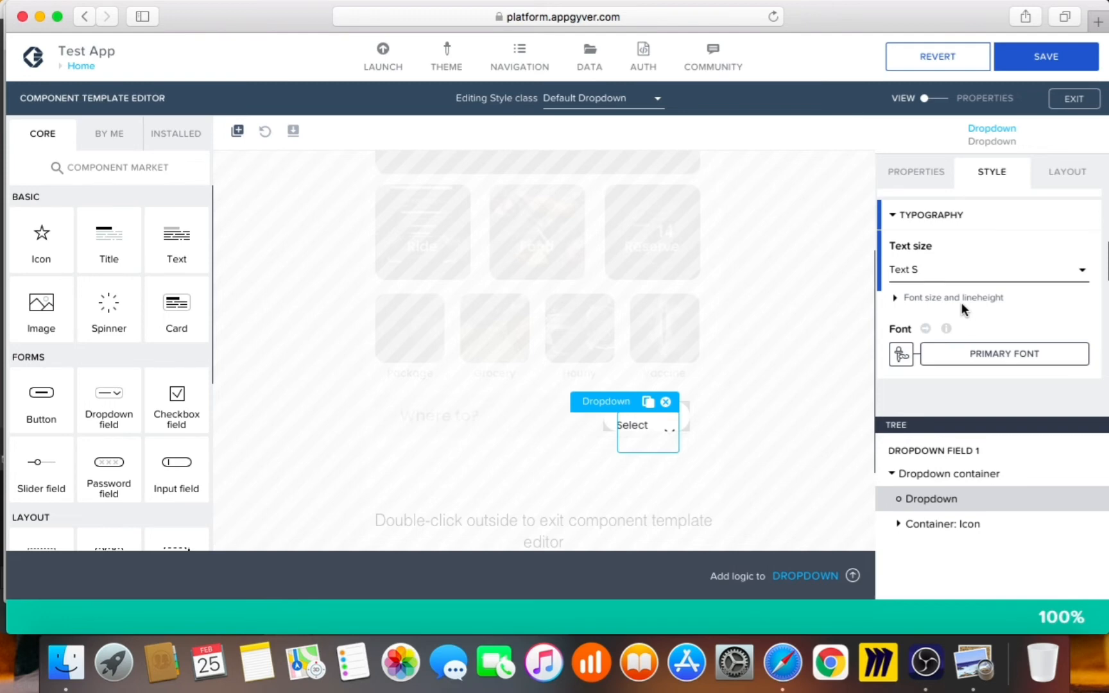
- Try aligning the inner Dropdown vertically to the middle, and align it to the top instead
click(1065, 170)
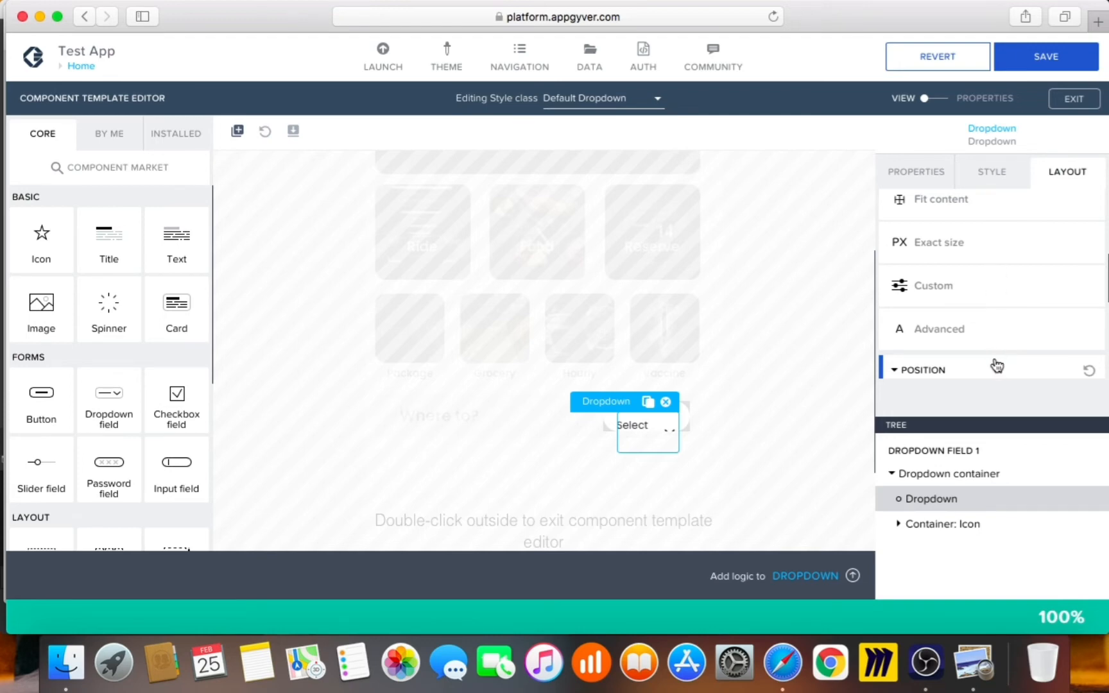
scroll(995, 365, down, 5)
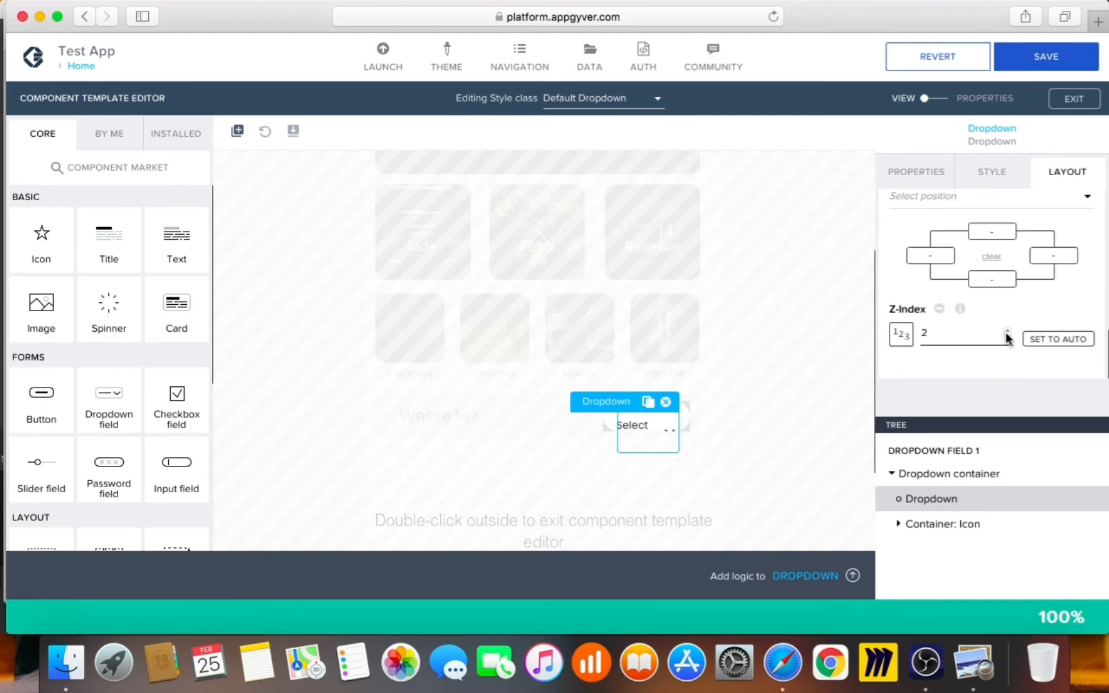
scroll(1006, 337, up, 2)
scroll(1005, 339, up, 2)
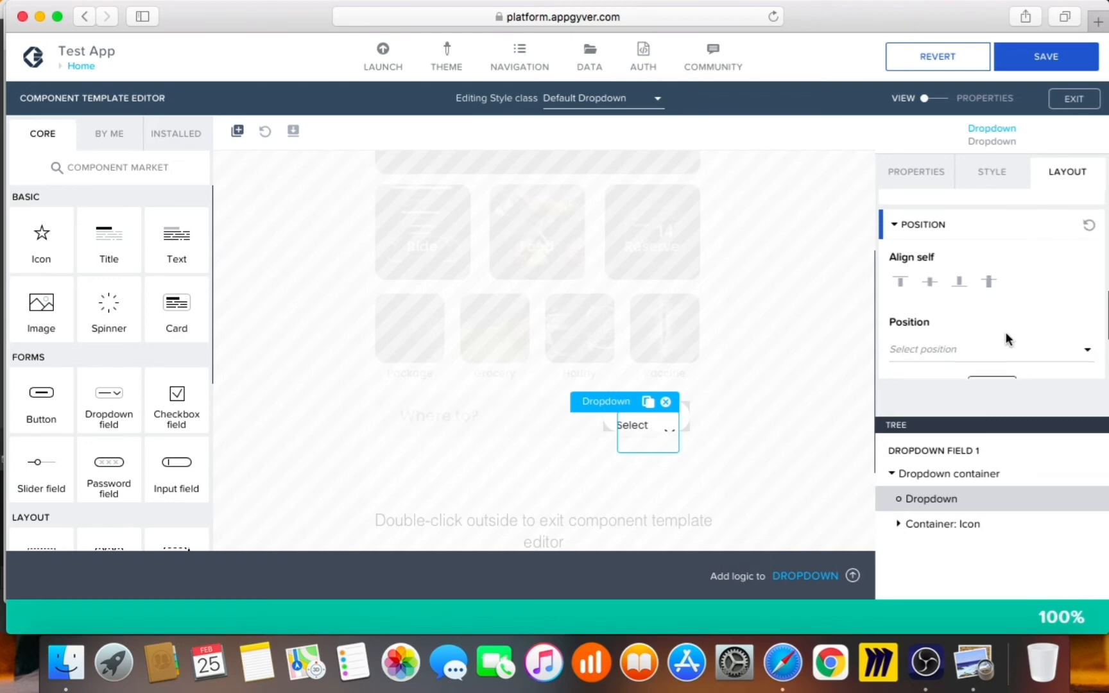
click(929, 308)
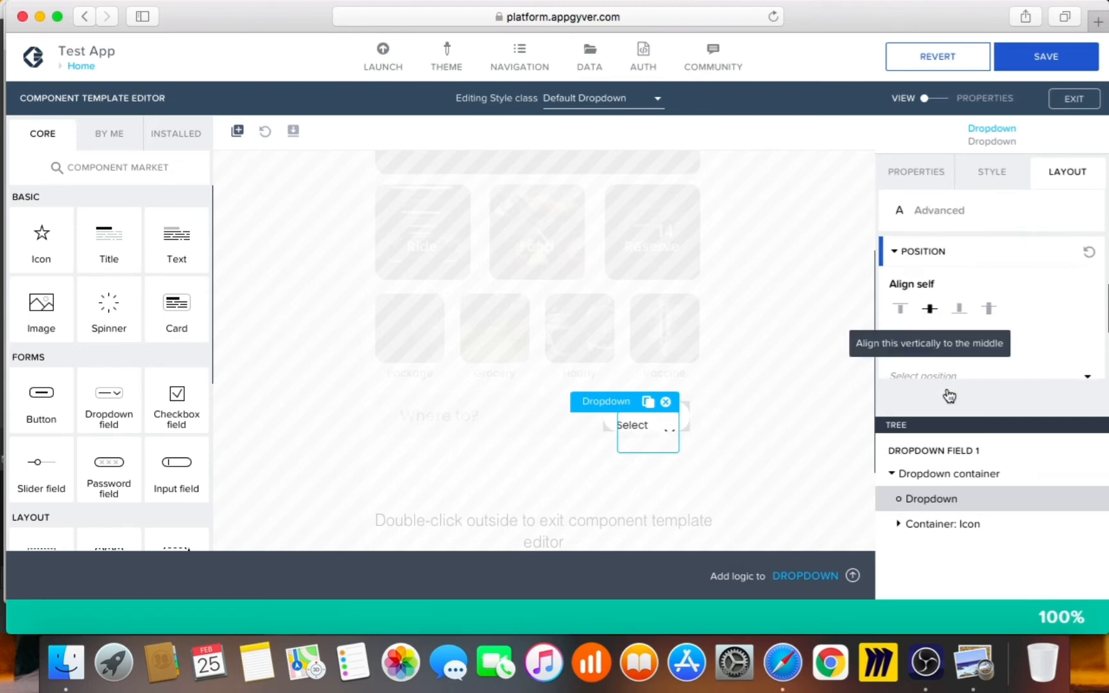
click(901, 309)
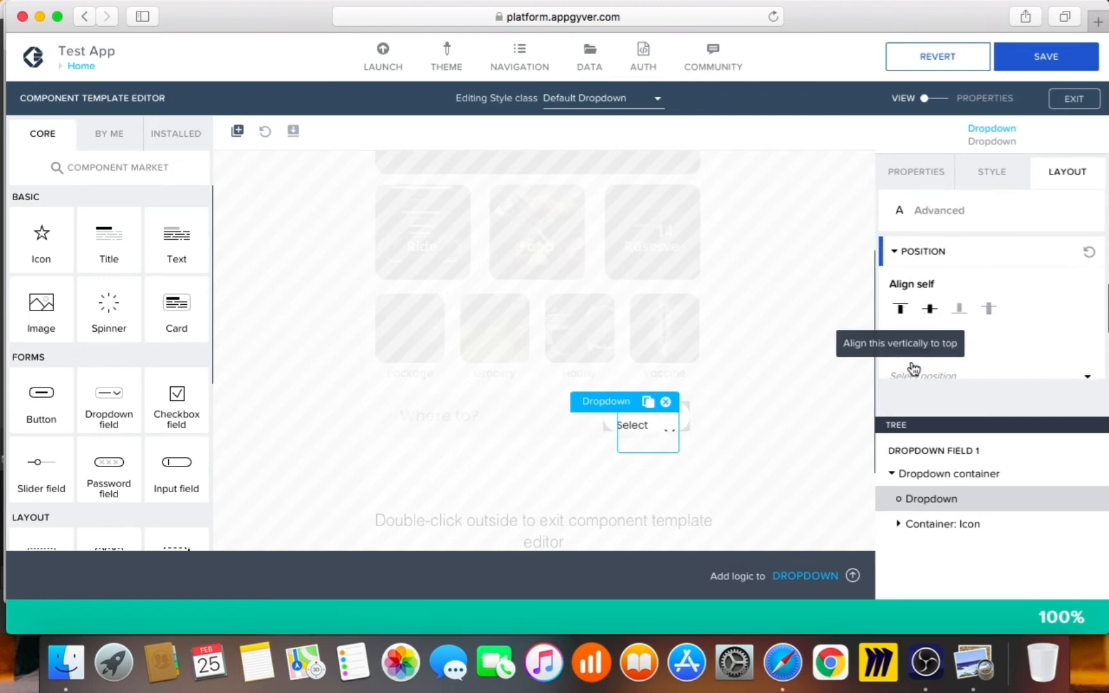
- Set the inner Dropdown's width and height to Fit content
scroll(944, 354, up, 3)
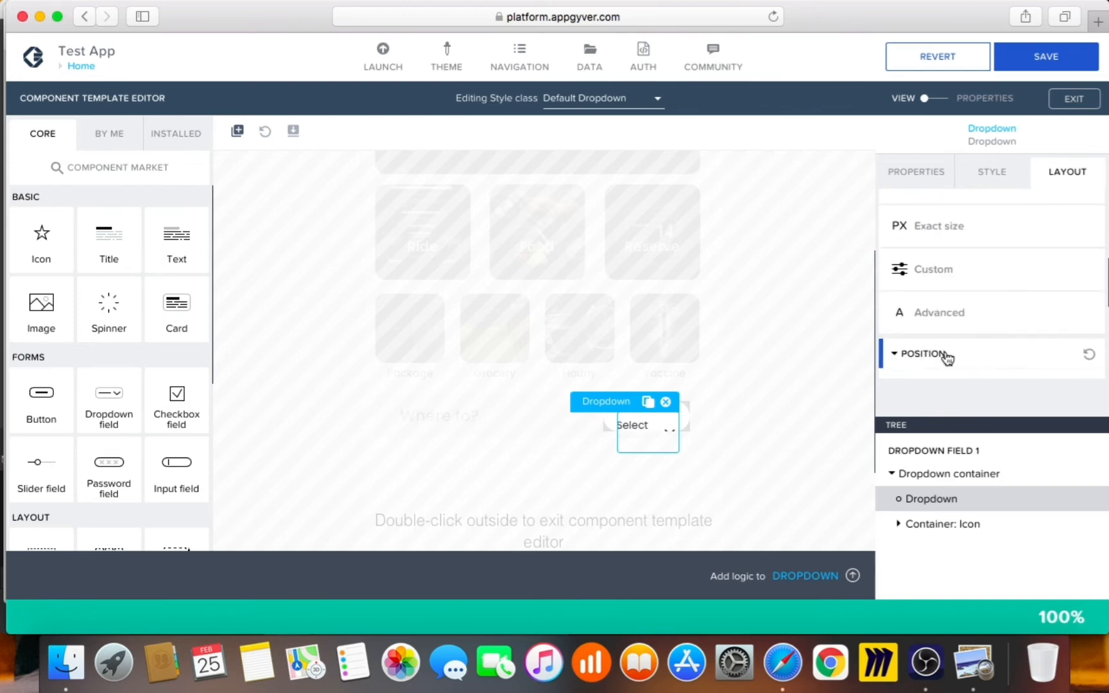
scroll(967, 352, up, 3)
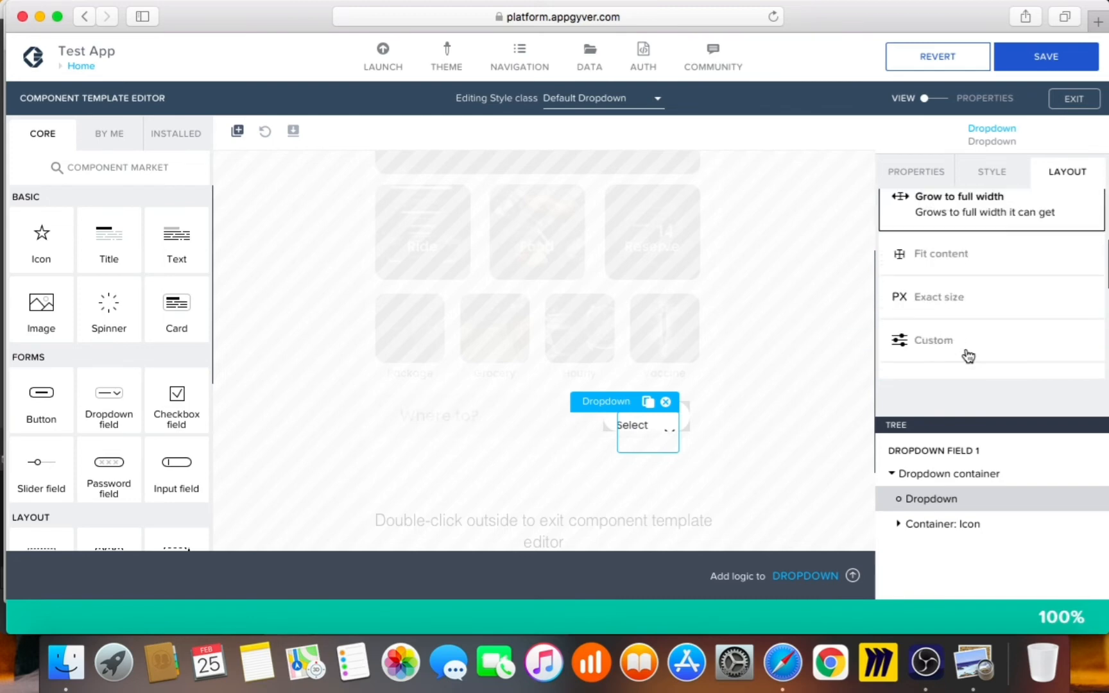
scroll(966, 353, up, 3)
scroll(969, 354, down, 2)
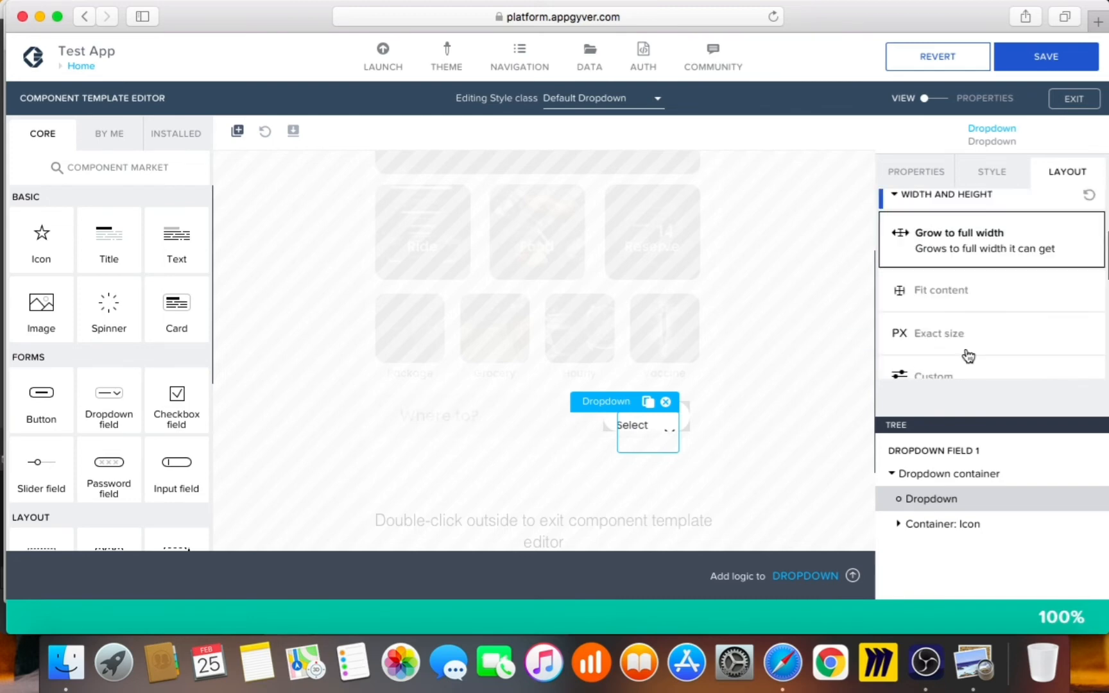
click(973, 305)
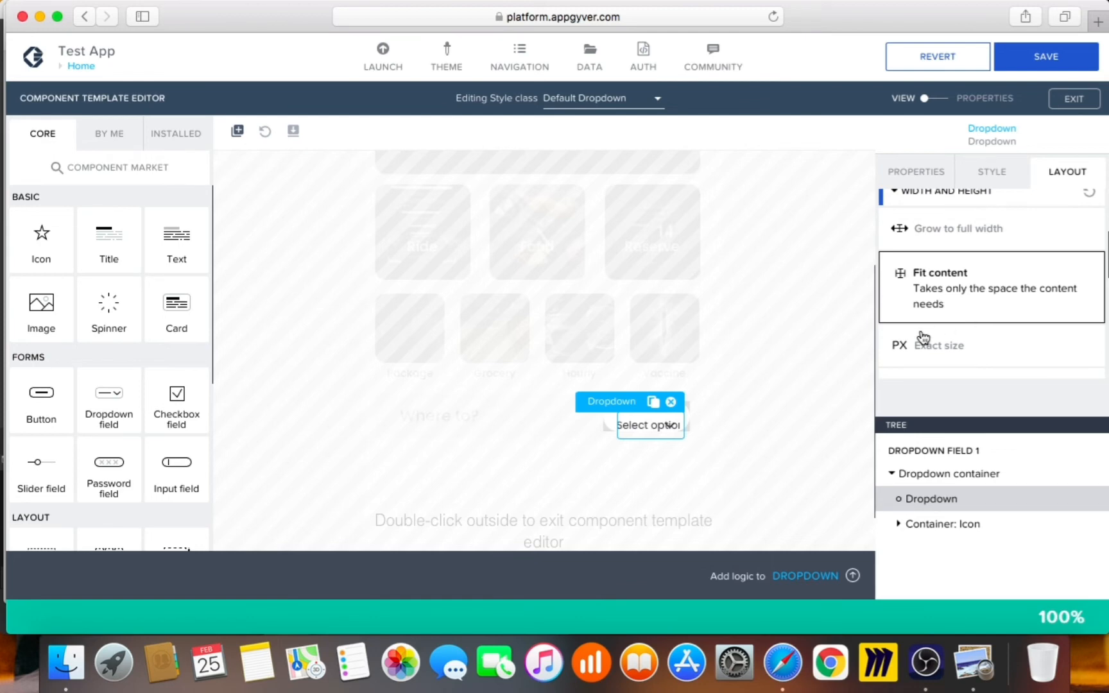
- Inspect the inner Dropdown's Option list binding and the internal properties it offers
click(740, 426)
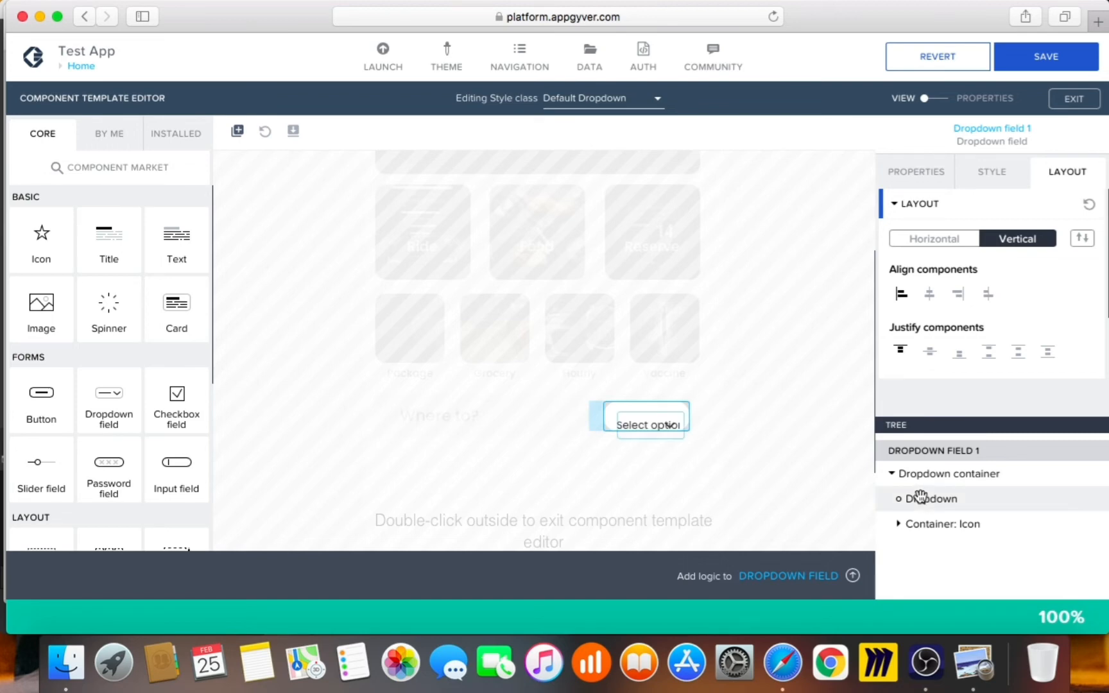
click(916, 170)
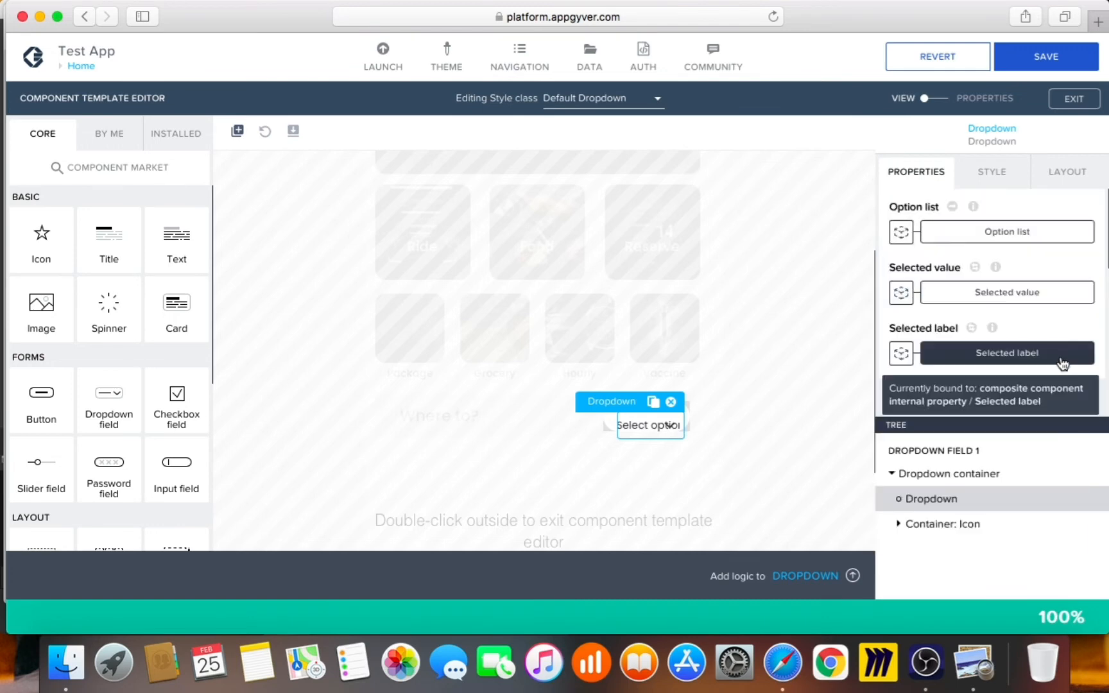
click(961, 236)
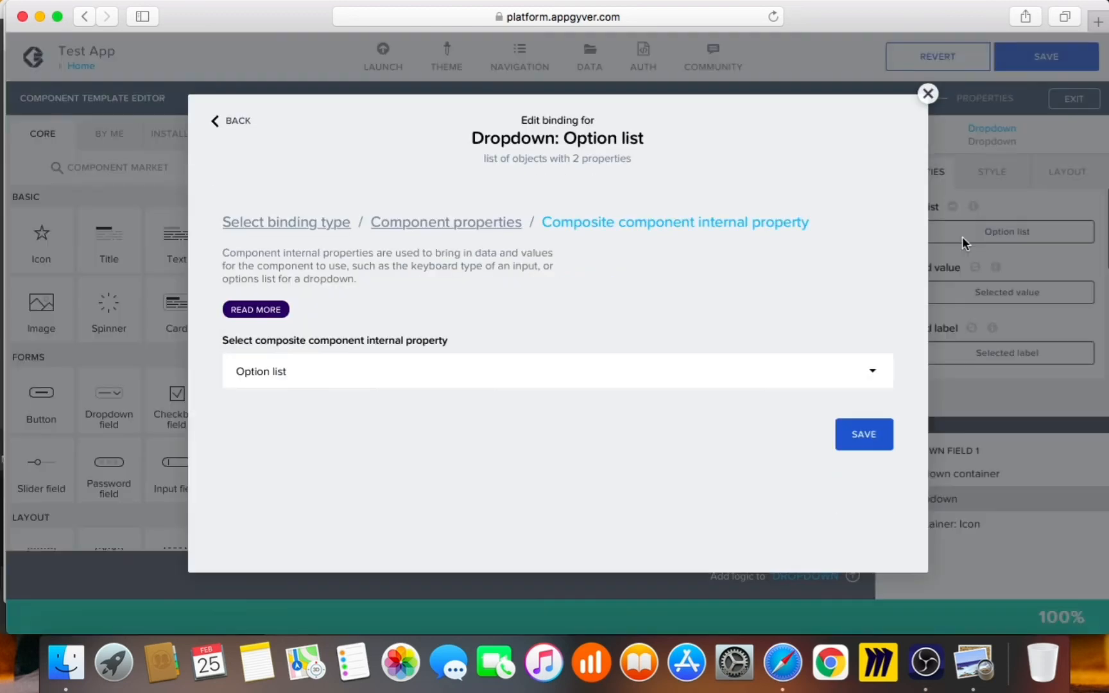
click(873, 378)
click(873, 377)
click(931, 96)
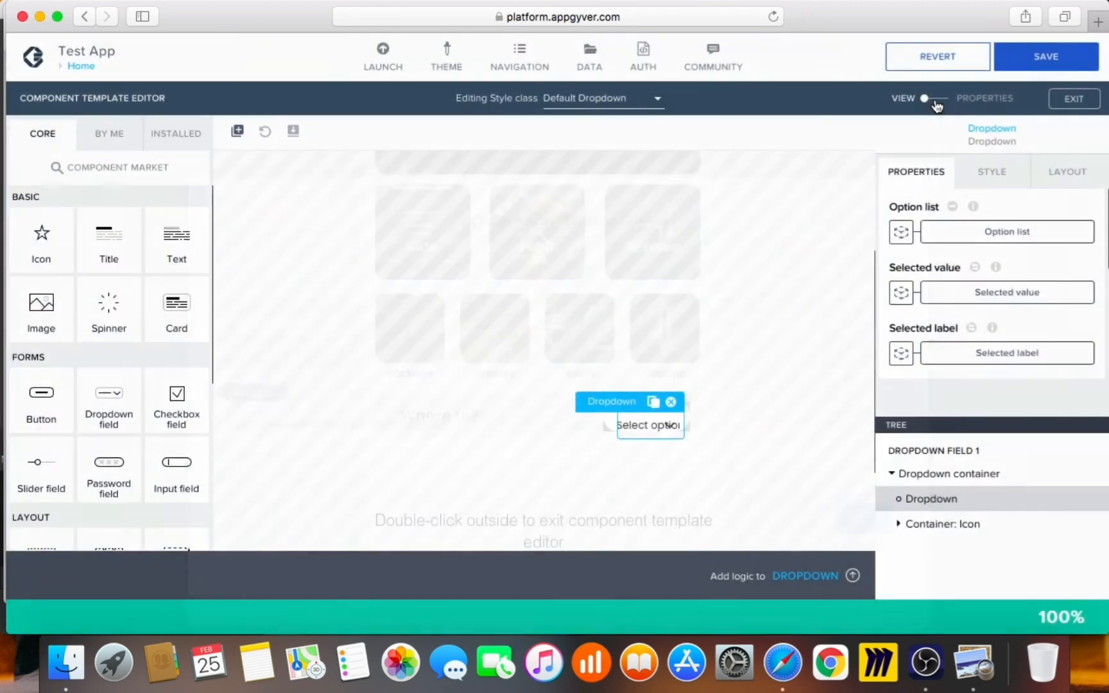
- Inspect the inner Dropdown's Selected value binding and its preview value setting
click(977, 295)
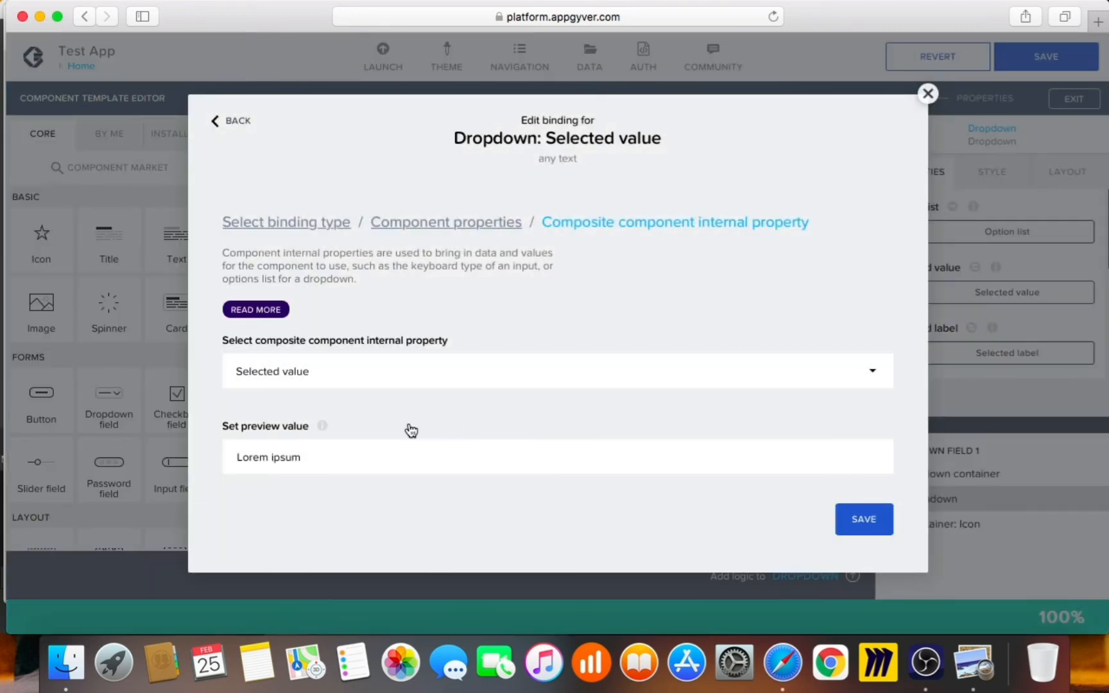
drag(337, 456, 119, 436)
text(now)
click(844, 379)
click(844, 379)
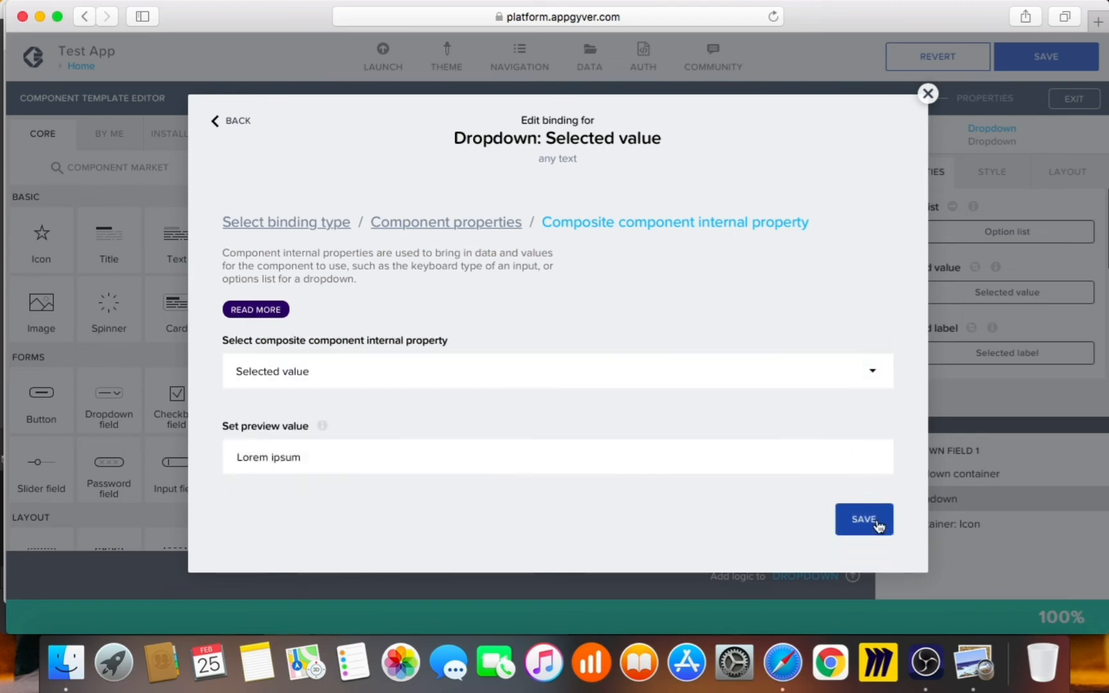
click(992, 365)
- Change the inner Dropdown's placeholder text binding to static text and set the placeholder to "now"
scroll(989, 357, down, 3)
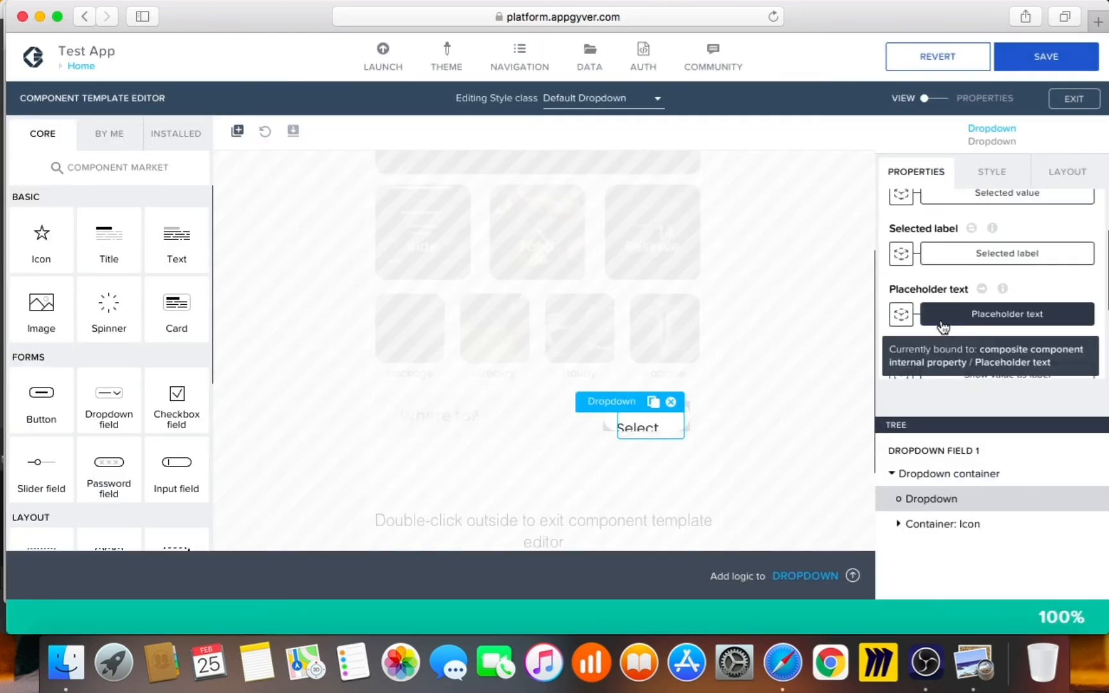
click(901, 315)
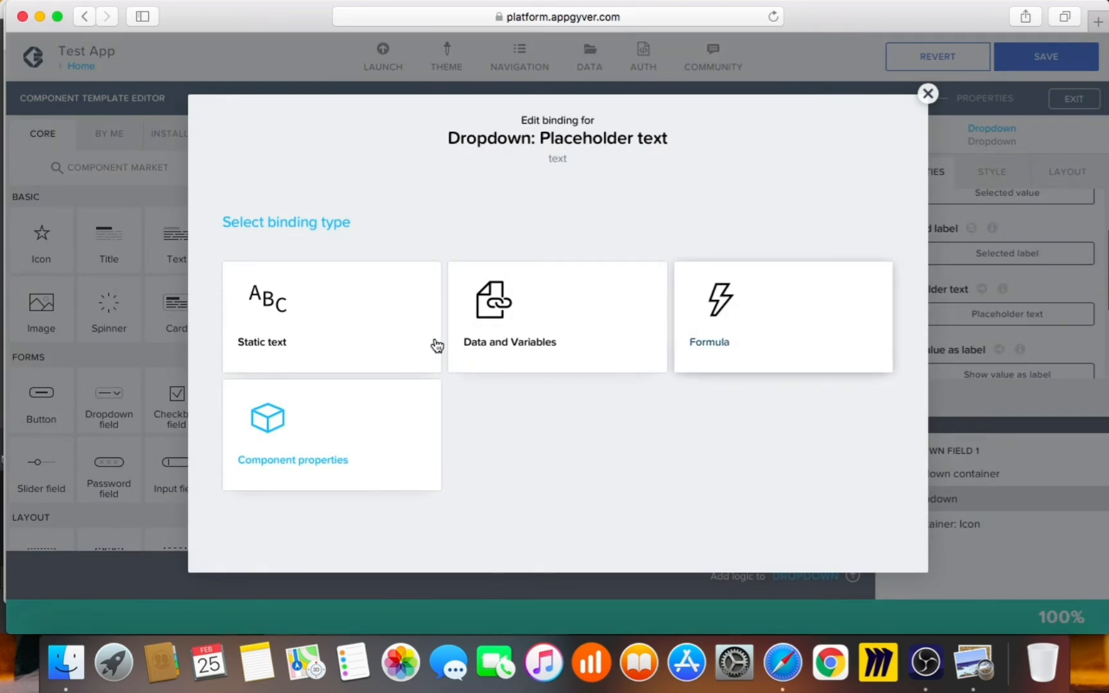
click(292, 334)
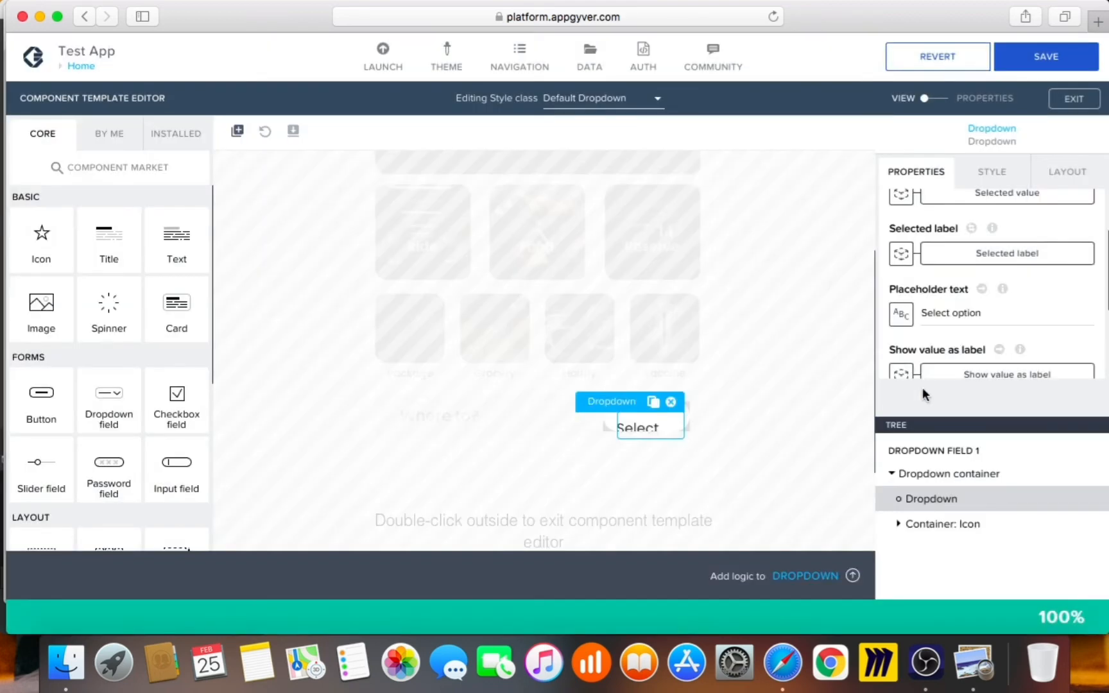
drag(1003, 314, 873, 297)
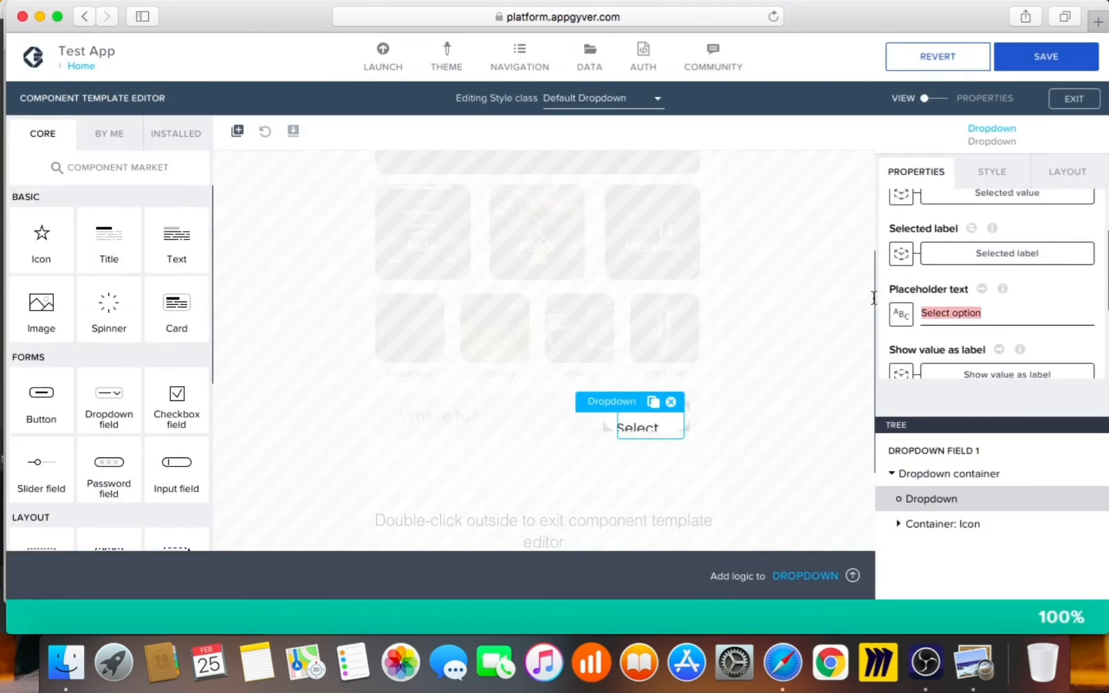
text(now)
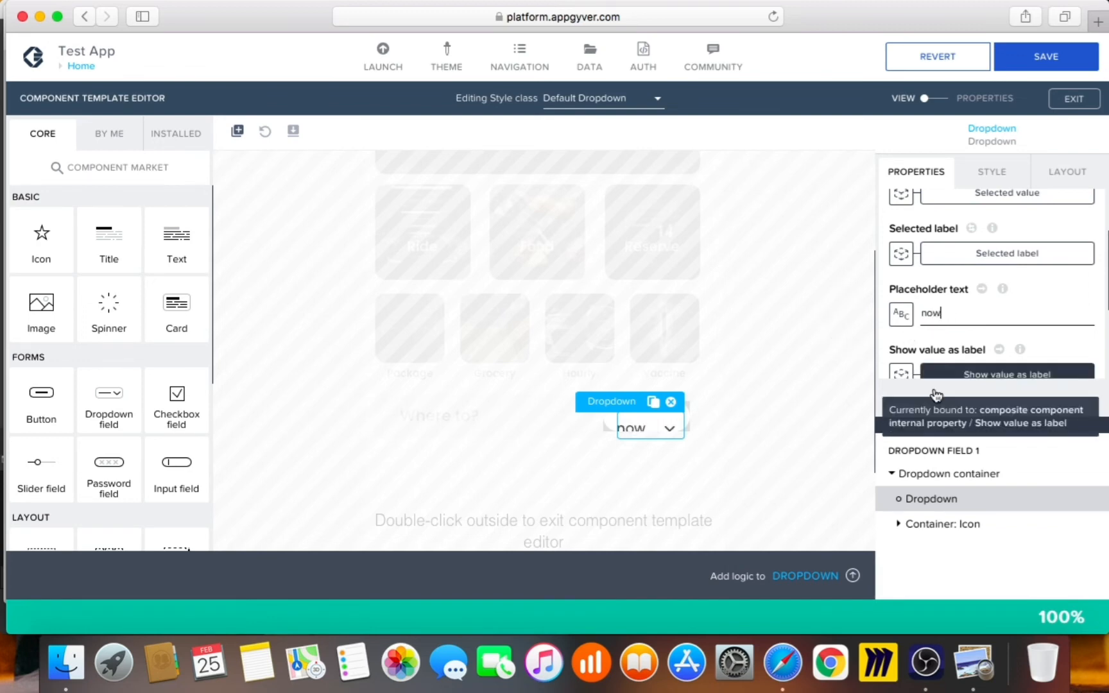
- Reapply the Text S text size to the inner Dropdown's typography
scroll(1000, 320, down, 5)
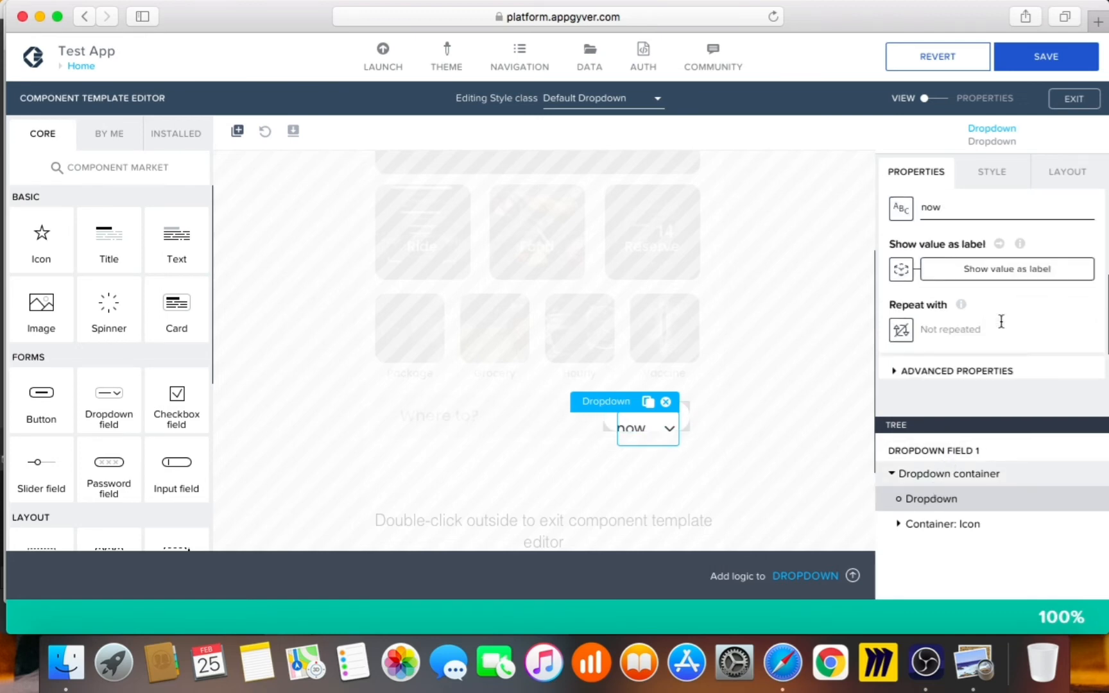
click(1000, 166)
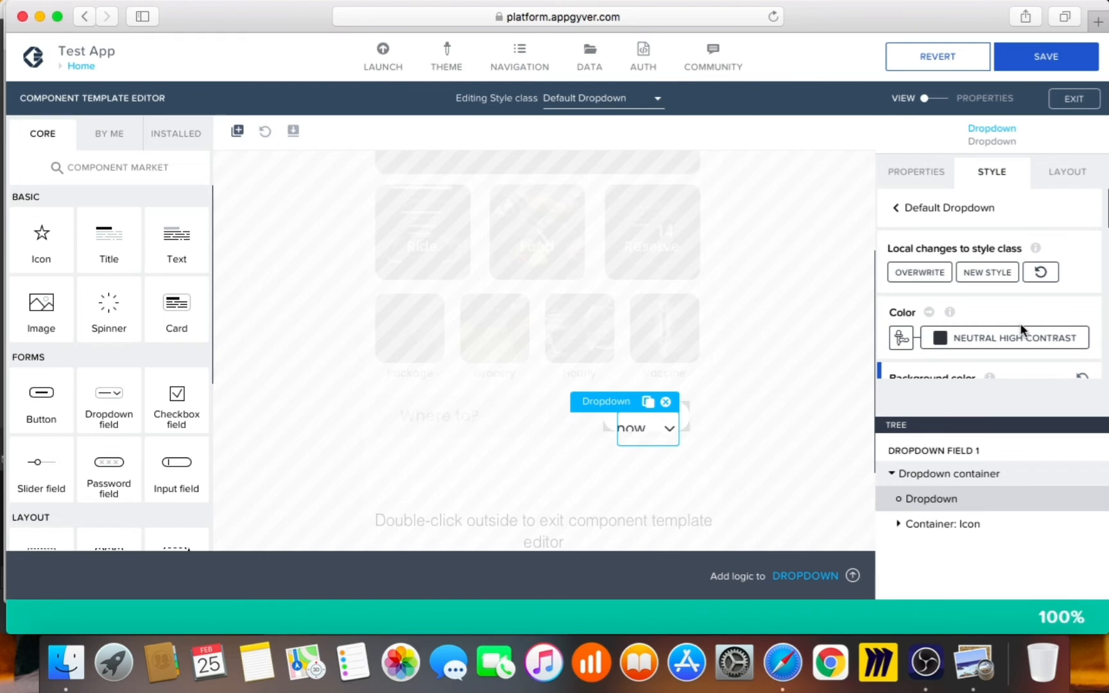
scroll(1020, 323, down, 3)
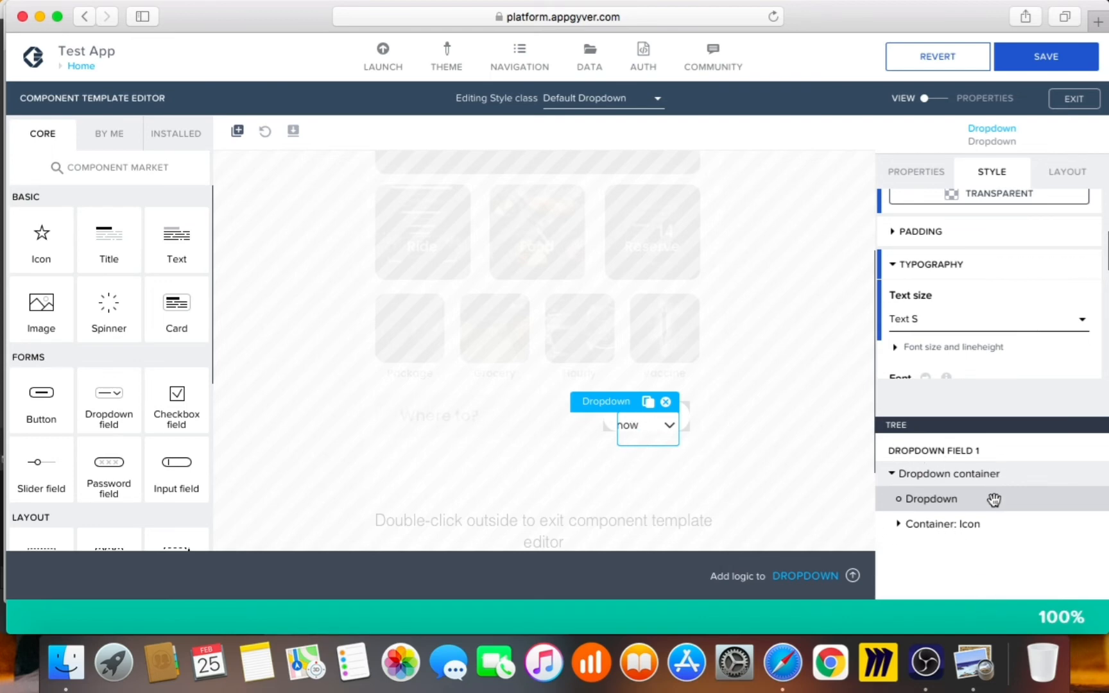
- Set the font size of the dropdown's arrow icon to Text L and compare it with the Uber reference screenshot
click(949, 526)
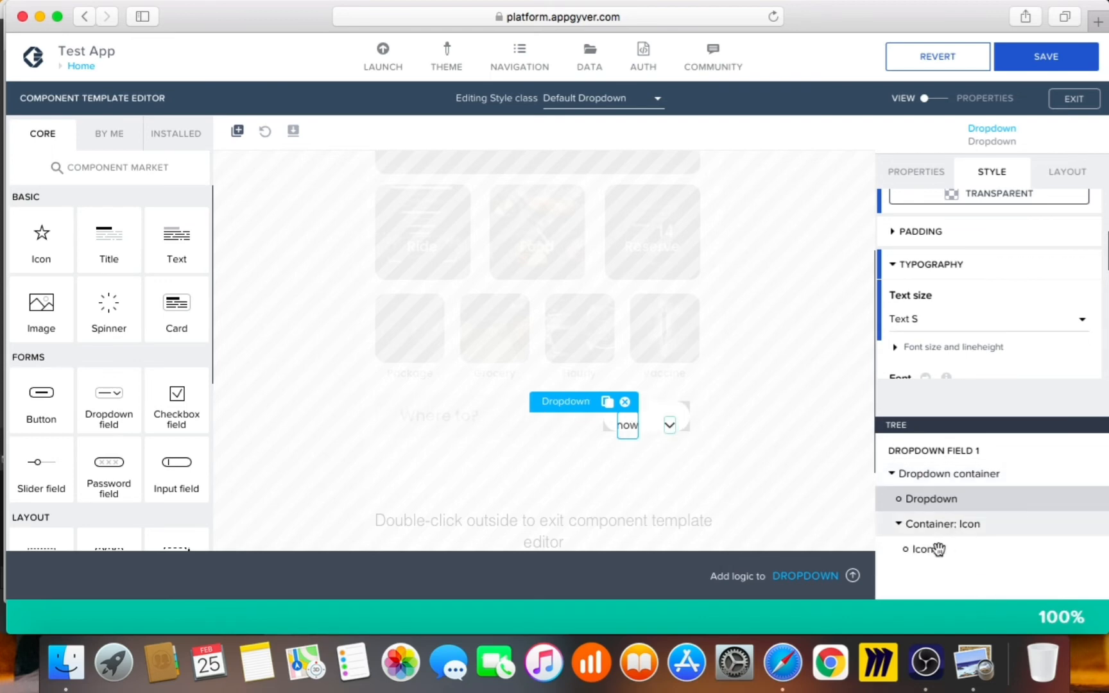
click(938, 549)
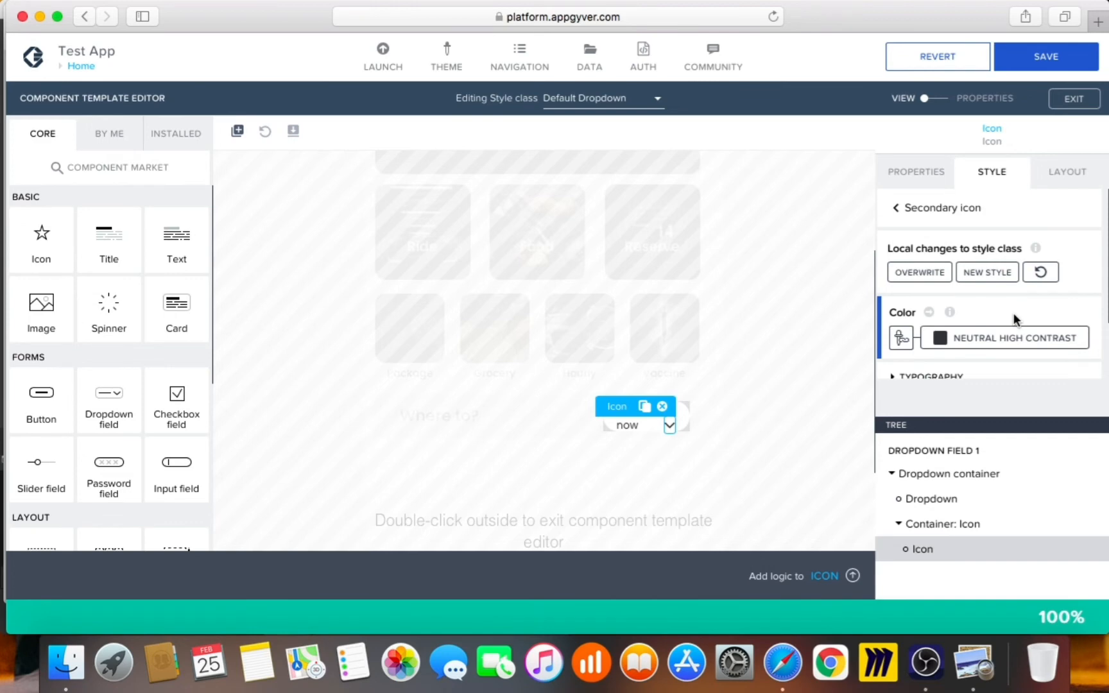
scroll(1014, 314, down, 2)
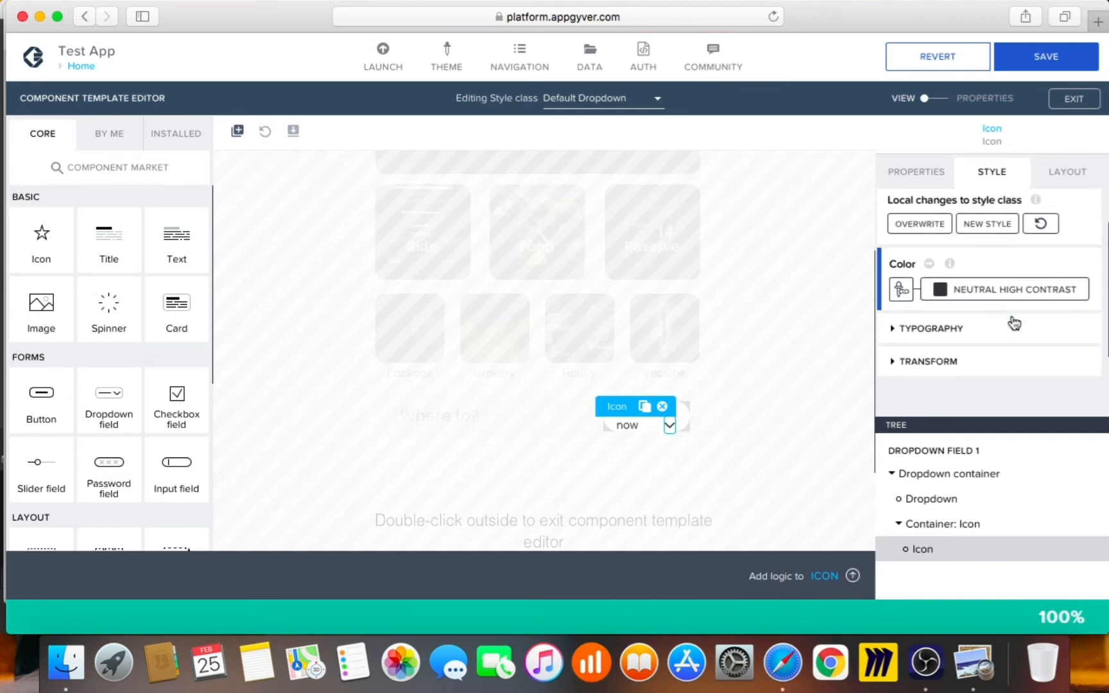
click(1014, 319)
scroll(1012, 325, down, 3)
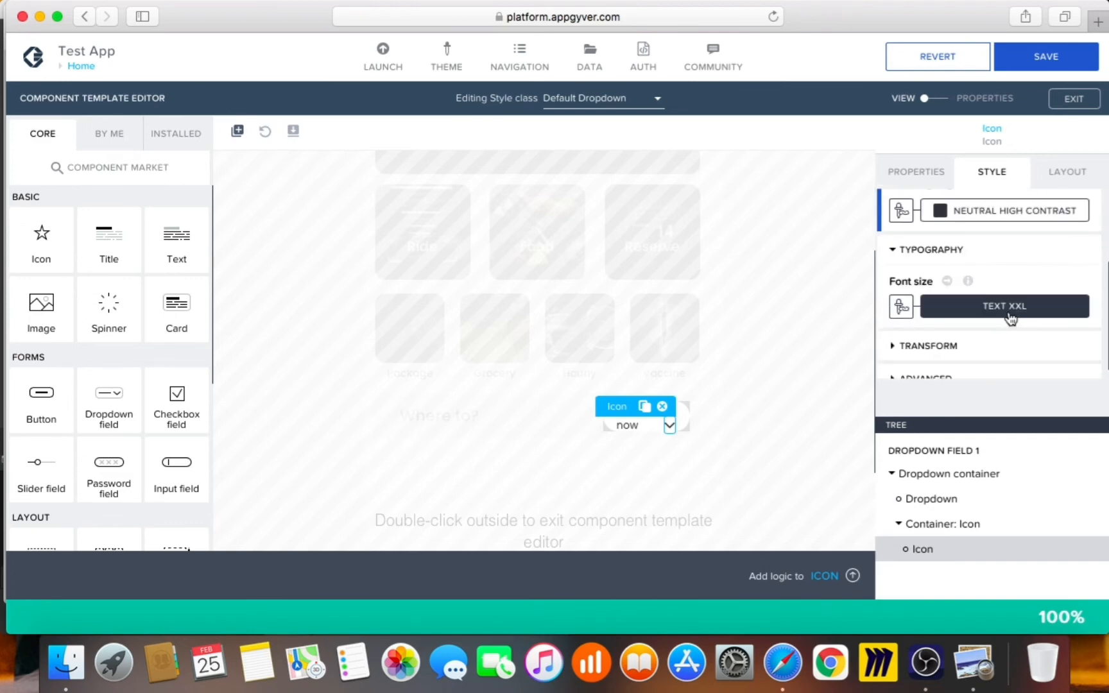
click(1008, 319)
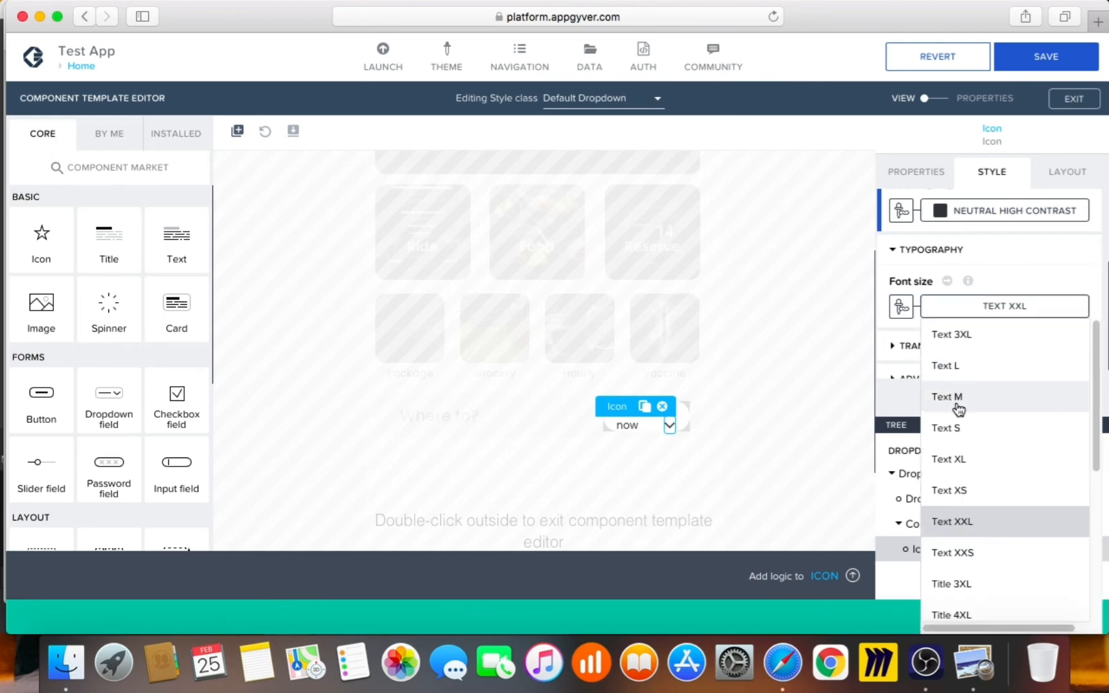
click(957, 400)
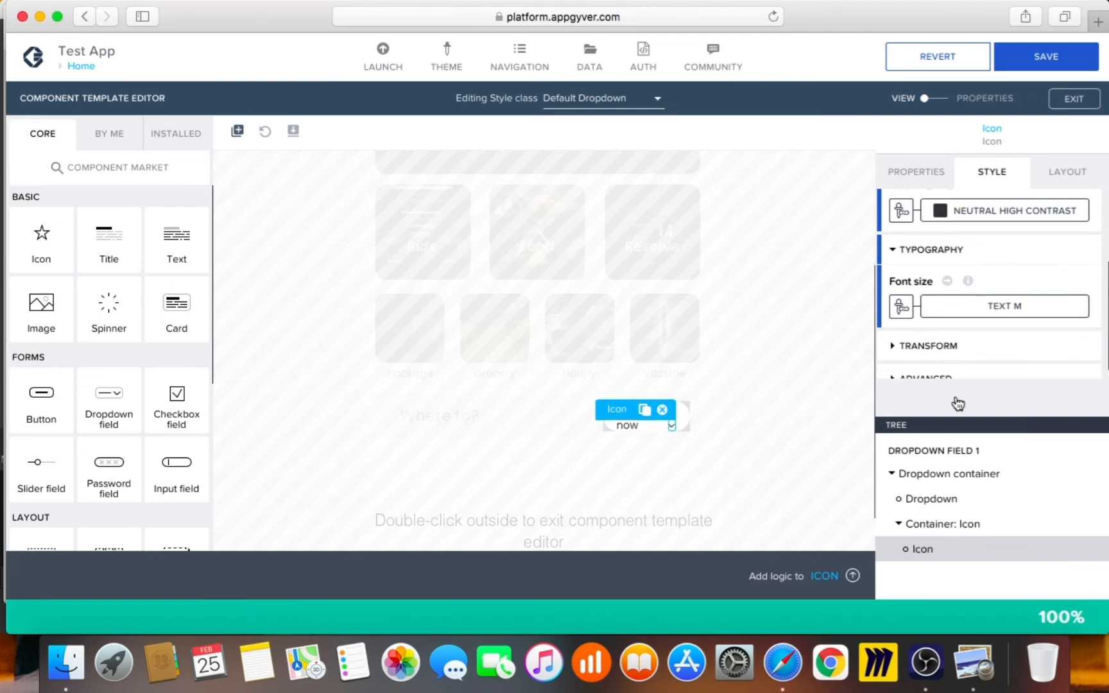
click(994, 306)
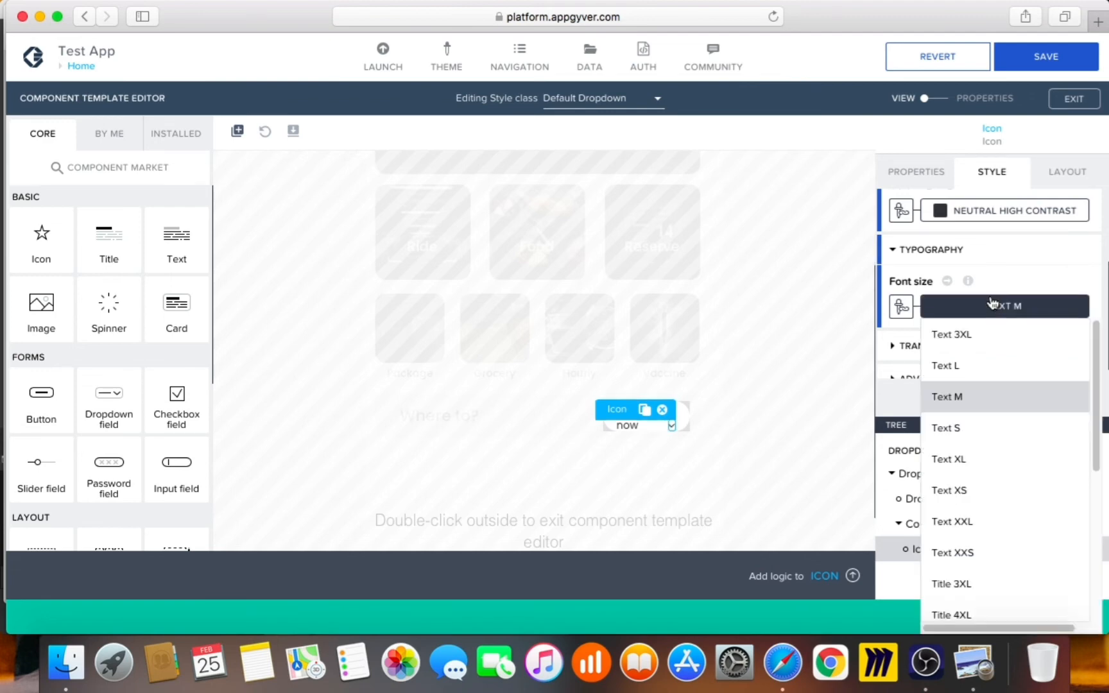
click(992, 378)
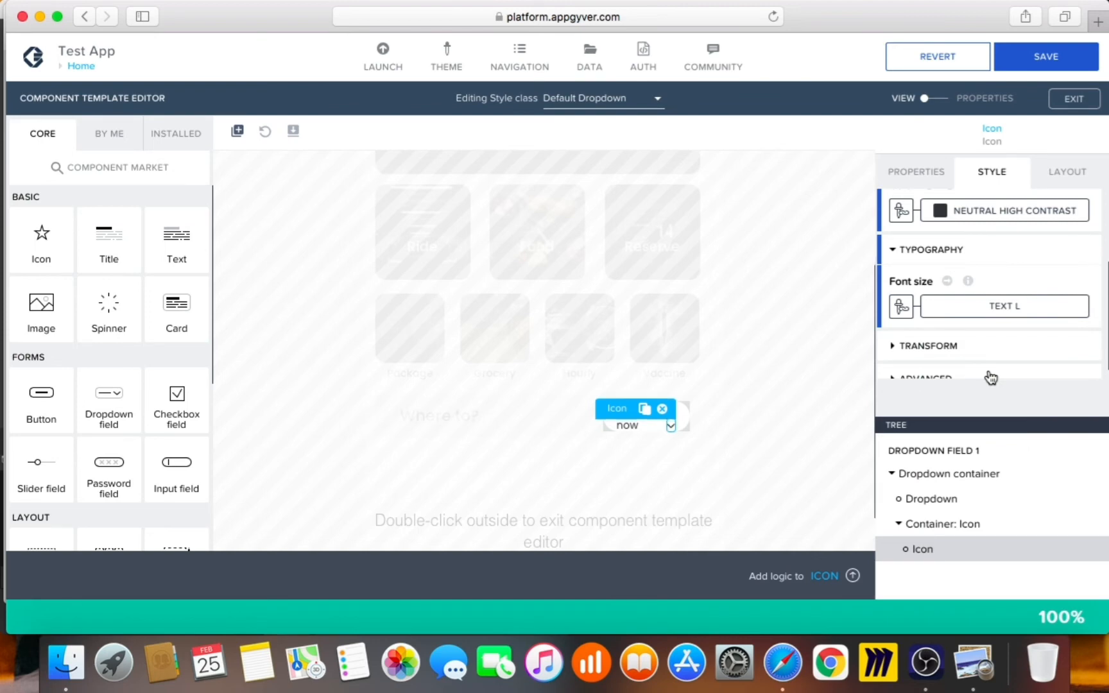
click(974, 661)
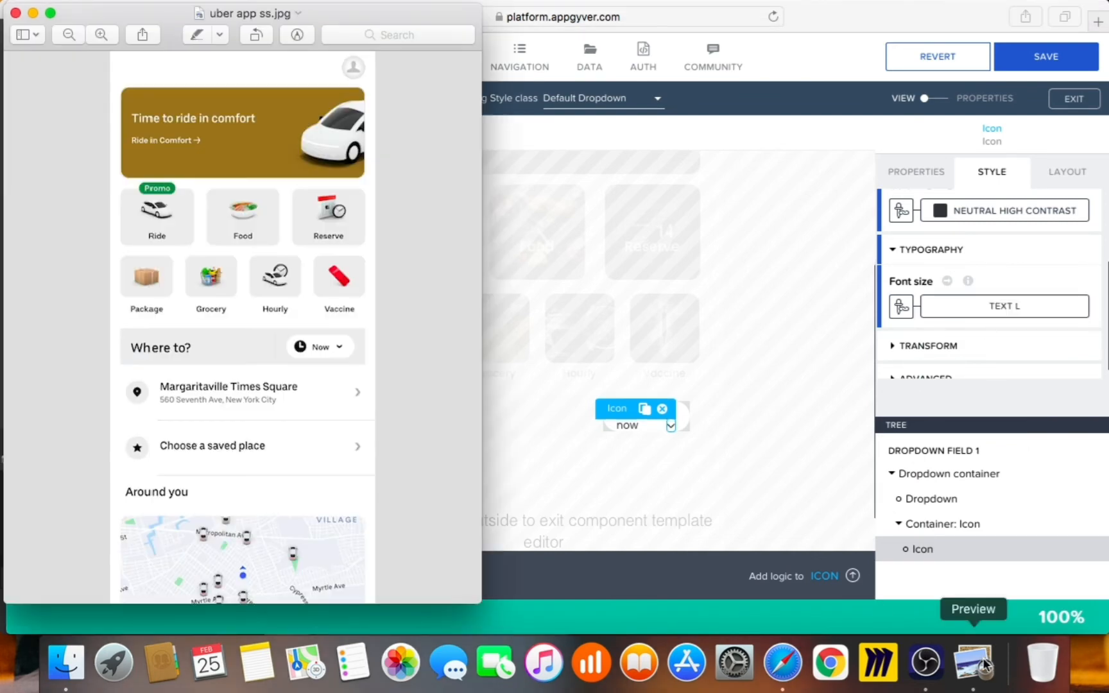
click(745, 431)
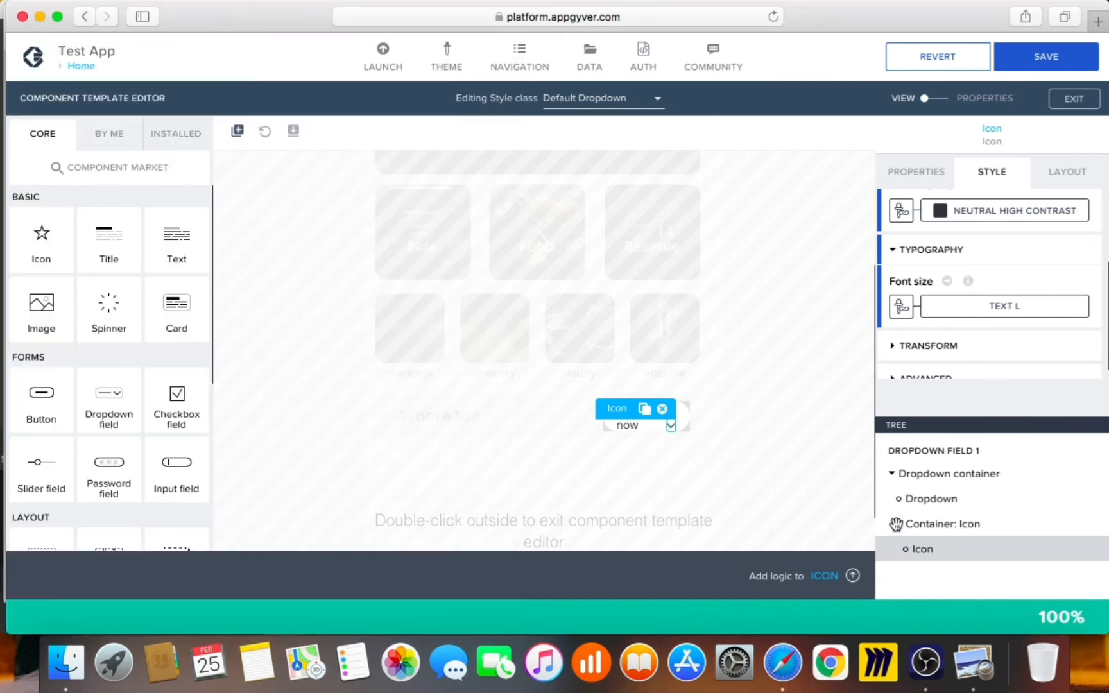
- Examine the Dropdown container's padding settings and its layout position options
click(894, 483)
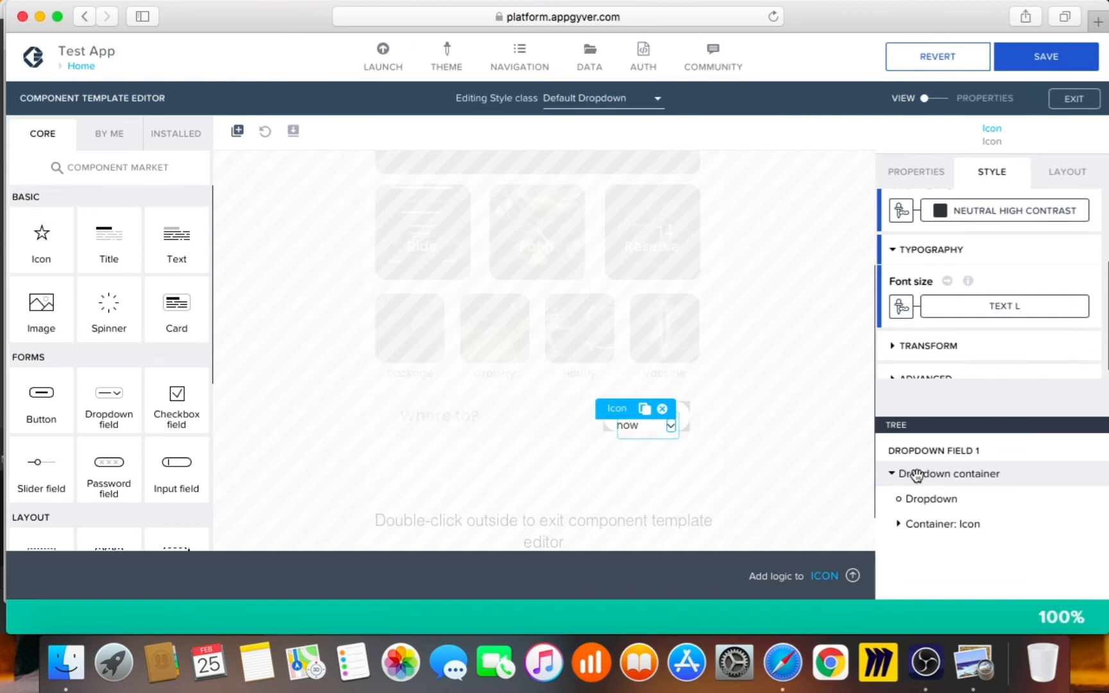
click(961, 473)
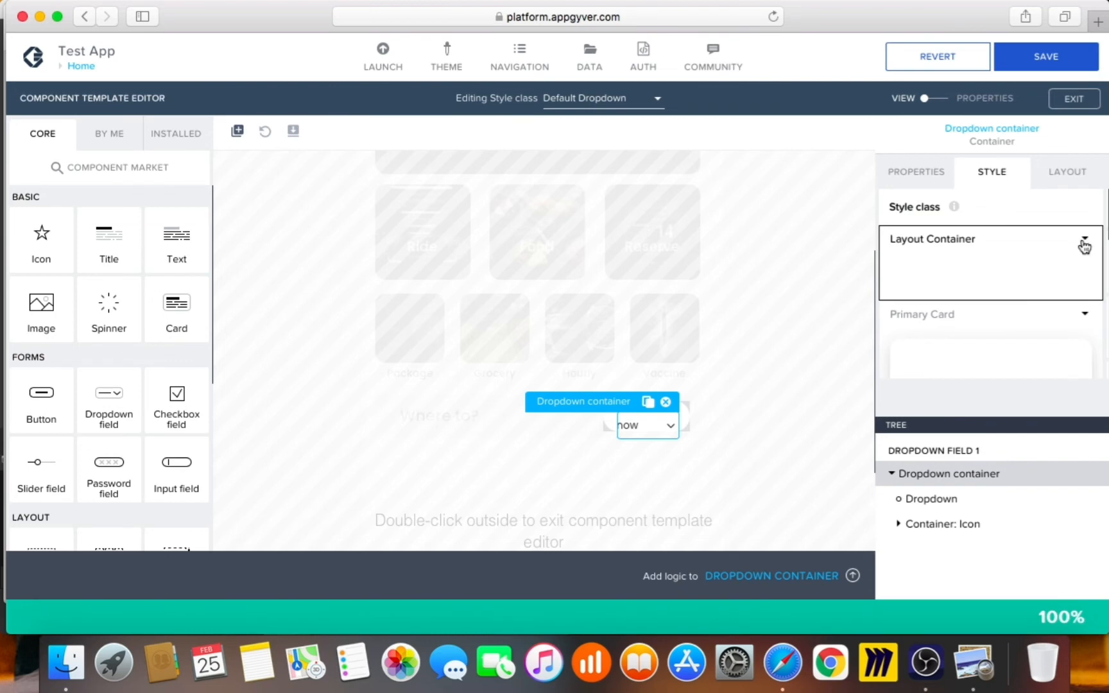
scroll(1081, 243, down, 1)
click(1087, 214)
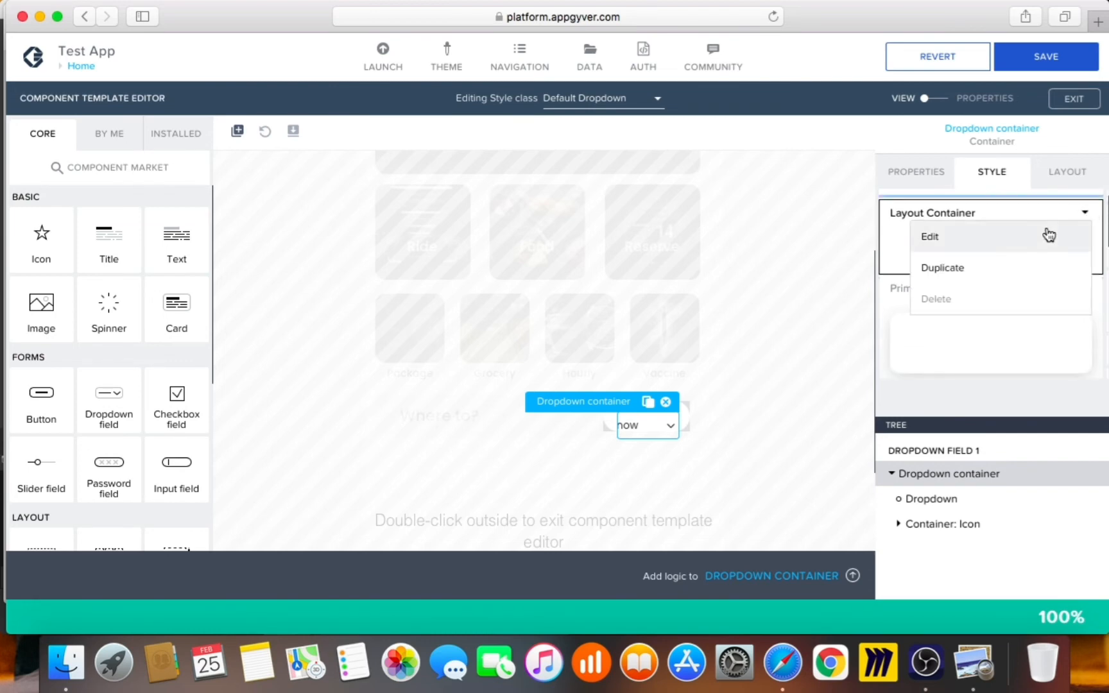
click(1045, 235)
scroll(997, 335, down, 2)
click(992, 303)
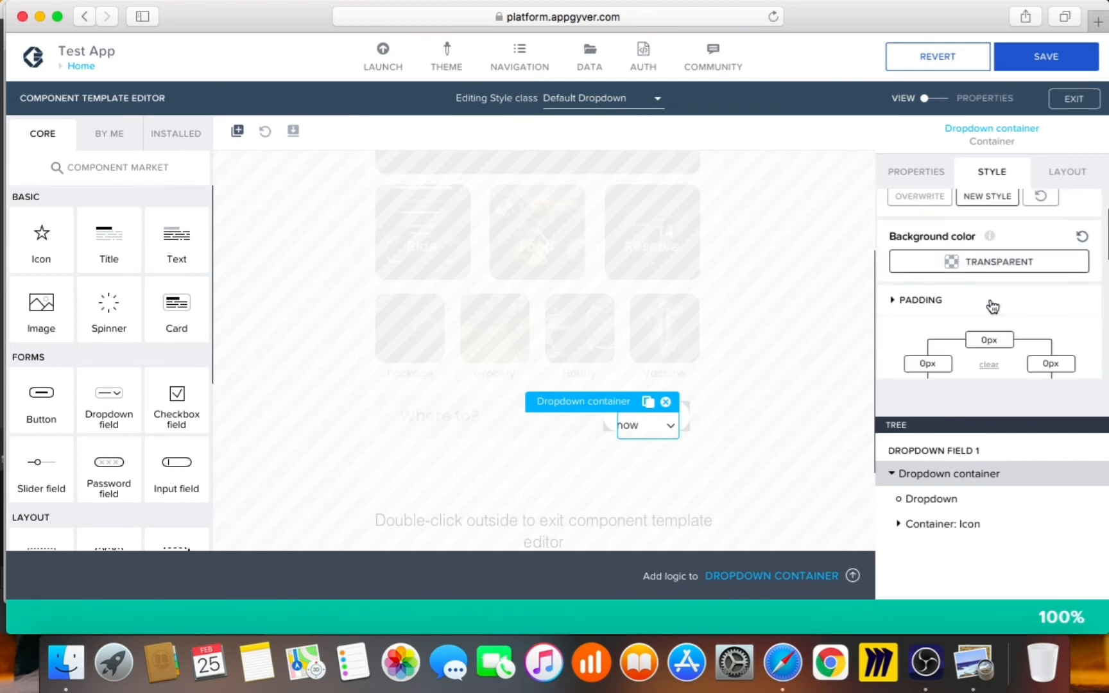
scroll(1001, 314, down, 2)
click(1074, 168)
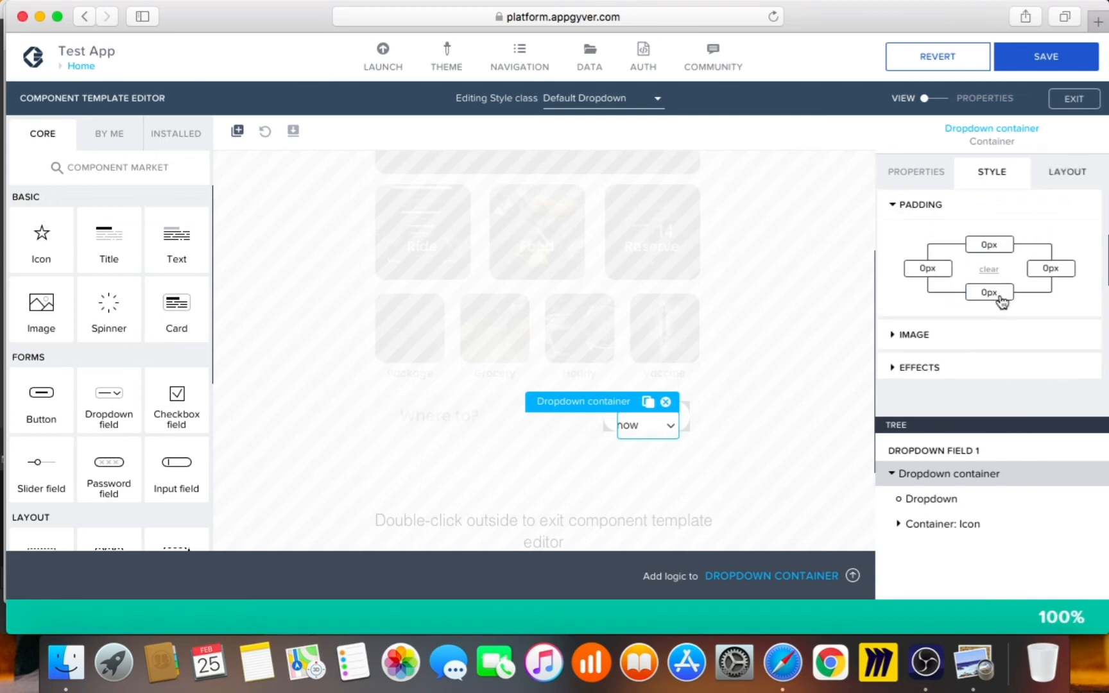
scroll(988, 319, down, 3)
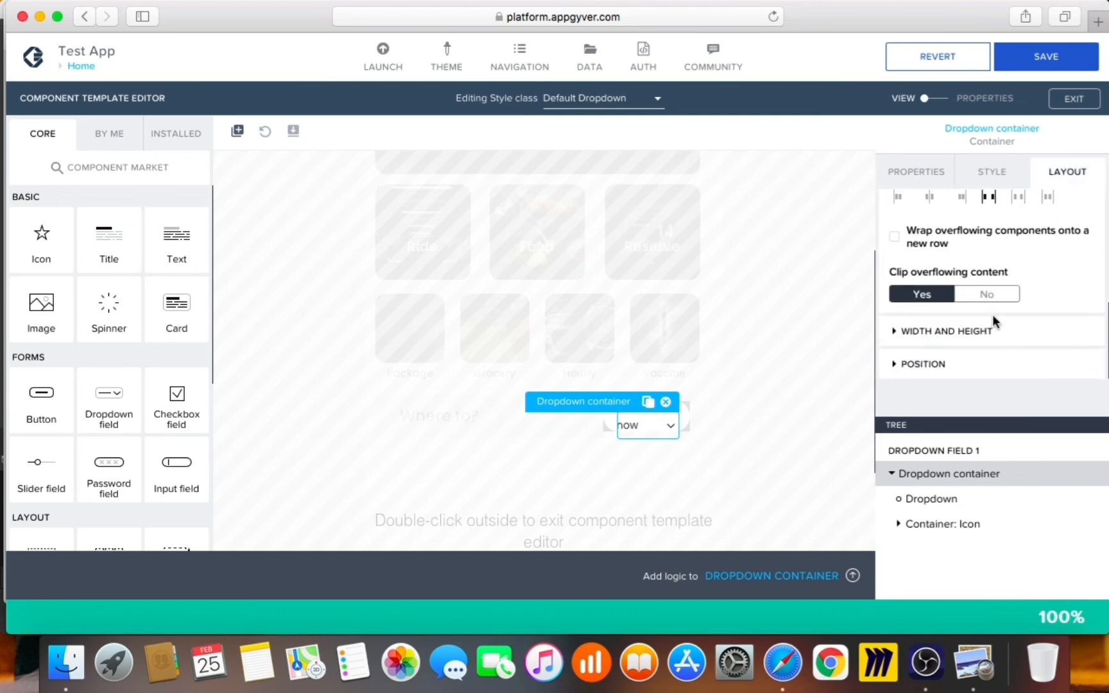
click(982, 364)
scroll(1010, 354, down, 3)
scroll(1007, 346, up, 2)
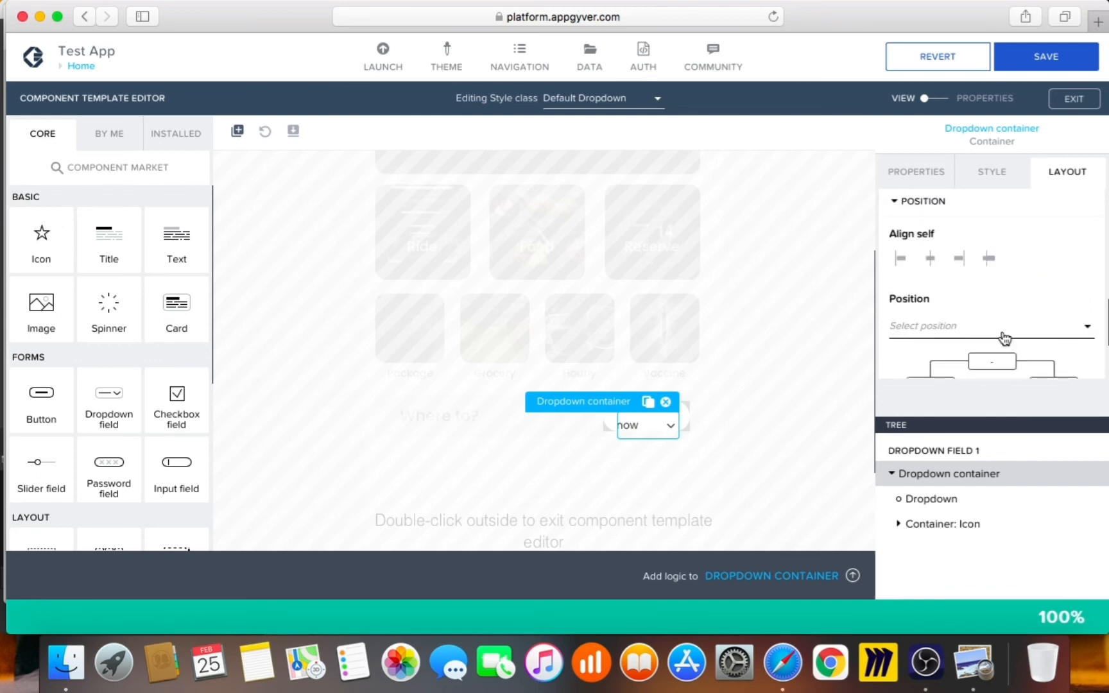
scroll(1005, 339, up, 4)
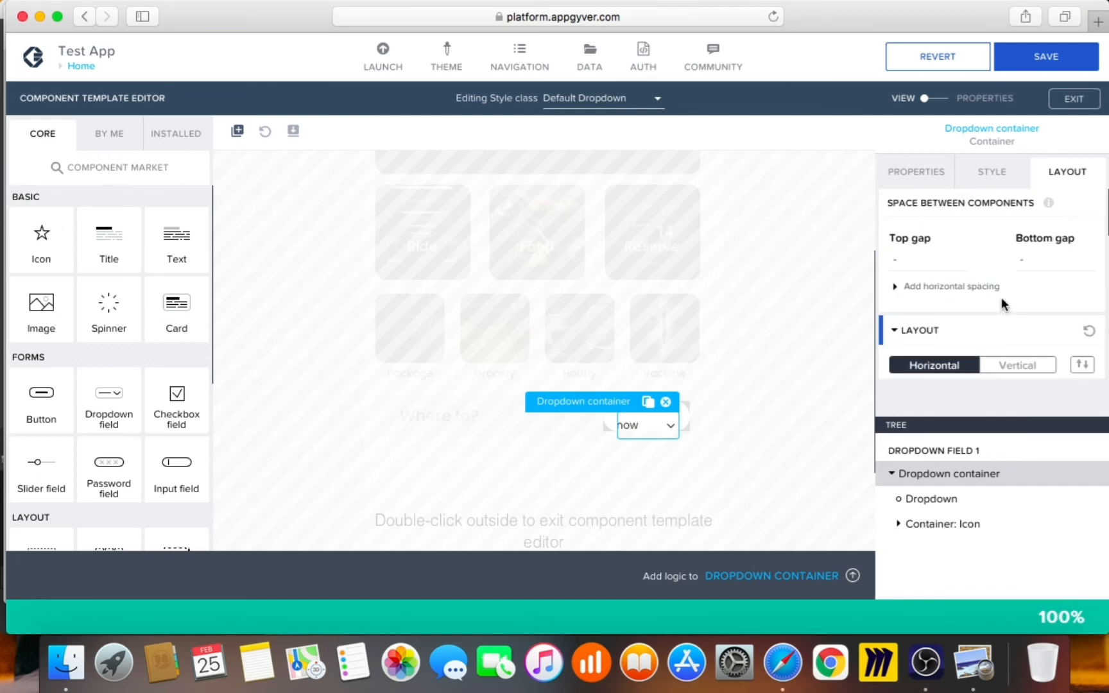
- Try a bottom padding of M (12px) on the Dropdown container's style and clear it again
click(987, 175)
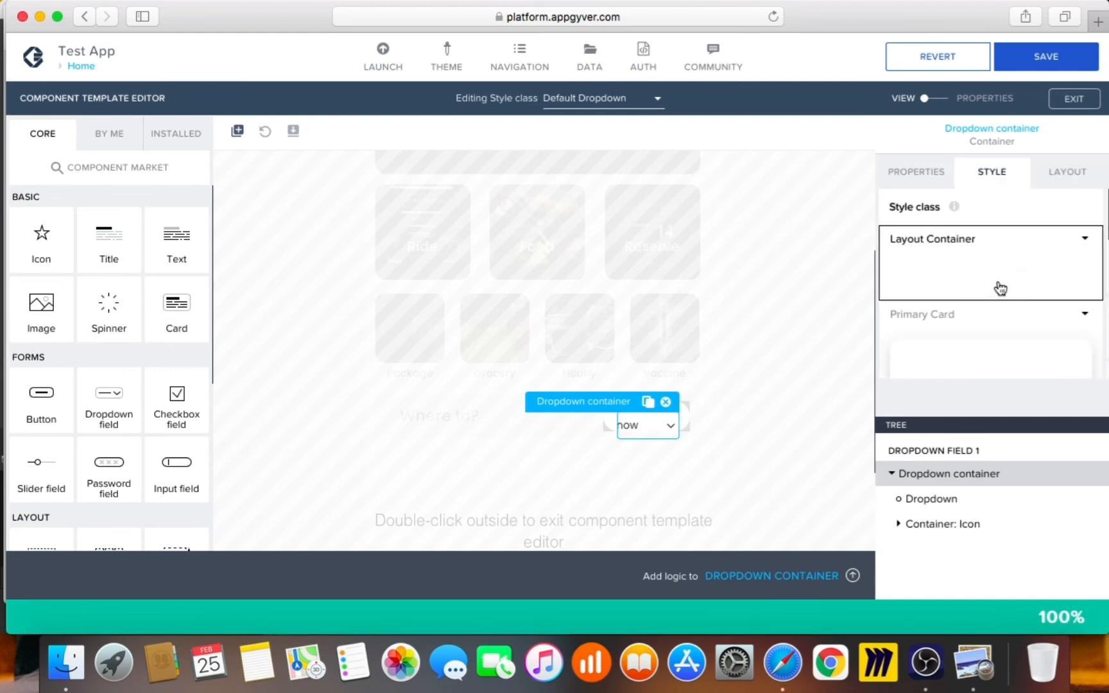
click(1085, 239)
click(1067, 269)
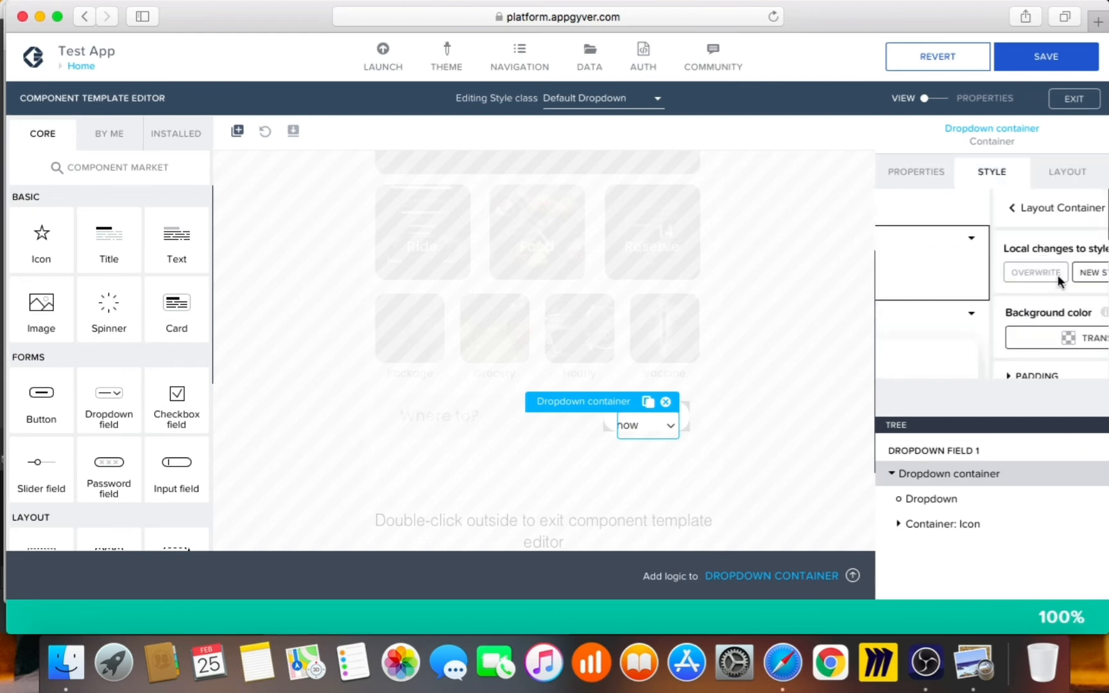
scroll(1032, 292, down, 2)
click(1007, 316)
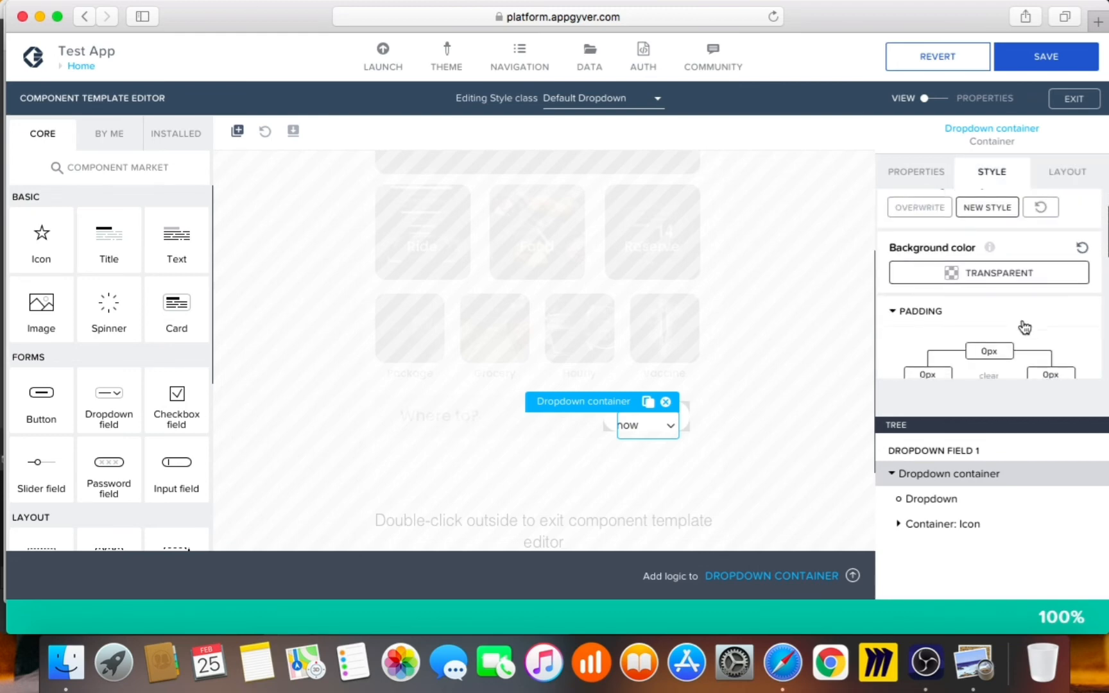
scroll(1020, 324, down, 2)
click(1003, 331)
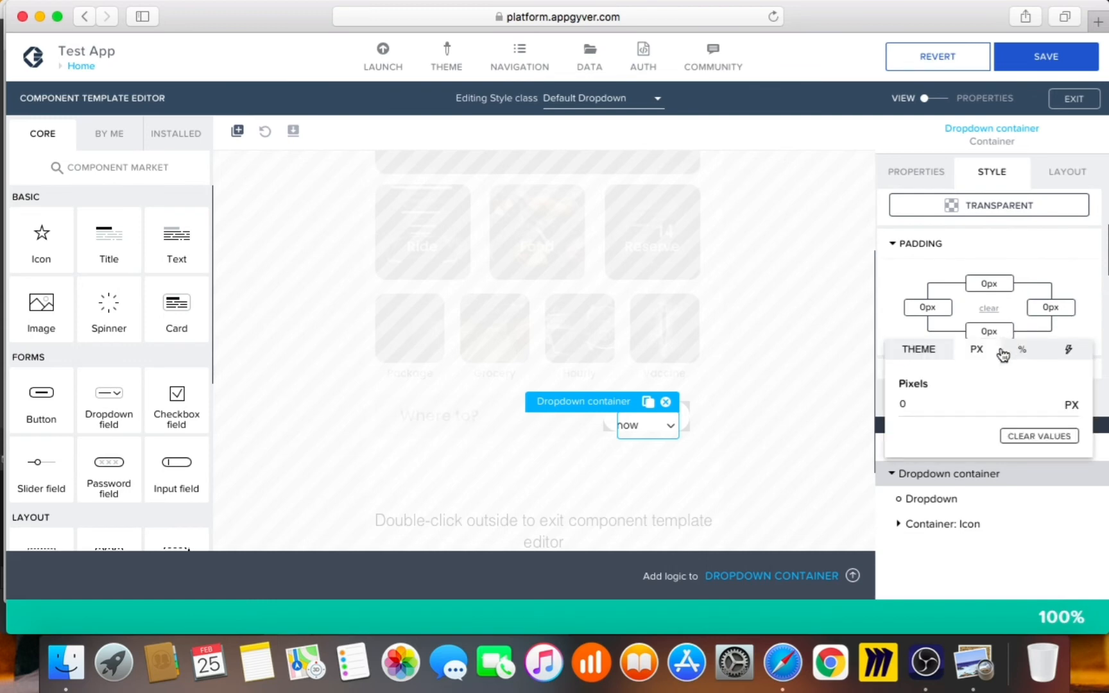
click(919, 352)
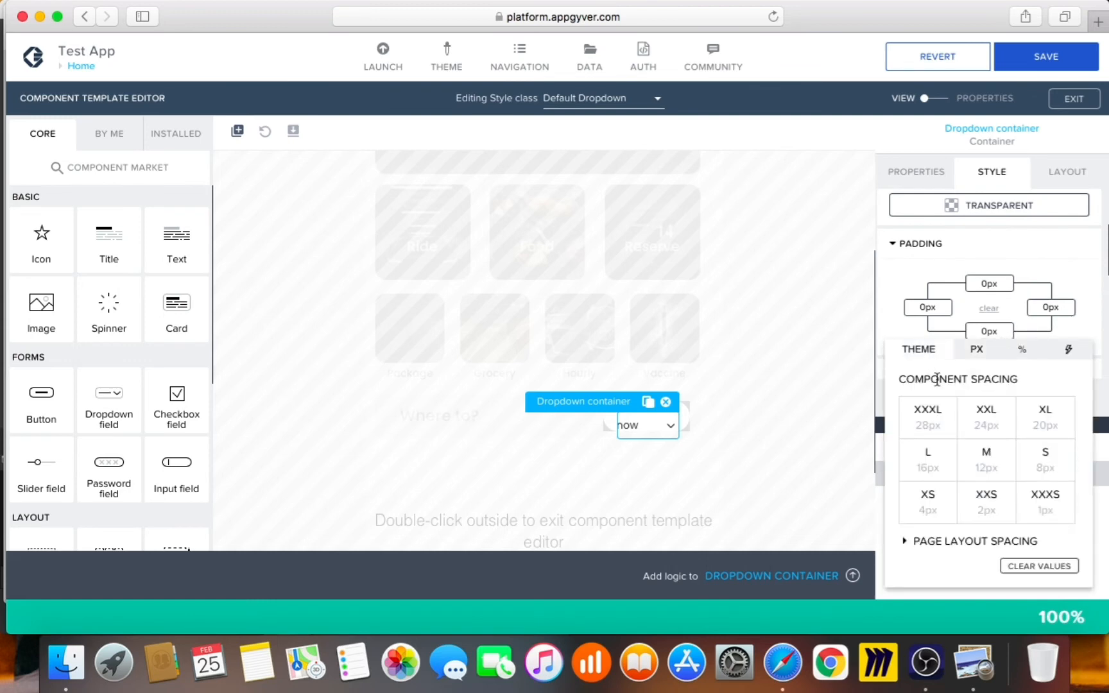
click(995, 462)
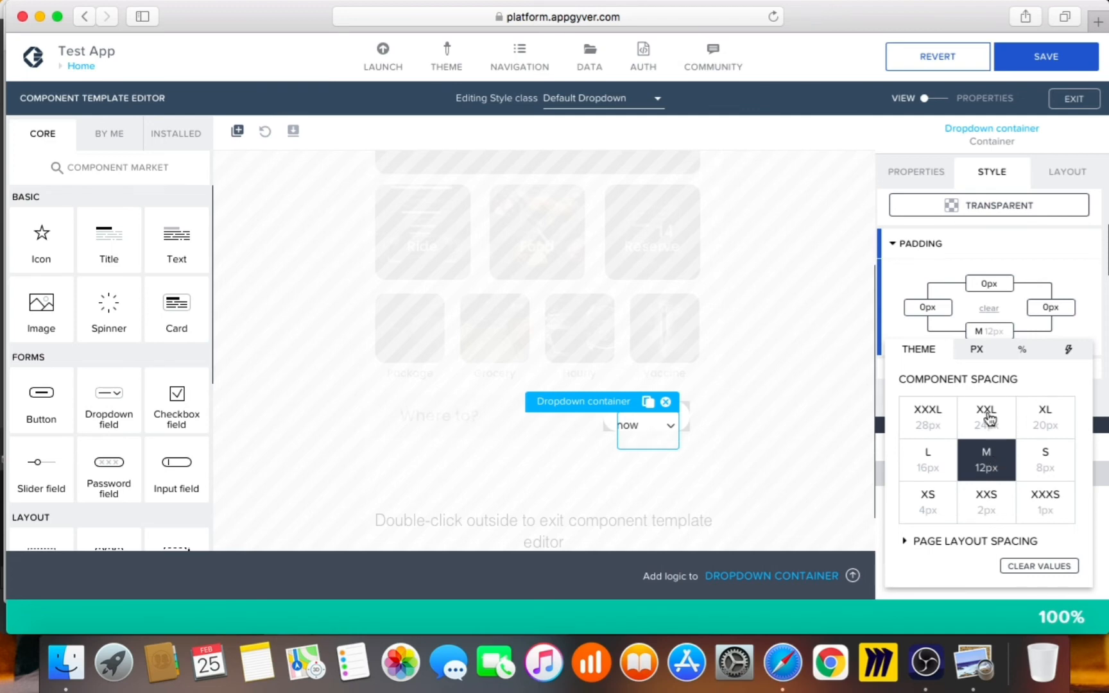
click(1050, 567)
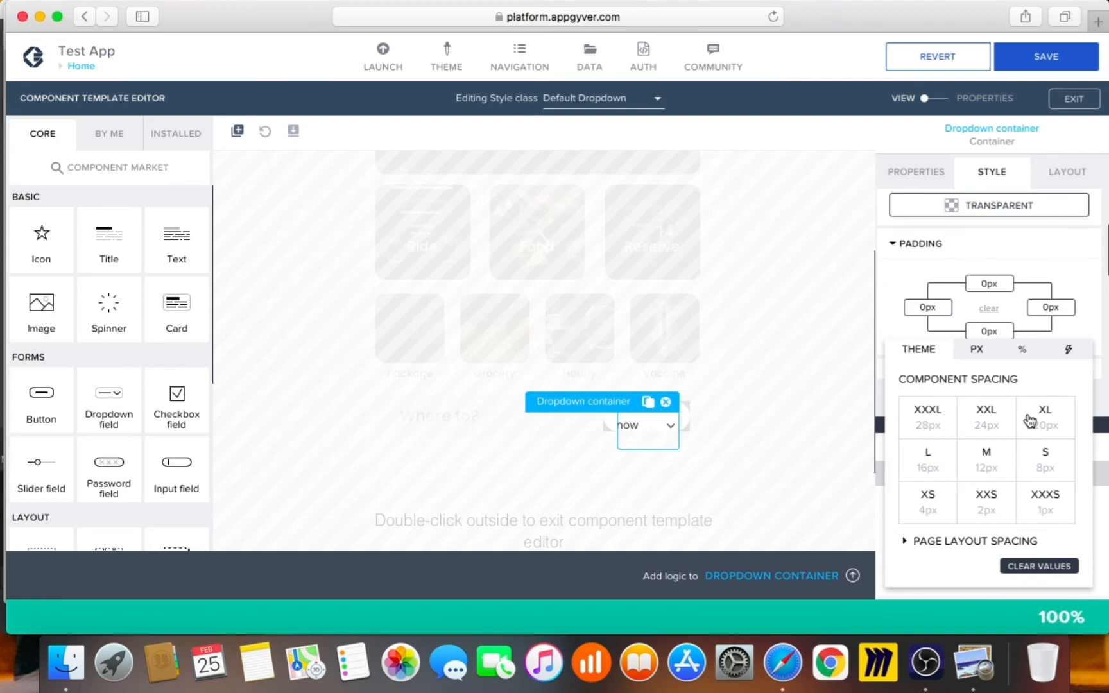
click(1075, 226)
- Set the Dropdown container's bottom position offset to M (12px) in its layout settings
scroll(1065, 282, down, 1)
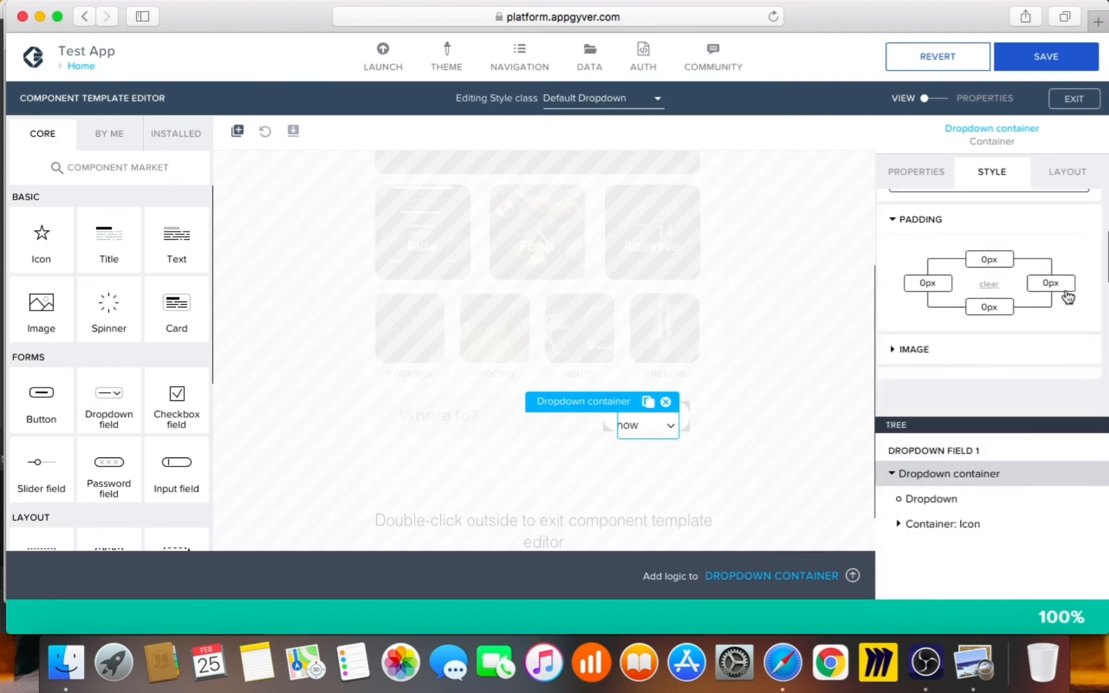
scroll(1069, 302, down, 5)
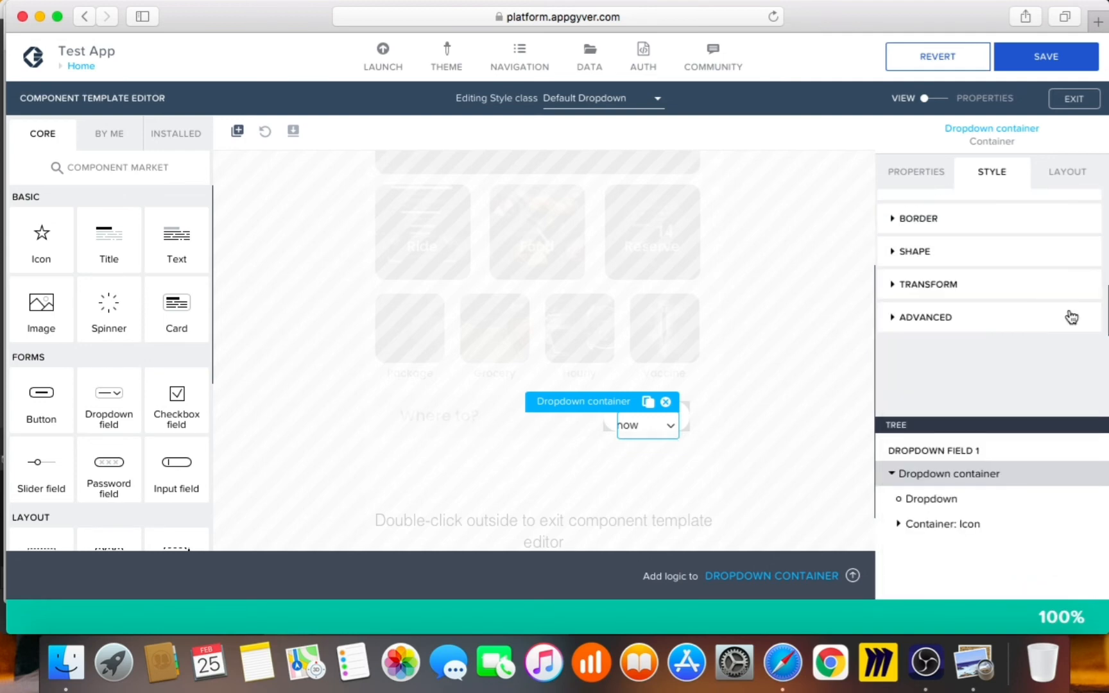
scroll(1071, 316, up, 3)
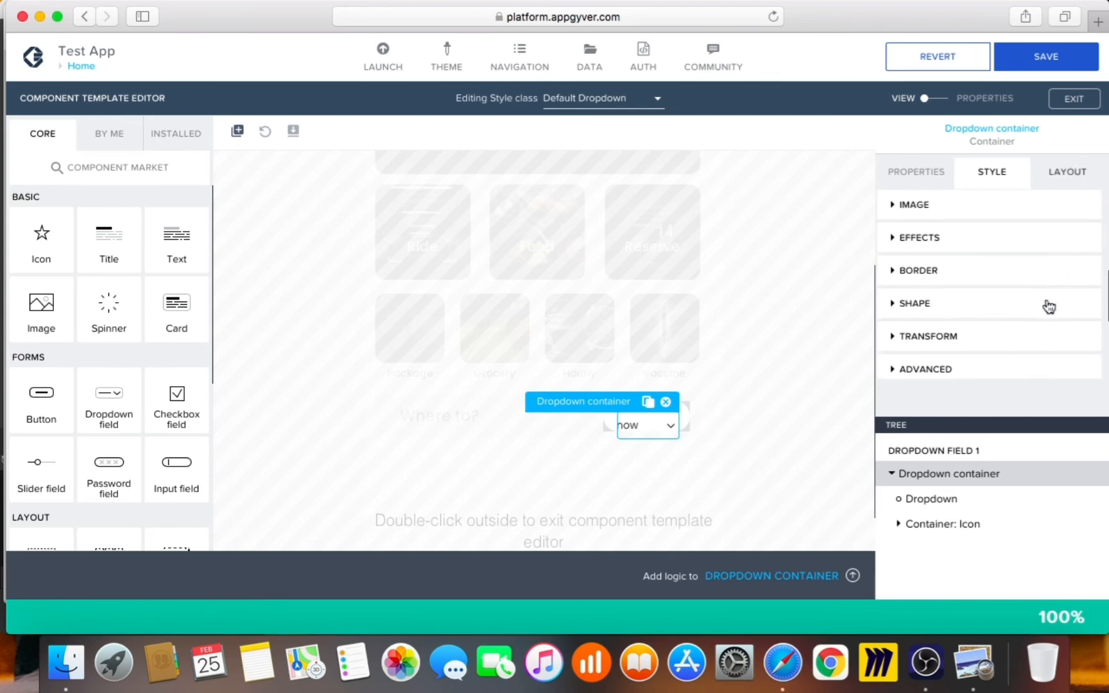
click(1067, 171)
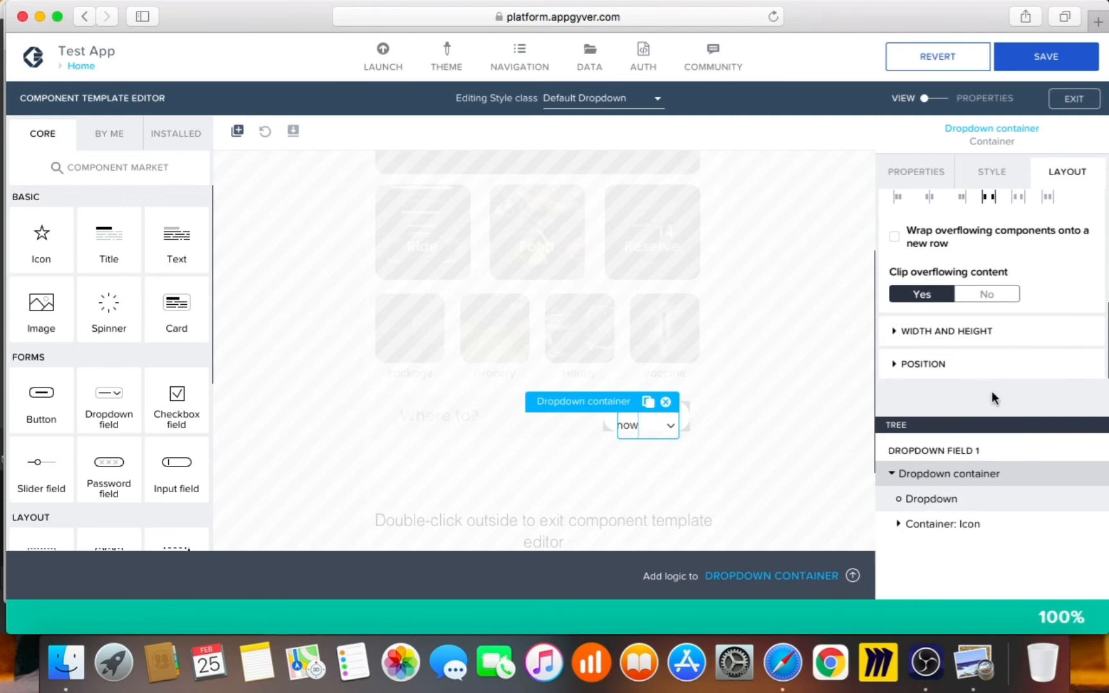
click(1018, 371)
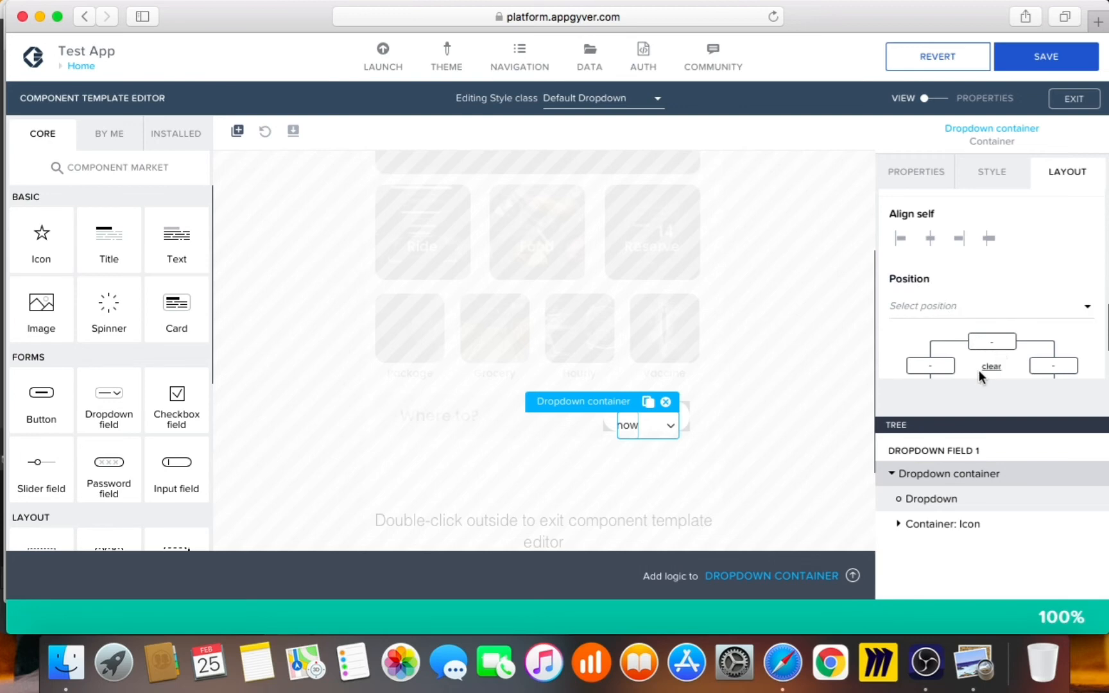
scroll(1002, 363, down, 1)
click(992, 357)
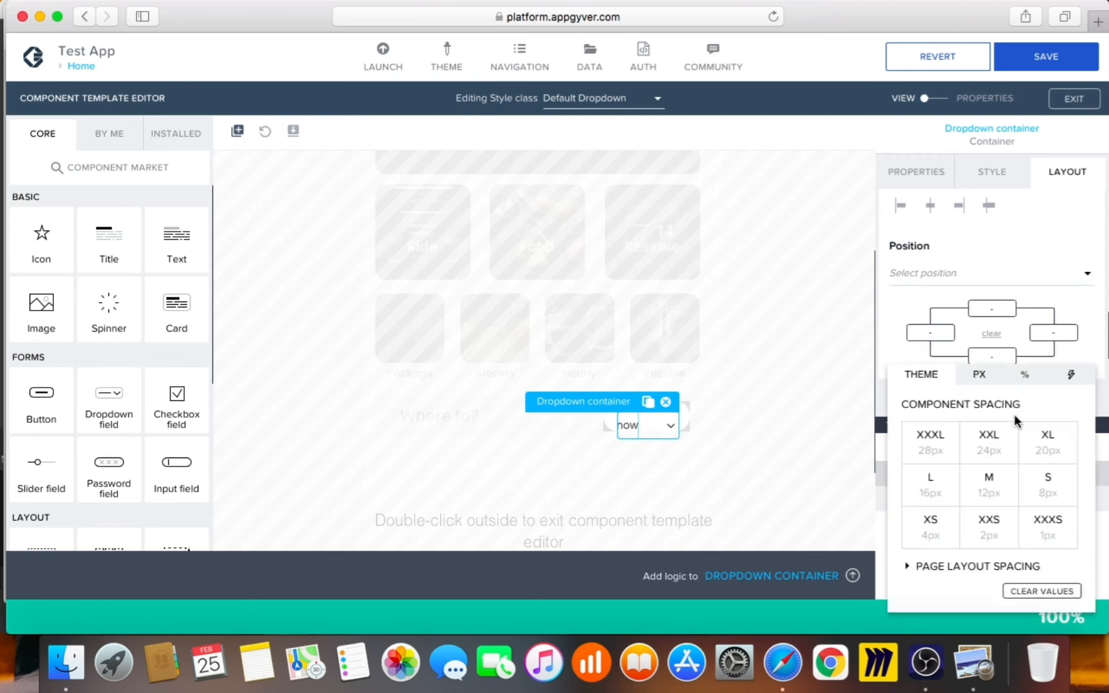
click(994, 489)
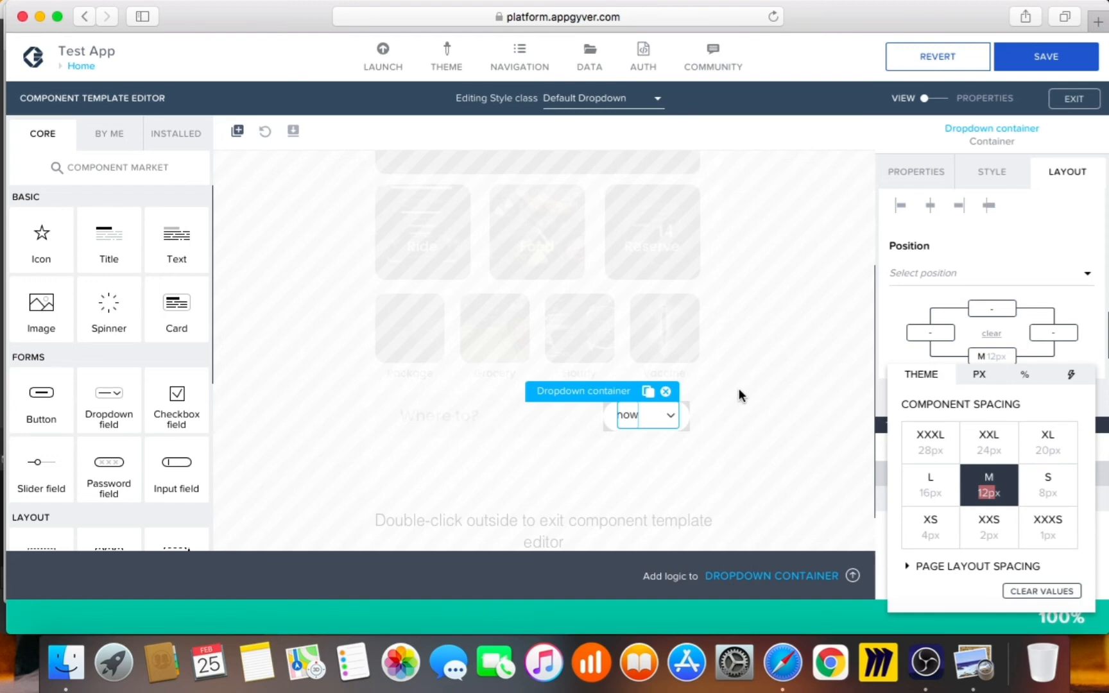
- Check the Uber reference screenshot and add an icon component inside the Dropdown container, ahead of the Dropdown
click(973, 662)
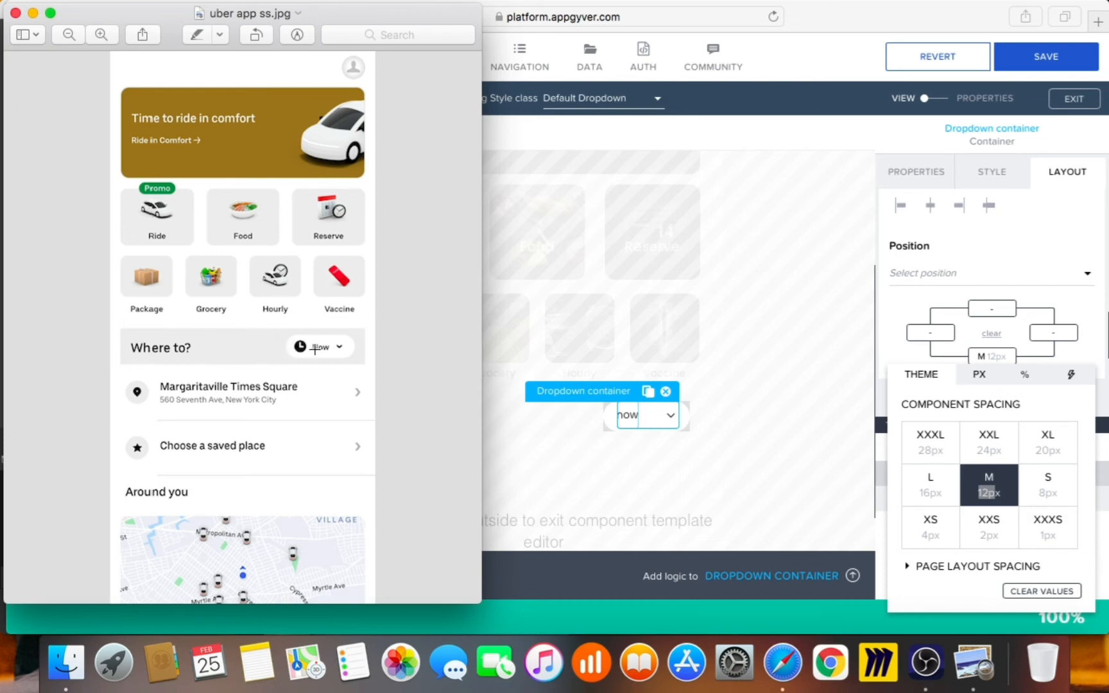
click(778, 359)
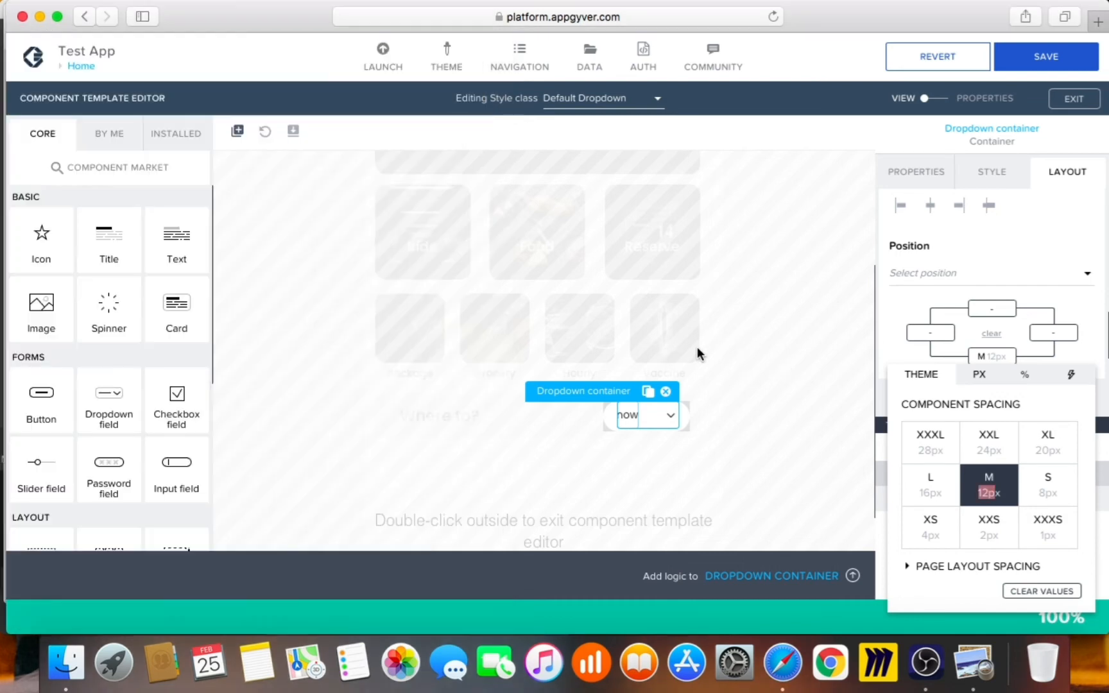
drag(38, 239, 316, 328)
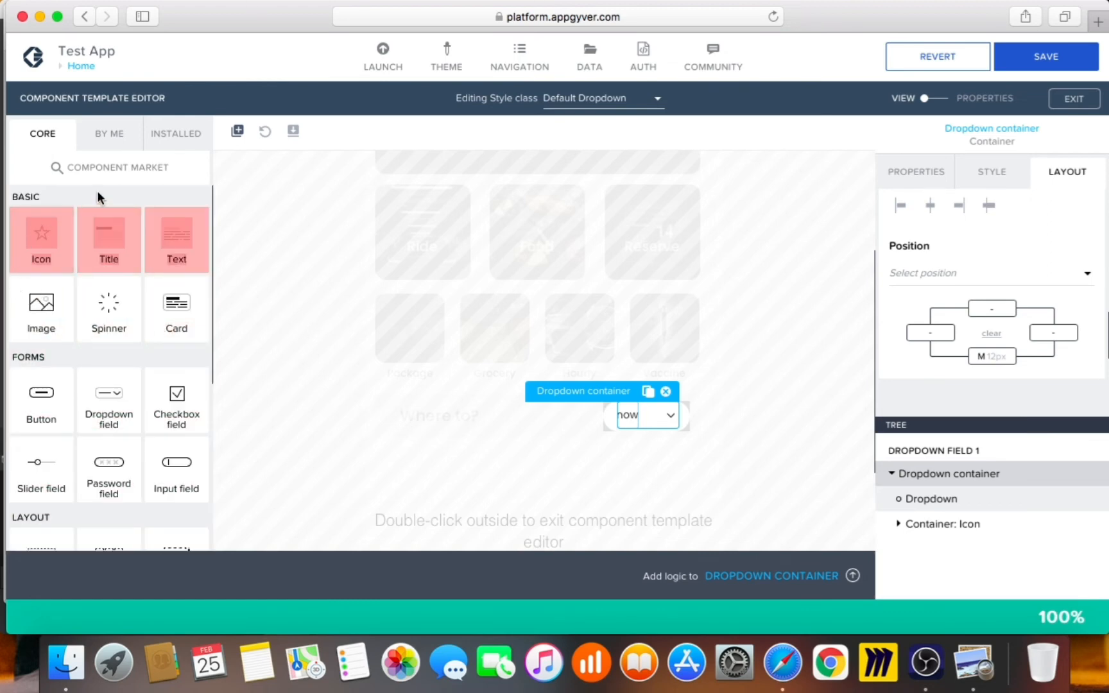
drag(48, 243, 941, 483)
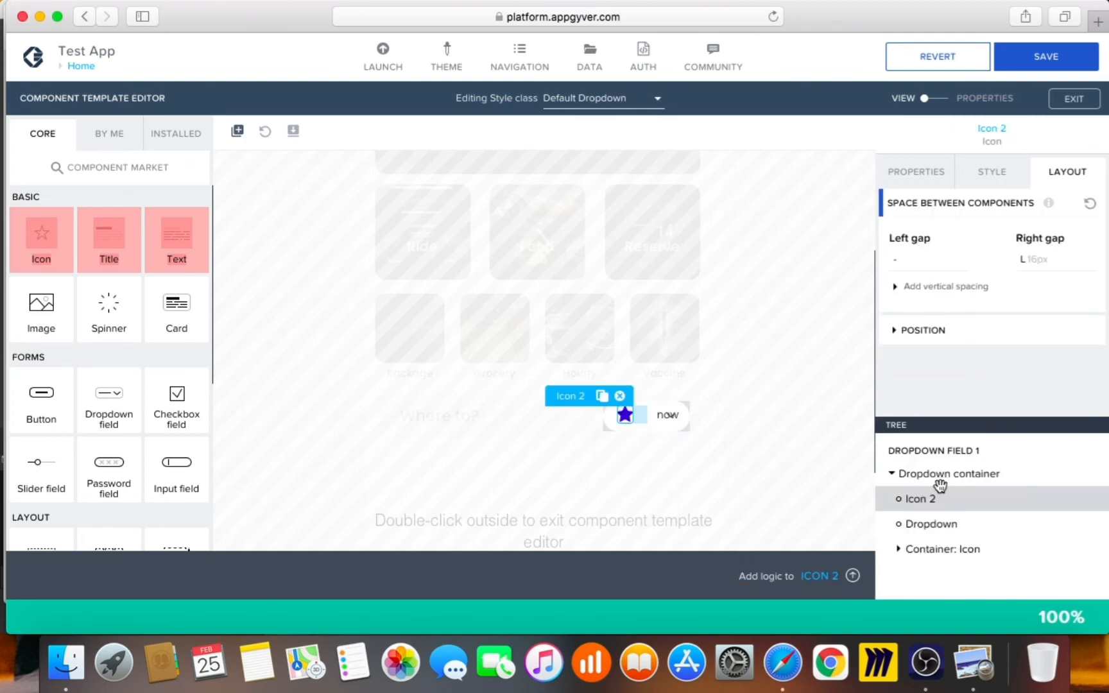
- Change the new star icon to the clock-o icon, matching the clock in the reference screenshot
click(932, 174)
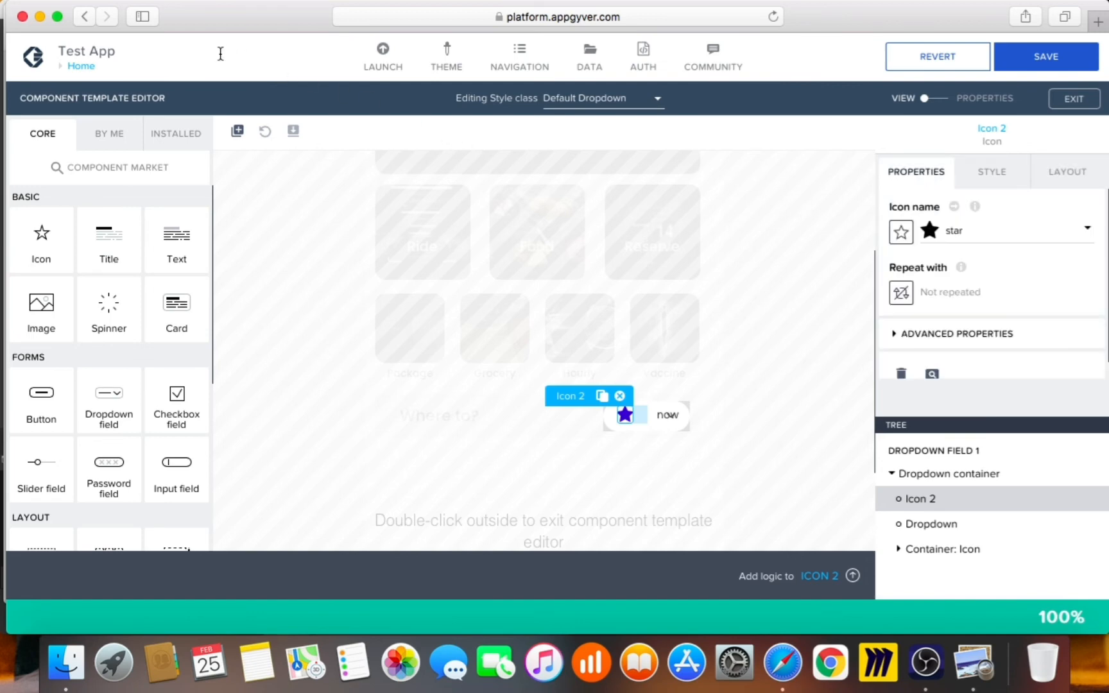
click(974, 662)
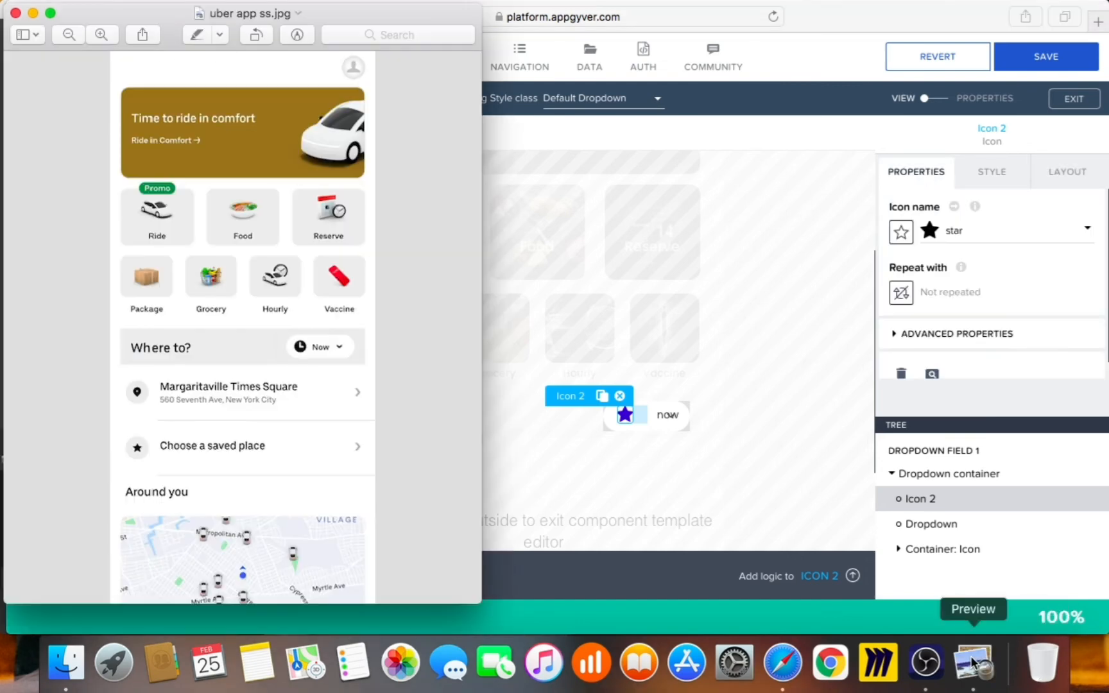
click(757, 471)
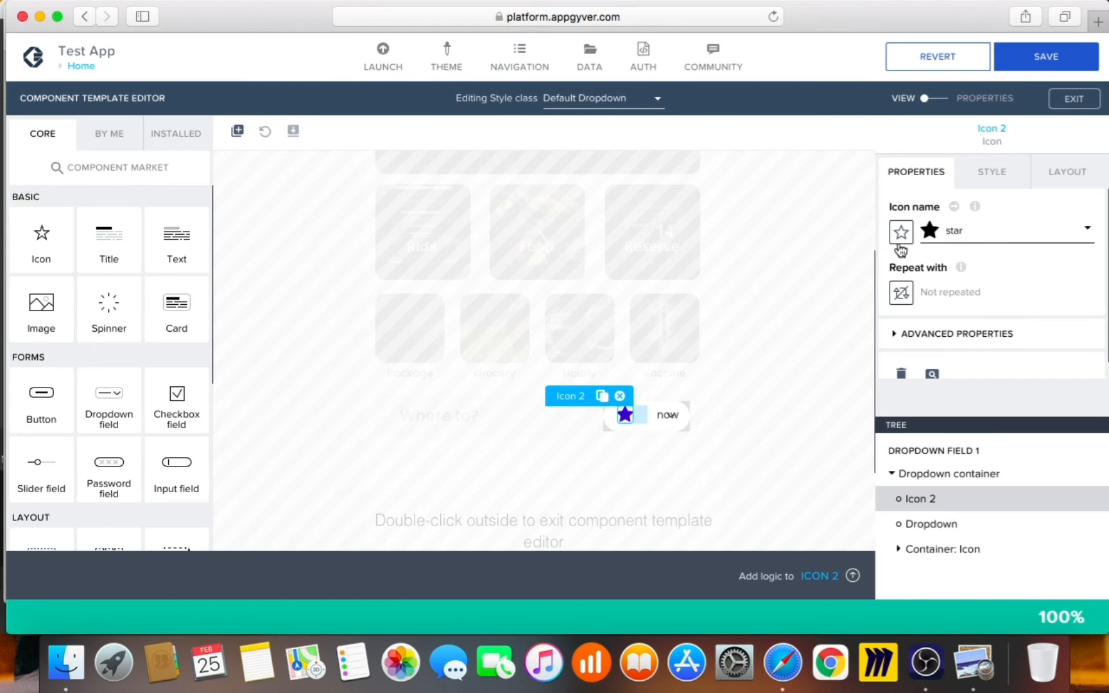
click(935, 252)
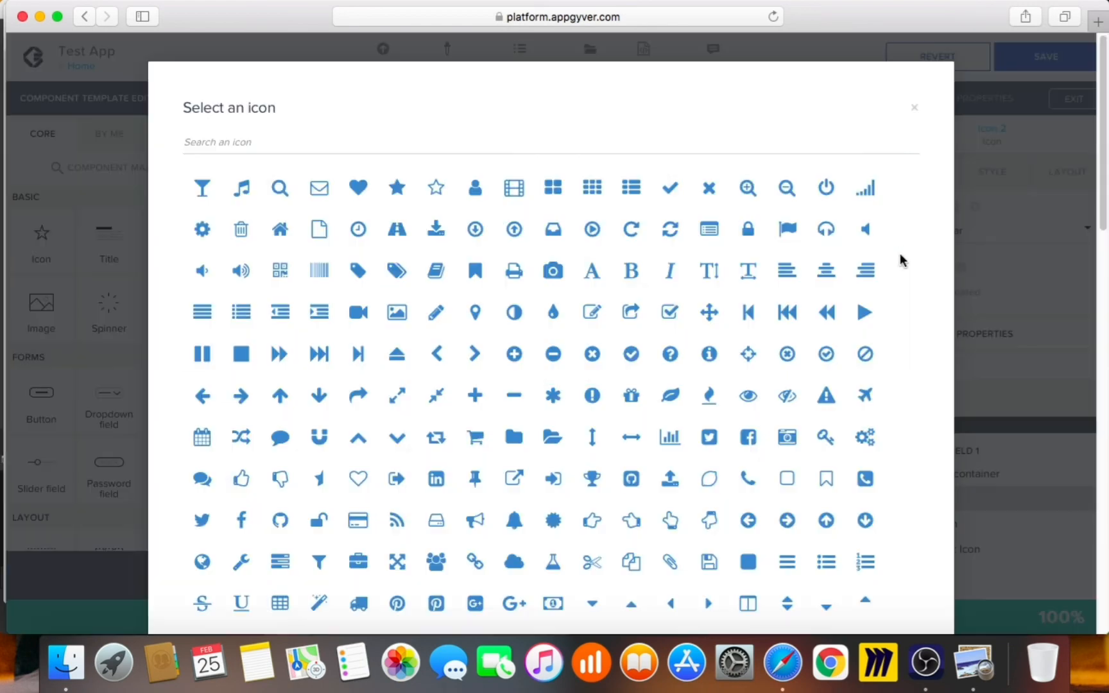
click(451, 142)
text(time)
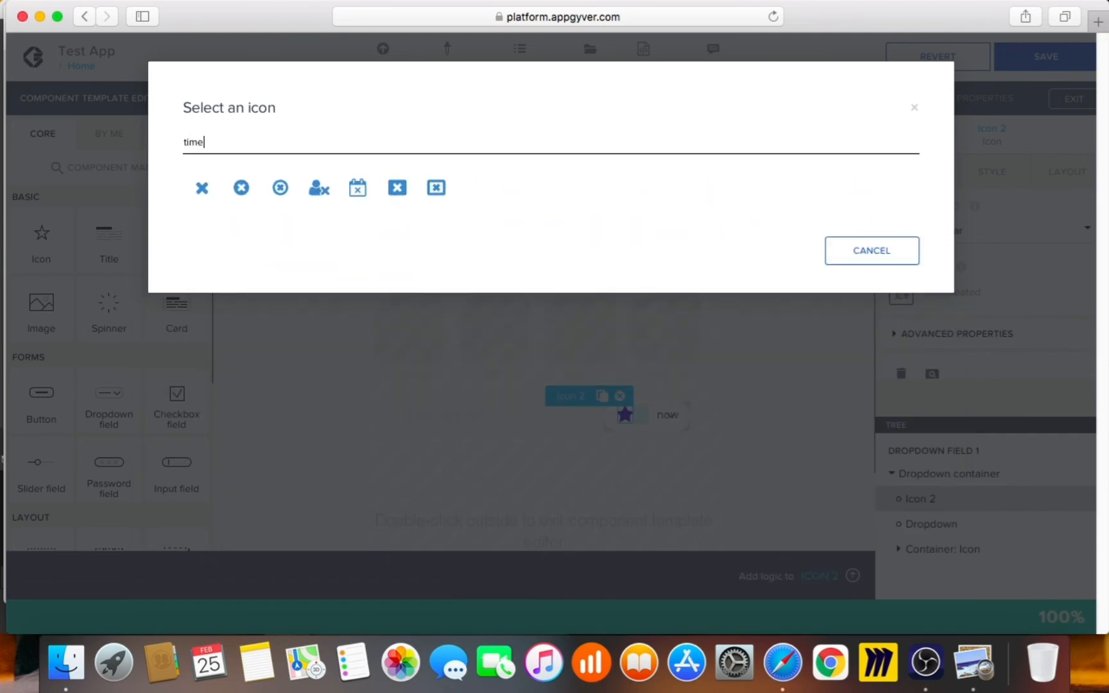
key(BackSpace)
key(BackSpace)
key(BackSpace)
text(cloc)
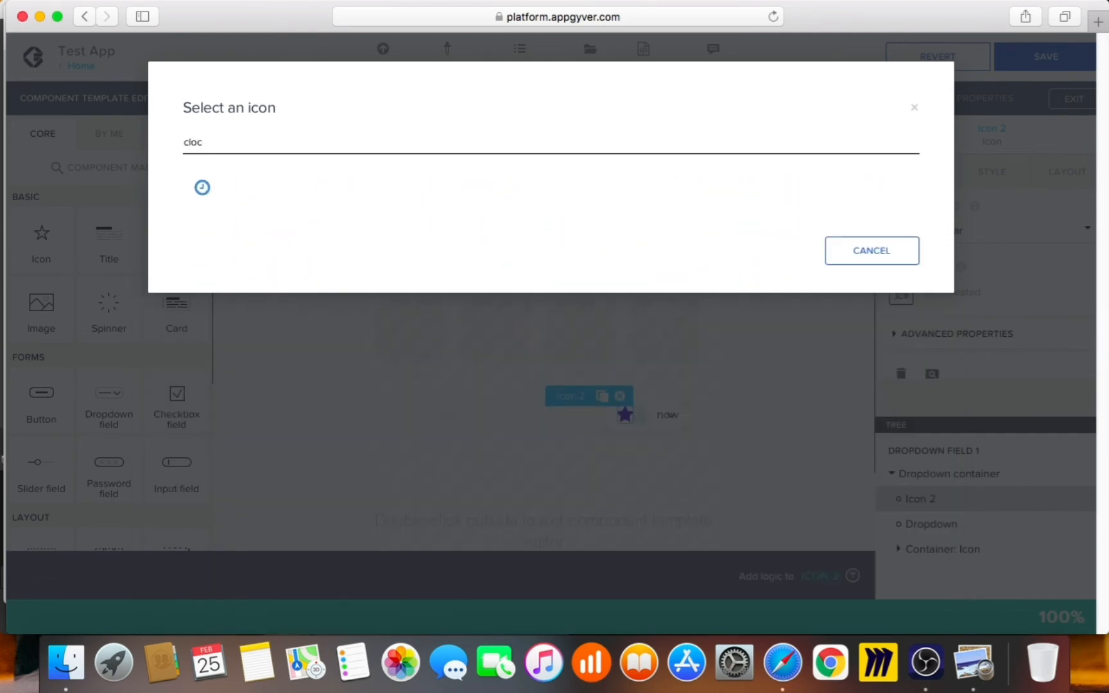
click(205, 189)
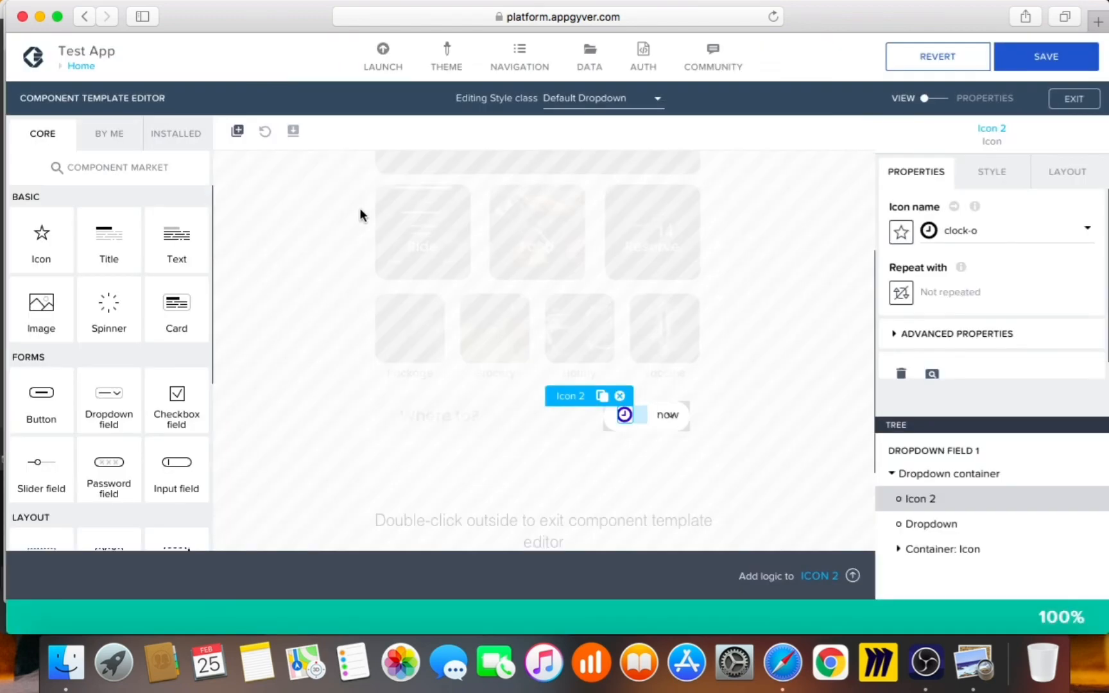
- Set the clock icon's color to Neutral high contrast in its Primary icon style
click(987, 186)
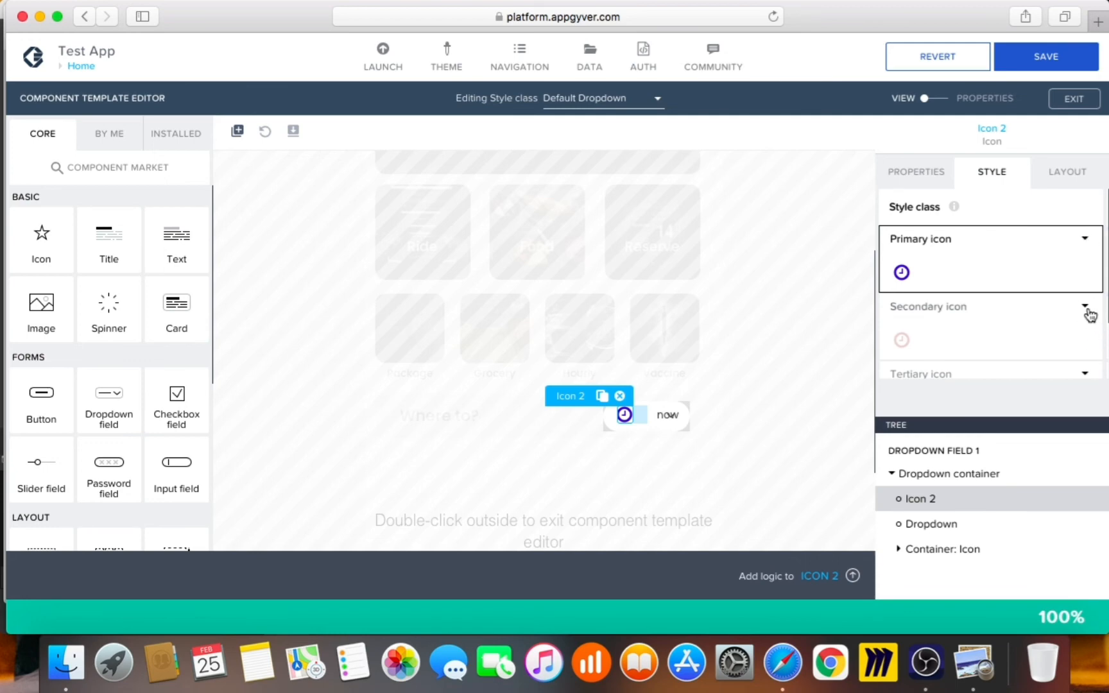
click(1084, 244)
click(1027, 264)
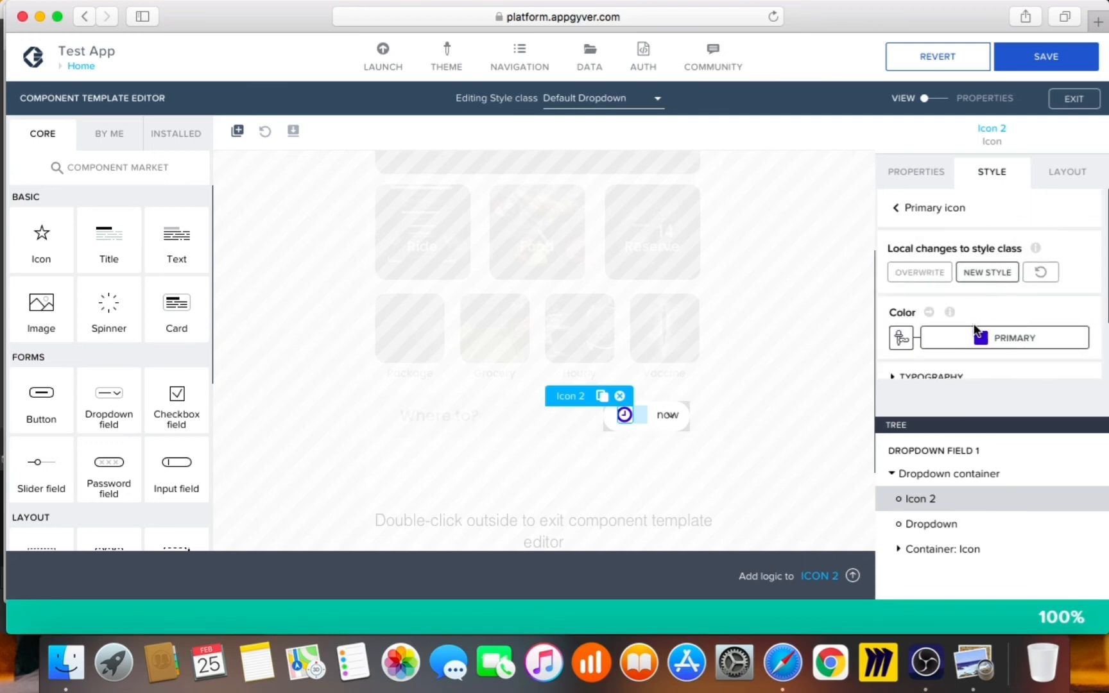
click(976, 339)
scroll(985, 507, down, 3)
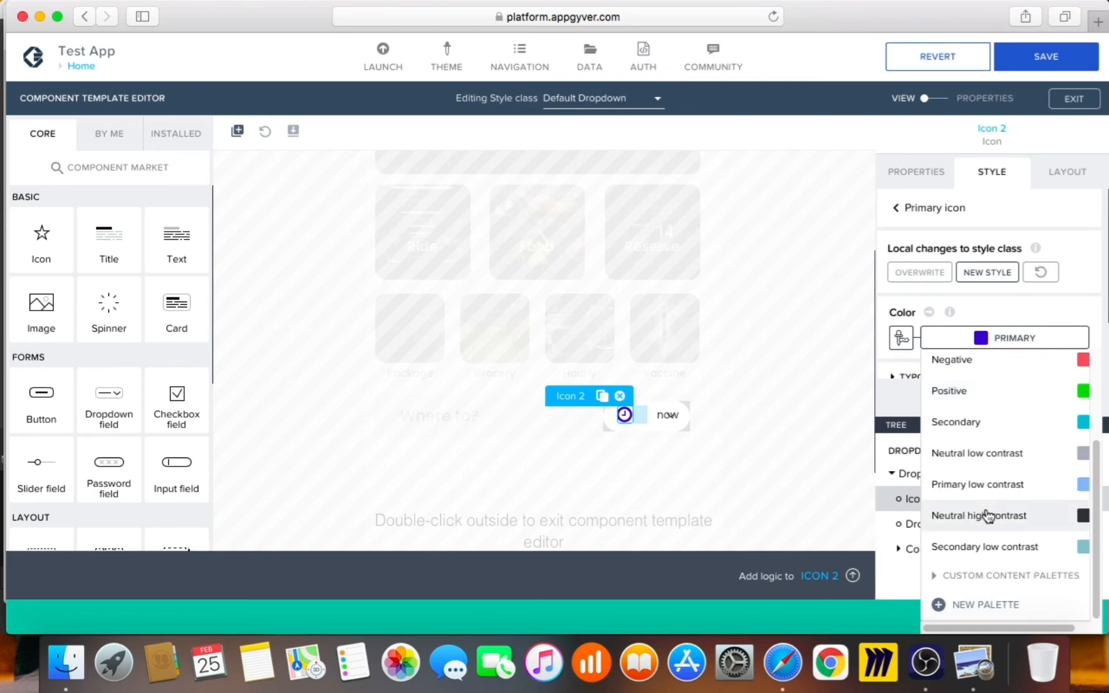
click(989, 517)
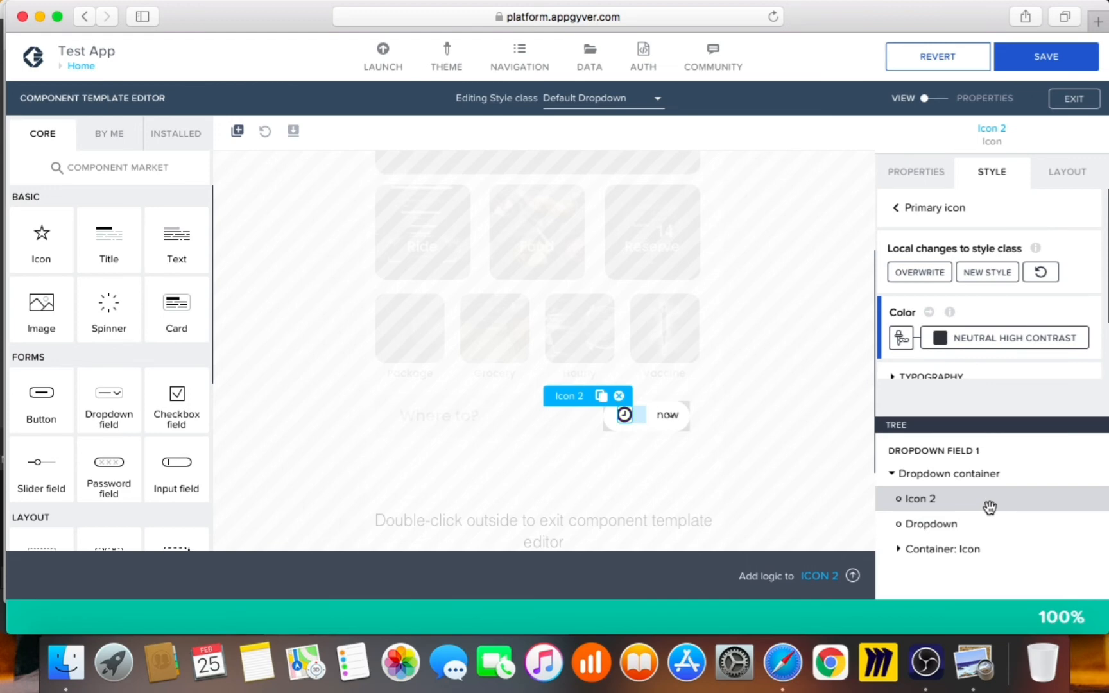
- Save the application with the Dropdown container selected and exit the component template editor
click(949, 475)
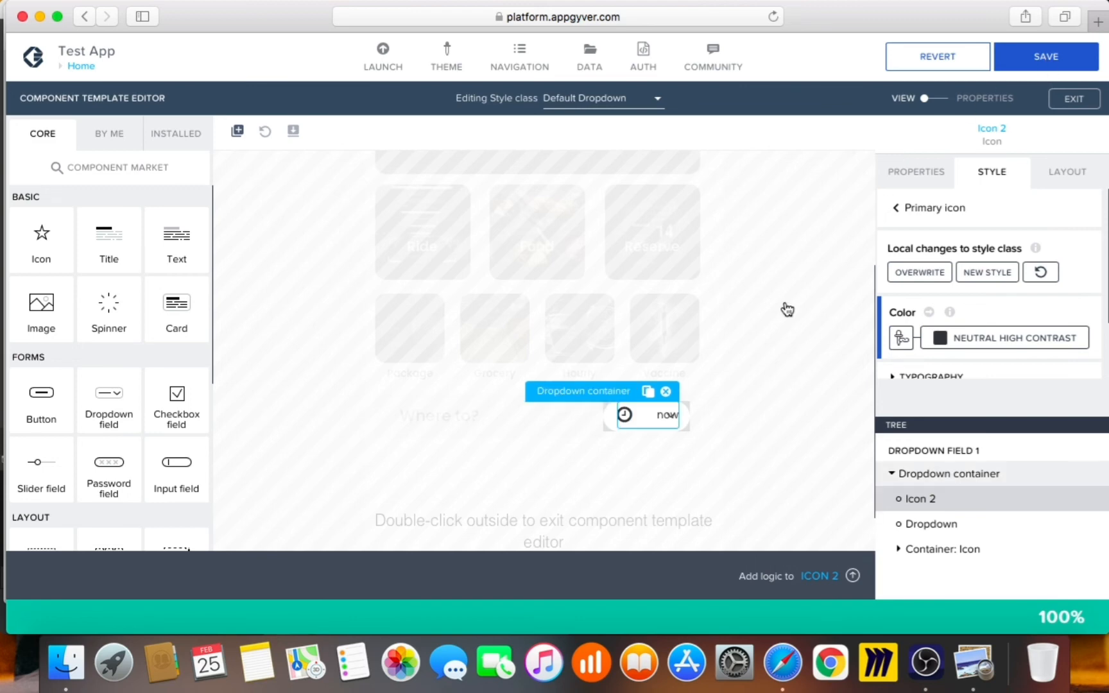
key(super+s)
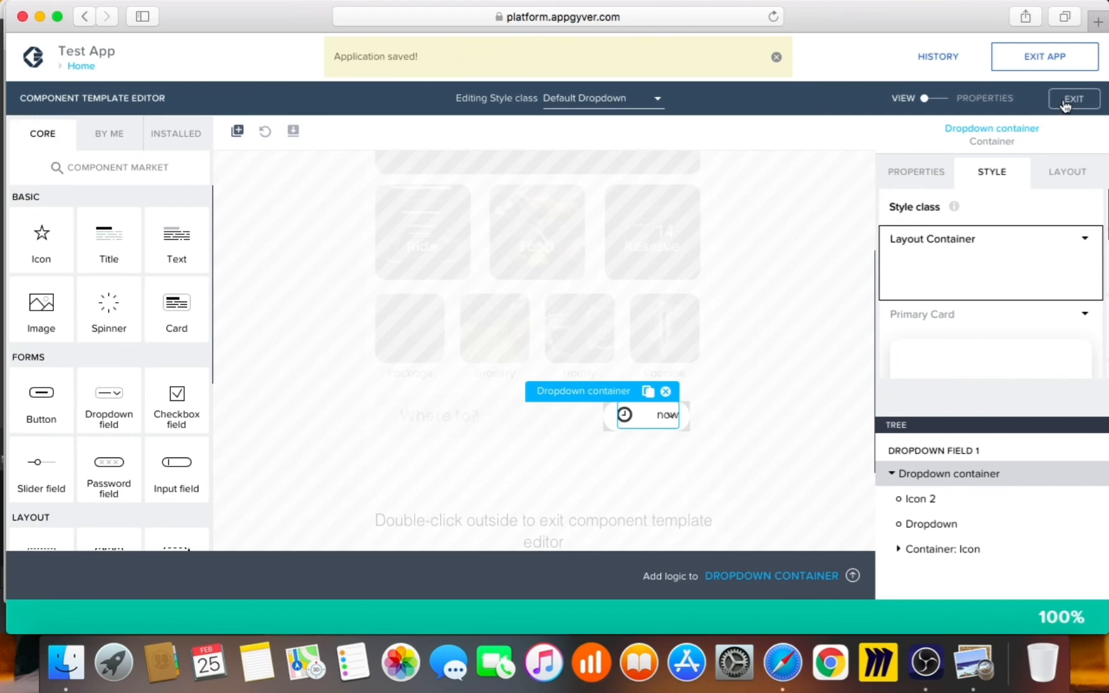
click(1066, 103)
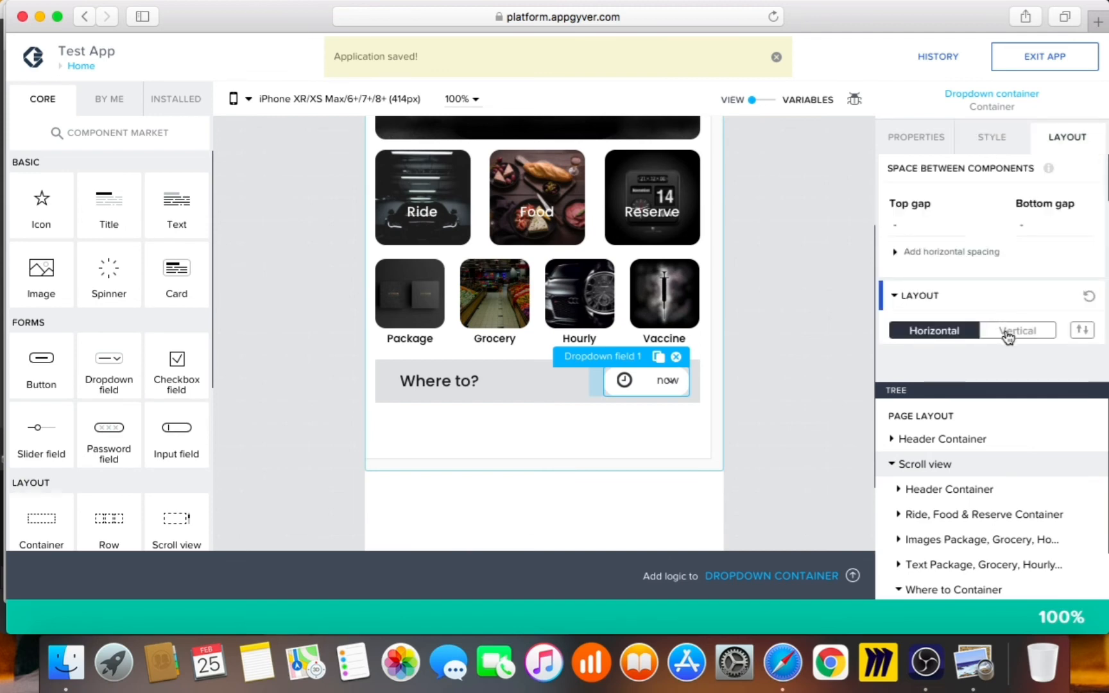
- Set the width of the dropdown field in the "Where to?" row to 120 px
scroll(1004, 297, down, 1)
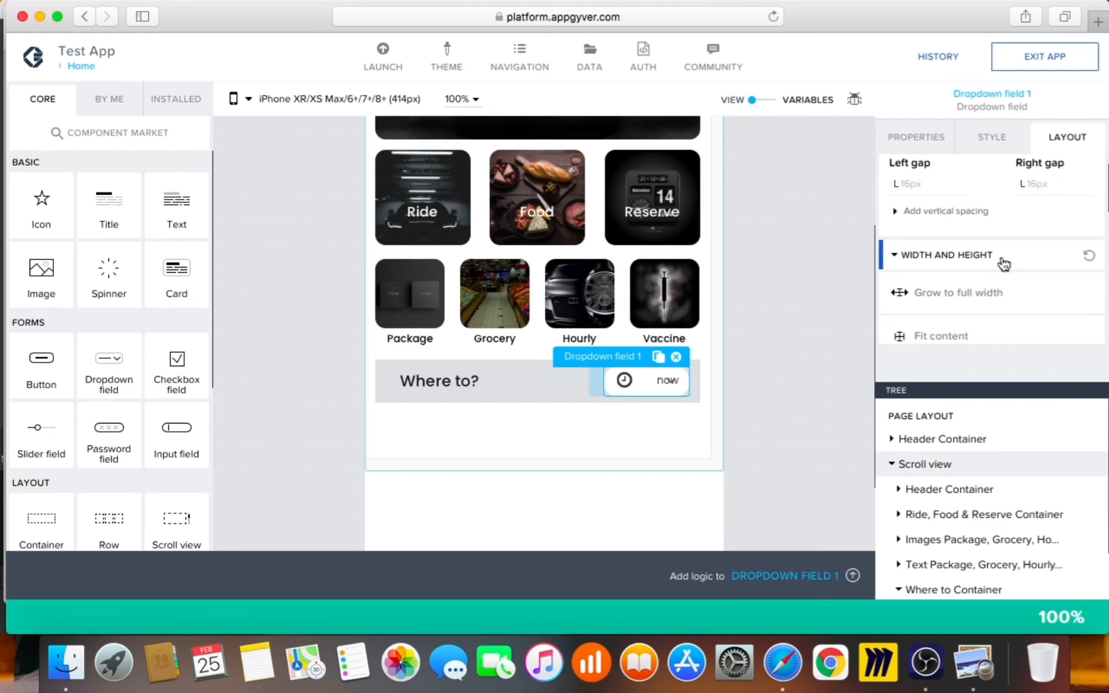
scroll(988, 324, down, 6)
scroll(988, 322, up, 2)
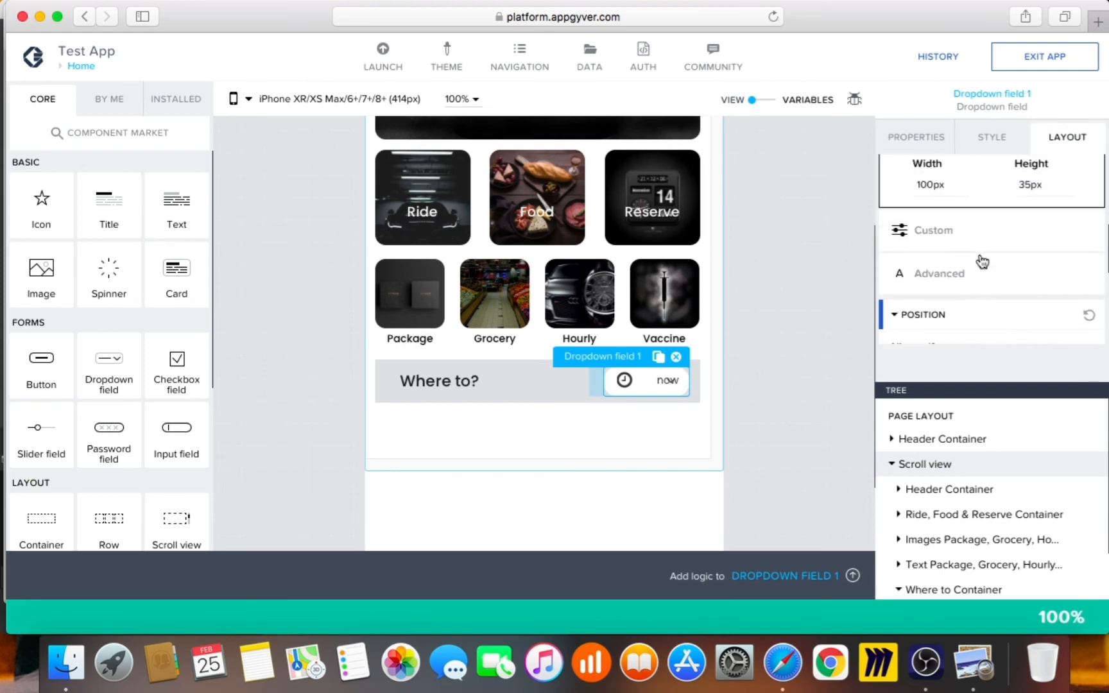
click(927, 186)
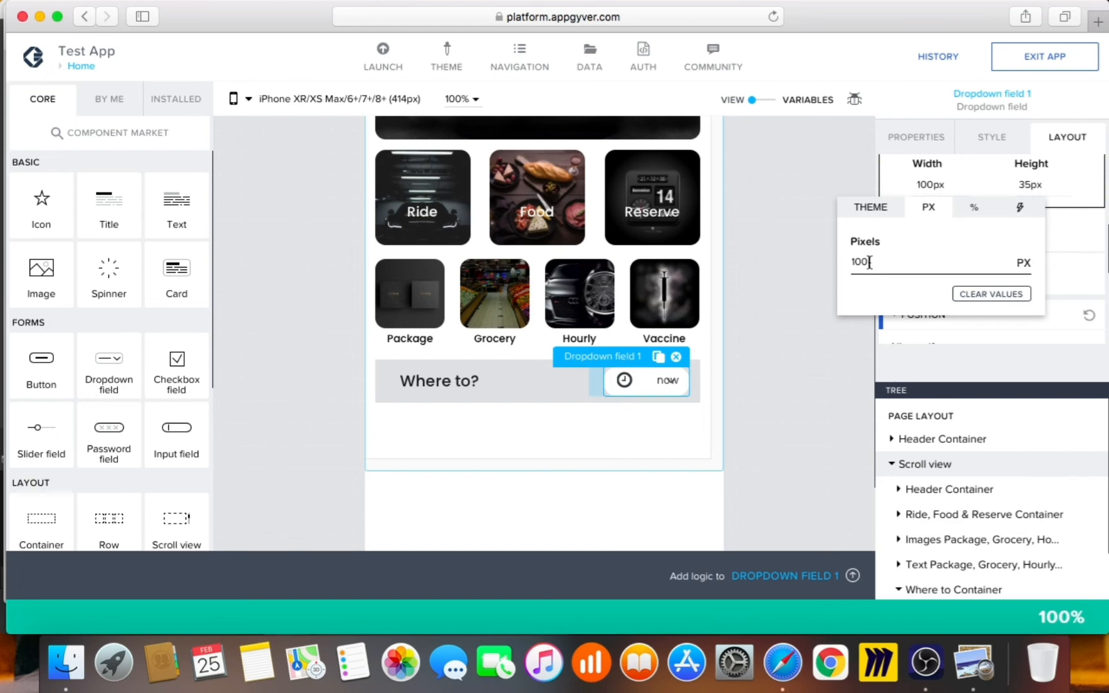
drag(869, 263, 849, 263)
text(120)
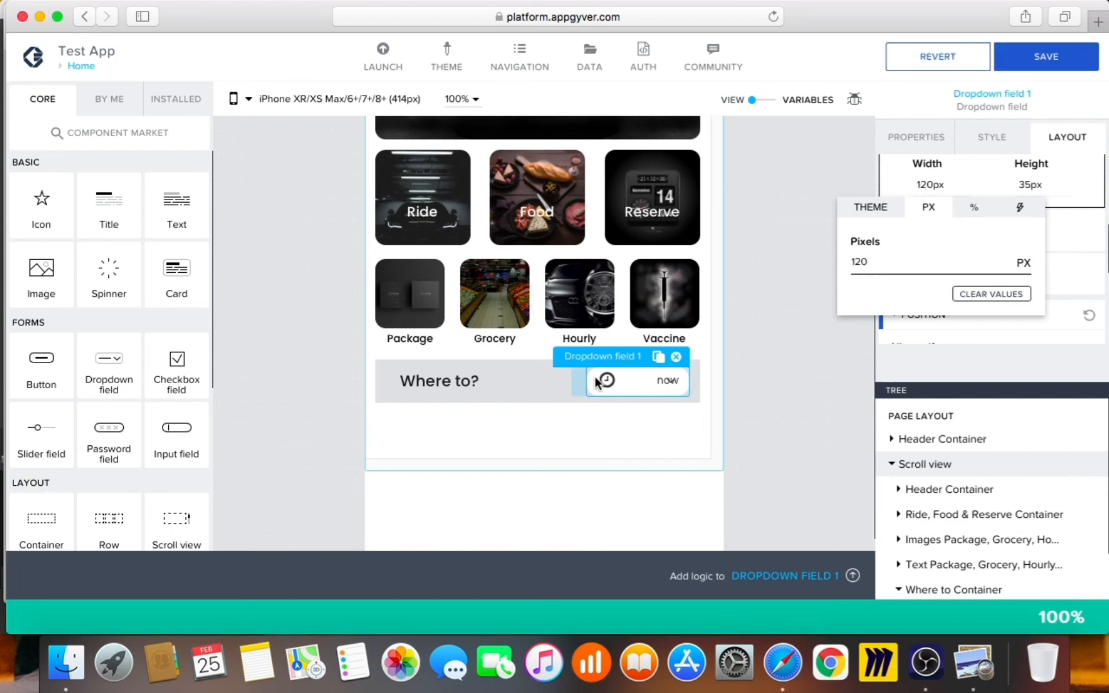
click(849, 425)
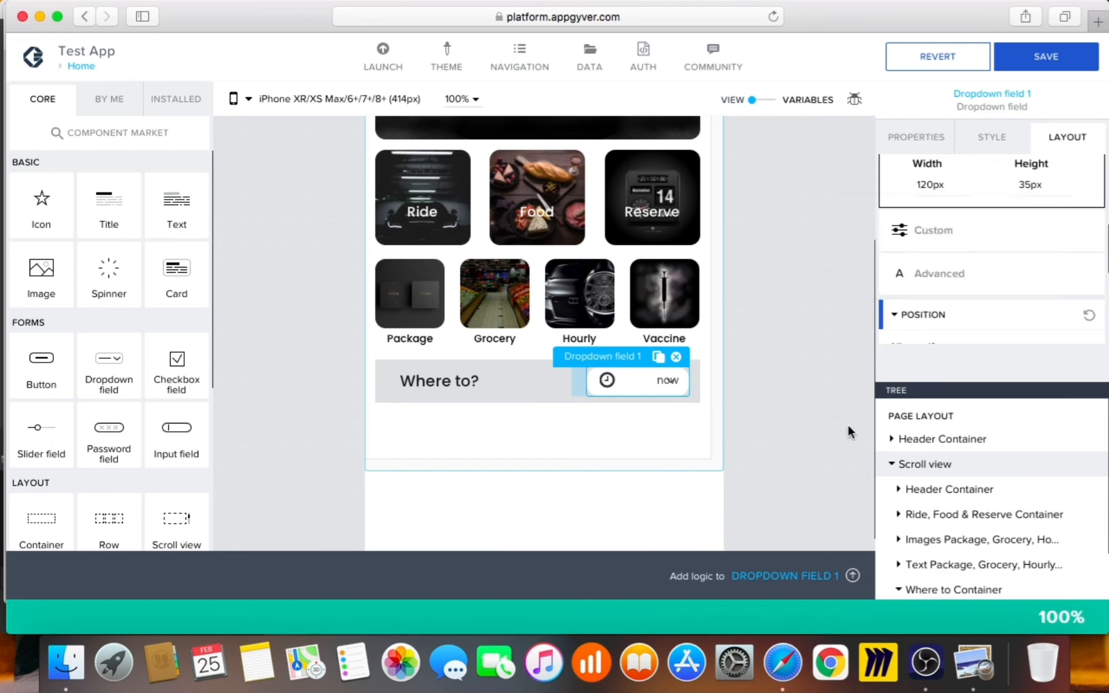
- Edit the dropdown field's Default Dropdown style and set its left and right padding to S (8px)
click(986, 148)
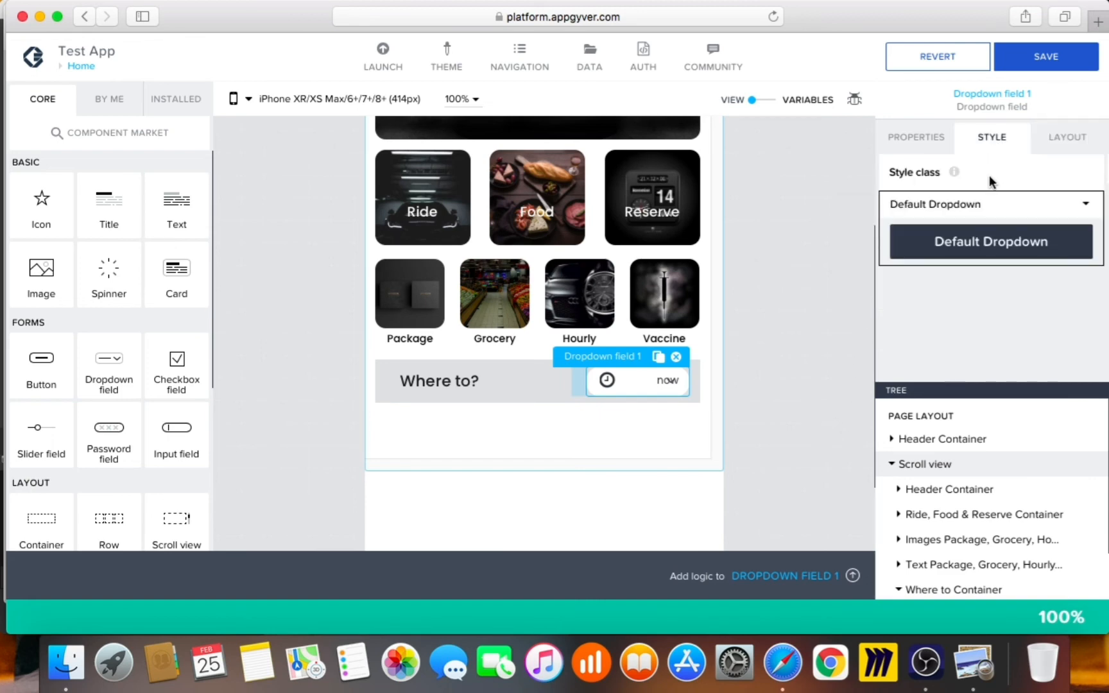
click(1084, 205)
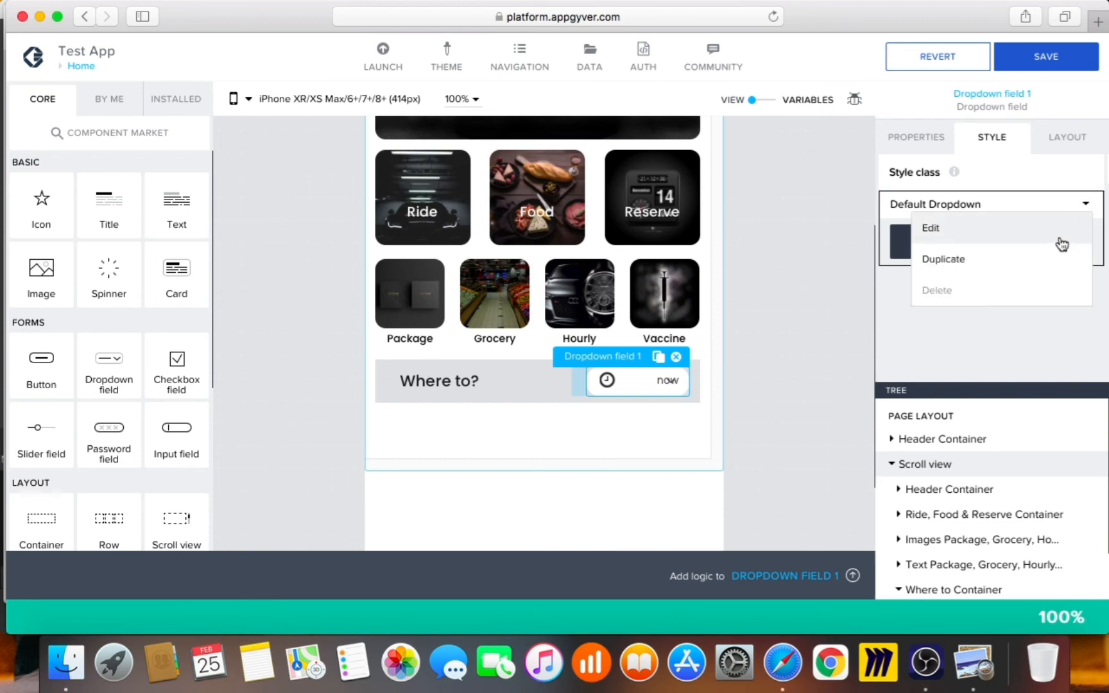
click(1060, 242)
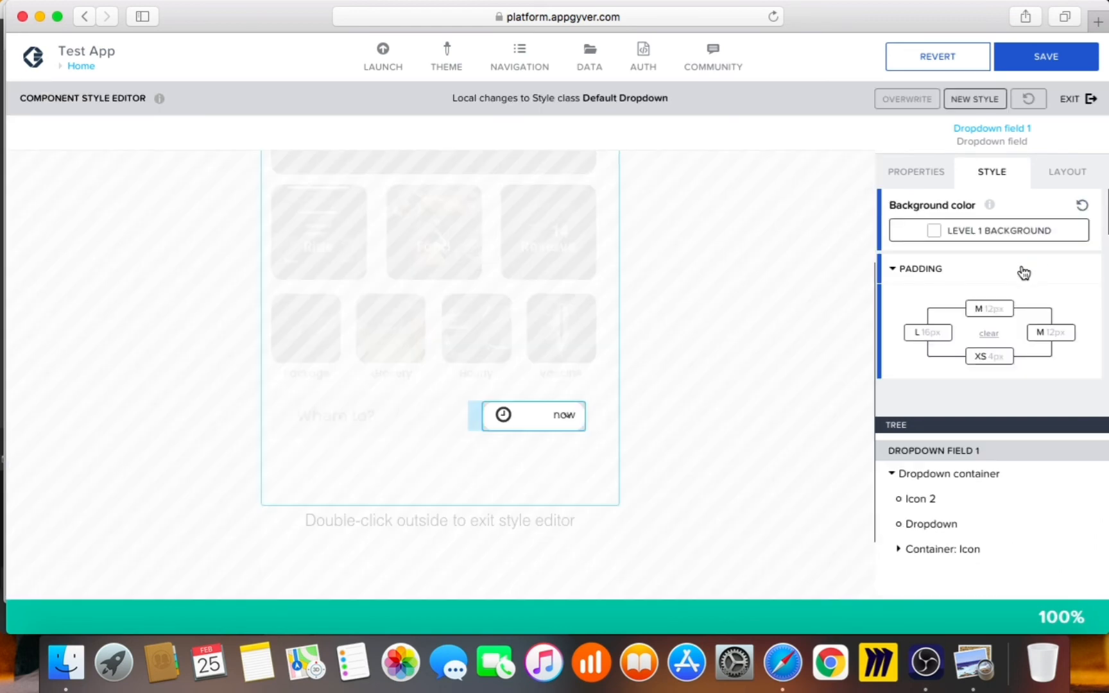
click(932, 338)
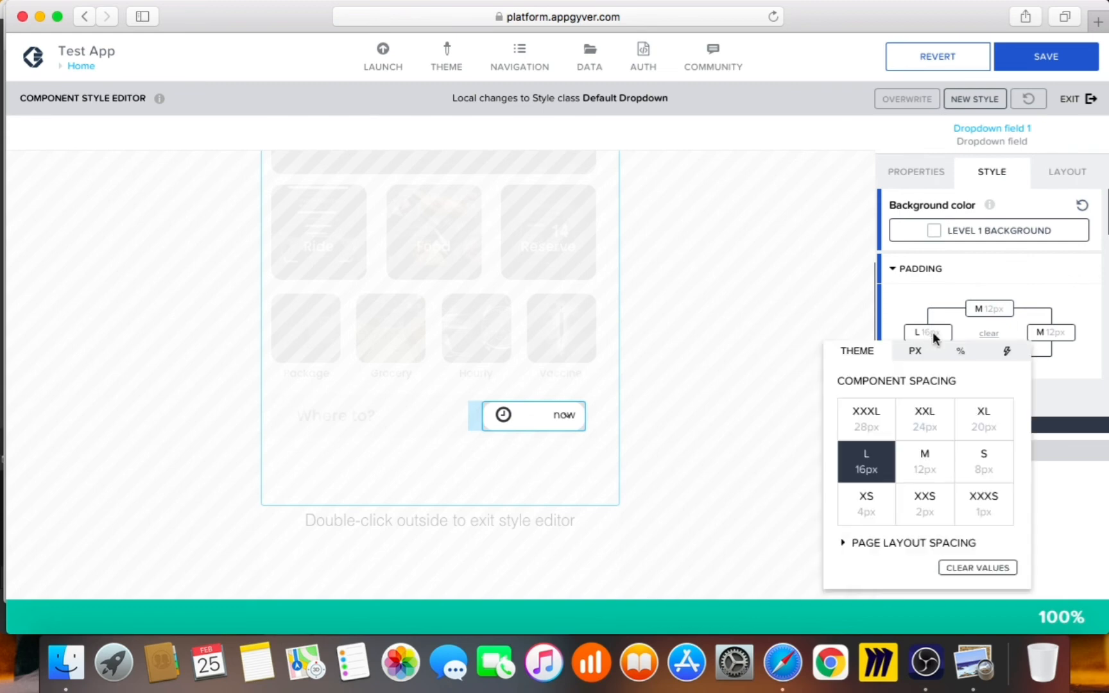
click(871, 510)
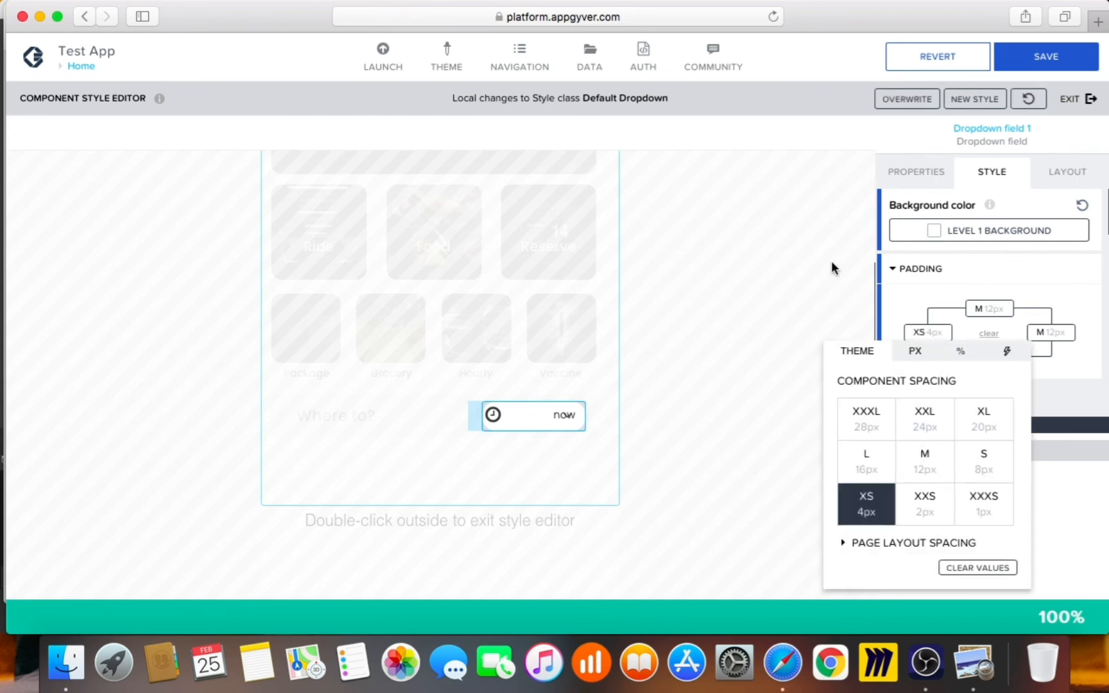
click(858, 294)
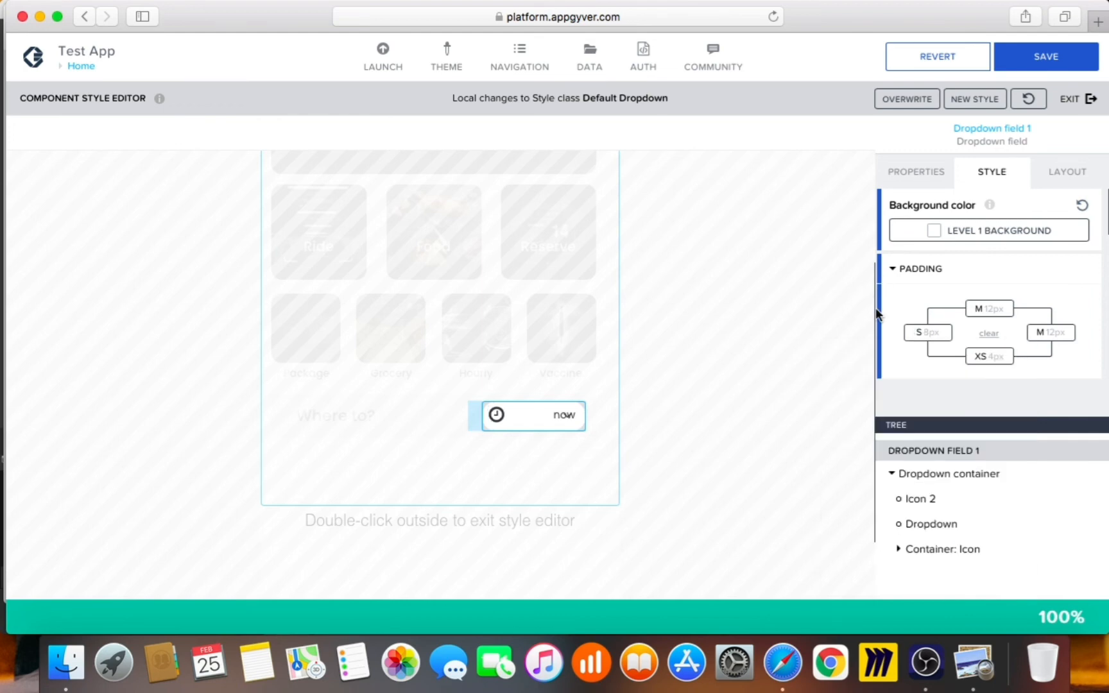
click(1049, 334)
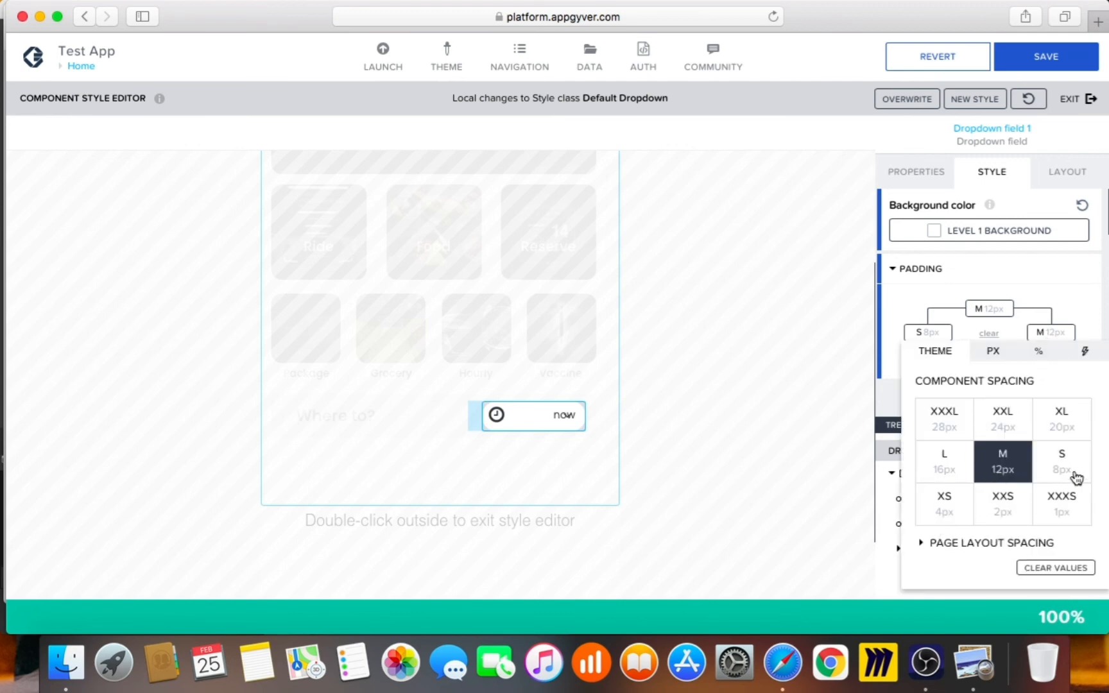
click(866, 421)
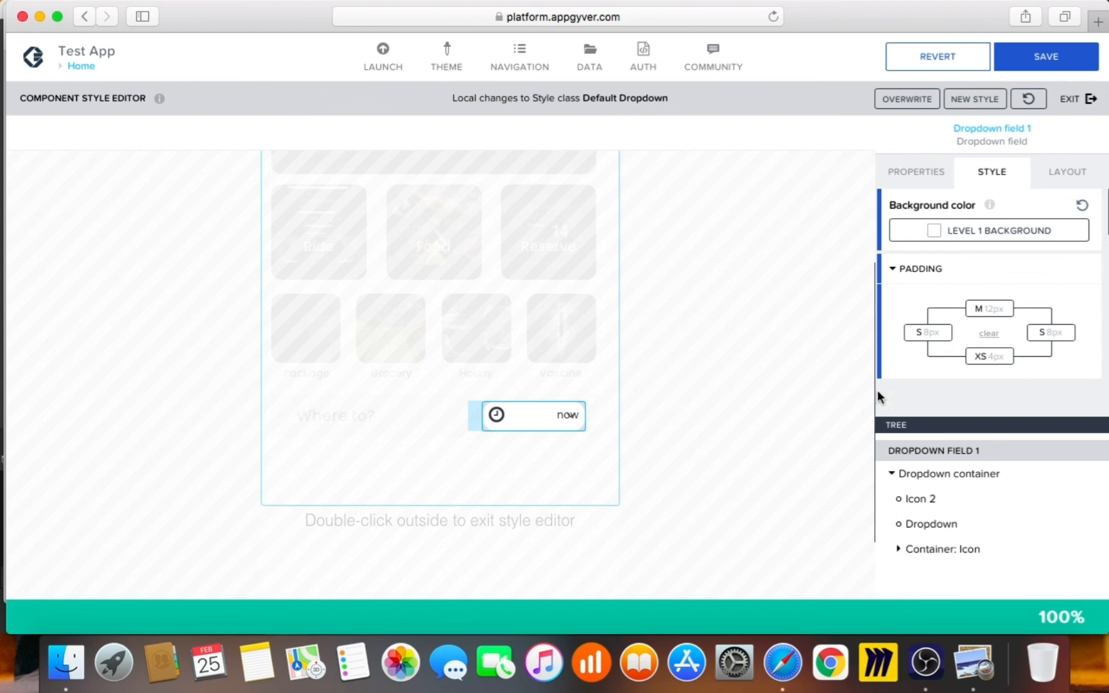
- Try a top padding of XS (4px) and no top padding on the dropdown field, and restore M (12px)
click(989, 309)
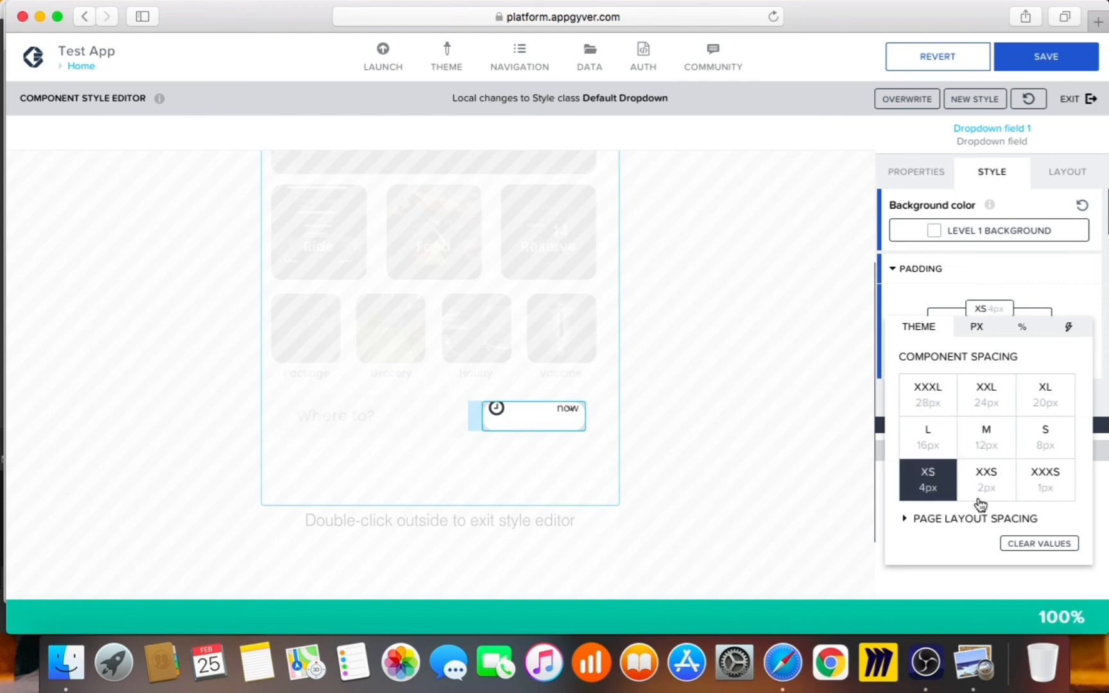
click(1039, 545)
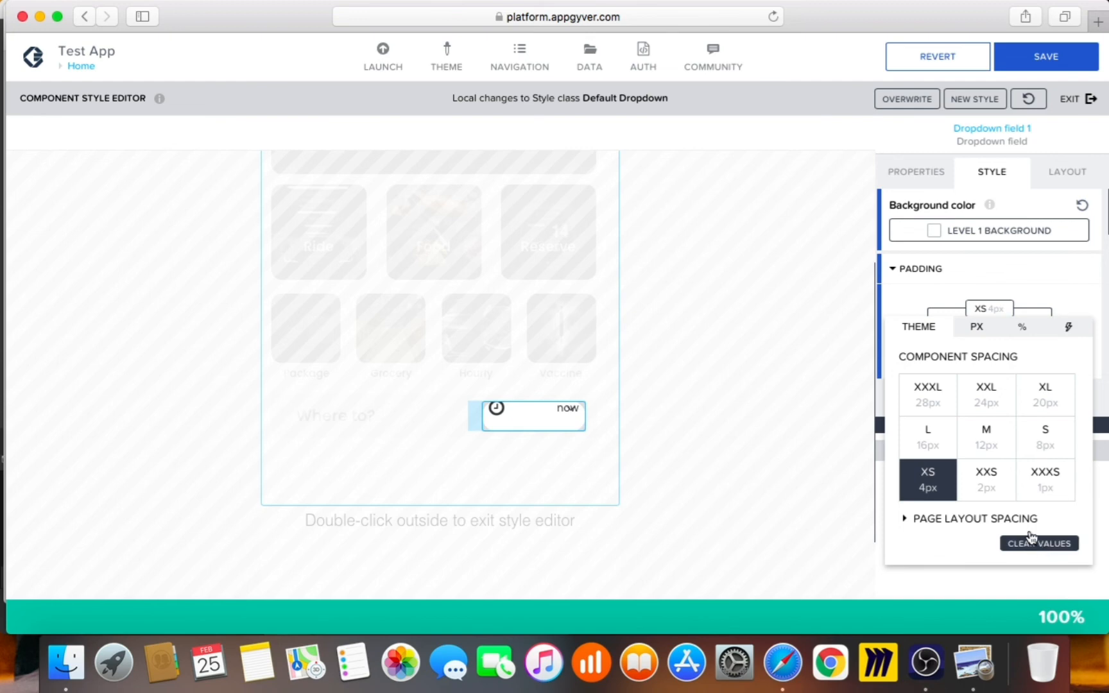
click(1038, 287)
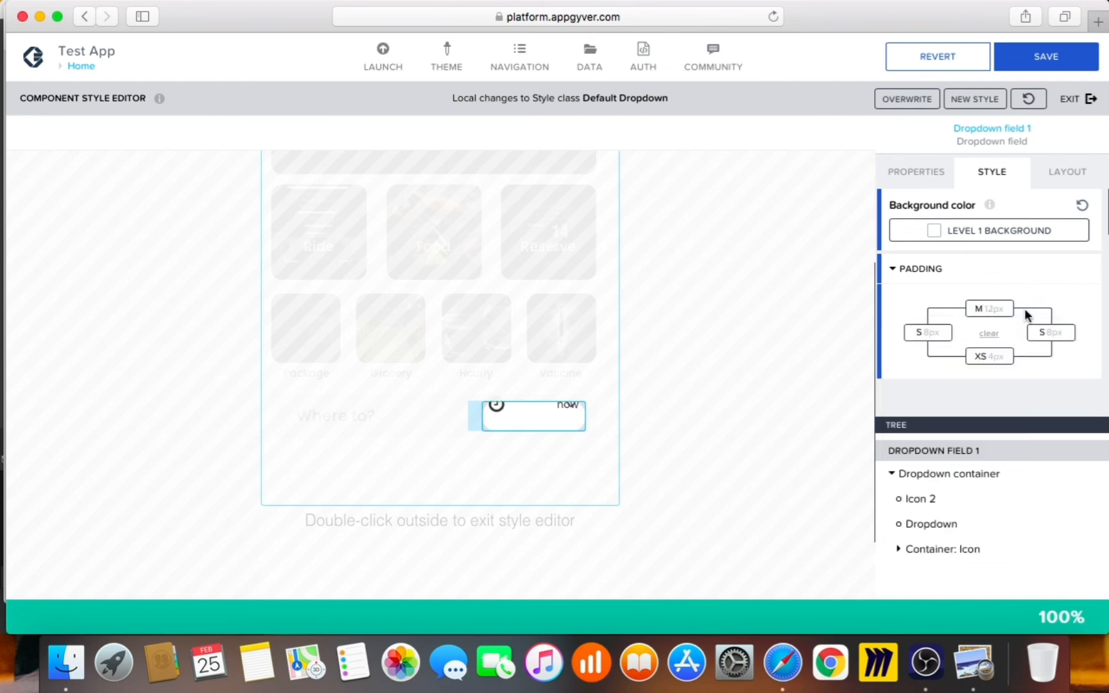
- Try clearing the dropdown field's bottom padding and keep it at XS (4px)
click(995, 358)
click(1040, 591)
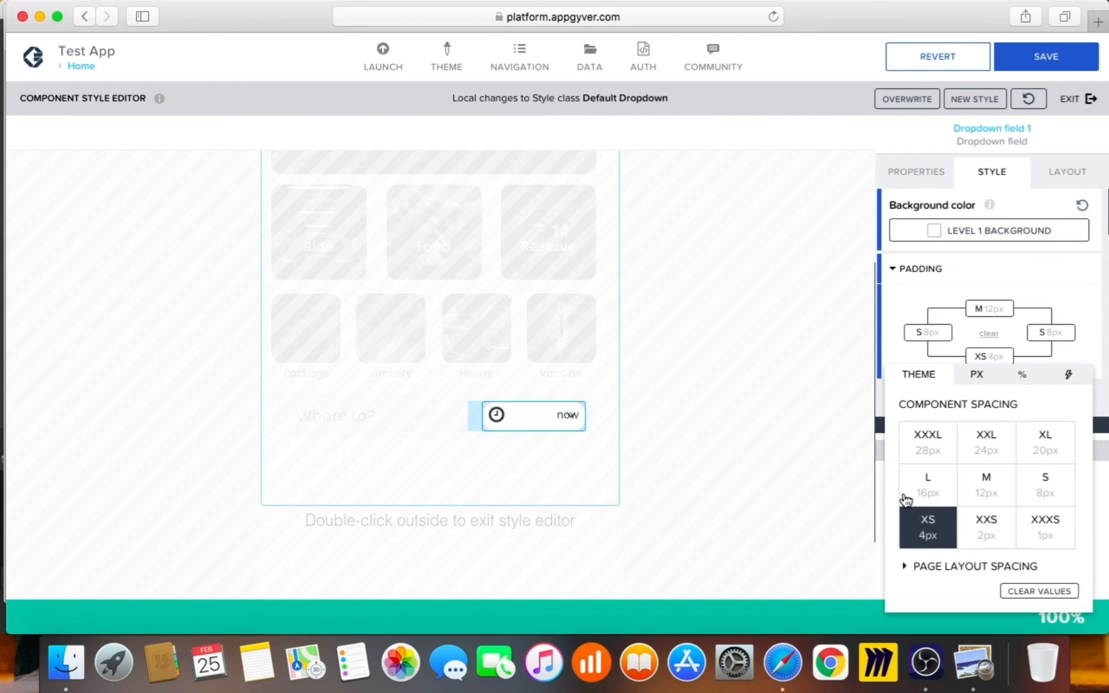
click(837, 454)
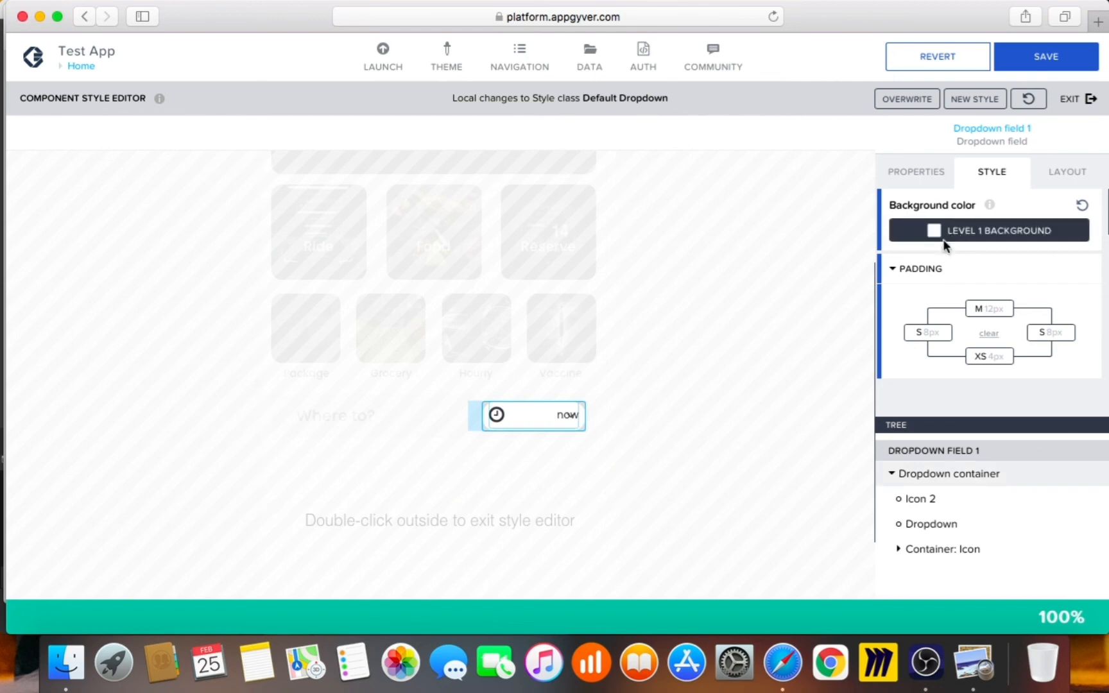
- Select the inner Dropdown element and try right padding values of S (8px) and XXXL (28px) on it
click(932, 524)
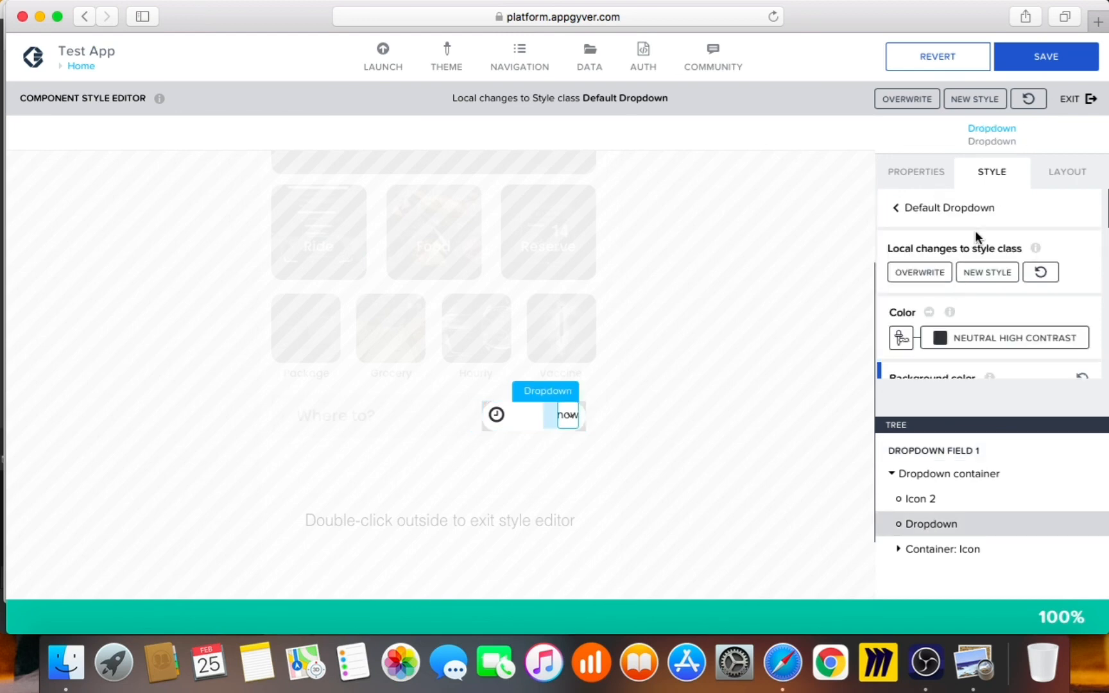
click(936, 181)
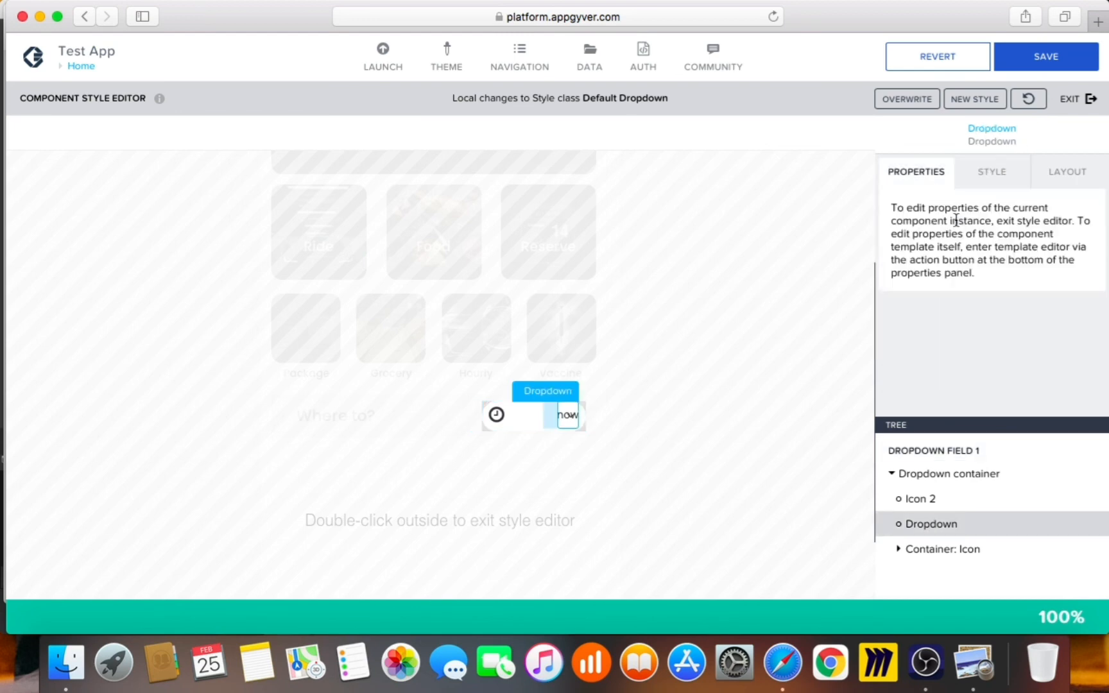
click(989, 185)
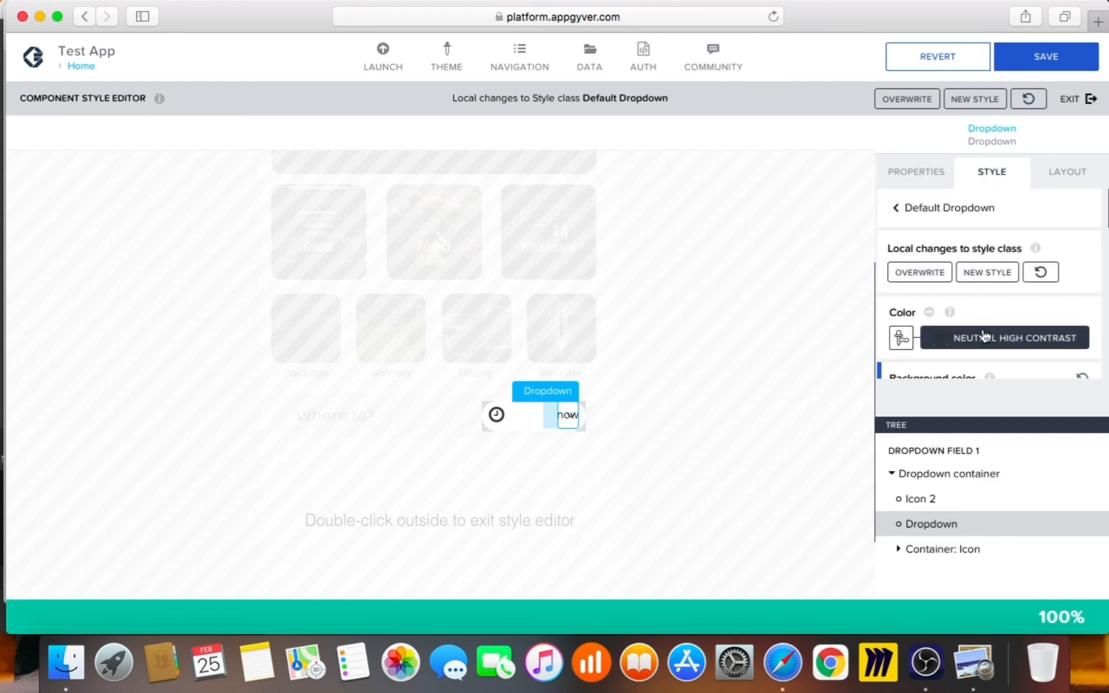
scroll(1027, 354, down, 5)
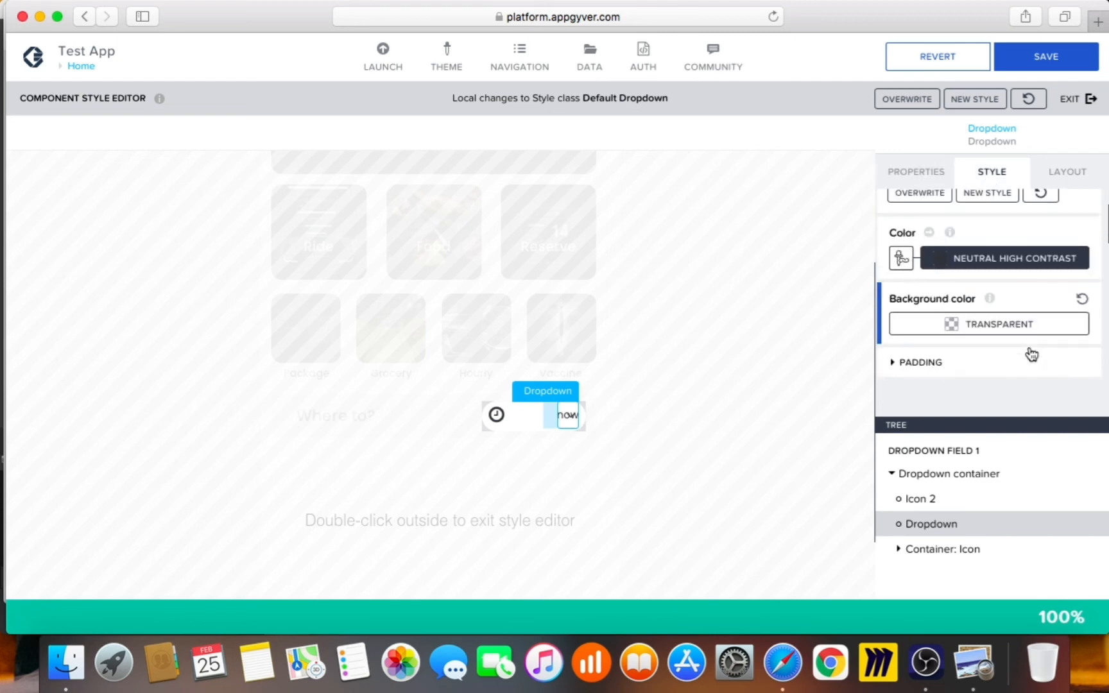
click(1003, 253)
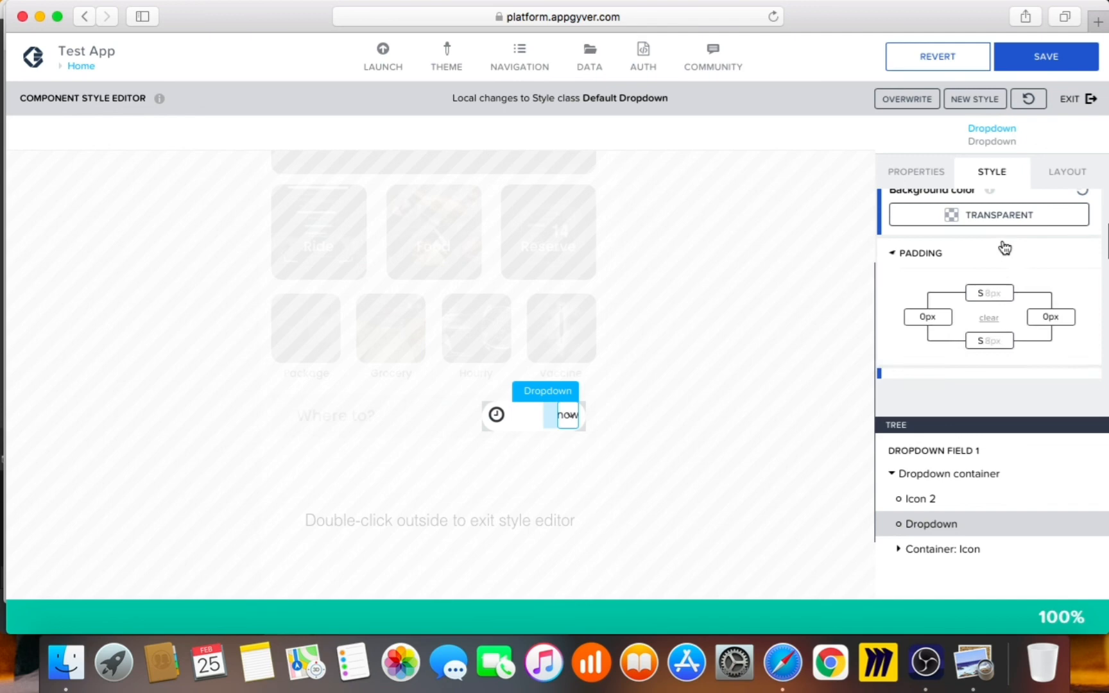
click(1056, 317)
click(945, 343)
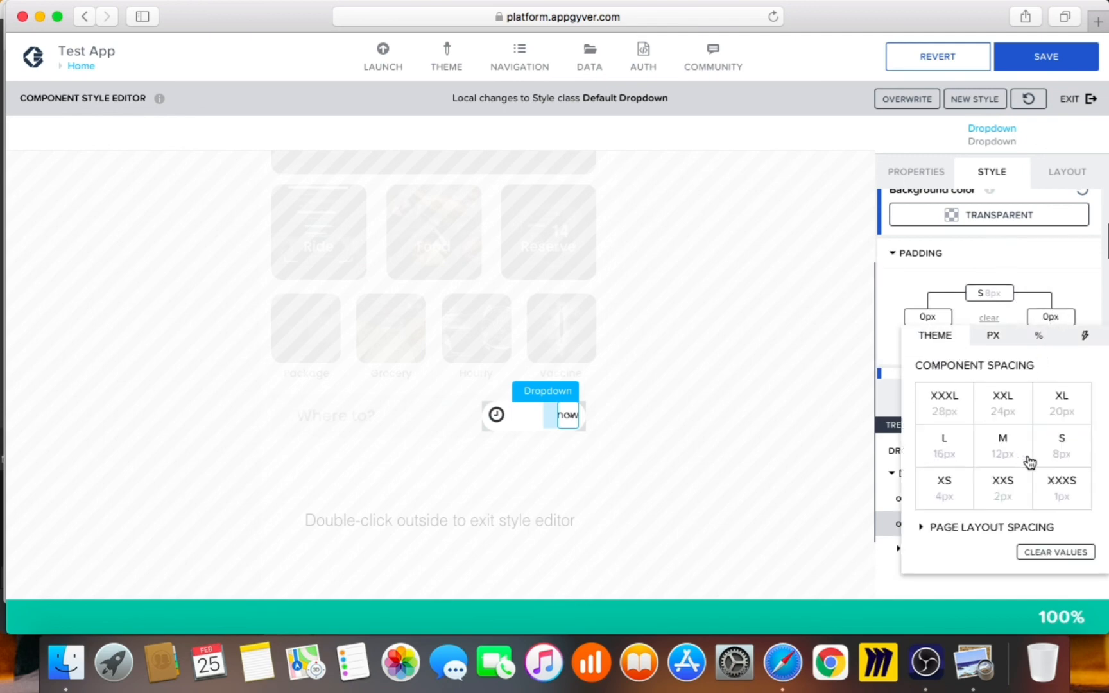
click(1051, 459)
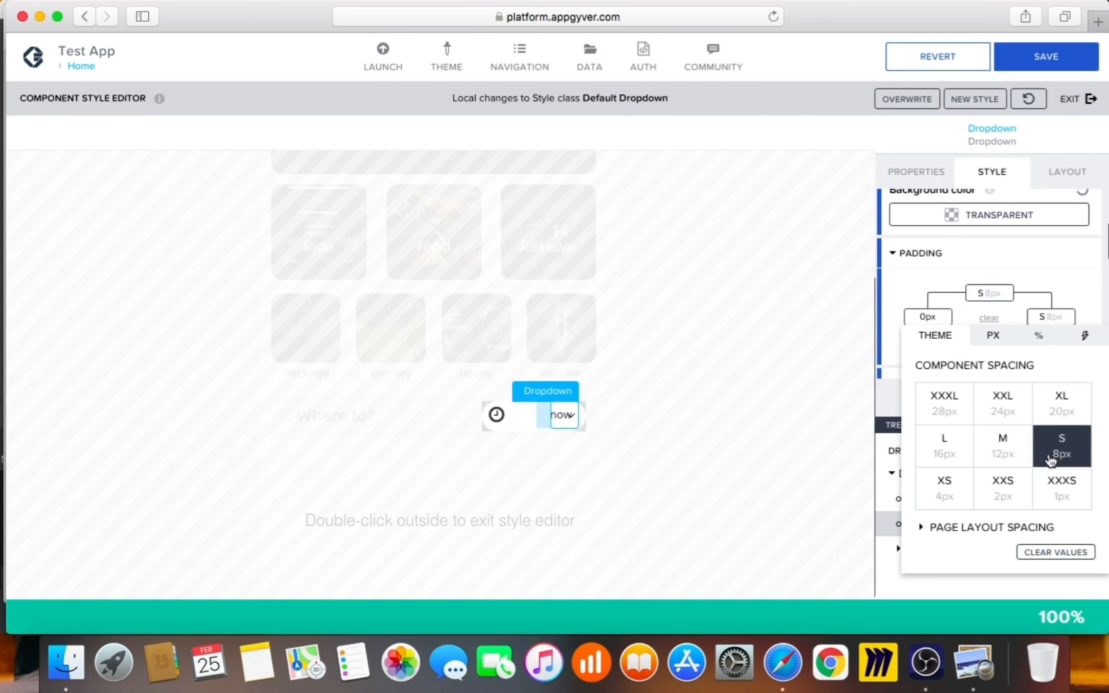
click(958, 403)
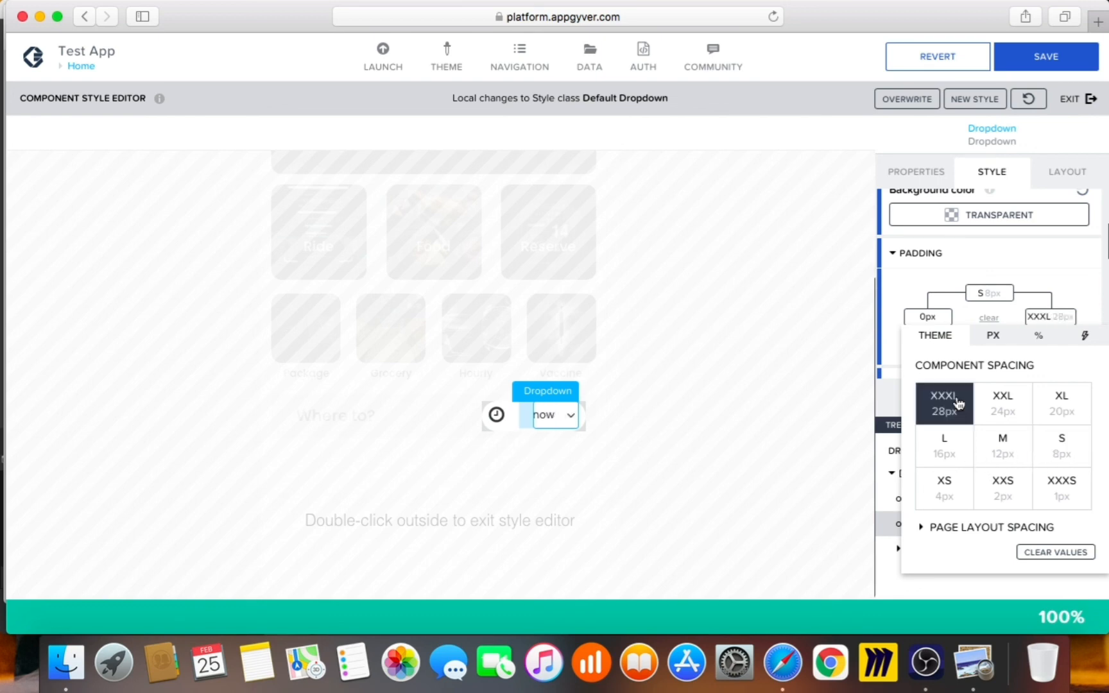
- Set the inner Dropdown element's right padding to the page layout spacing +S (40px) and exit the style editor
click(971, 526)
scroll(969, 523, down, 2)
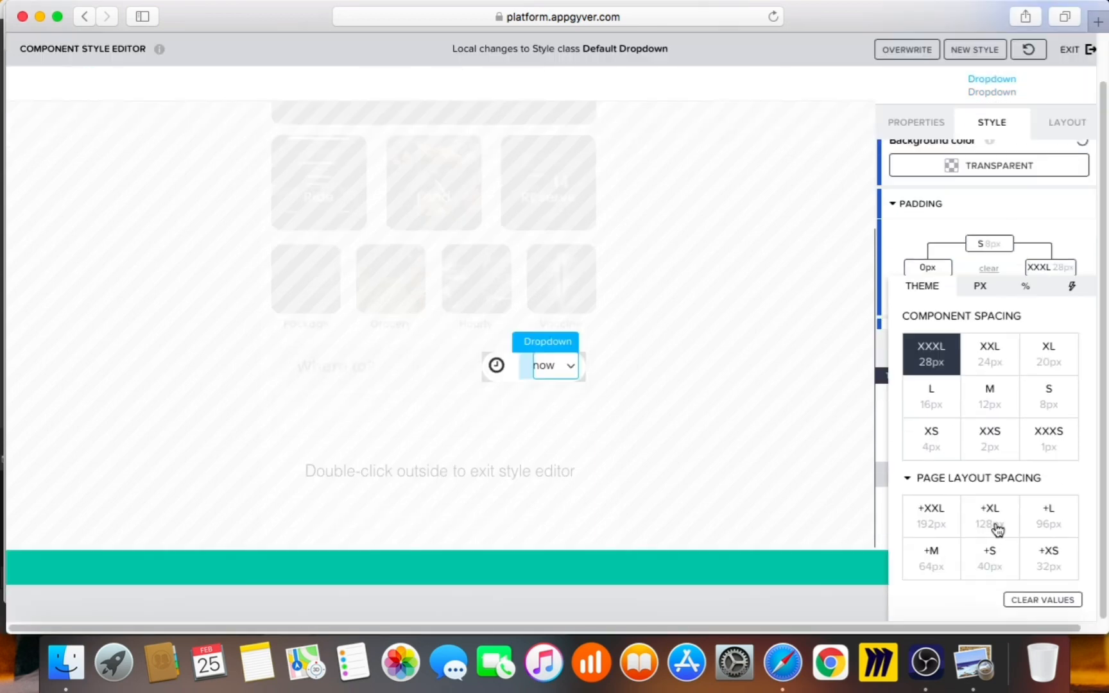
click(1005, 565)
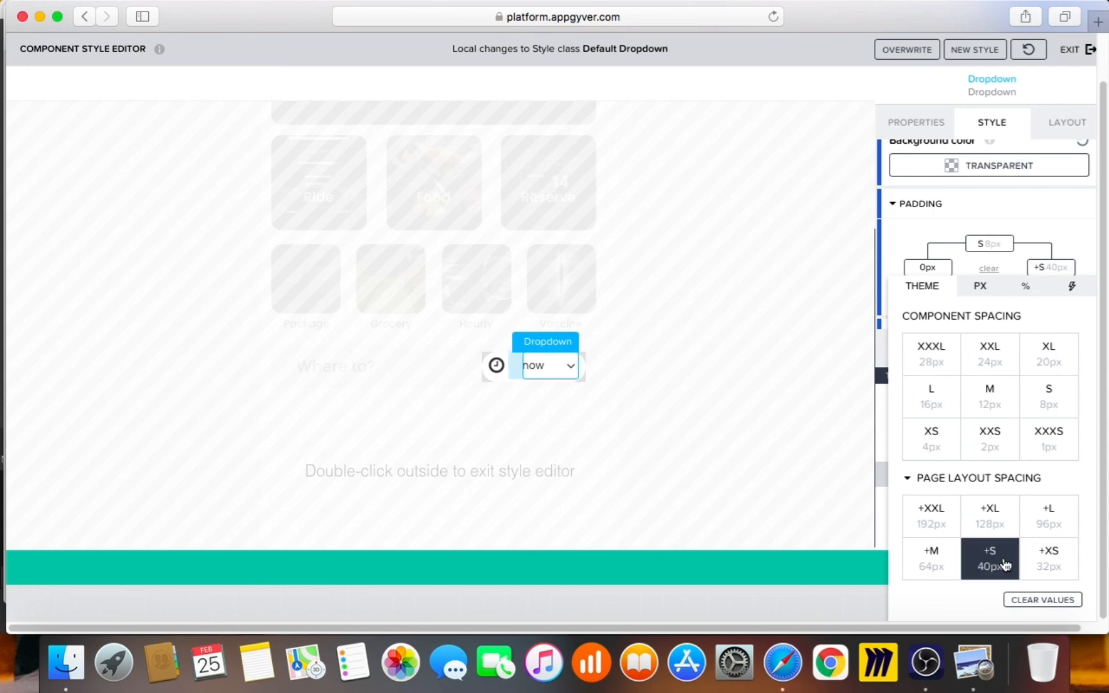
click(970, 199)
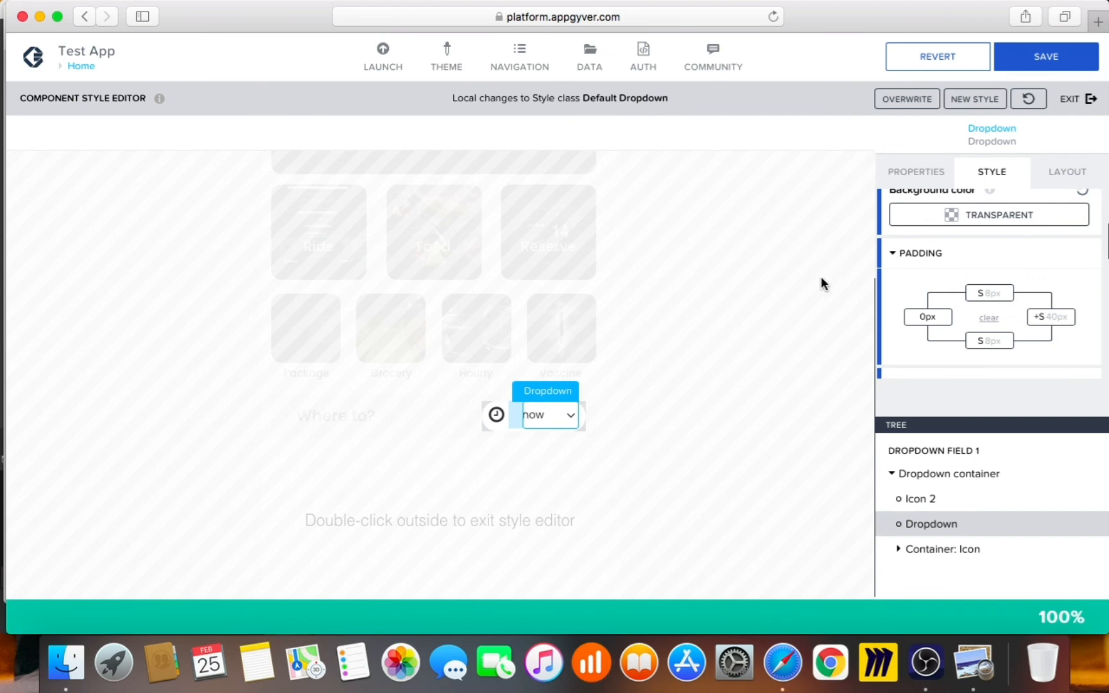
double_click(818, 283)
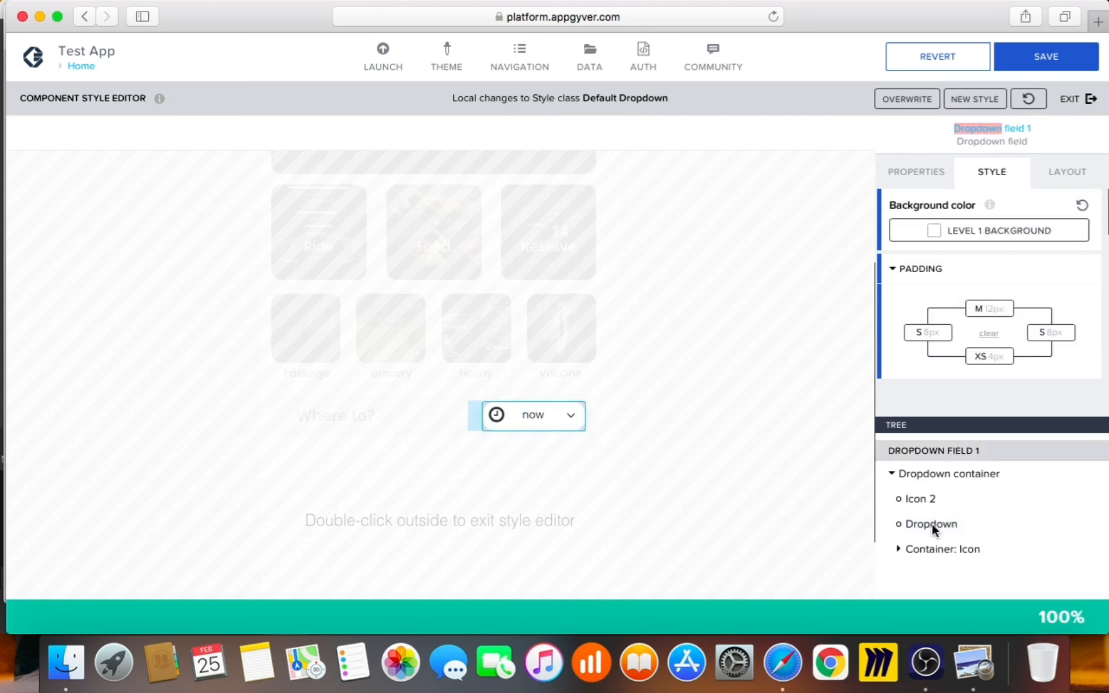
double_click(645, 357)
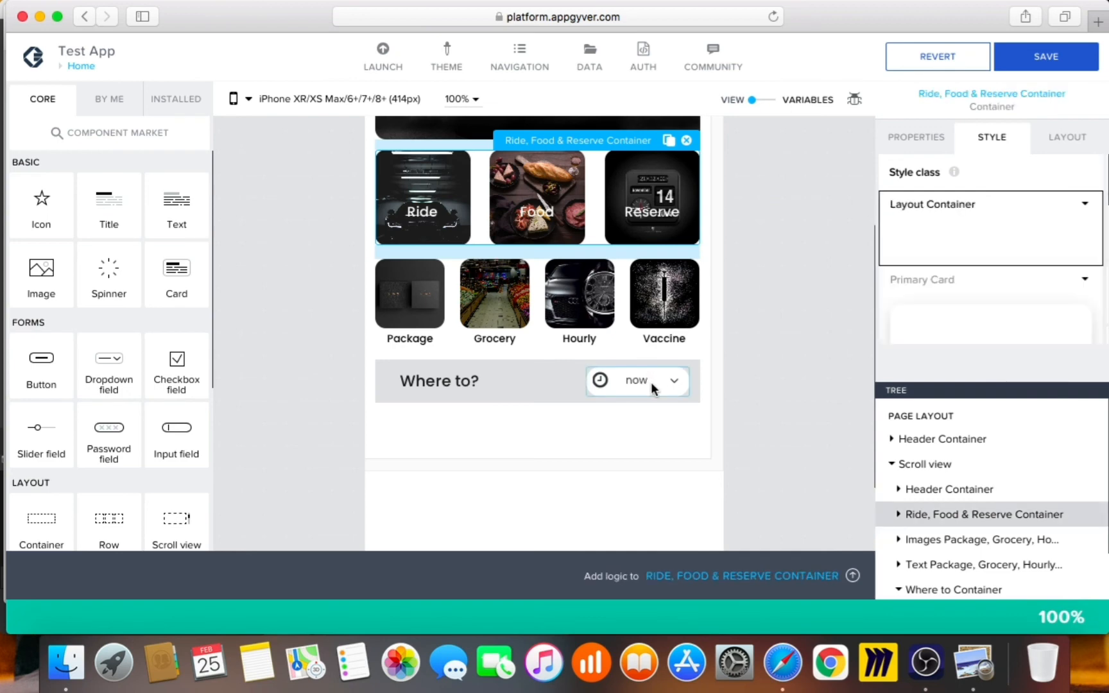
- Clear the label text of the dropdown field in the "Where to?" row and set its placeholder text to "Now"
click(913, 153)
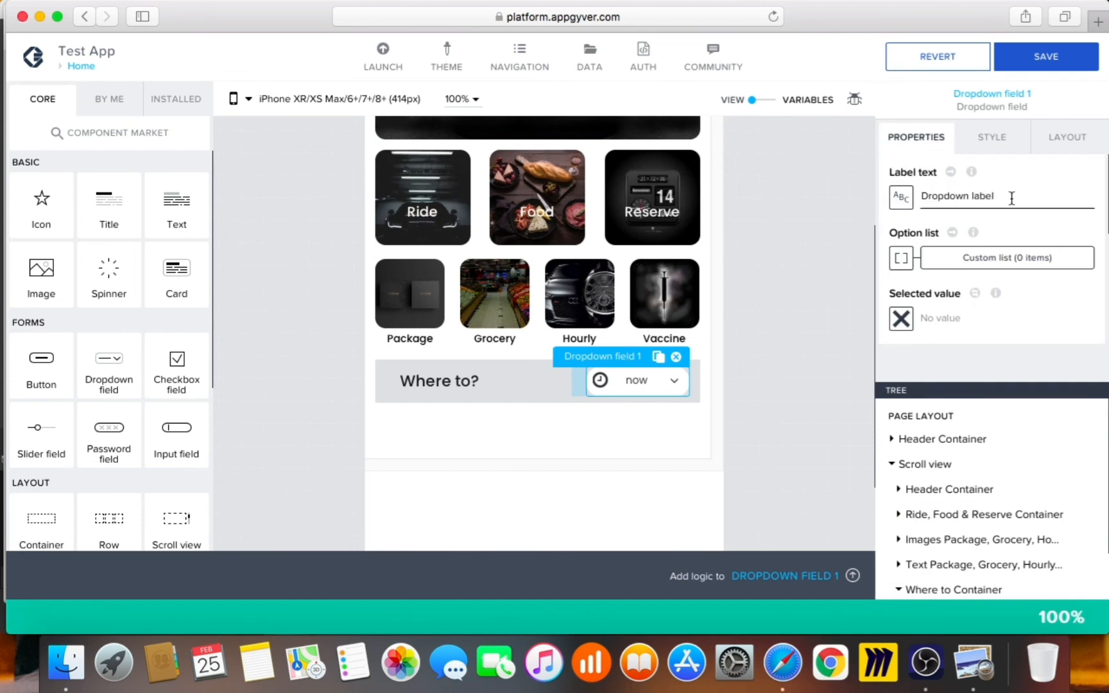
drag(1015, 199, 914, 196)
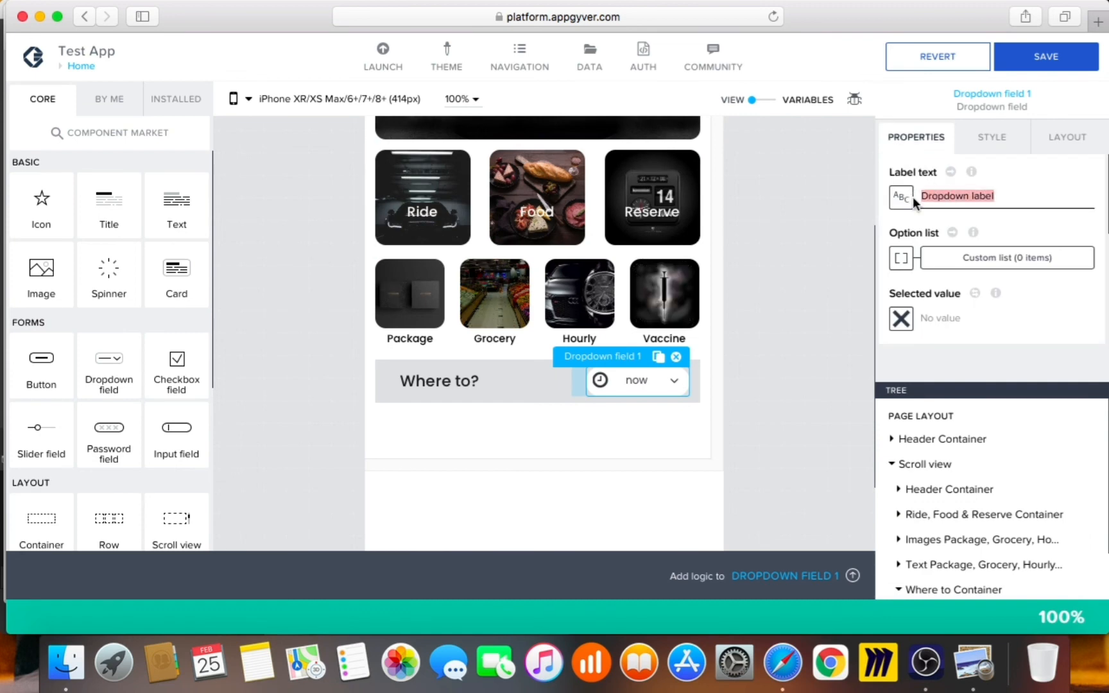
key(BackSpace)
scroll(939, 289, down, 5)
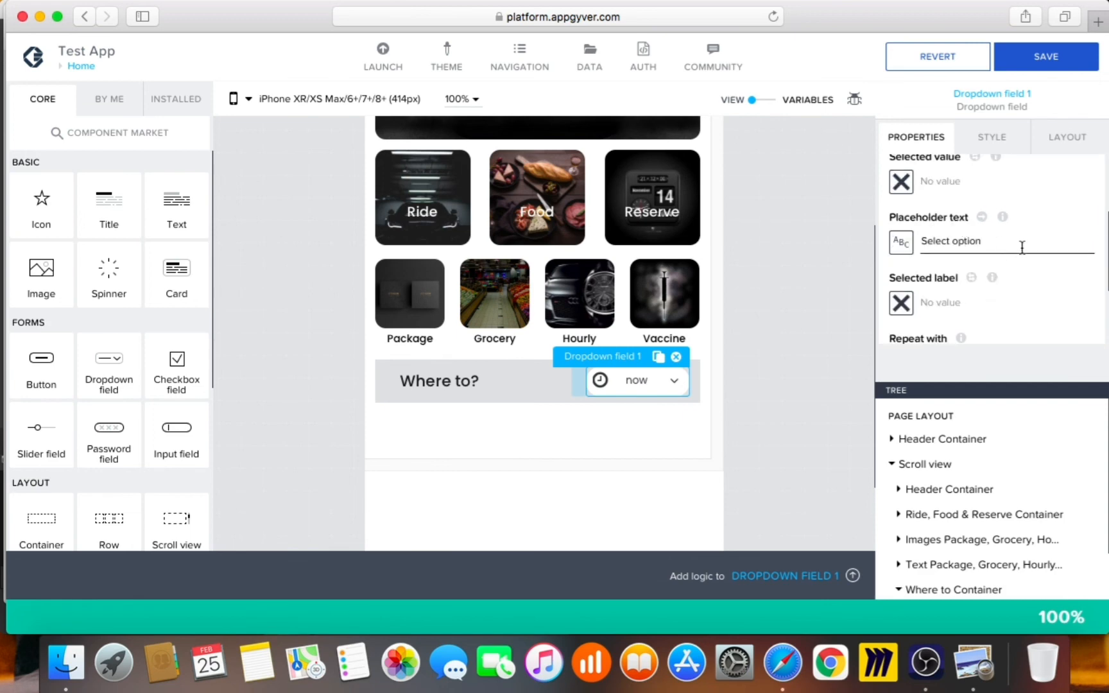
drag(1021, 247, 861, 226)
text(Now)
scroll(979, 290, down, 4)
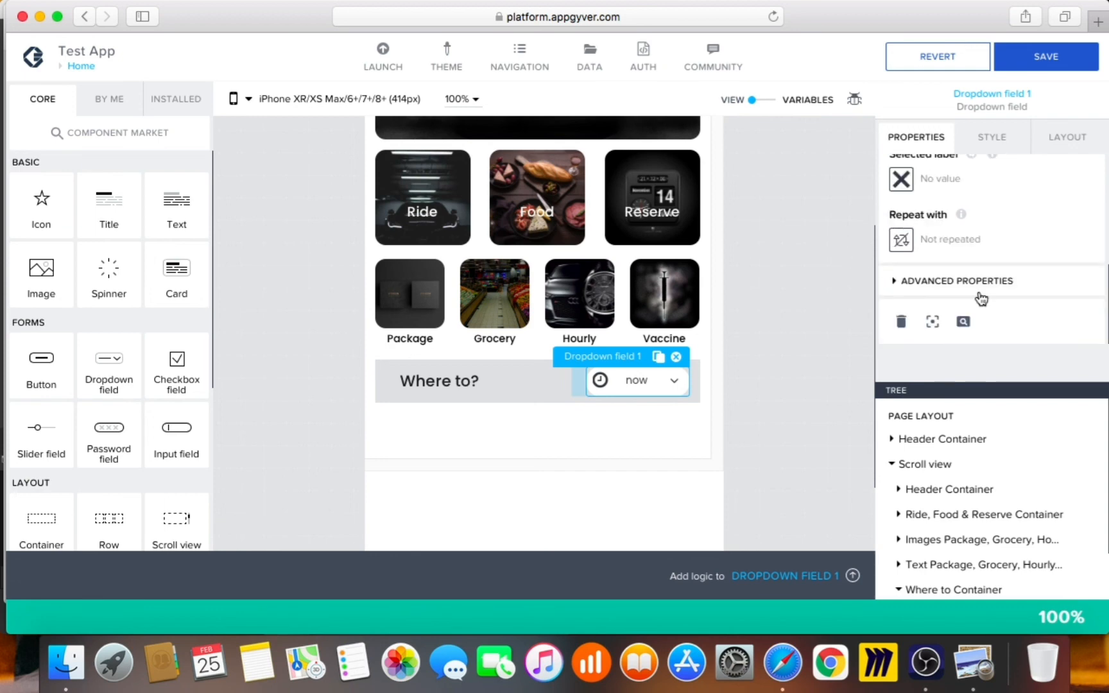
scroll(980, 296, up, 4)
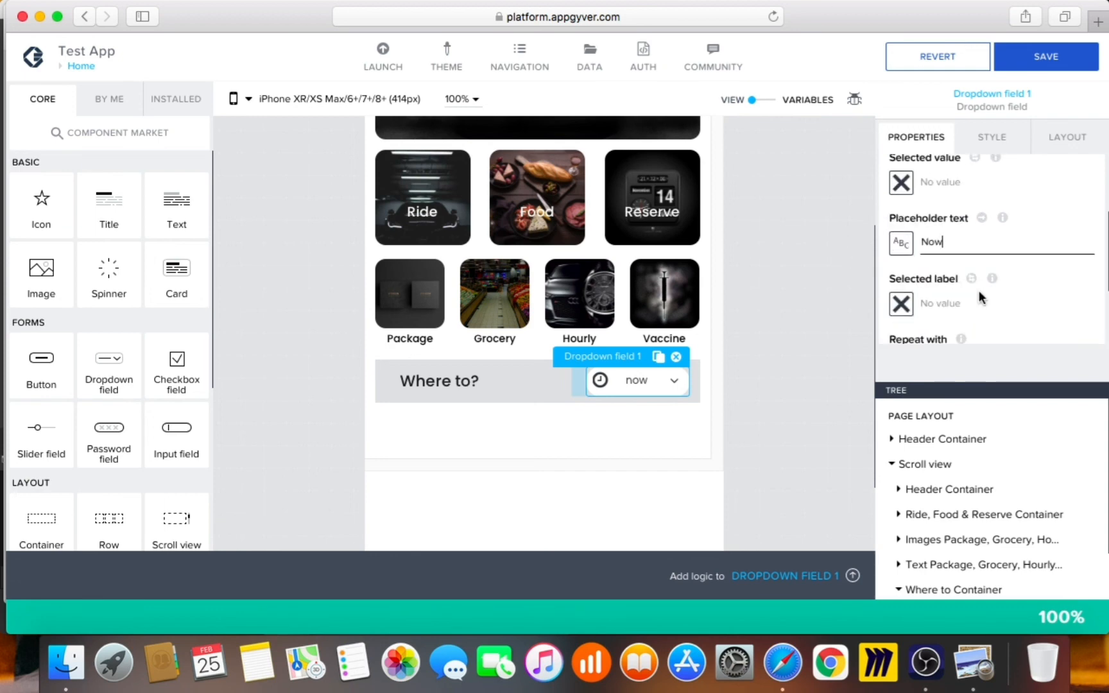
scroll(973, 296, up, 1)
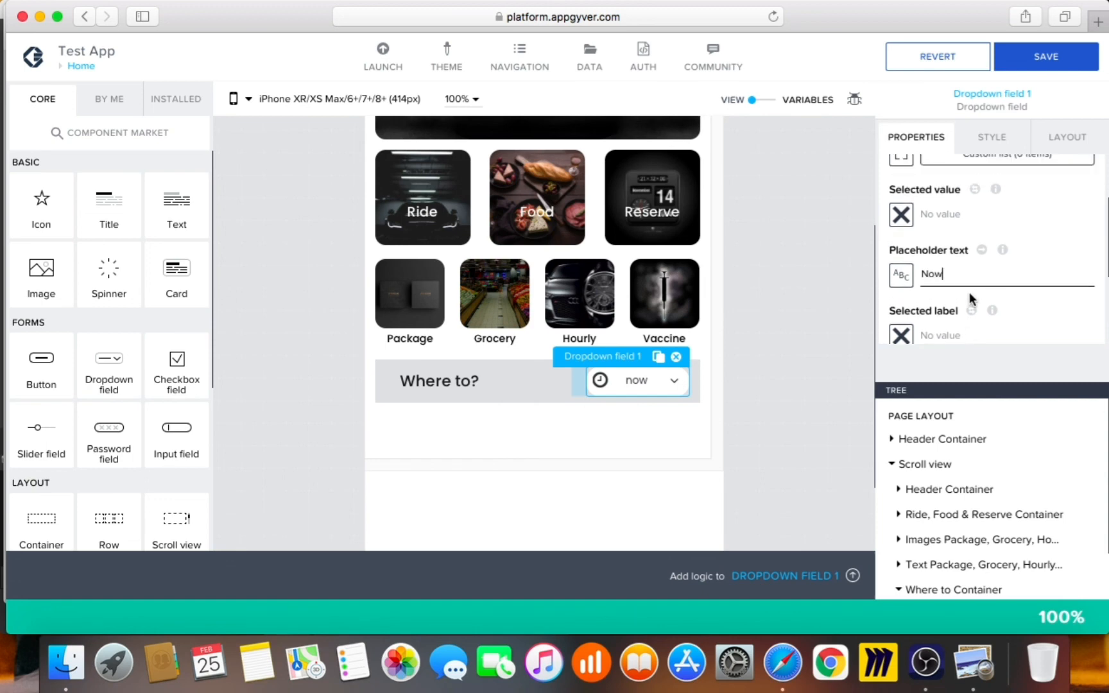
scroll(970, 293, up, 4)
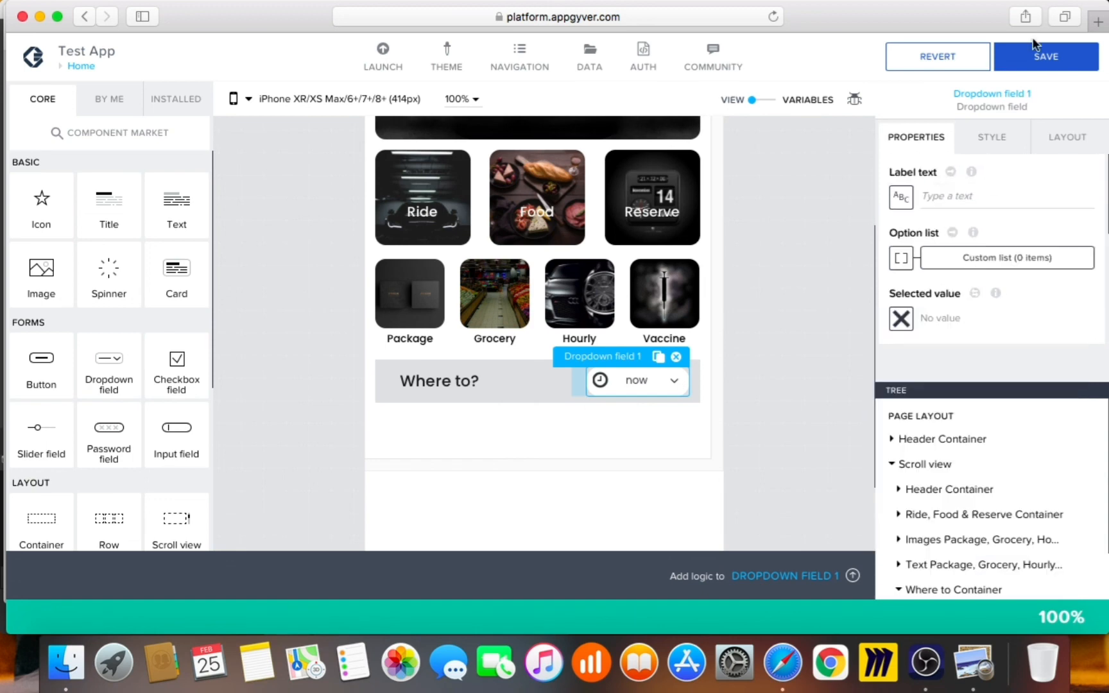
- Edit the dropdown field's Default Dropdown style and set the inner Dropdown element's text size to Text M
click(1005, 144)
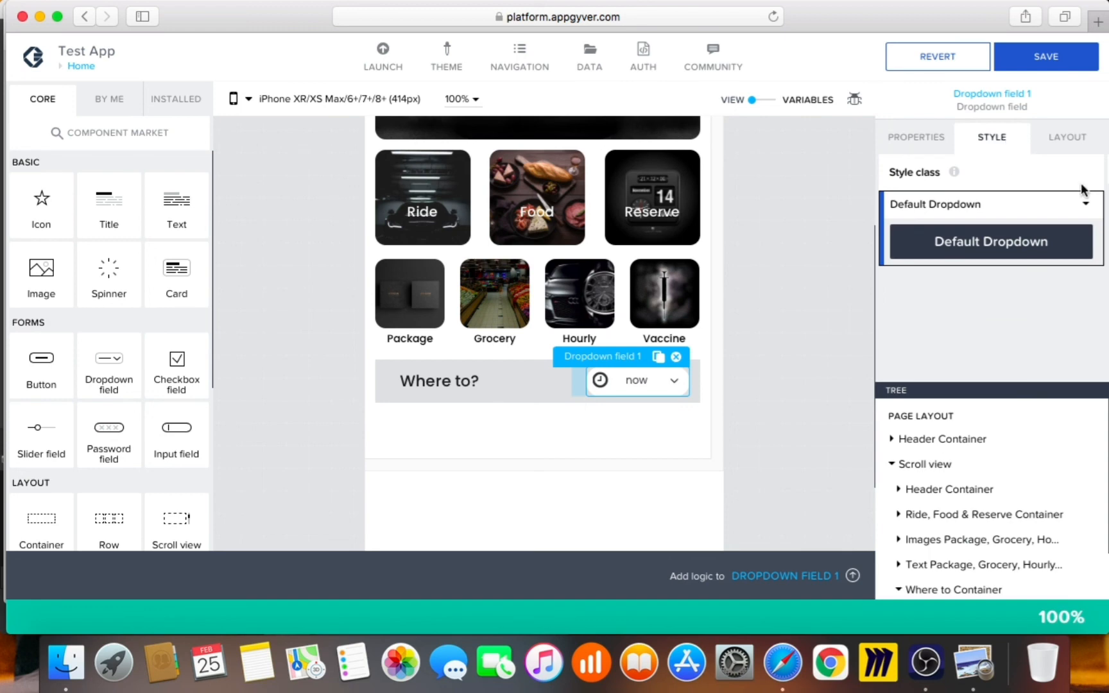
click(1084, 205)
click(1023, 241)
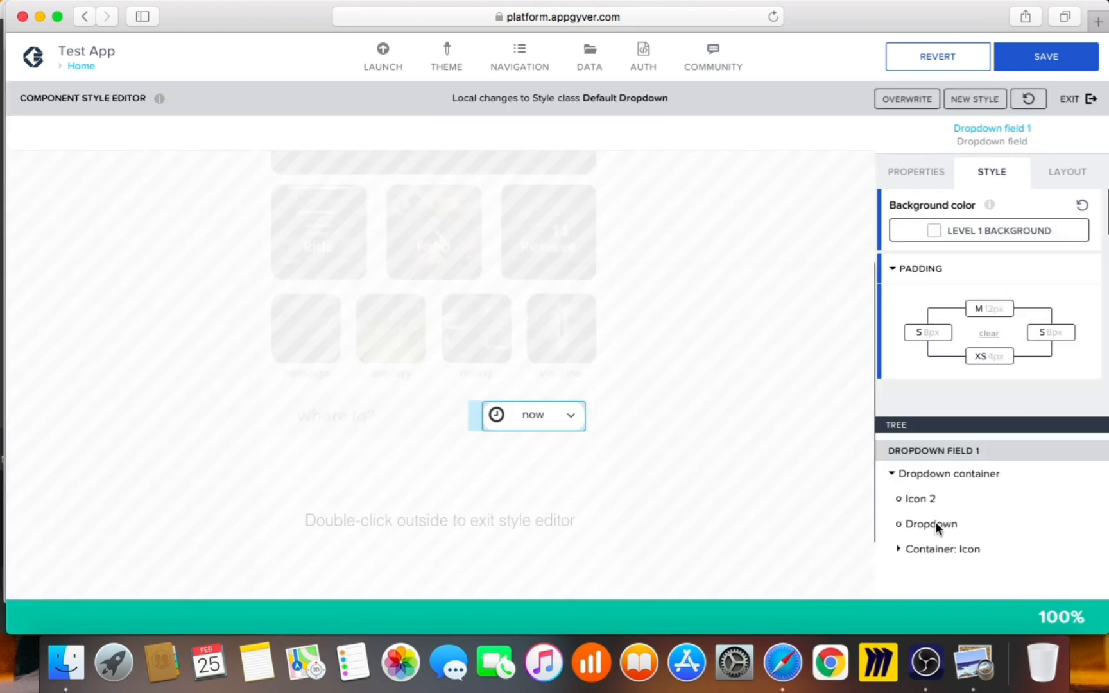
click(933, 522)
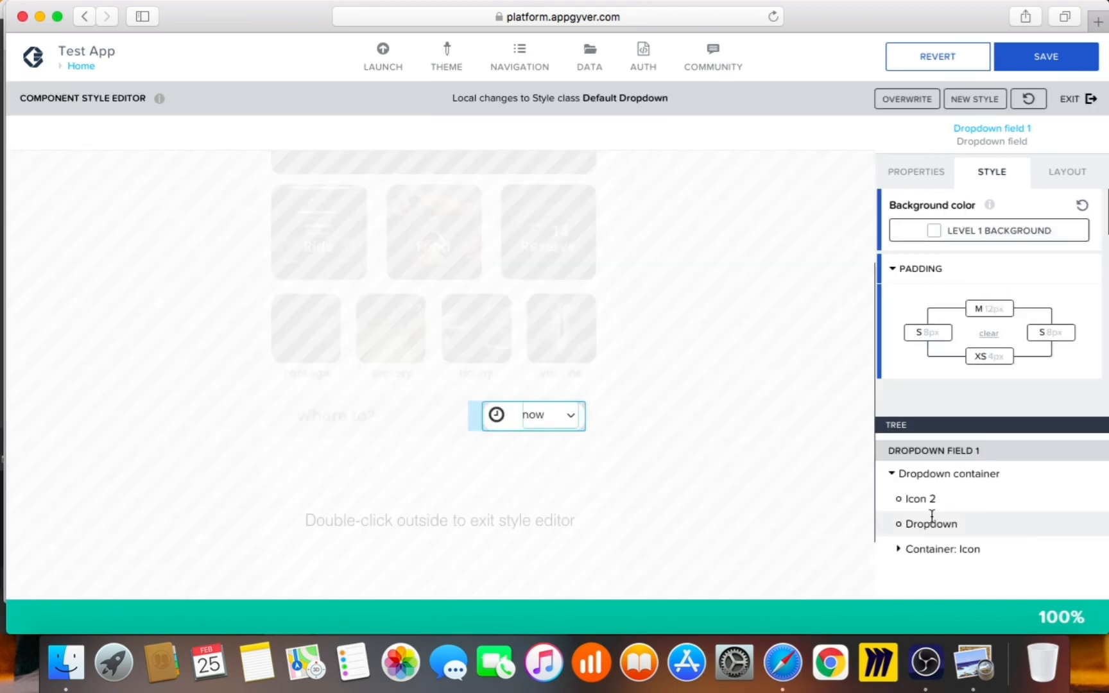
click(1008, 182)
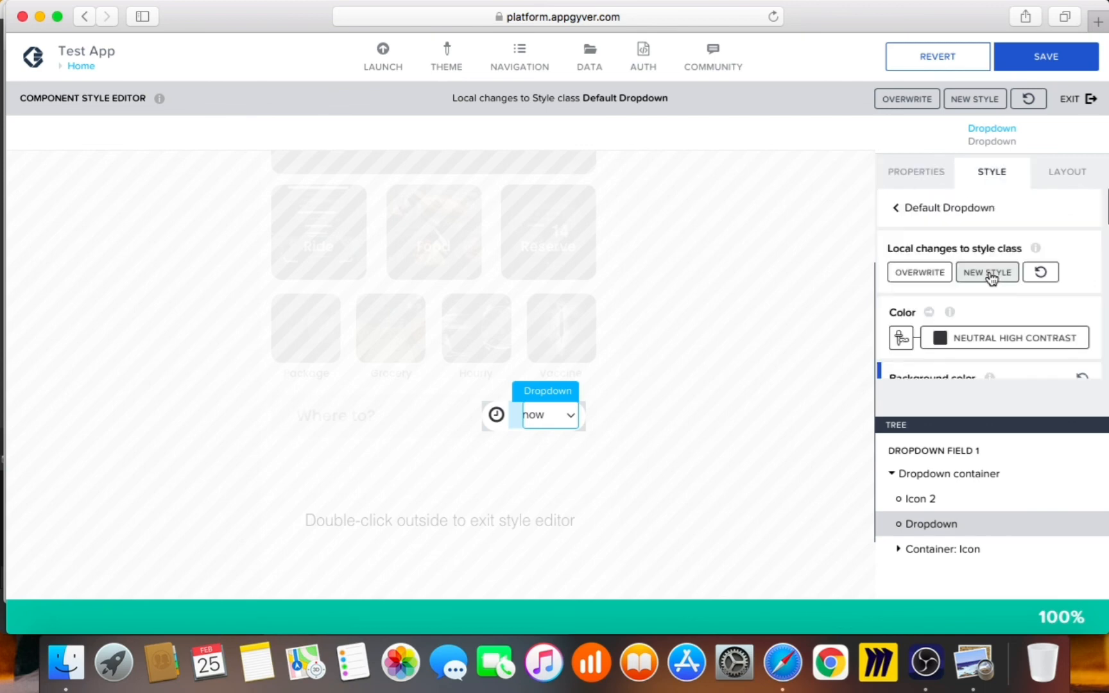
scroll(992, 282, down, 5)
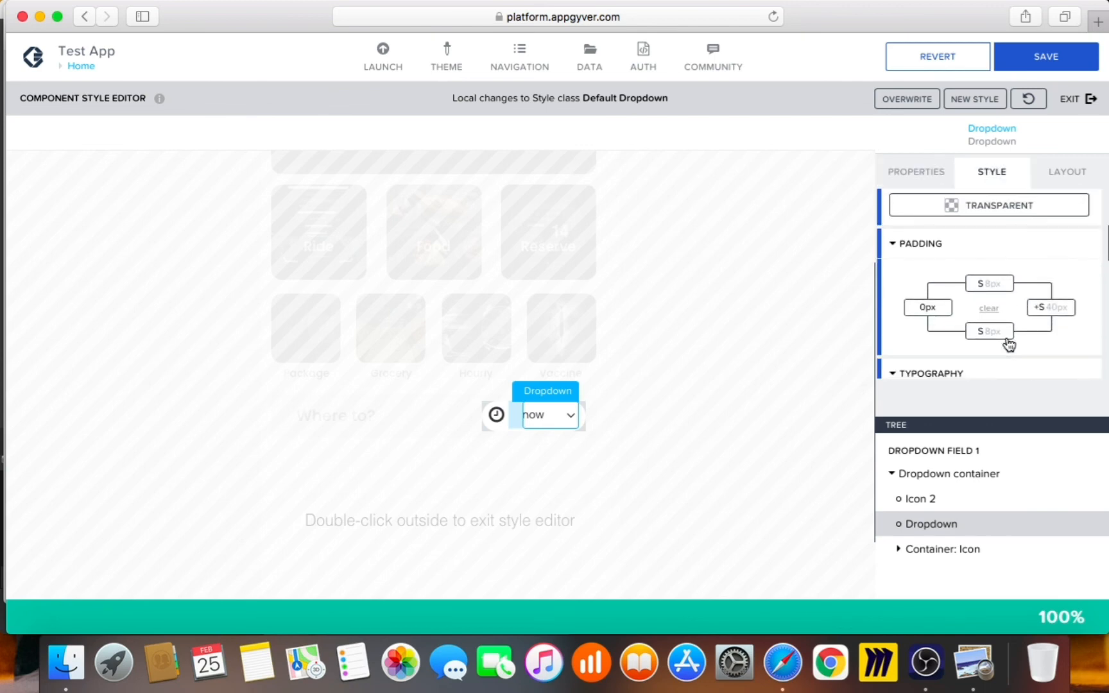
scroll(1009, 345, down, 3)
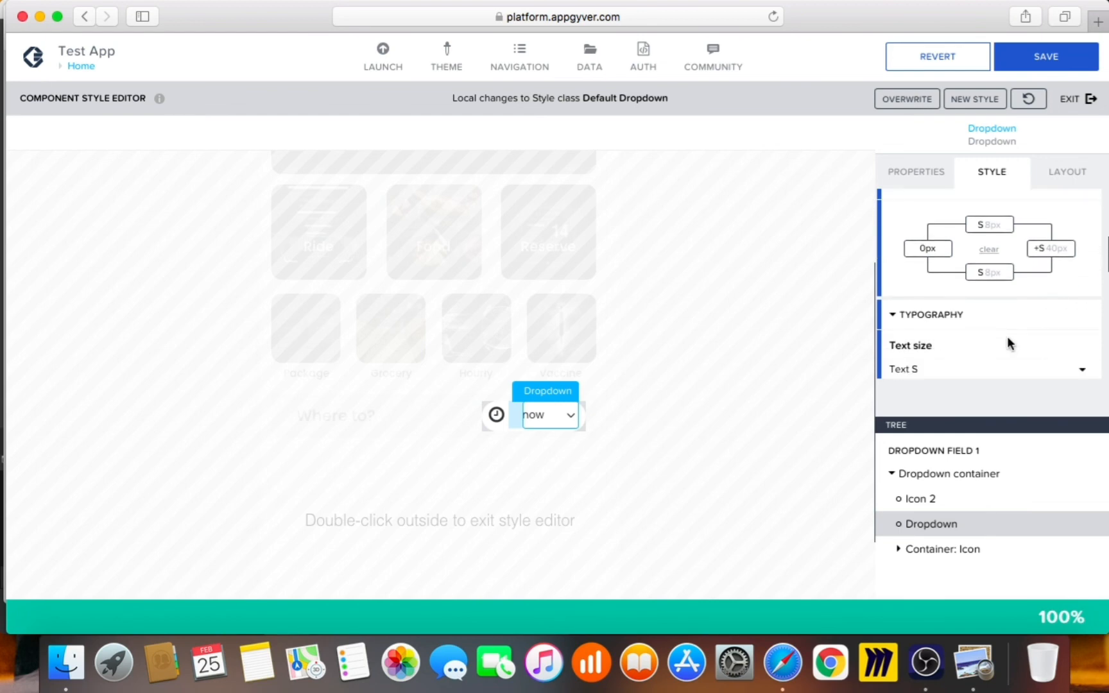
scroll(1008, 335, down, 3)
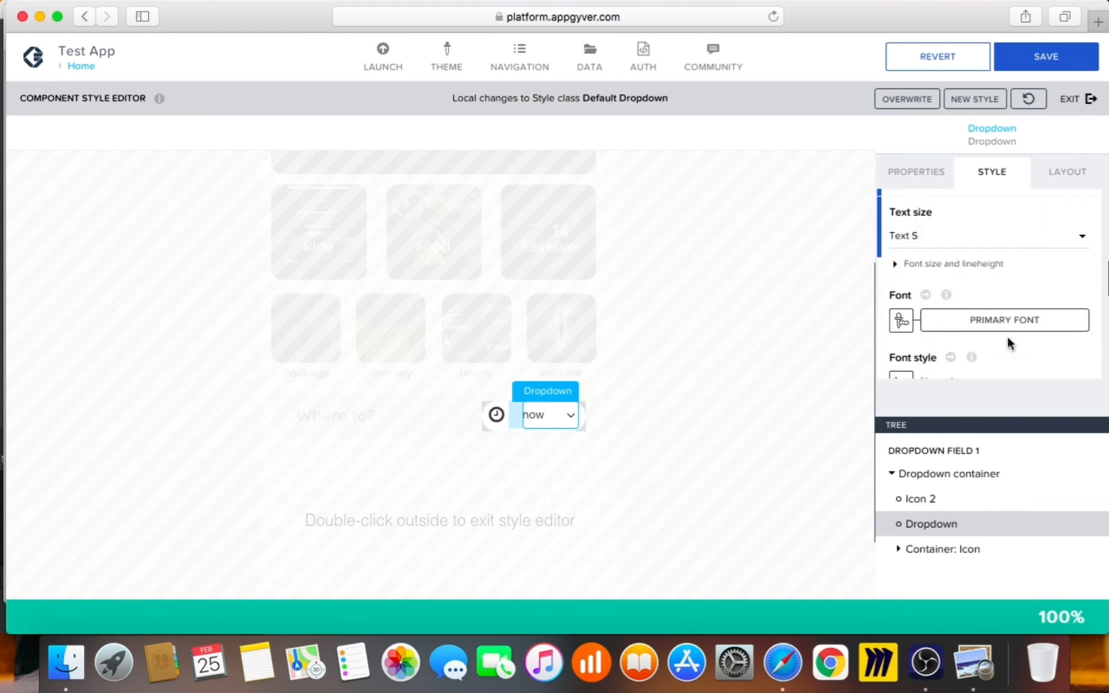
click(976, 237)
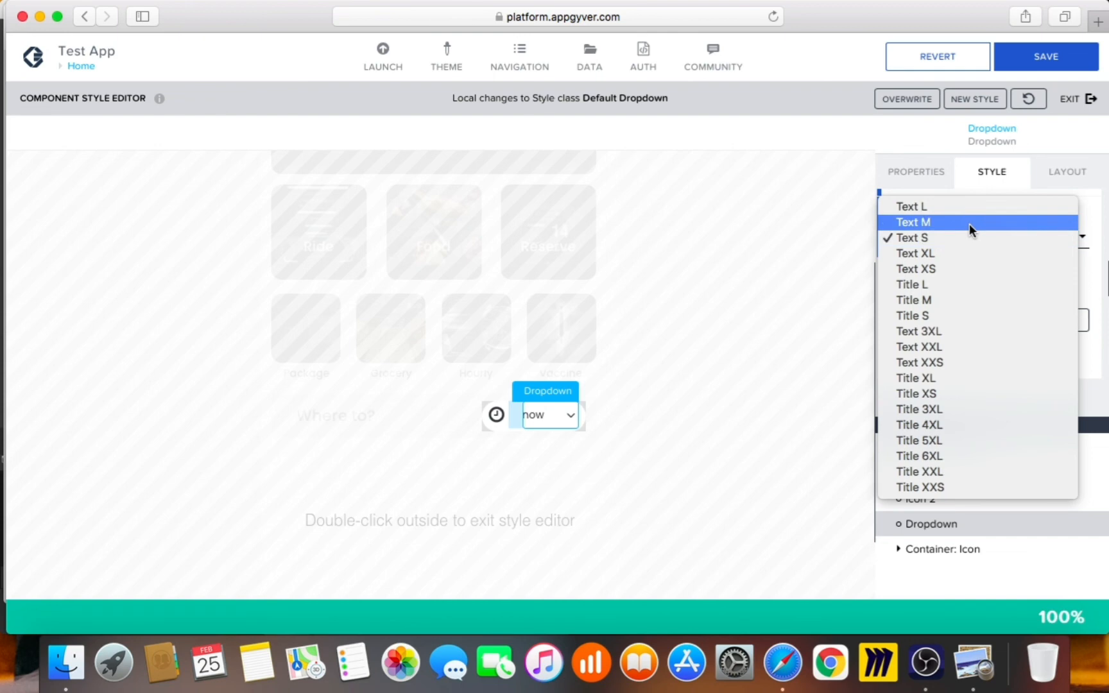
key(Escape)
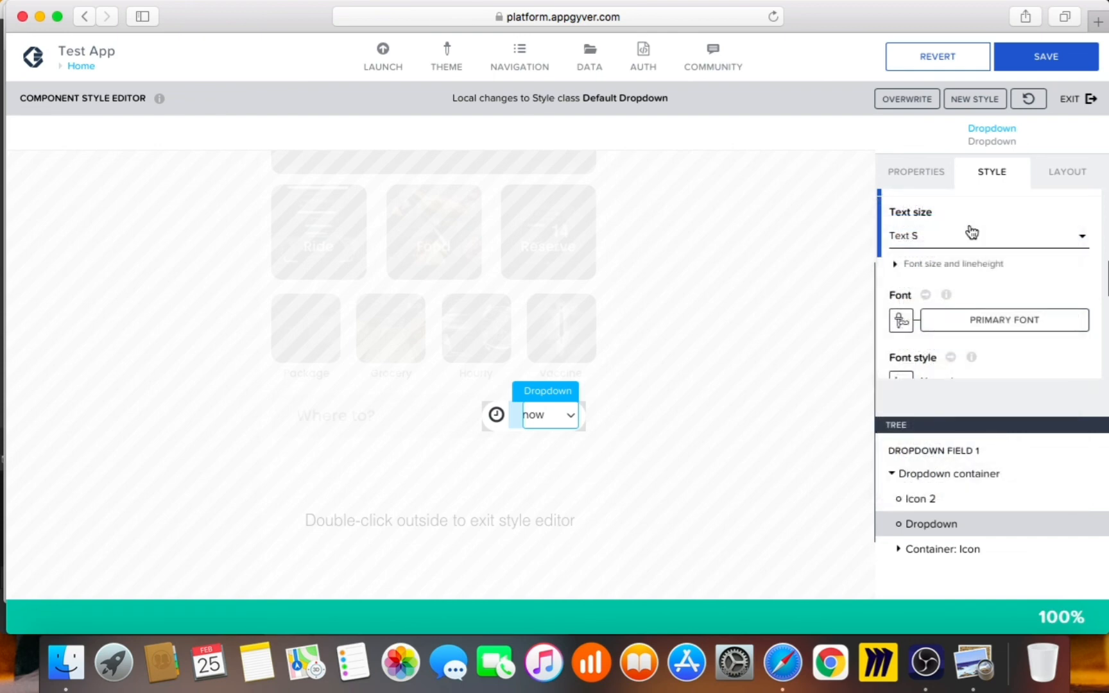
- Bind the inner Dropdown element's font weight to the formula "500" and exit the style editor
scroll(1004, 331, down, 3)
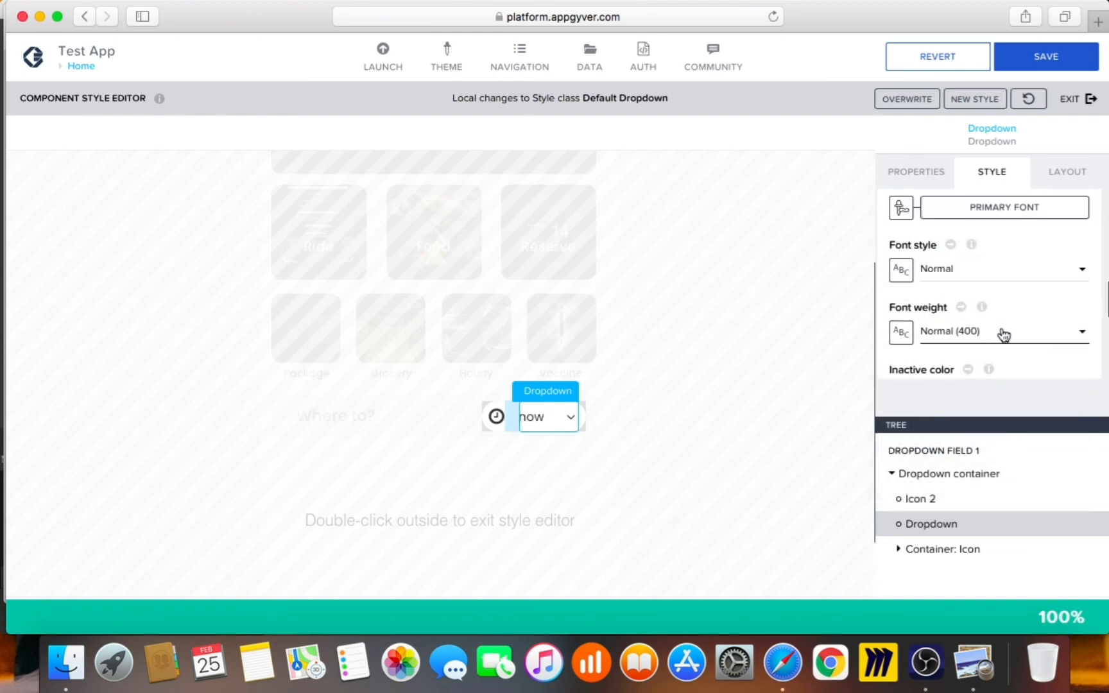
click(985, 331)
click(891, 335)
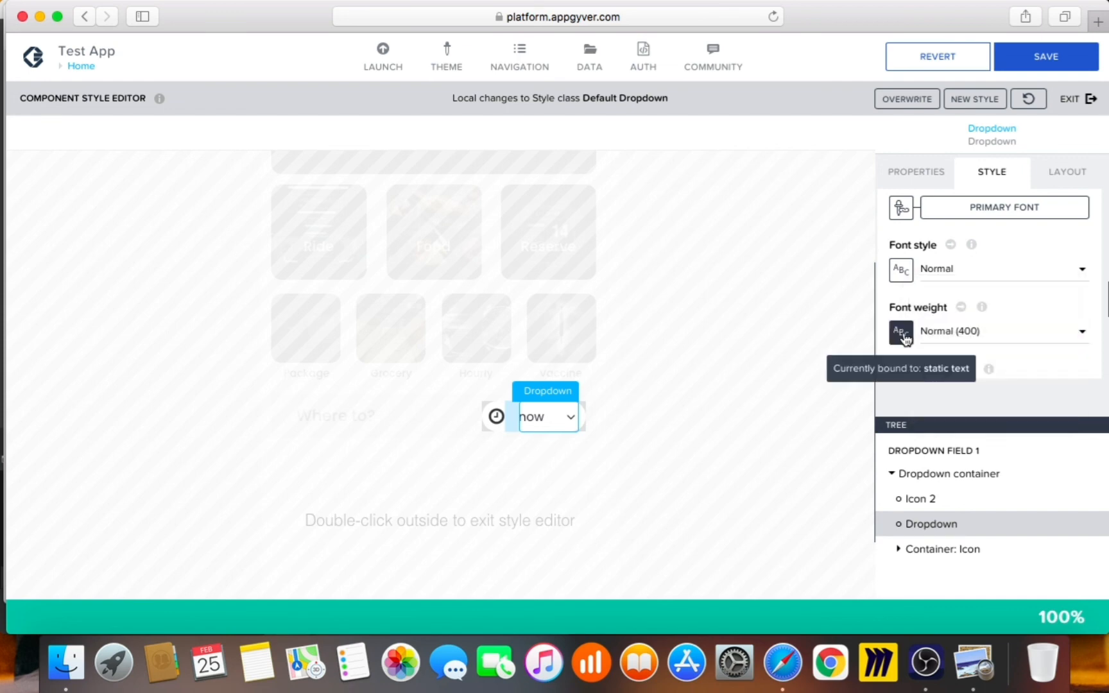
click(893, 334)
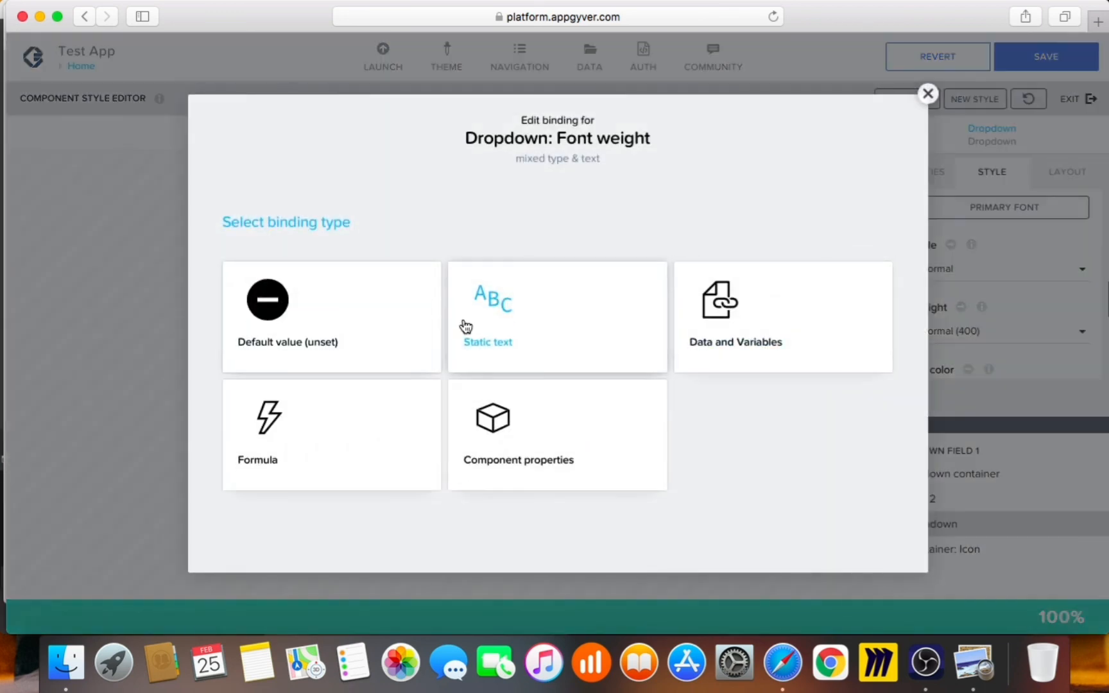
click(329, 457)
click(230, 358)
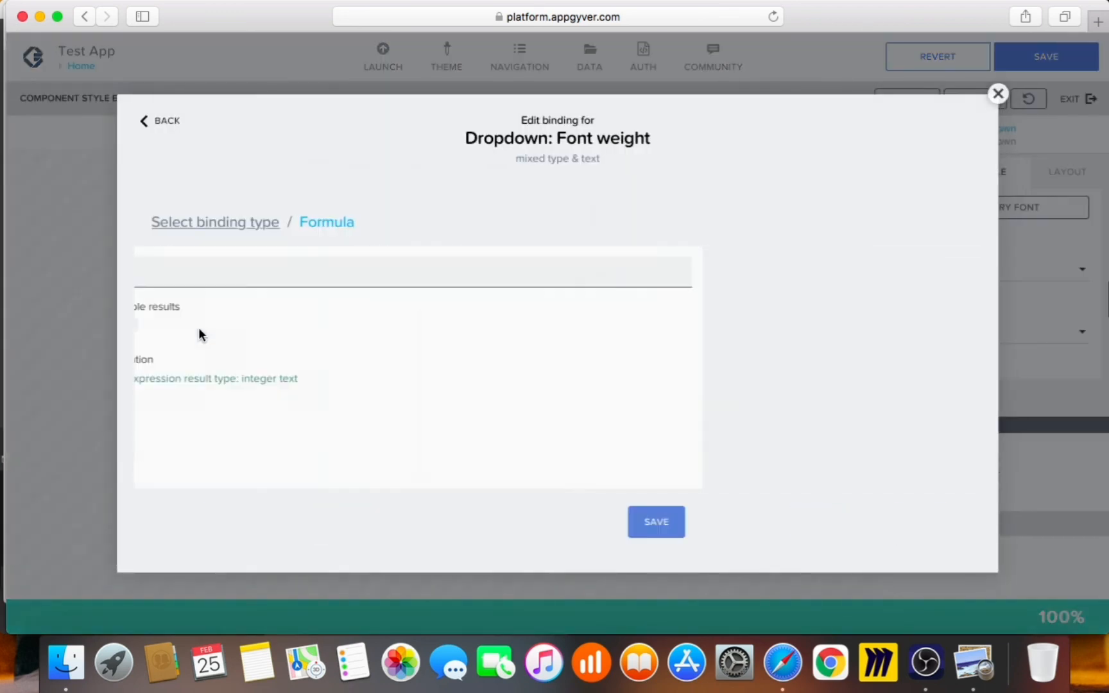
key(BackSpace)
text(500")
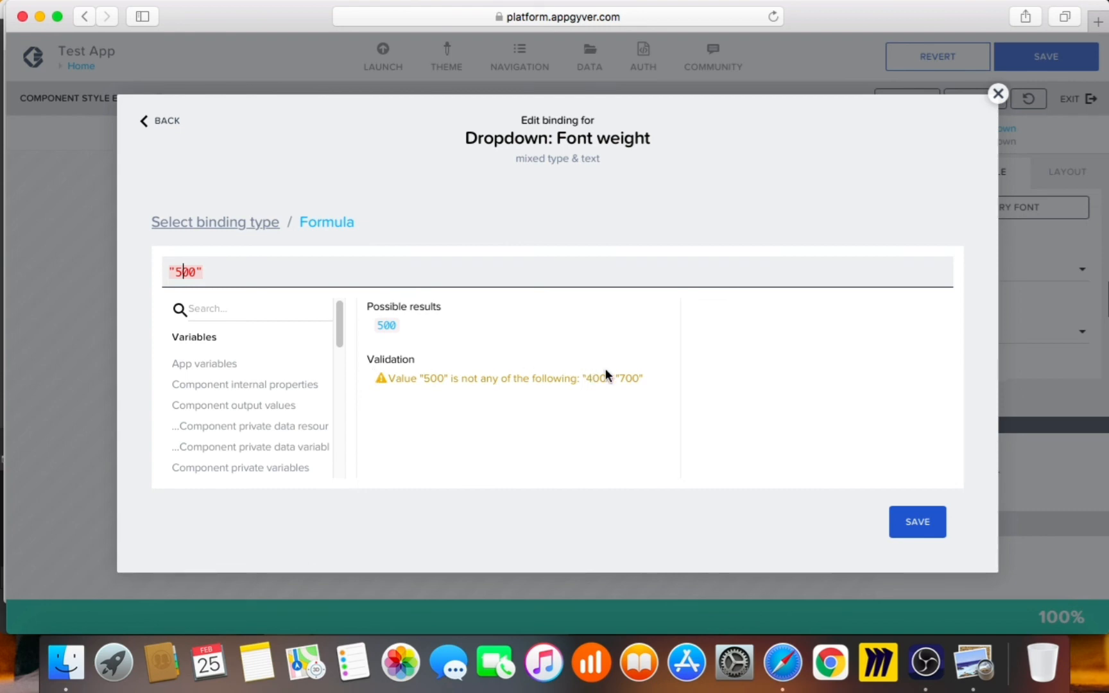
click(915, 531)
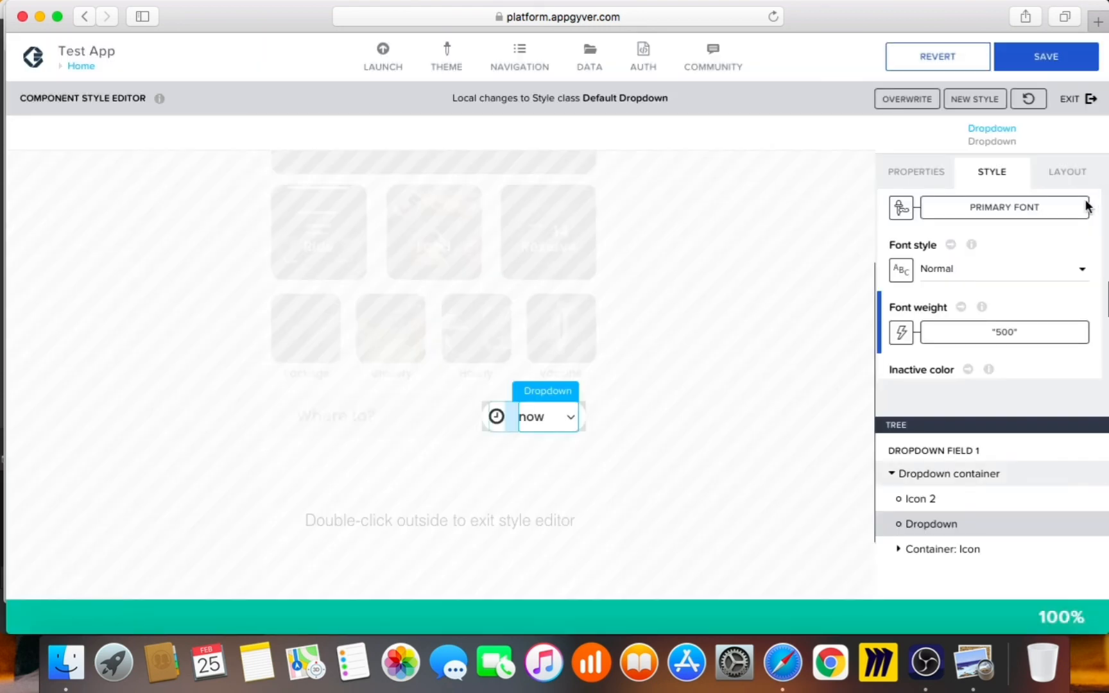
double_click(826, 283)
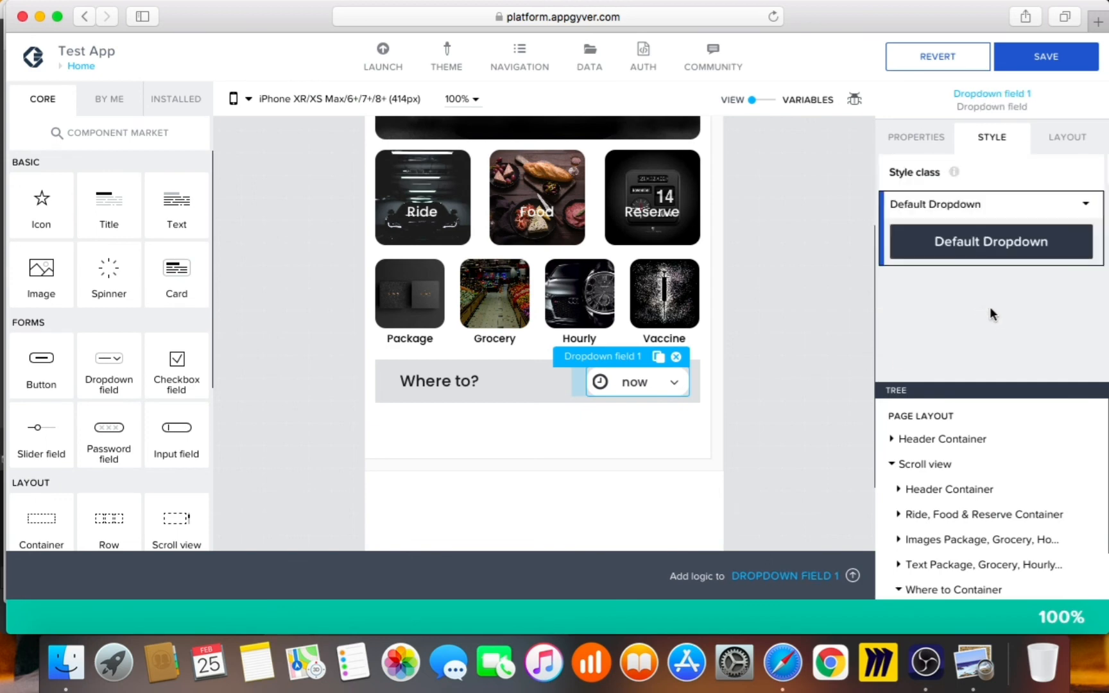
- Open the component template of the dropdown field in the "Where to?" row for editing
click(931, 145)
mouse_move(994, 295)
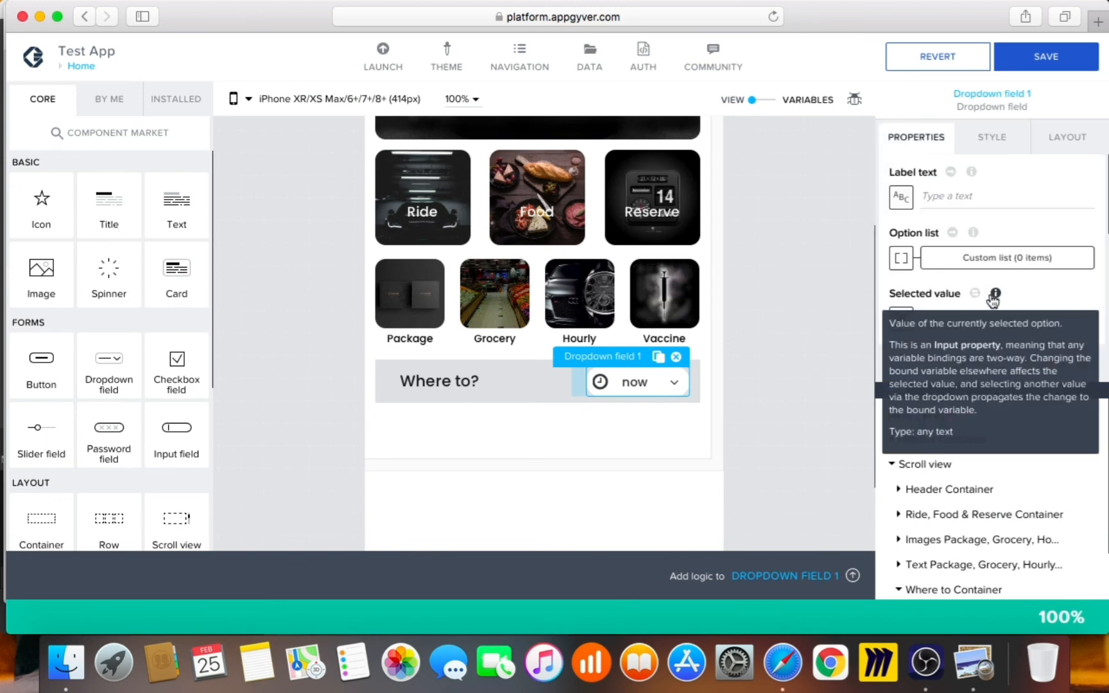
scroll(995, 302, down, 5)
click(979, 288)
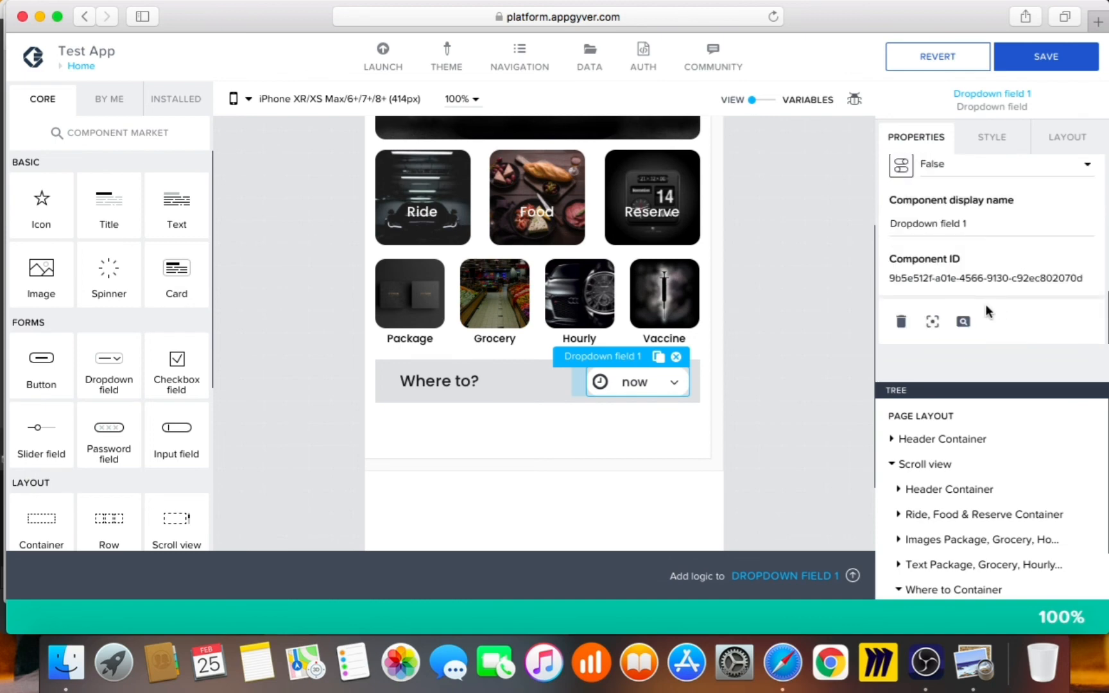
click(934, 323)
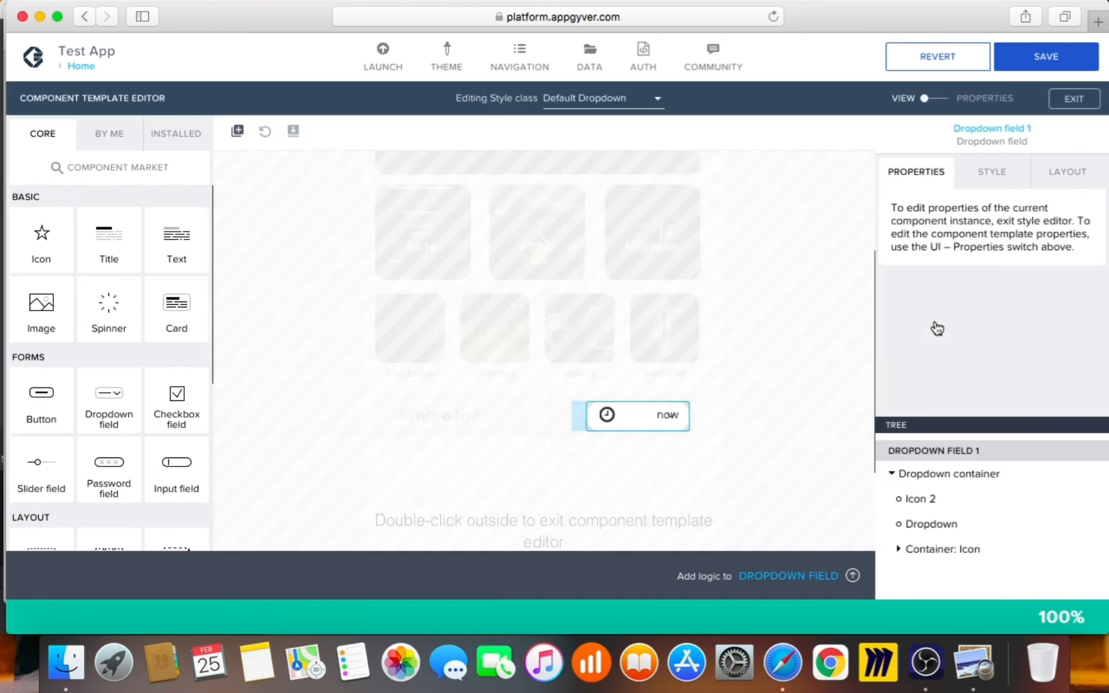
- Set the inner Dropdown element's placeholder text to "Now" and exit the component template editor
click(929, 523)
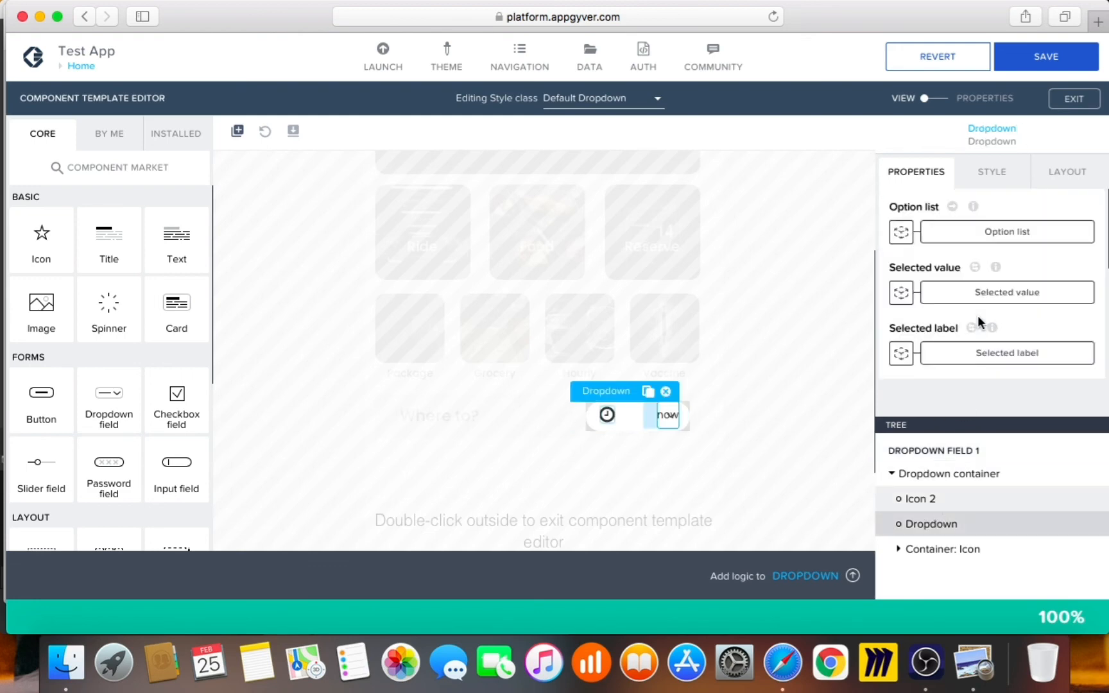
scroll(989, 338, down, 5)
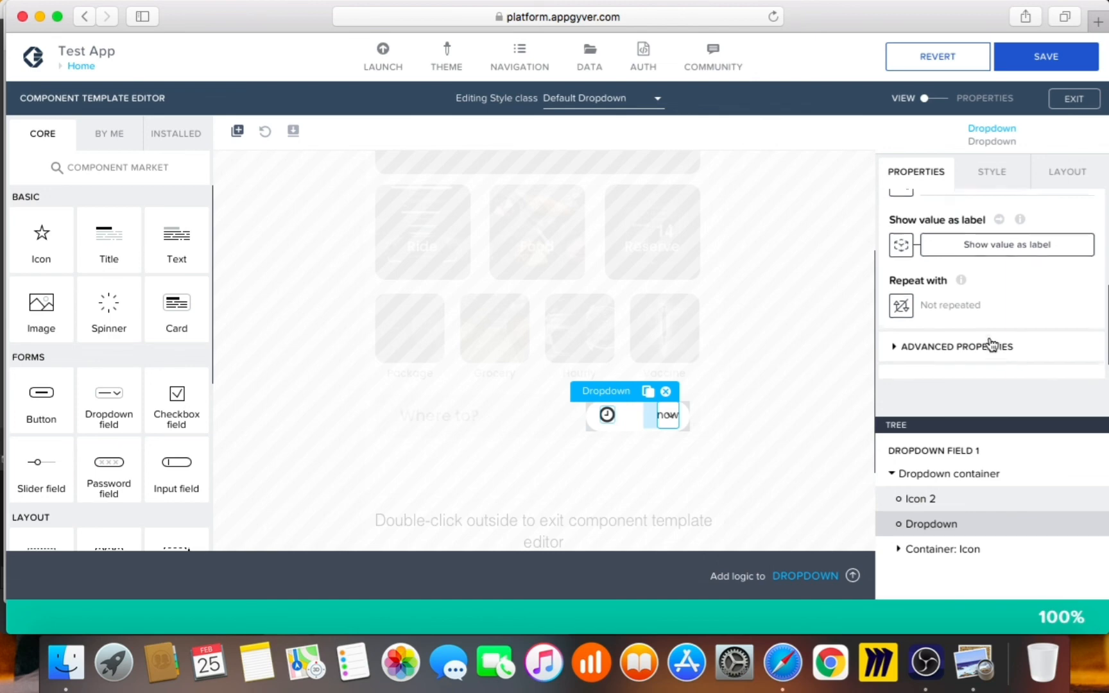
scroll(994, 345, up, 2)
click(929, 287)
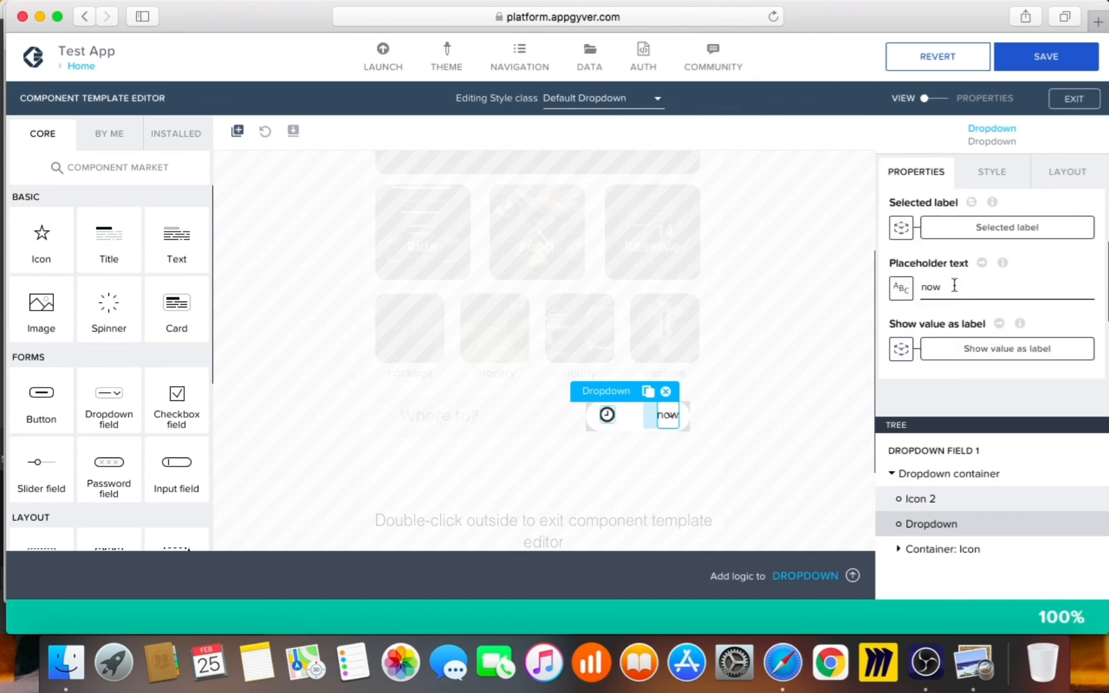
key(BackSpace)
text(N)
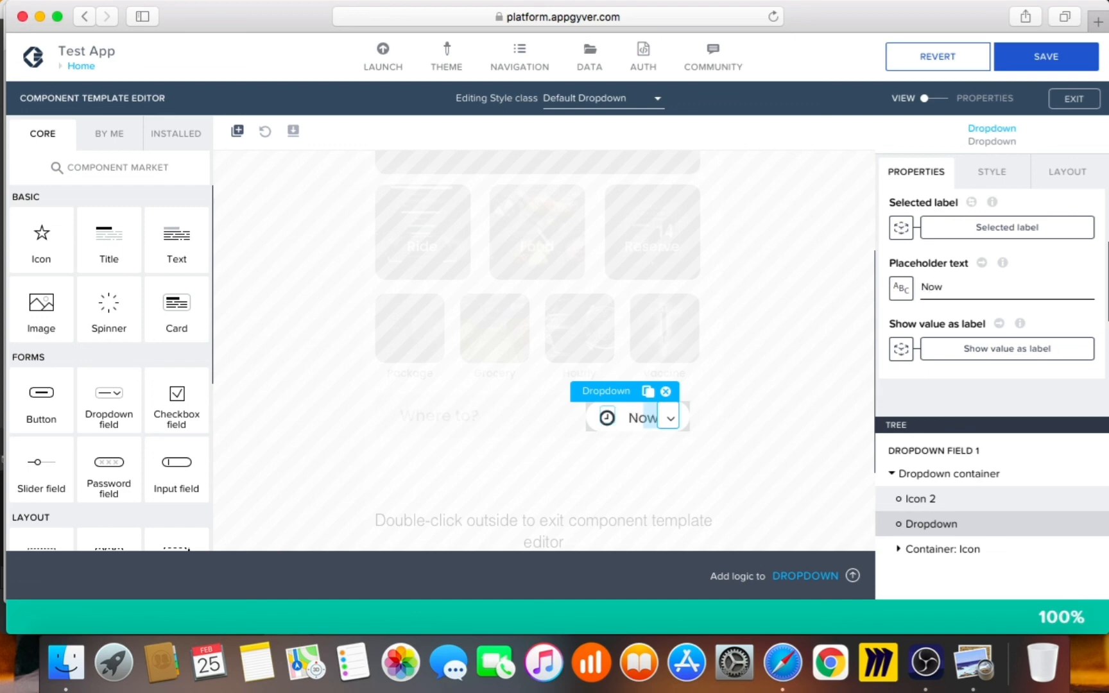
click(787, 379)
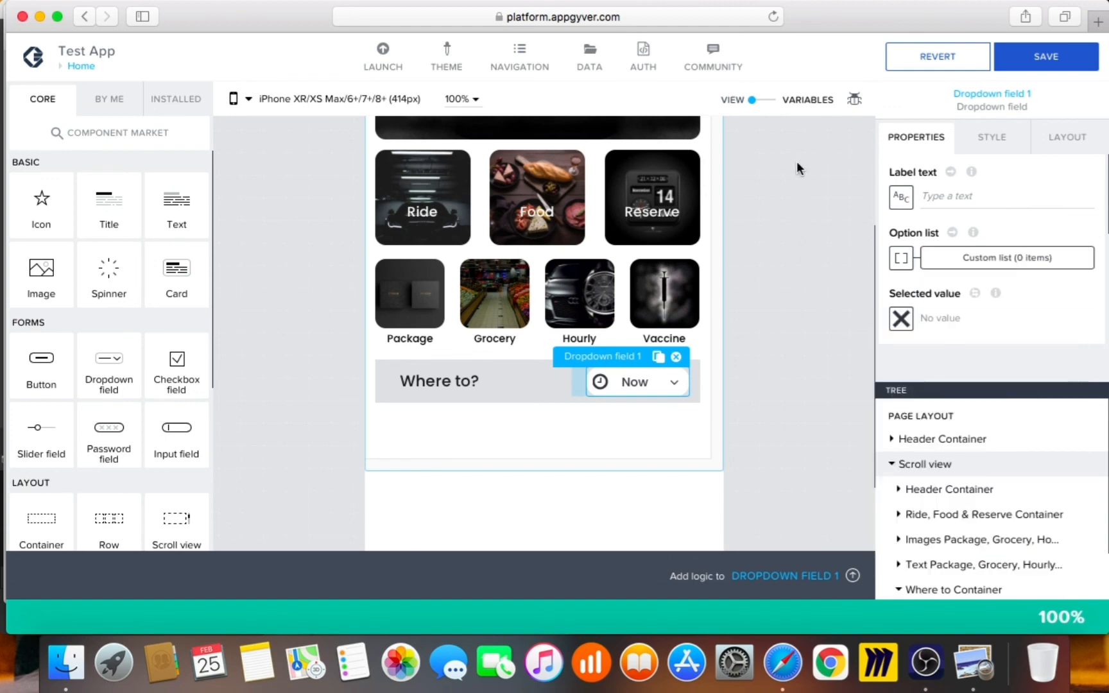
- Add a page variable of type Text to the Home page and return to the page view
click(758, 101)
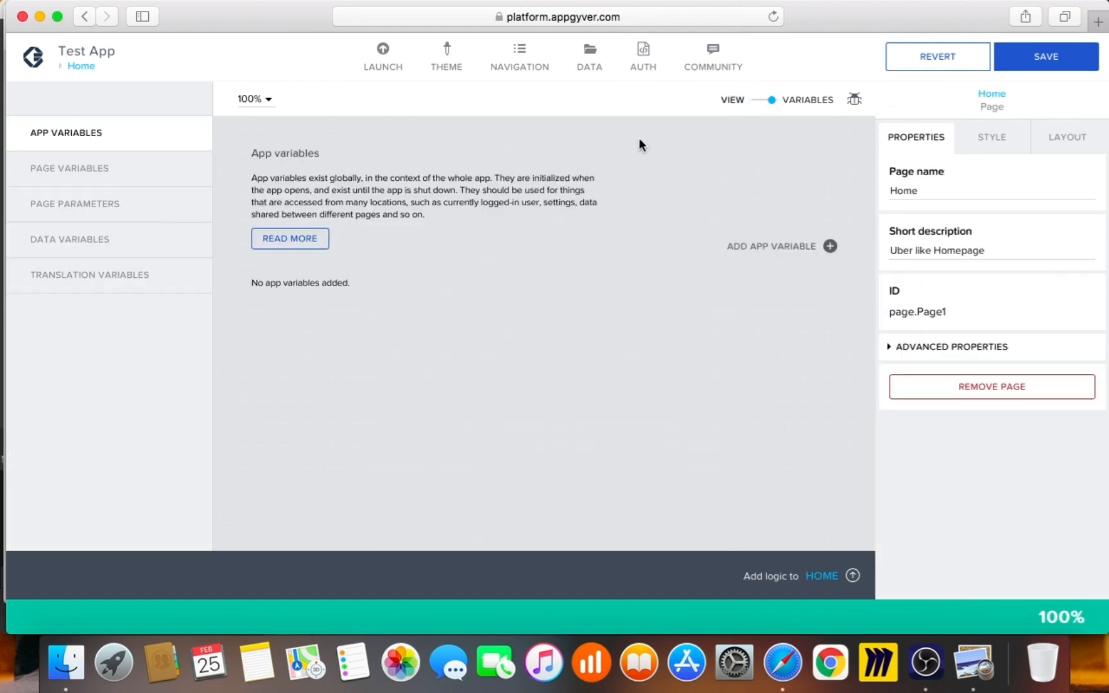
click(113, 181)
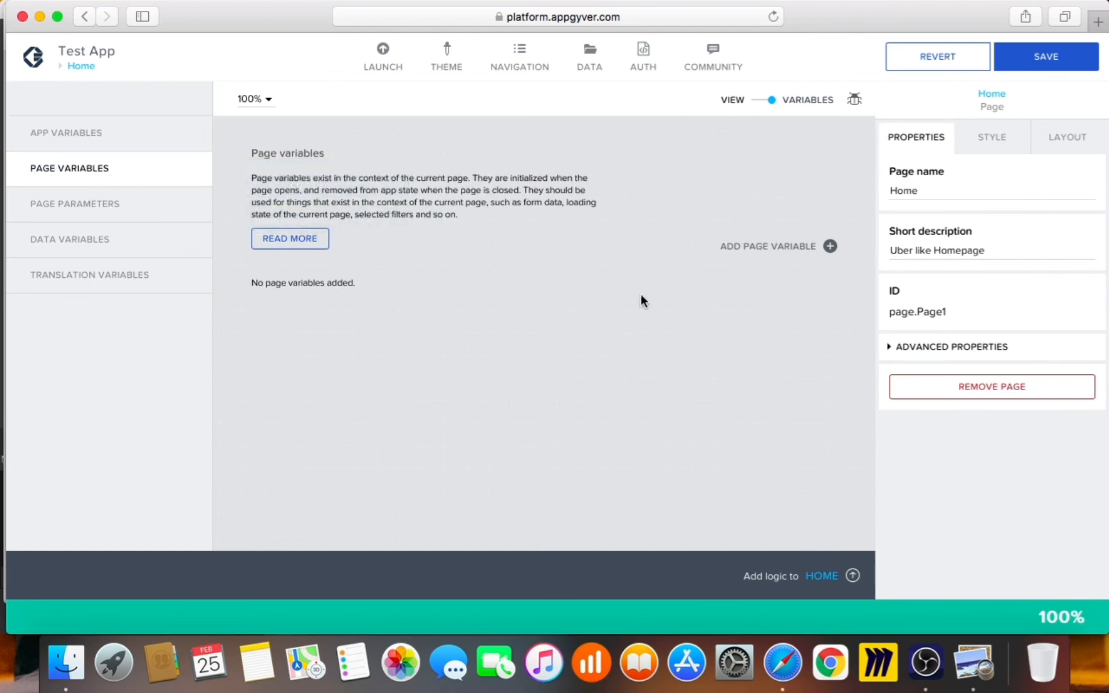
click(770, 251)
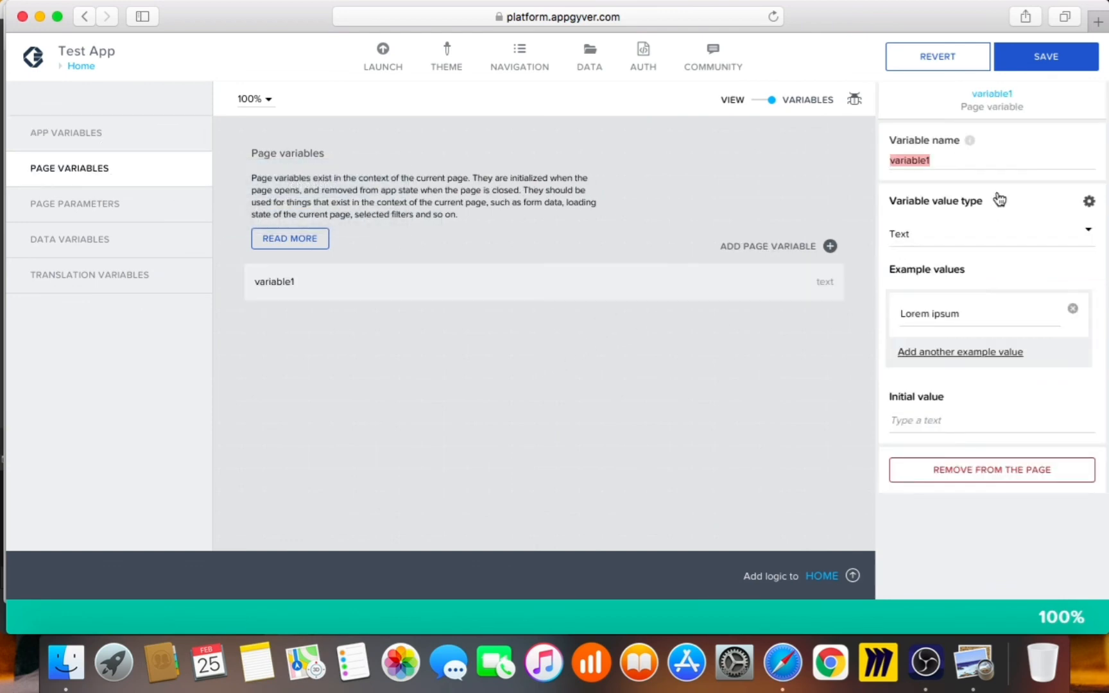
click(917, 312)
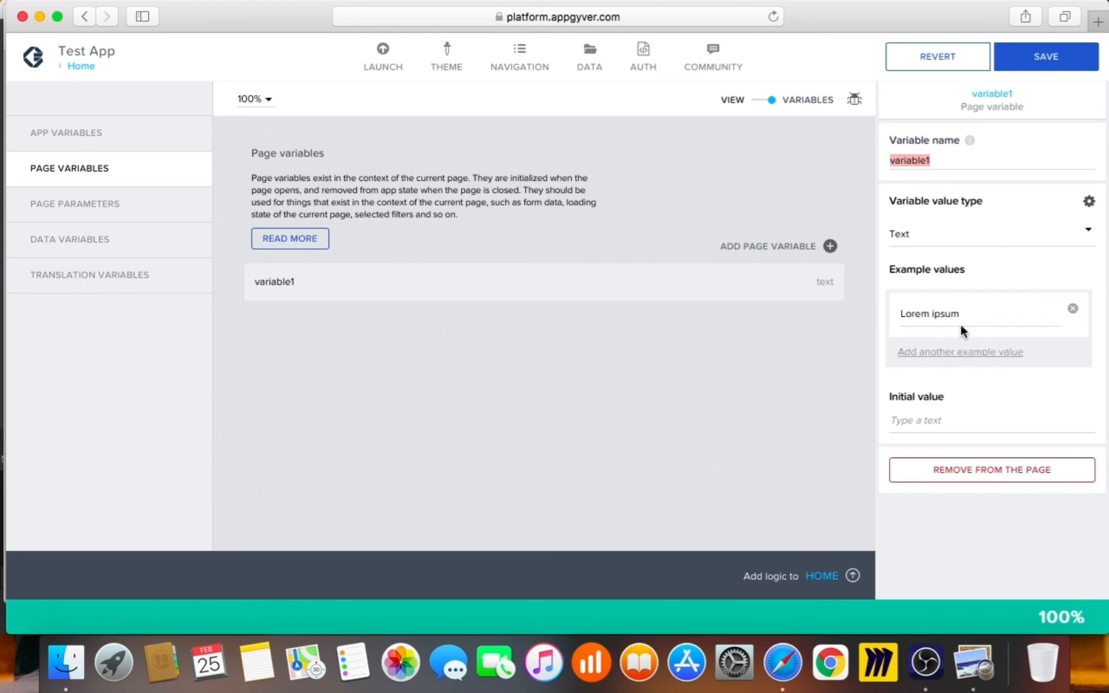
click(768, 102)
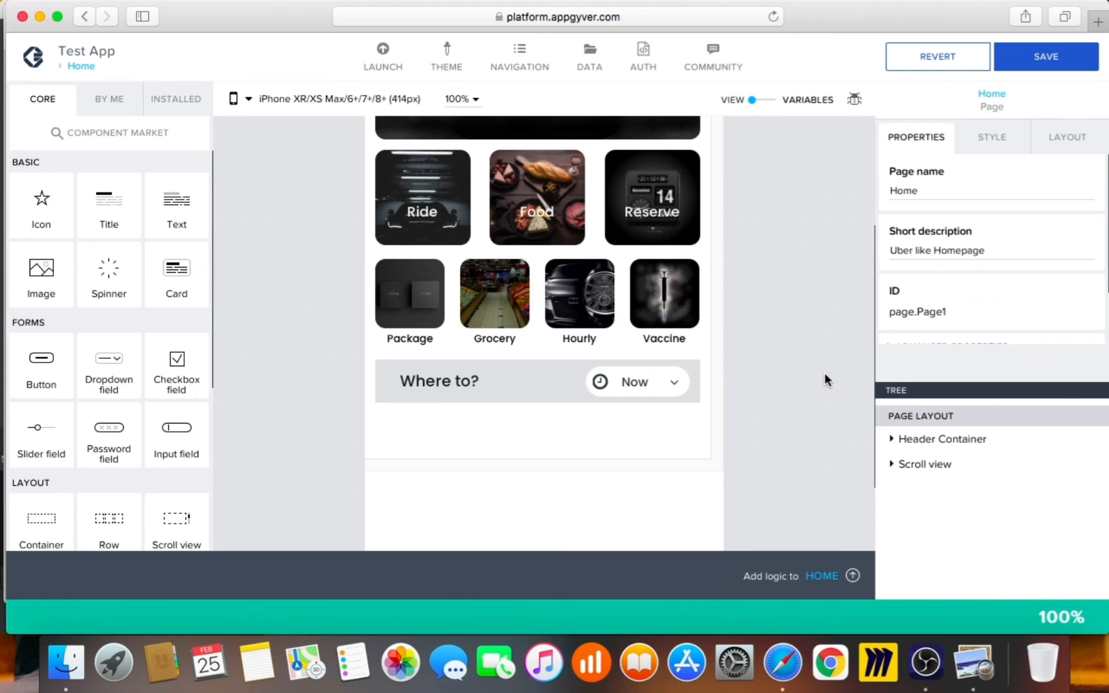
- Check the reference image uber app ss.jpg in Preview and save the application
click(961, 655)
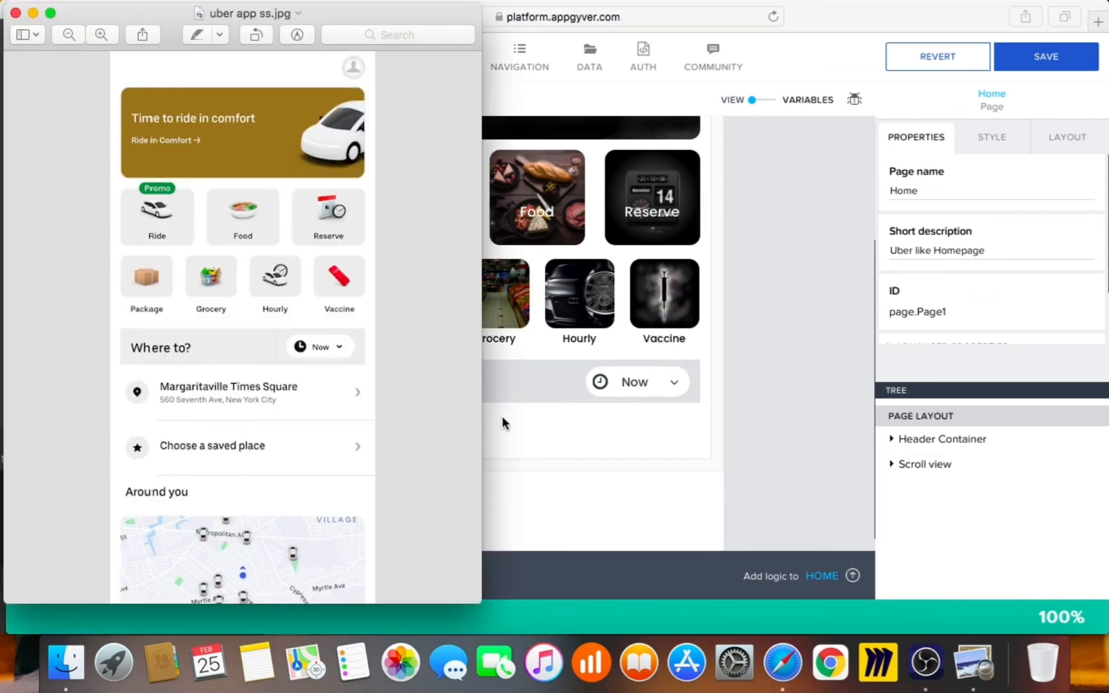
click(1028, 59)
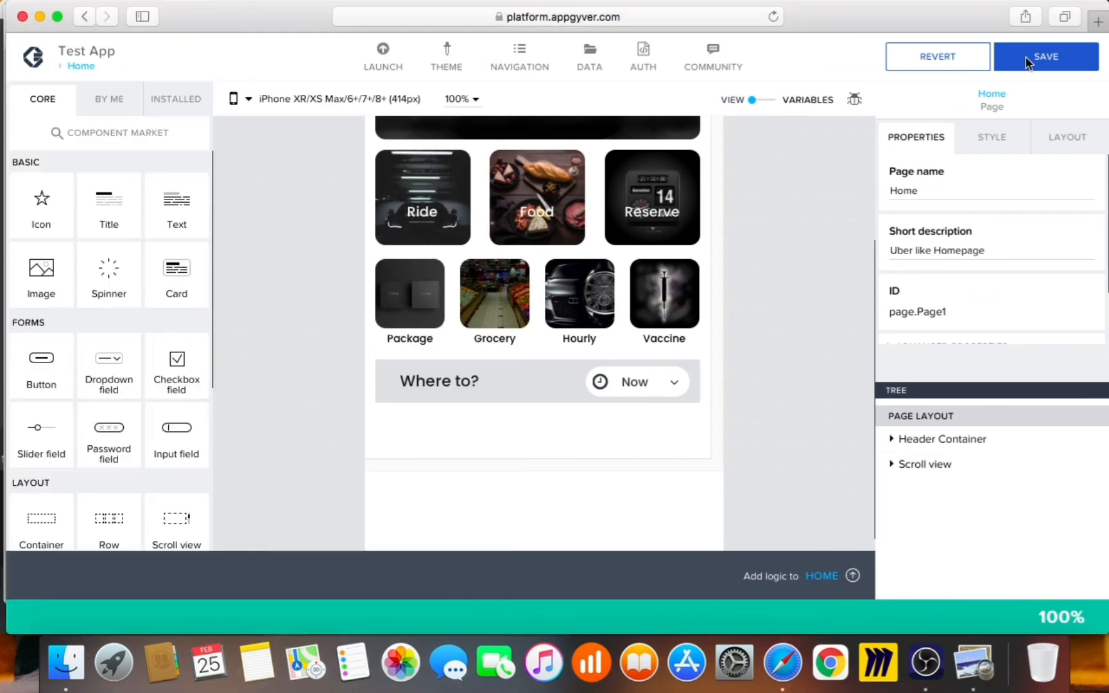
click(1027, 59)
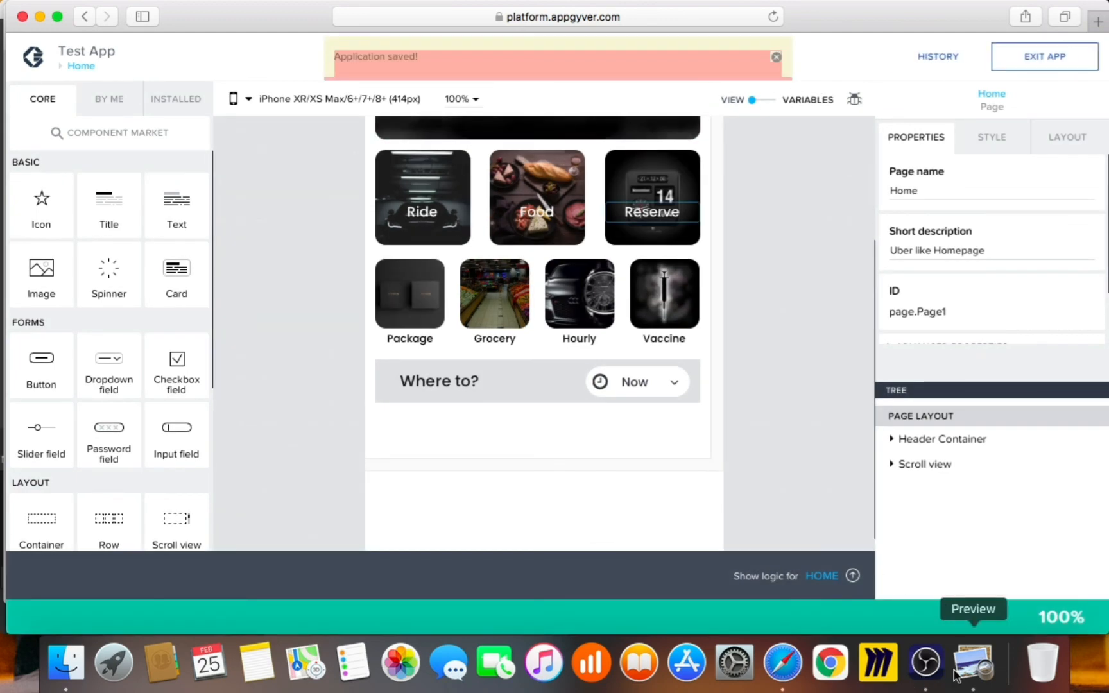
- Compare the "Where to?" row with the reference image uber app ss.jpg in Preview and return to AppGyver
click(974, 664)
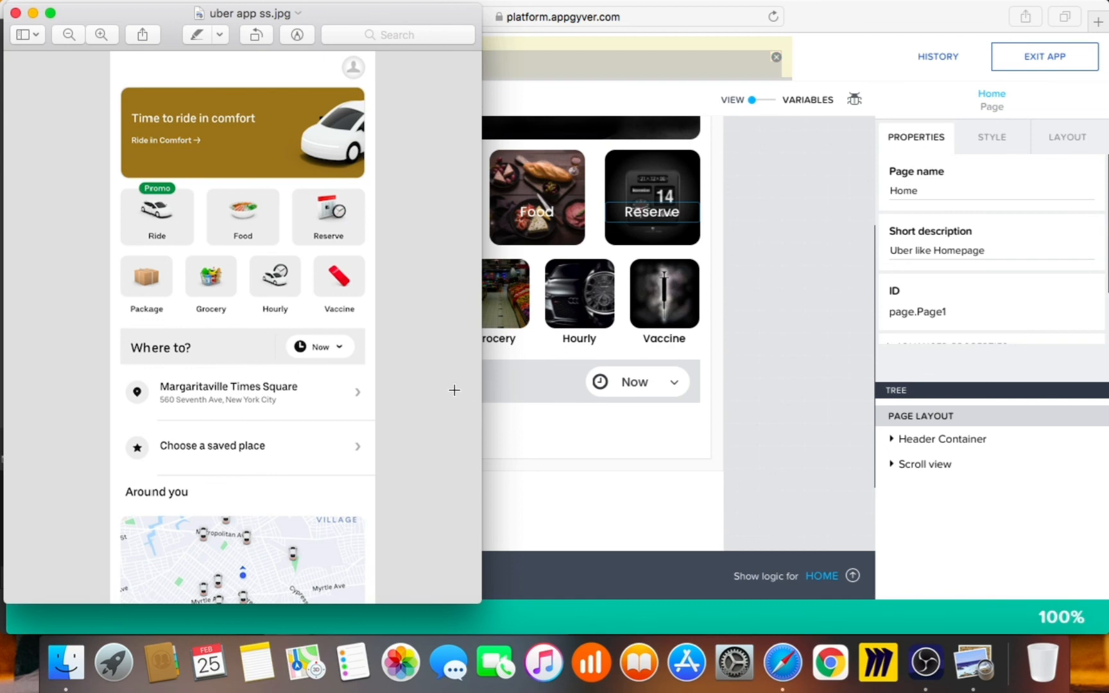
click(760, 371)
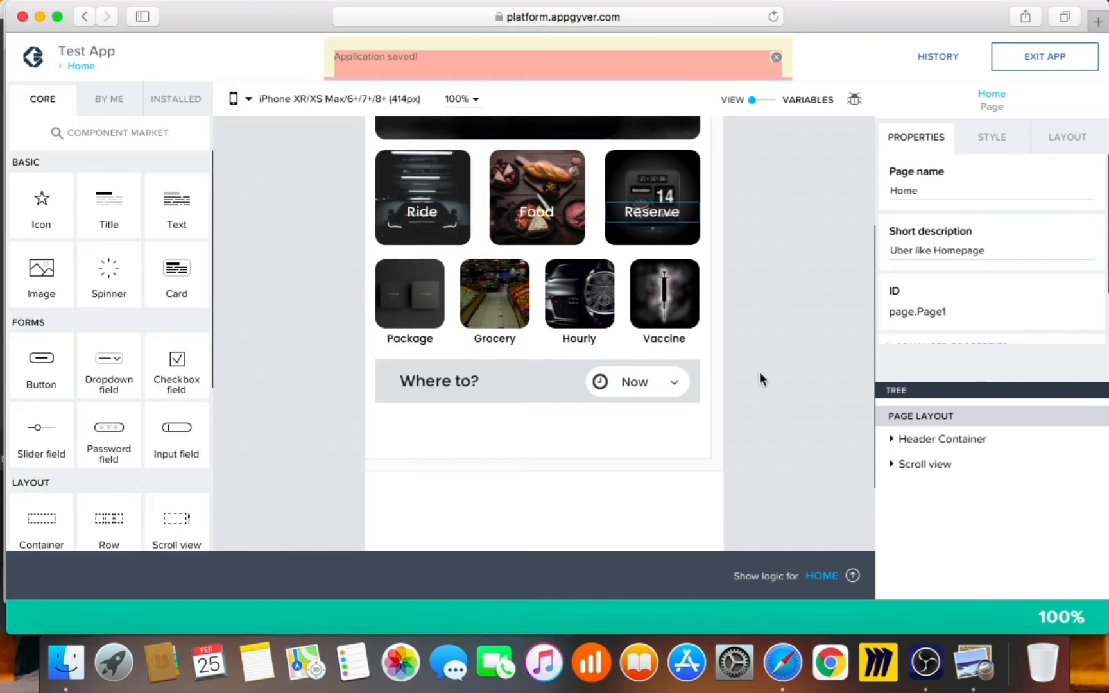
click(974, 665)
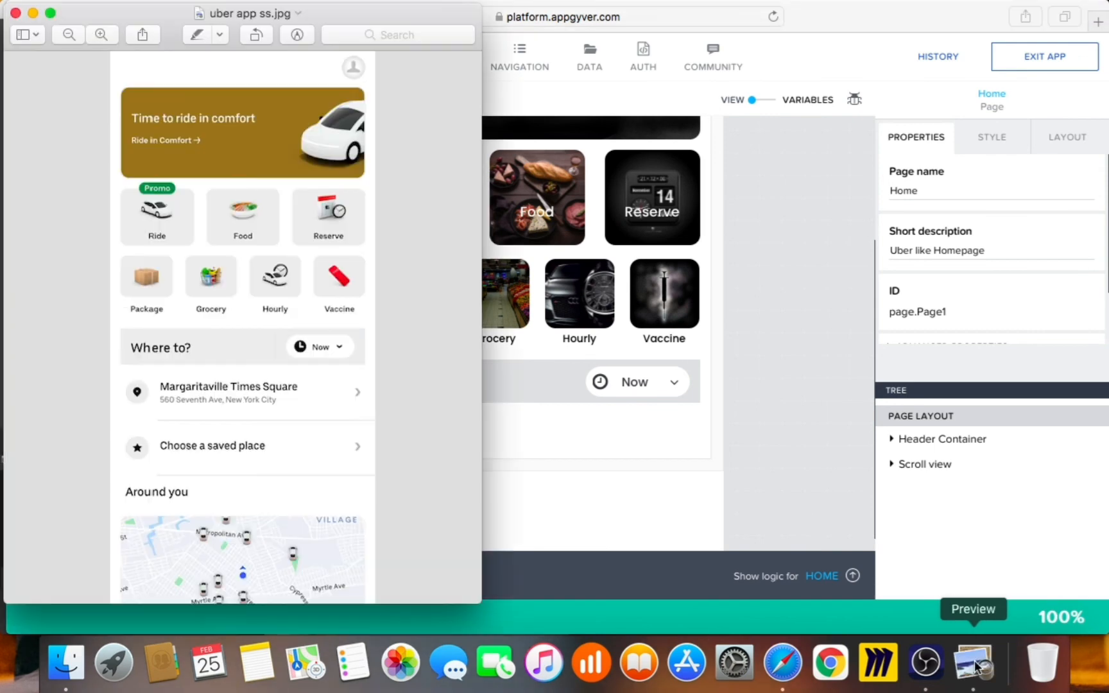
click(725, 384)
- Switch to the running app preview window and inspect the Home page layout at wide and narrow window widths
click(383, 55)
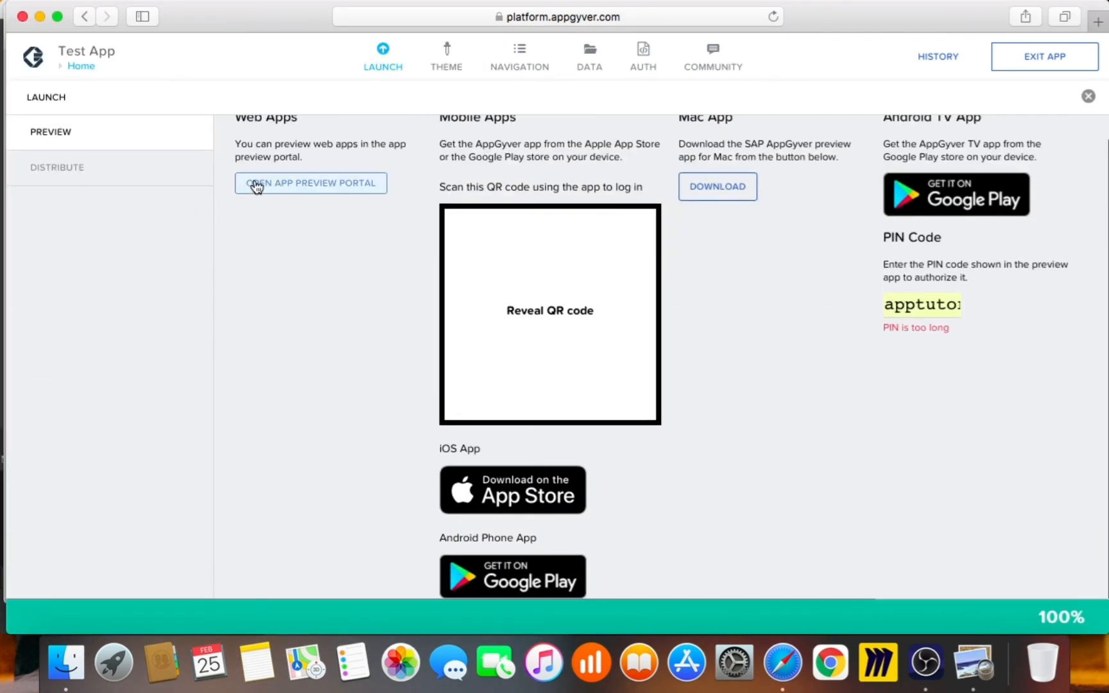
right_click(783, 663)
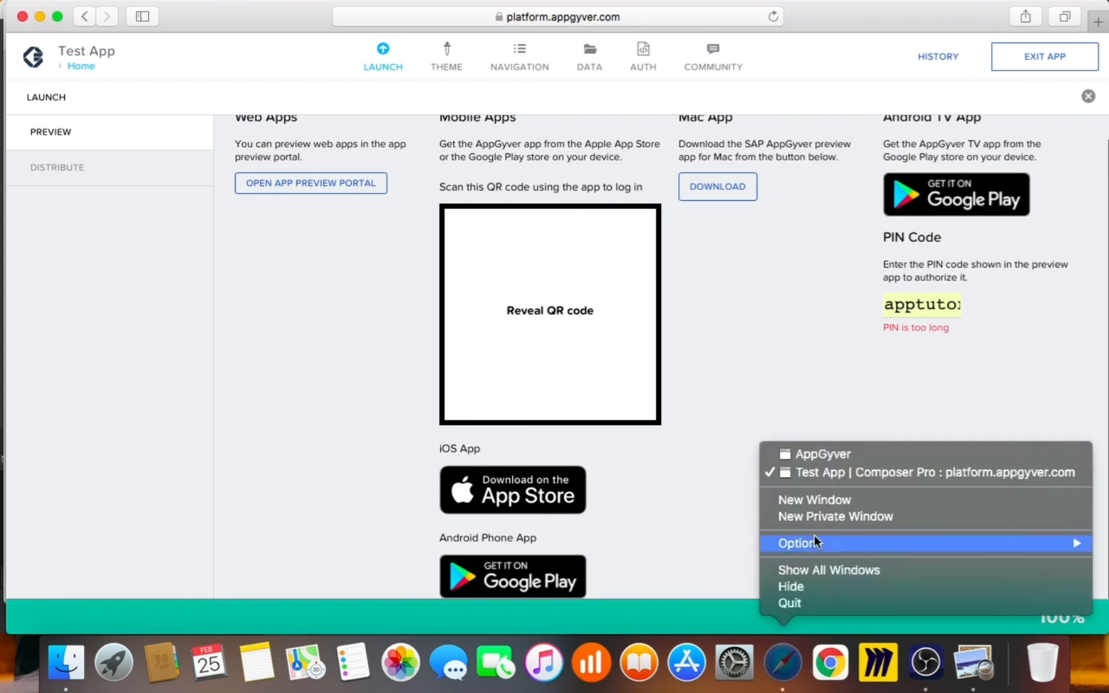
click(814, 452)
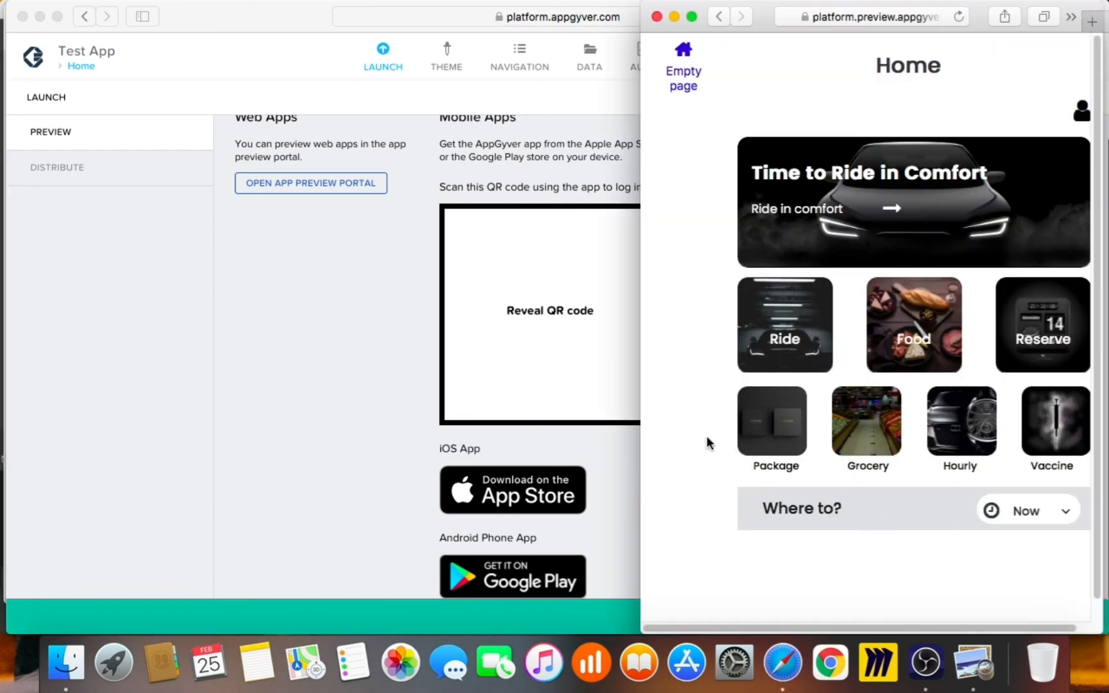
drag(643, 436, 34, 401)
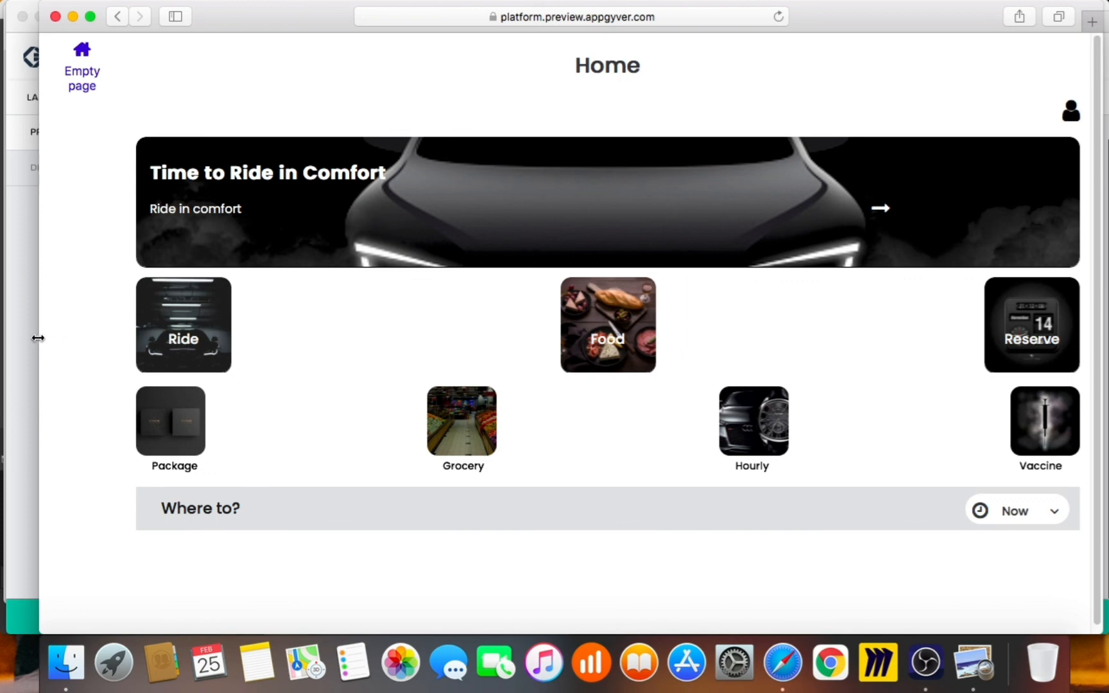
drag(35, 337, 743, 385)
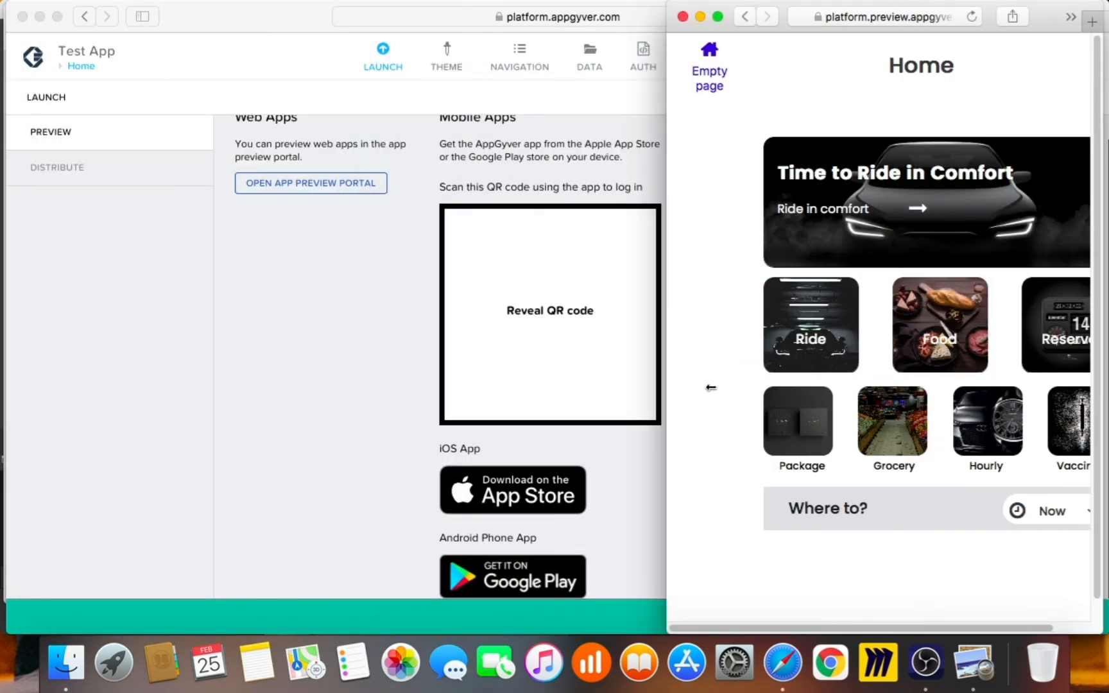
drag(678, 393, 628, 399)
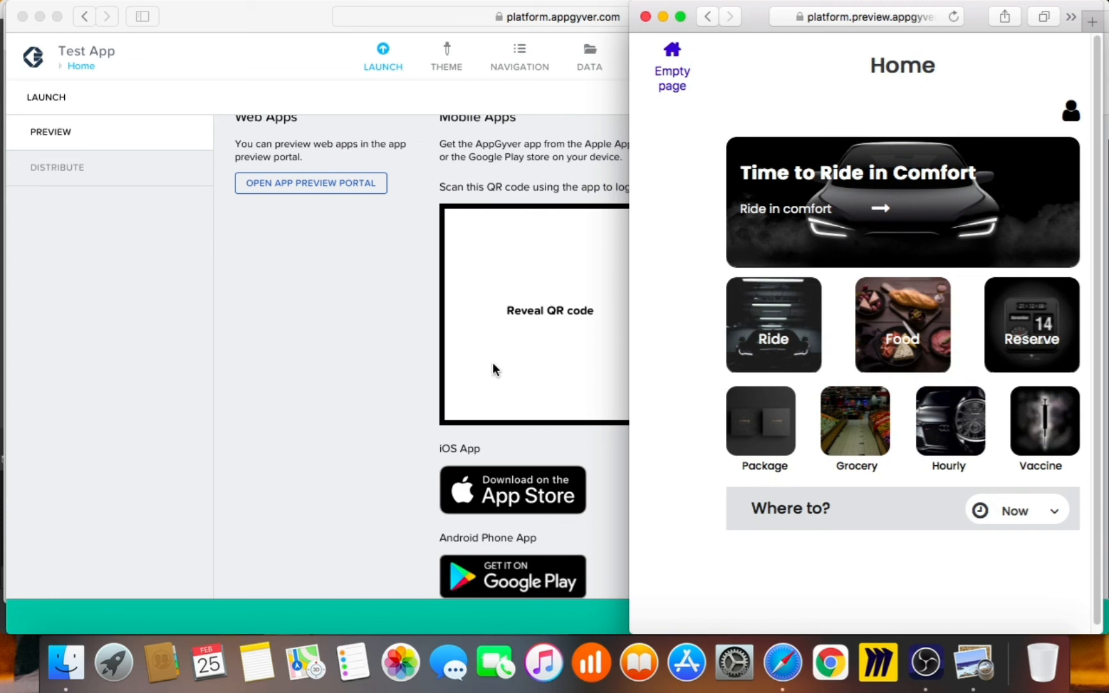
- Return to the Home page canvas in AppGyver and bring up the reference image uber app ss.jpg in Preview
click(316, 218)
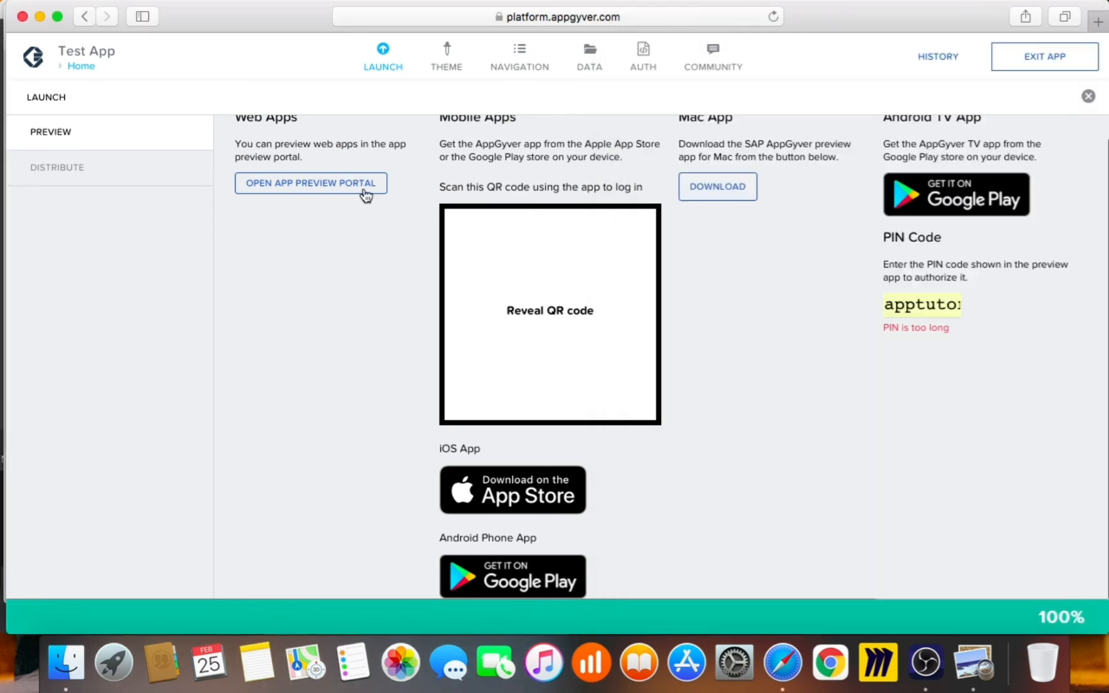
click(383, 61)
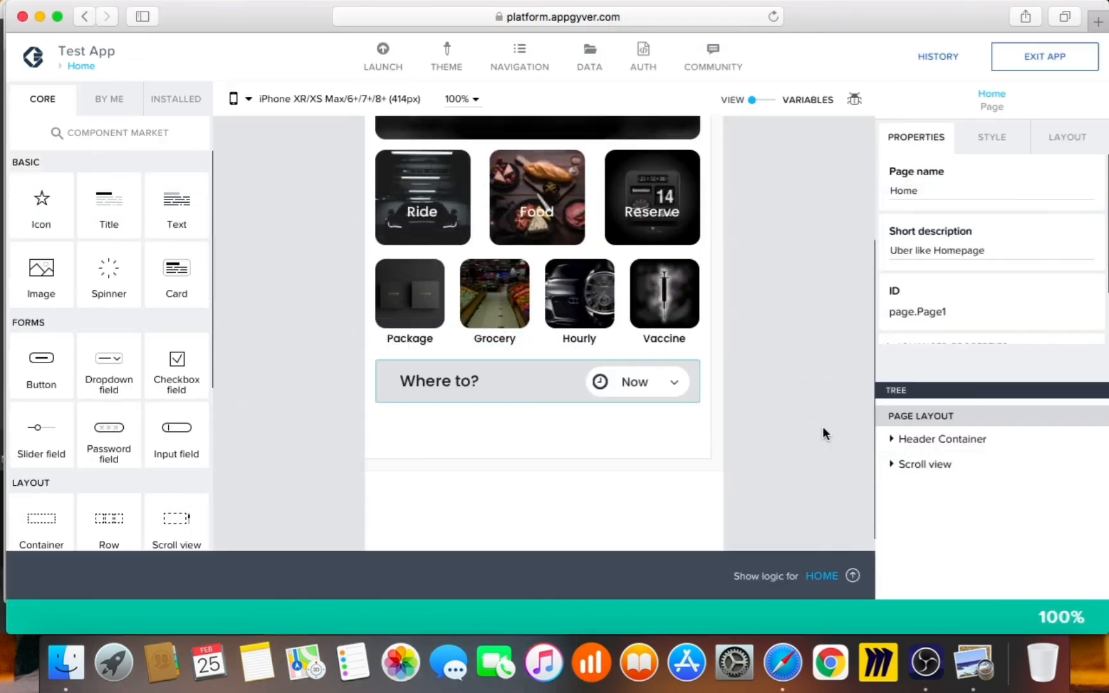
click(960, 661)
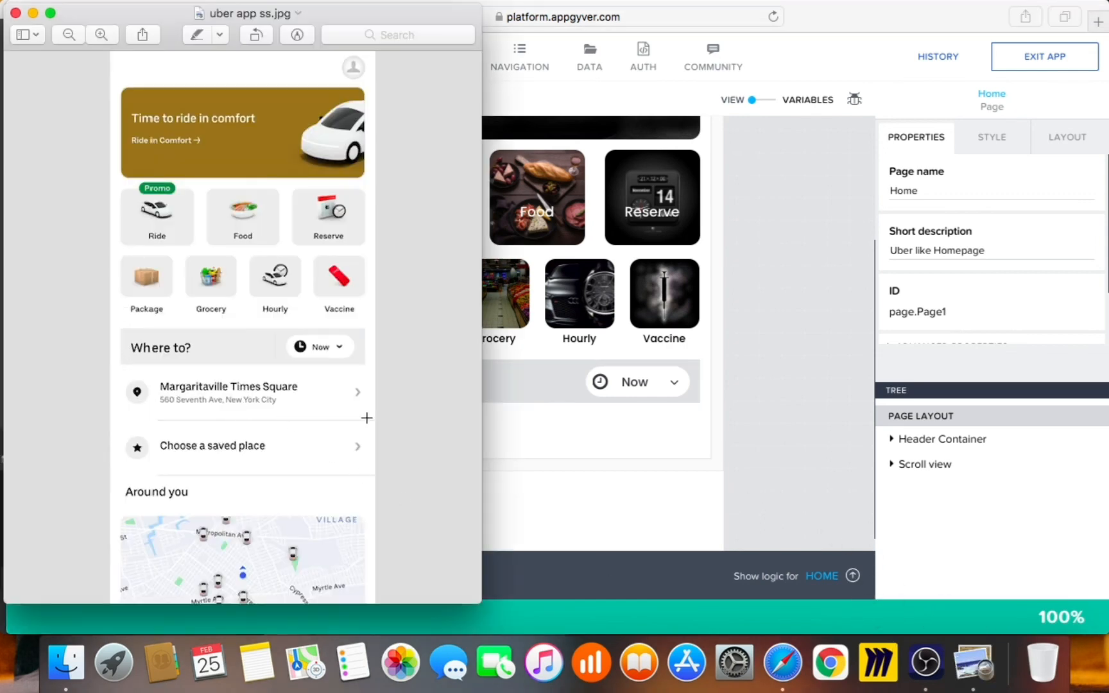